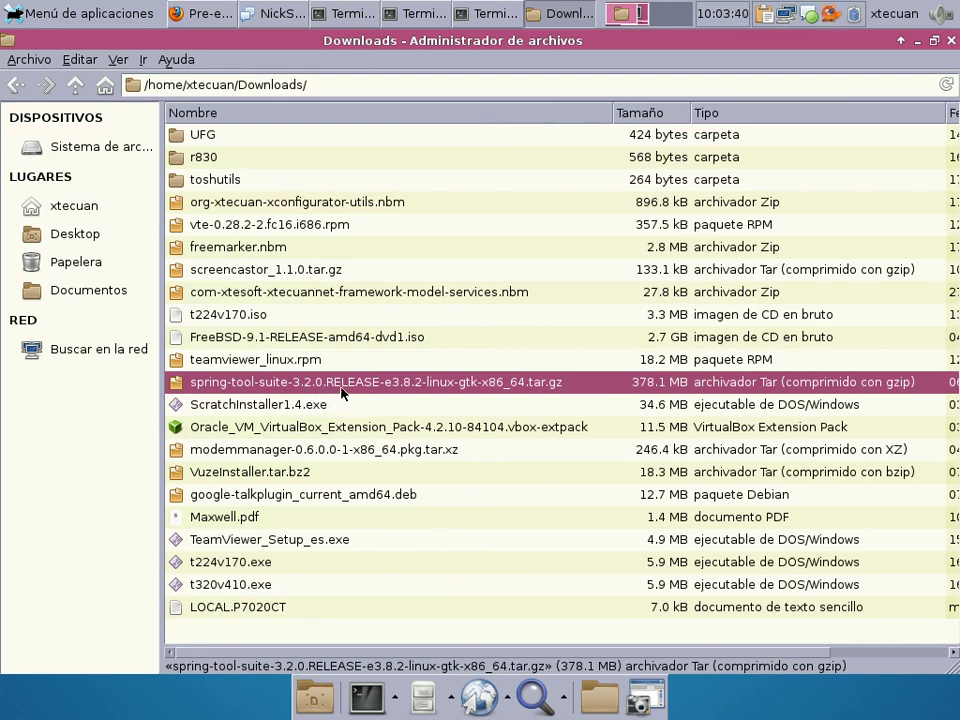
Copy the spring-tool-suite 3.2.0 tar.gz from Downloads into Work/UGB and extract it there.
right_click(345, 392)
click(381, 476)
click(69, 87)
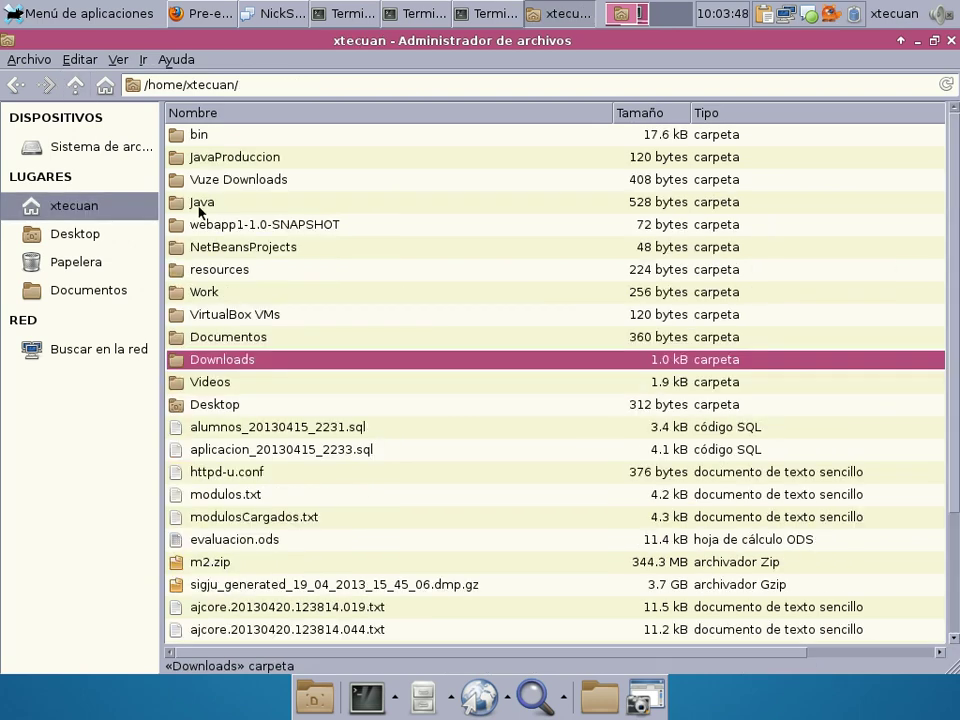
double_click(238, 291)
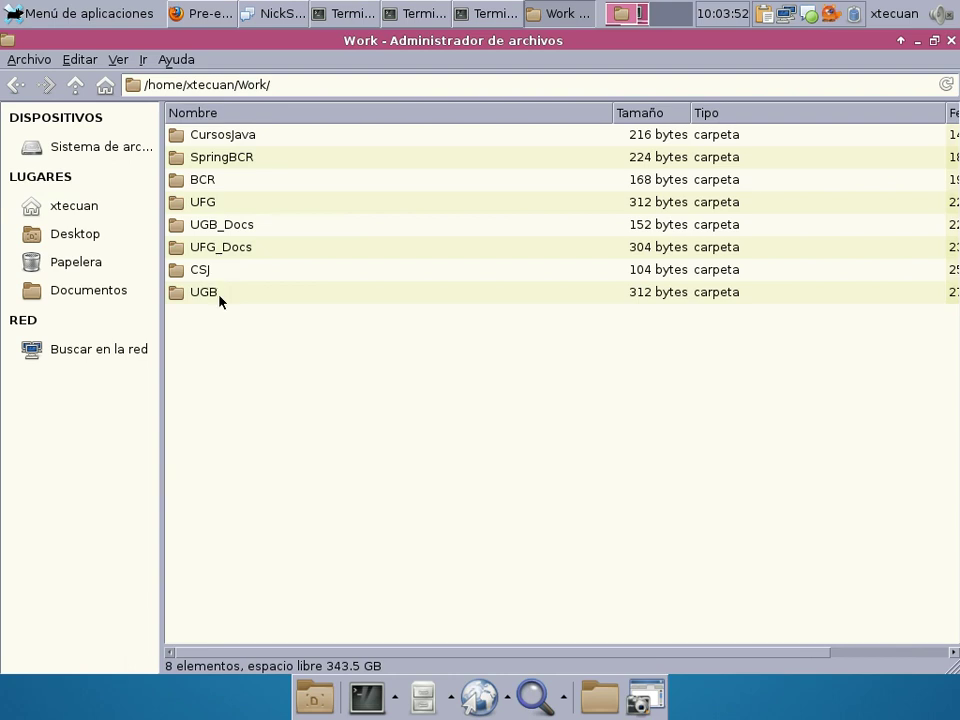
double_click(218, 293)
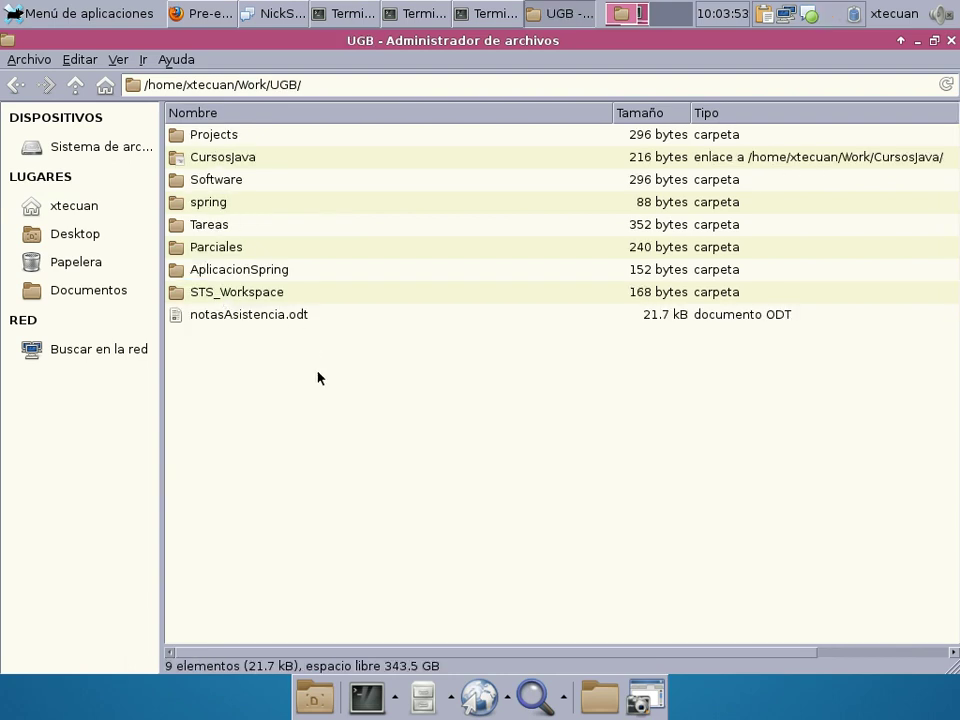
right_click(231, 379)
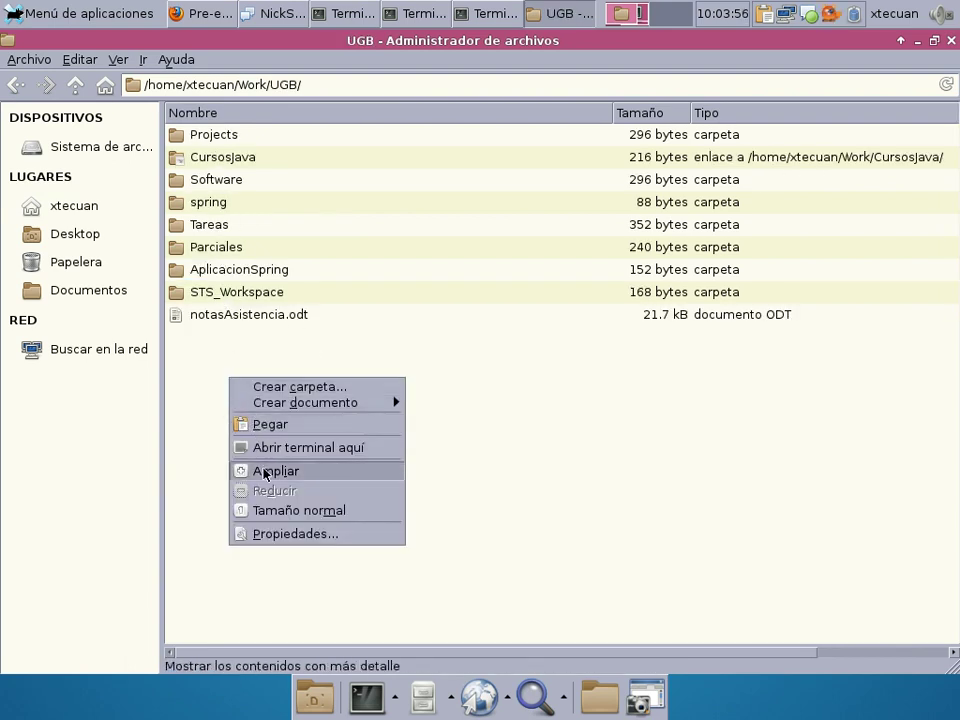
click(261, 430)
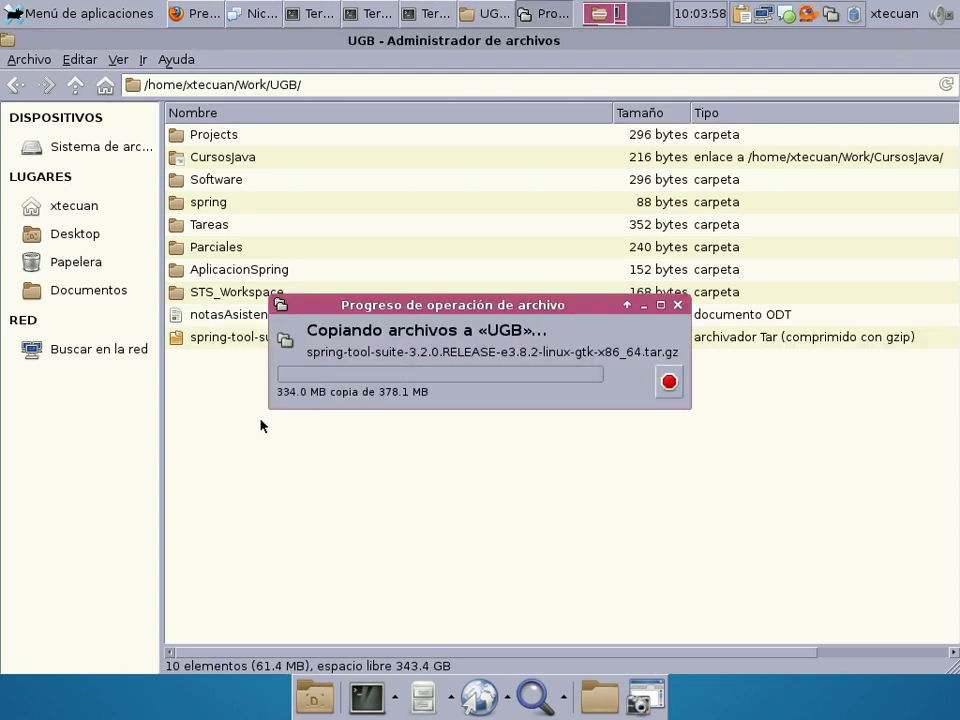
right_click(280, 342)
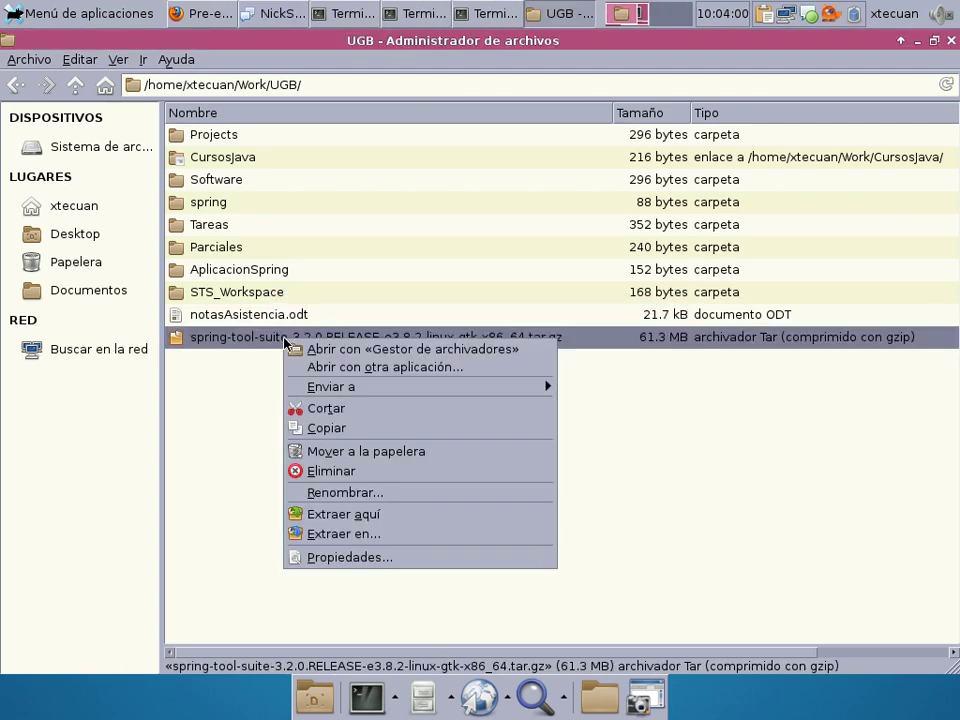
click(347, 516)
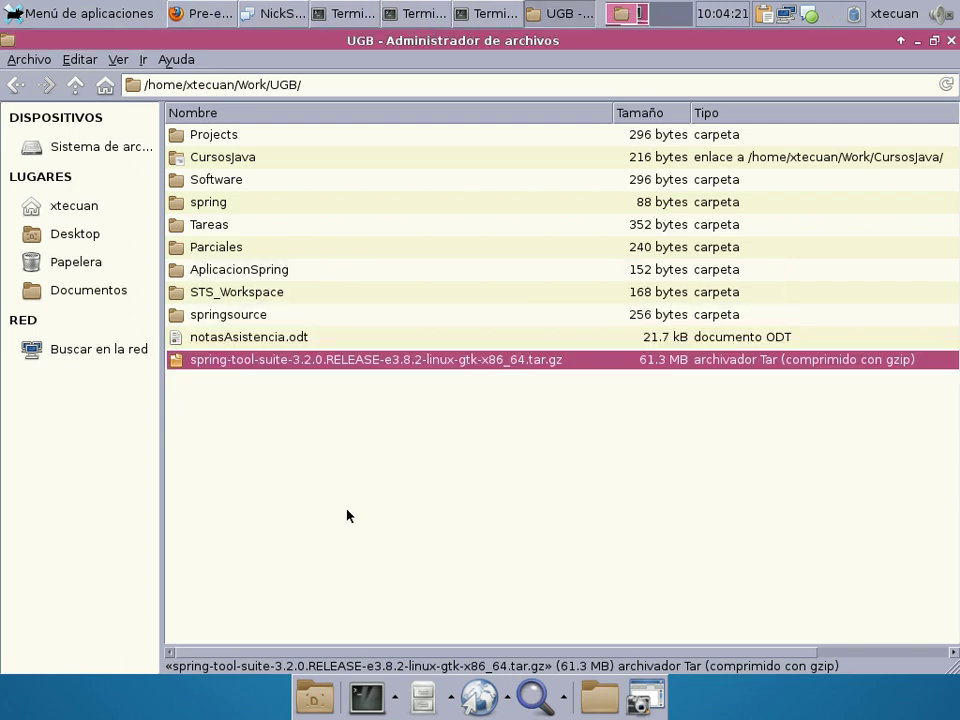
Open springsource, look over the maven, roo, tc-server and legal folders, then open sts-3.2.0.RELEASE.
click(240, 318)
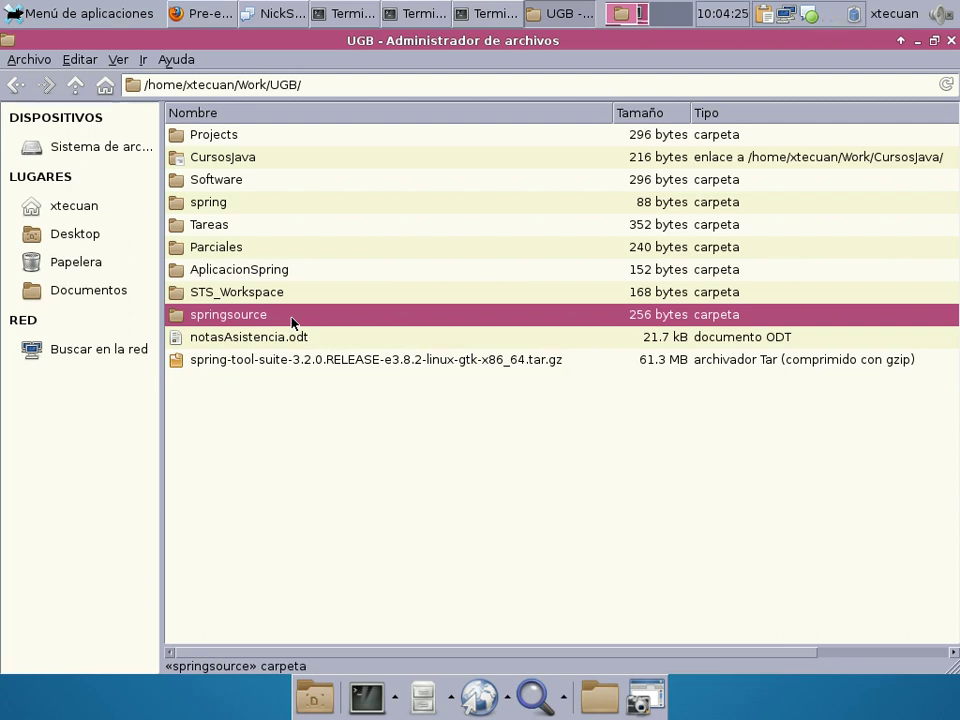
double_click(291, 316)
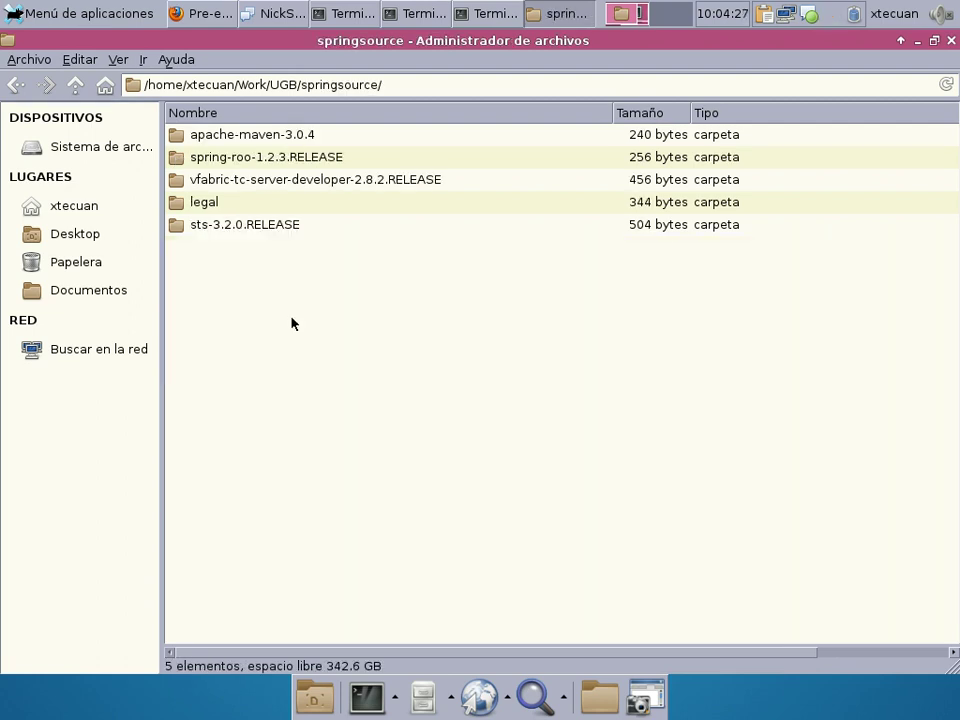
click(270, 137)
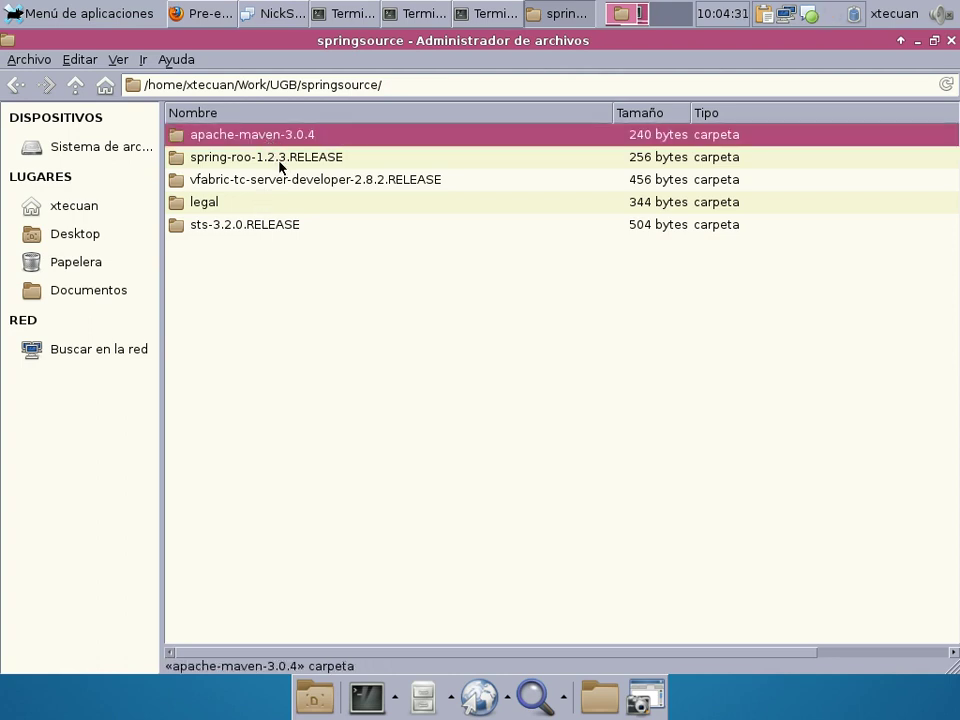
click(280, 166)
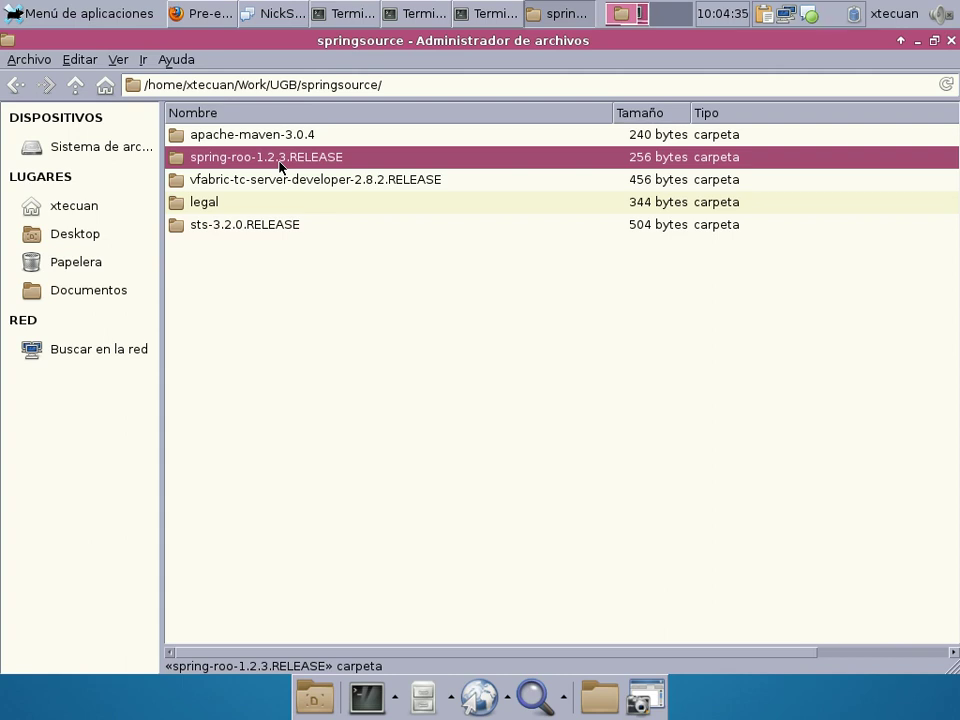
click(265, 181)
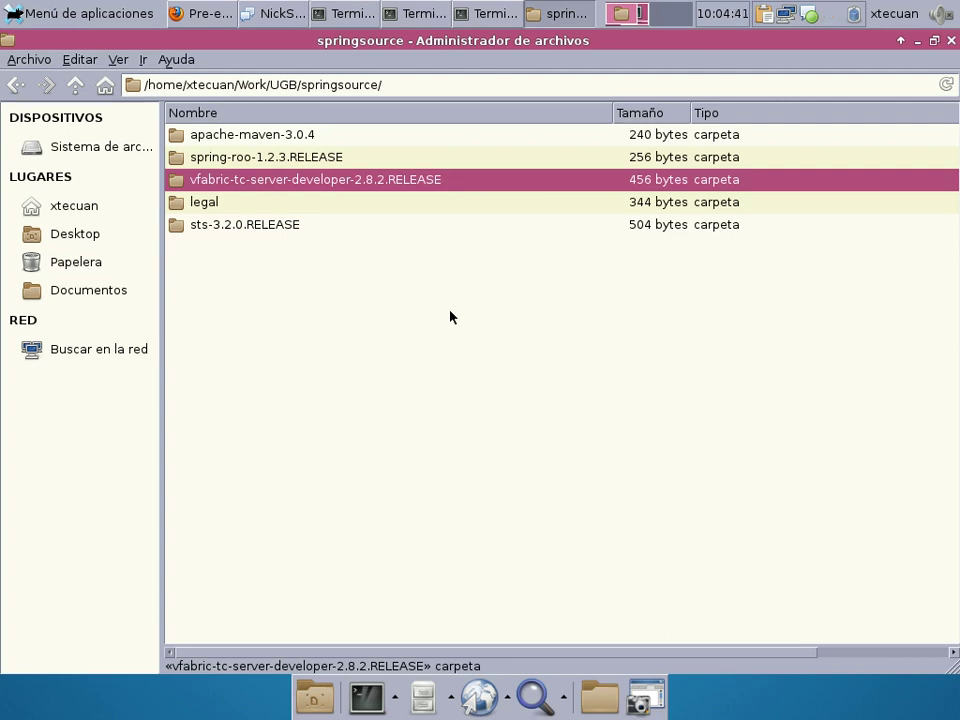
click(236, 203)
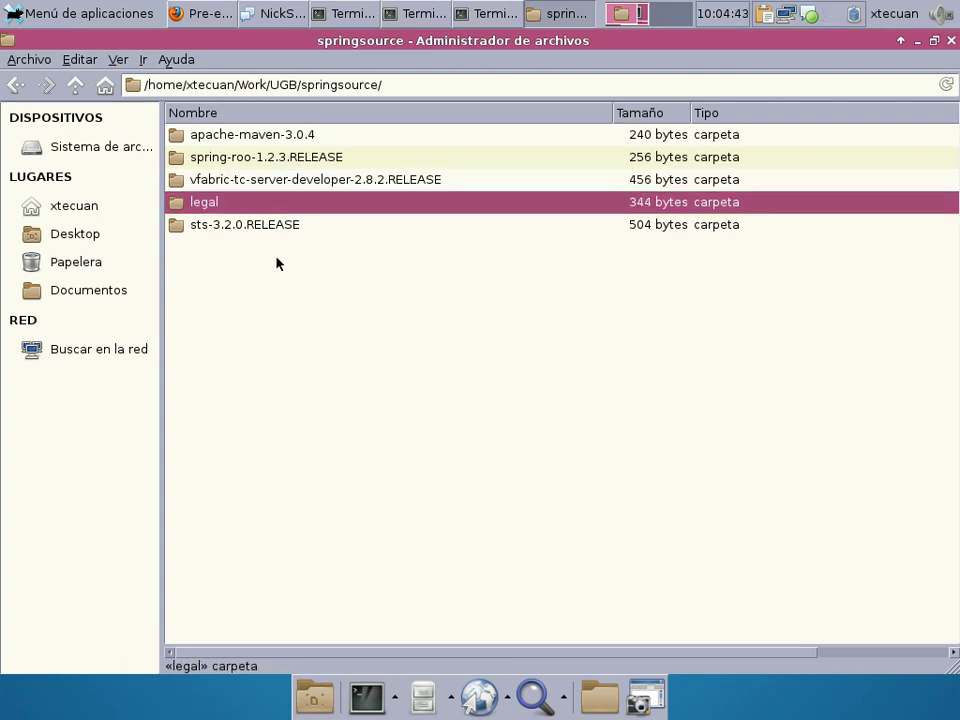
click(289, 231)
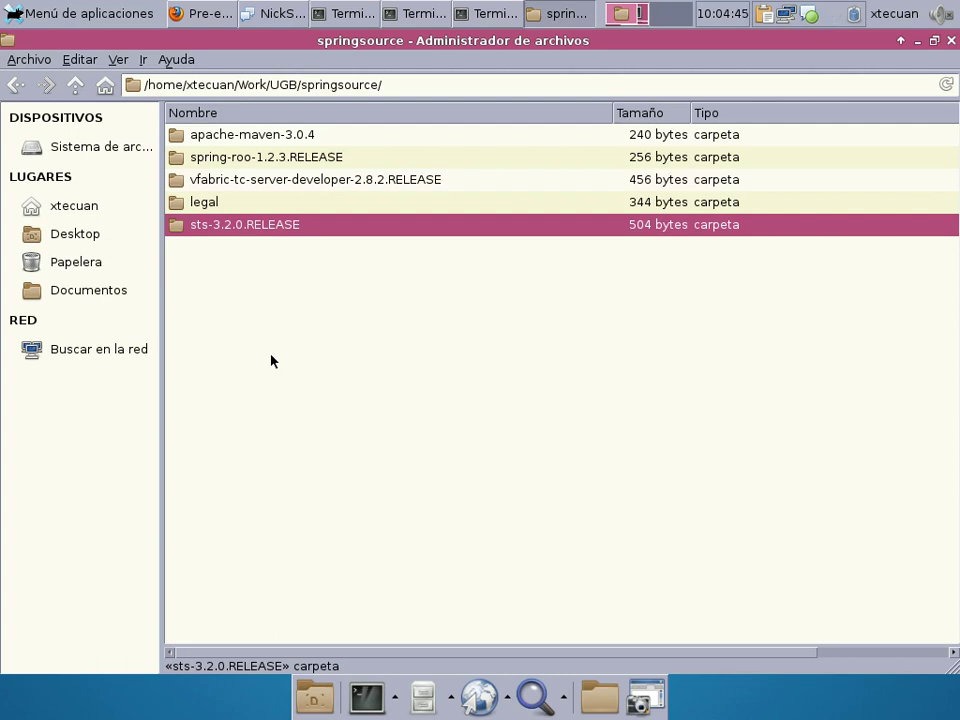
double_click(263, 226)
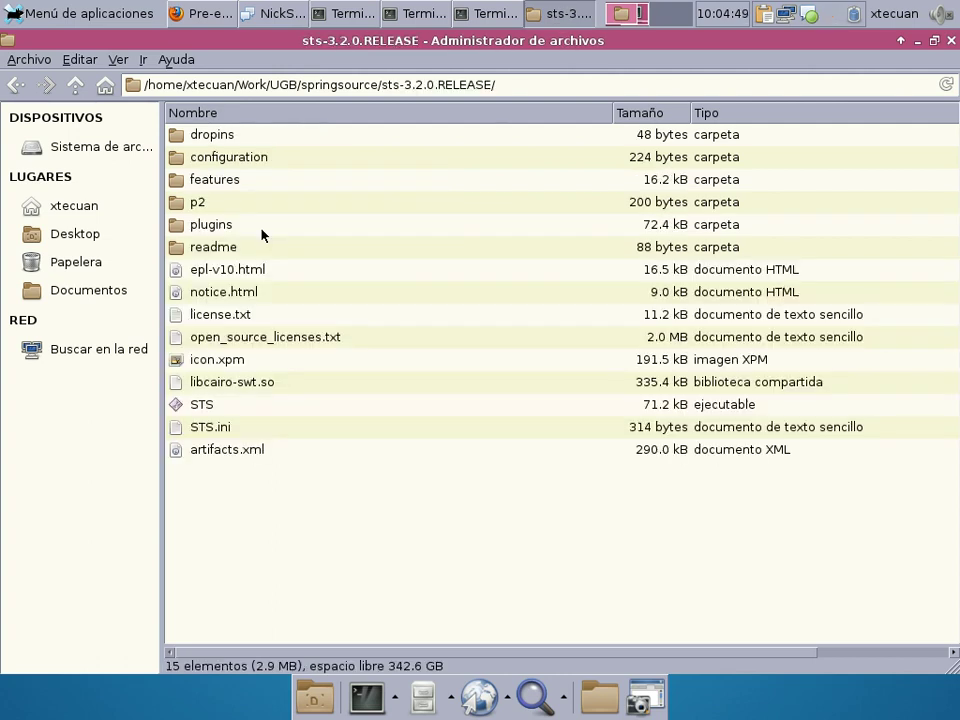
Select the STS executable in sts-3.2.0.RELEASE to launch Spring Tool Suite.
click(212, 410)
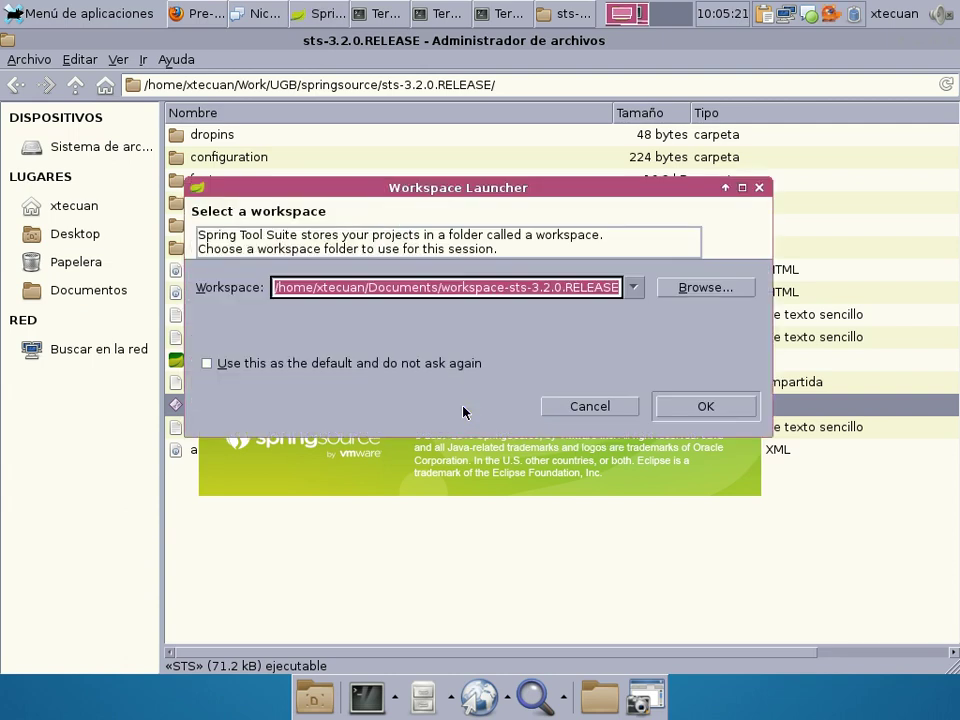
Create a Workspace_UGB folder in Work/UGB and start STS with it as the workspace.
click(703, 288)
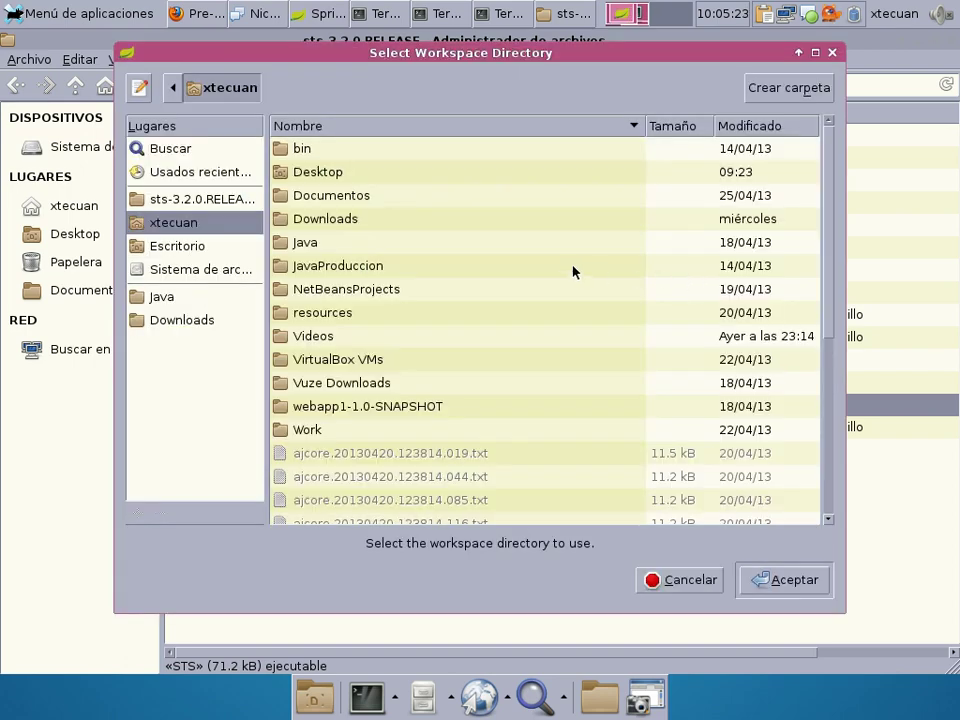
double_click(321, 430)
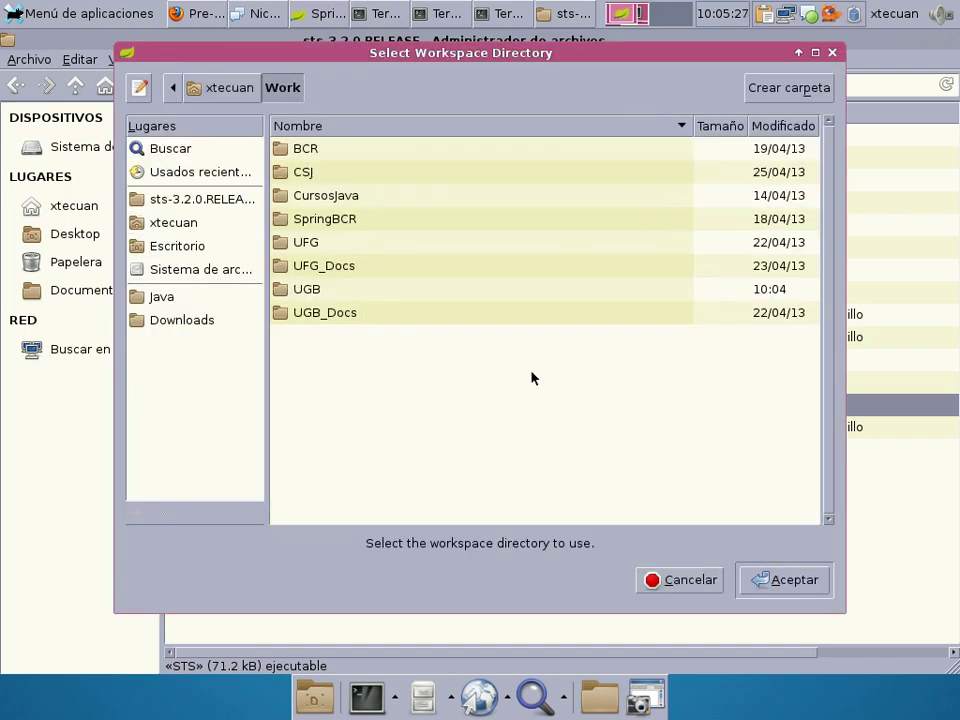
double_click(420, 290)
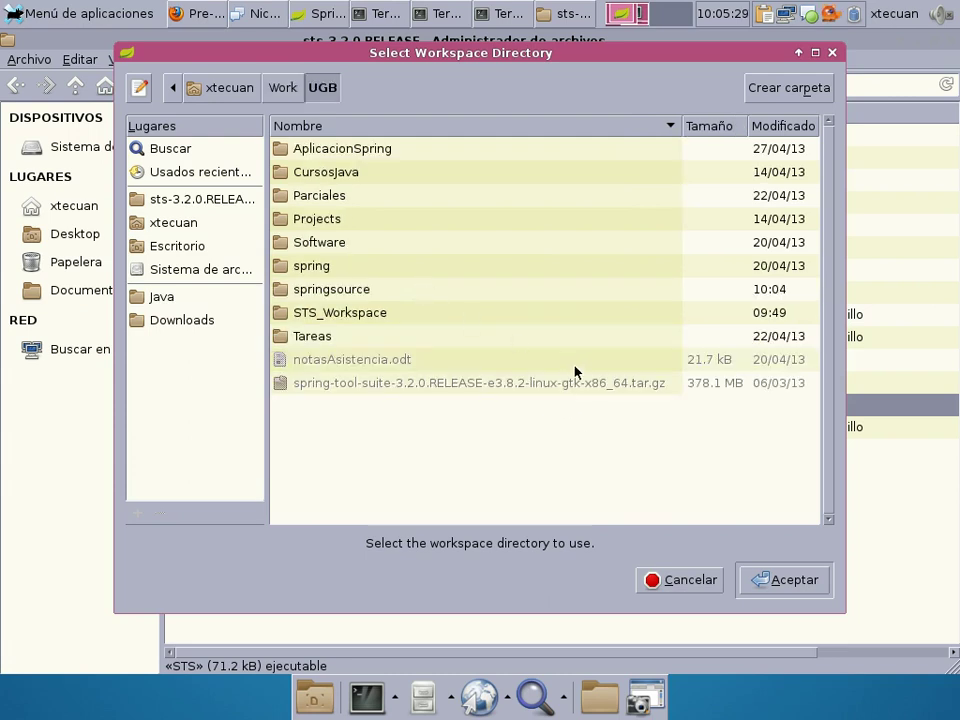
click(789, 88)
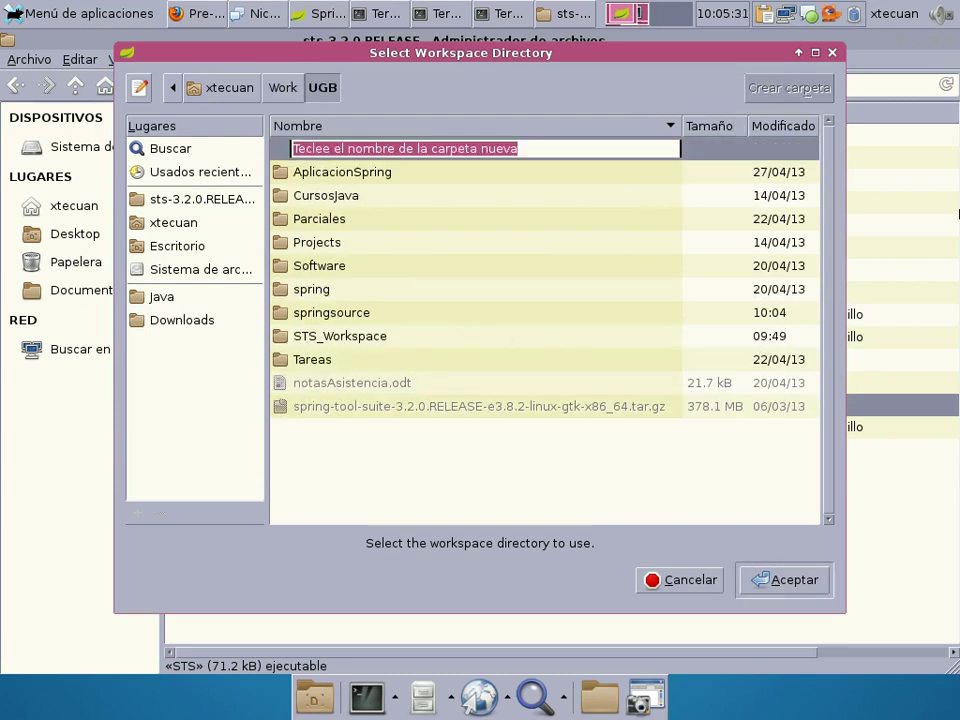
text(Wor)
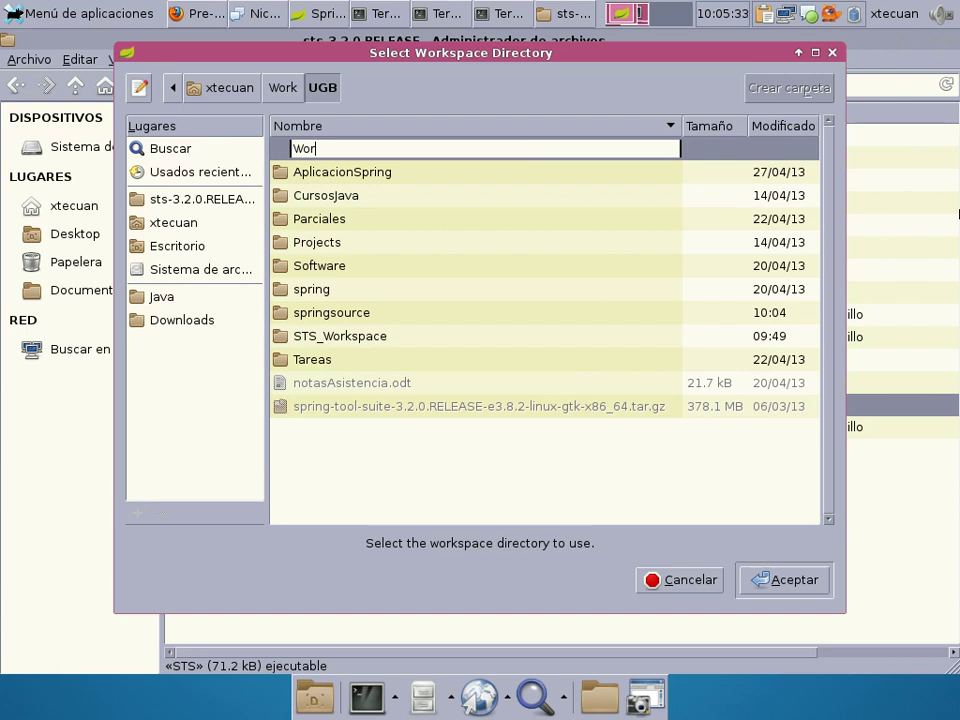
text(kspace_UGB)
key(Return)
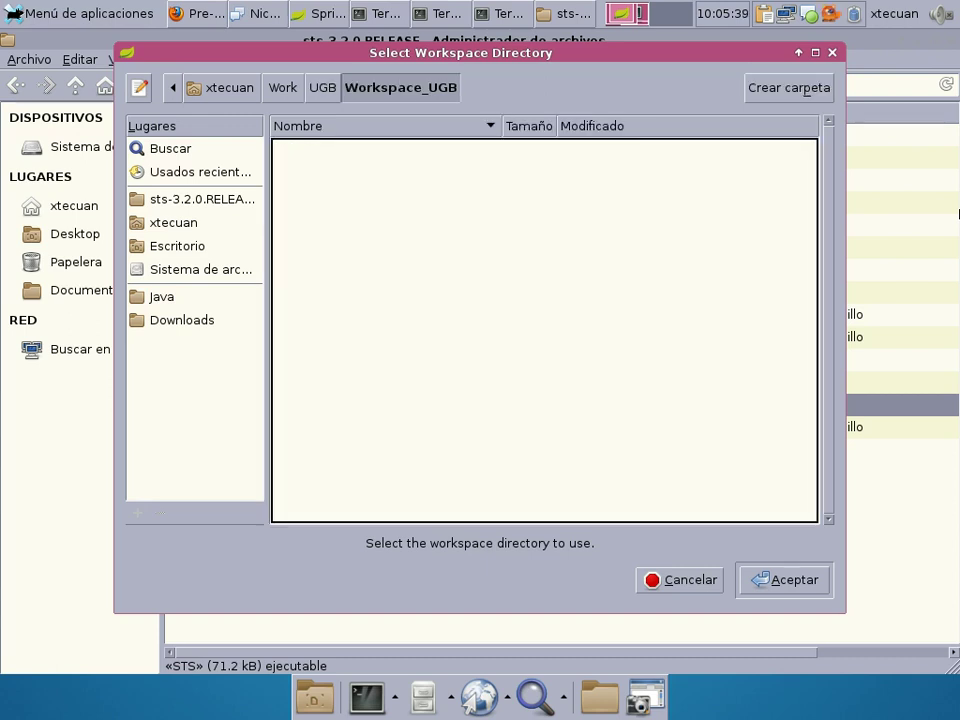
click(784, 580)
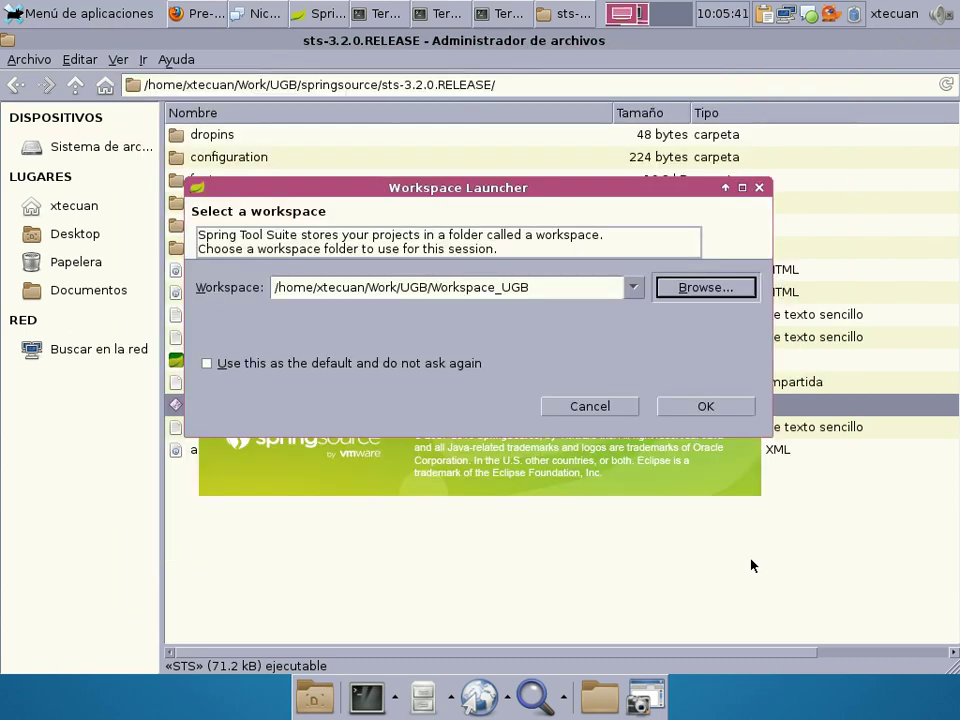
click(452, 287)
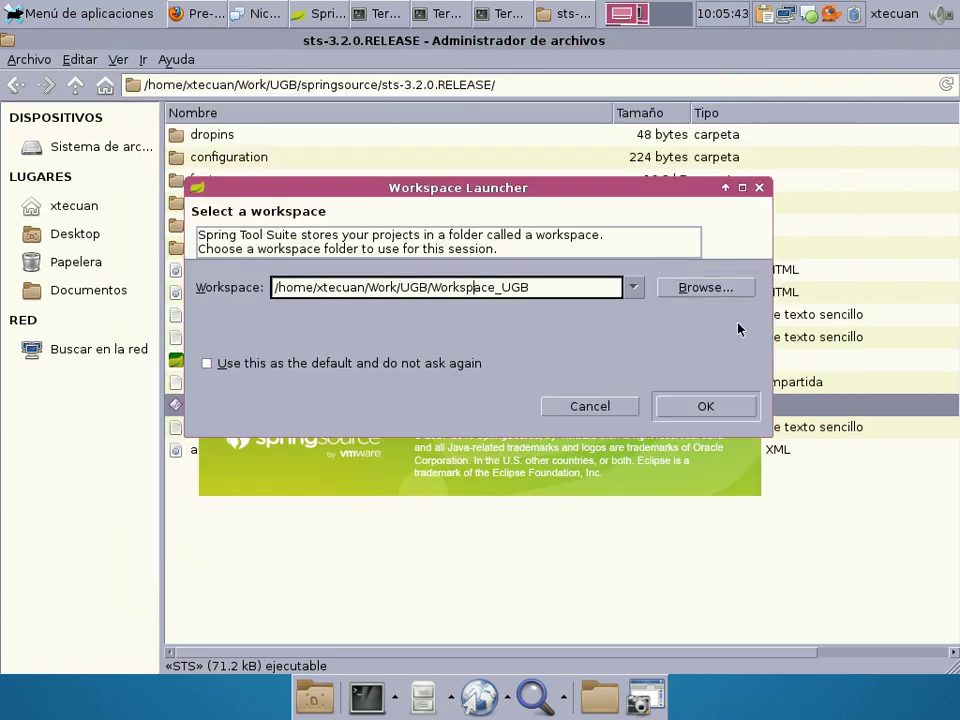
click(712, 405)
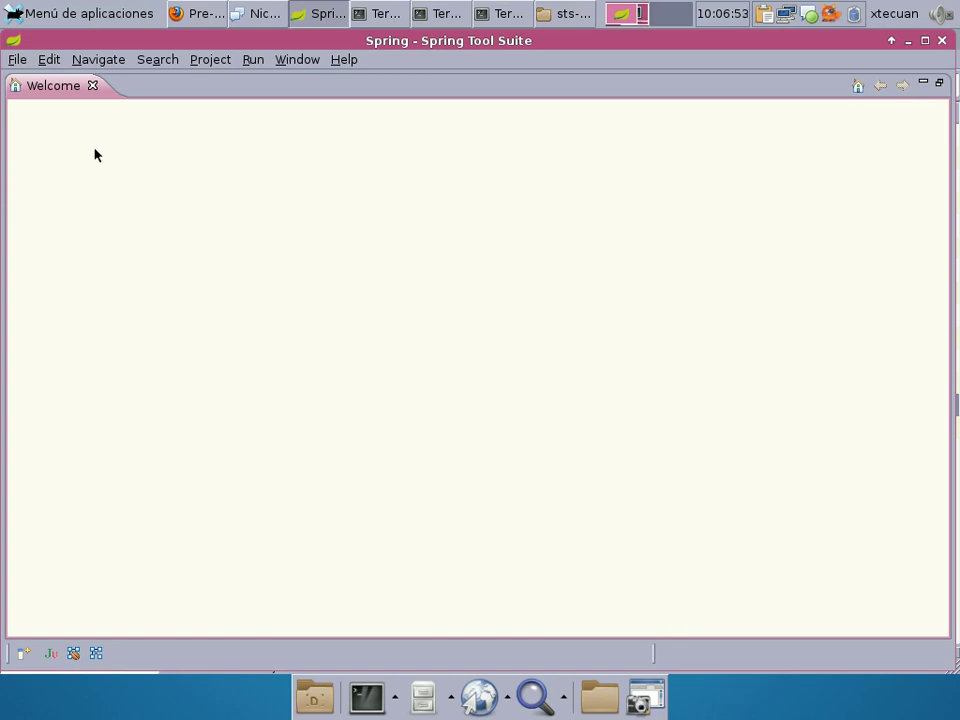
Close the Welcome page once STS finishes loading.
click(93, 86)
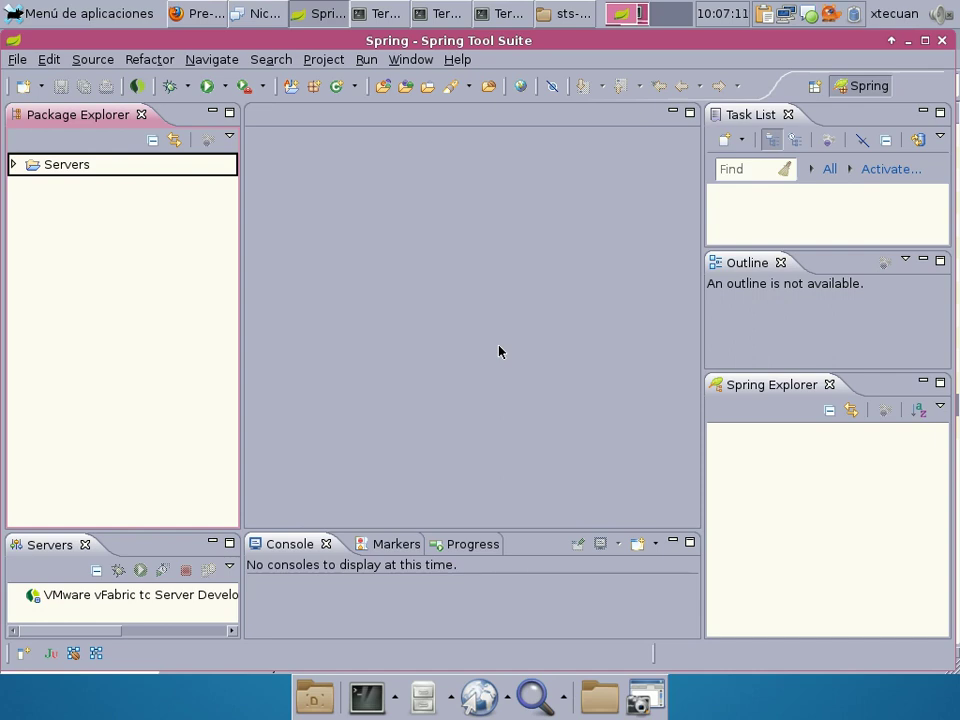
Show the Progress view and open the SpringSource Dashboard.
click(454, 547)
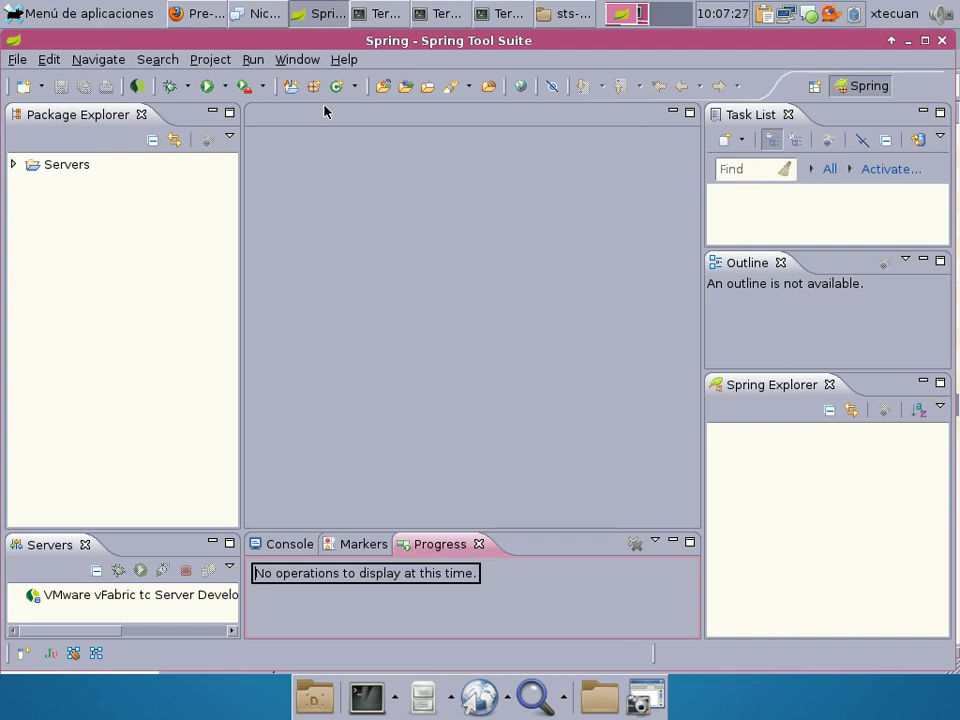
click(138, 87)
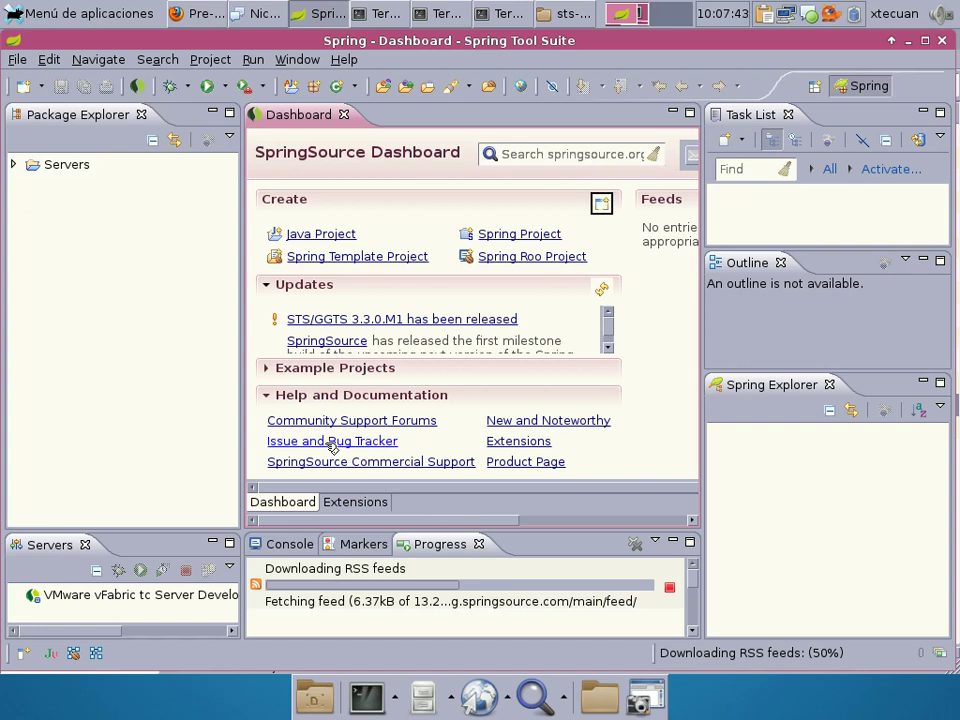
Switch the Dashboard to its Extensions page and maximize the Dashboard editor.
click(355, 502)
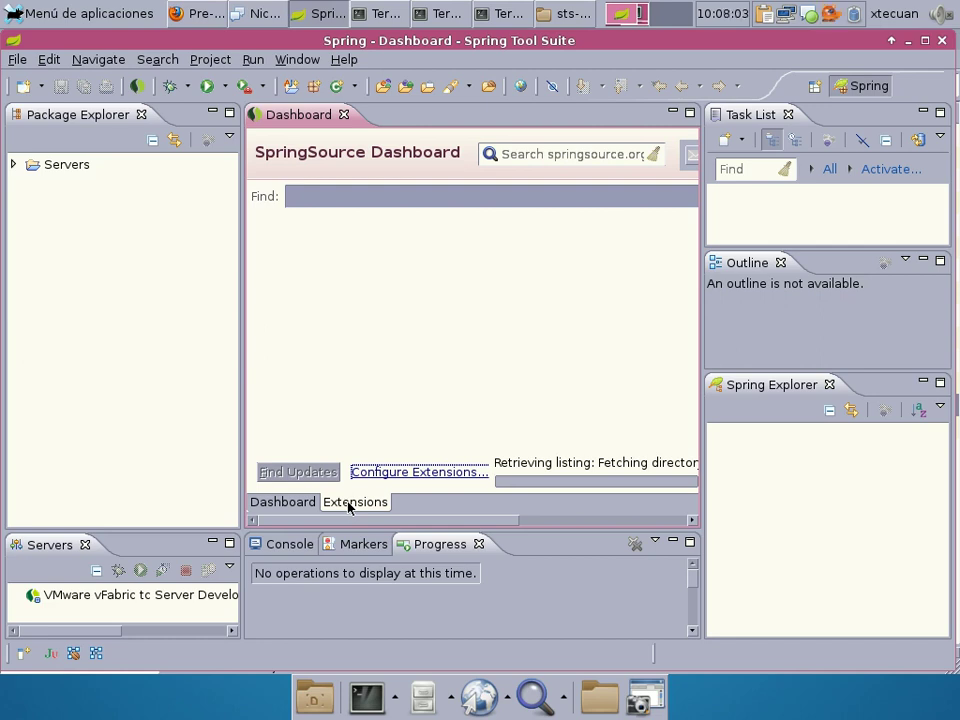
double_click(302, 119)
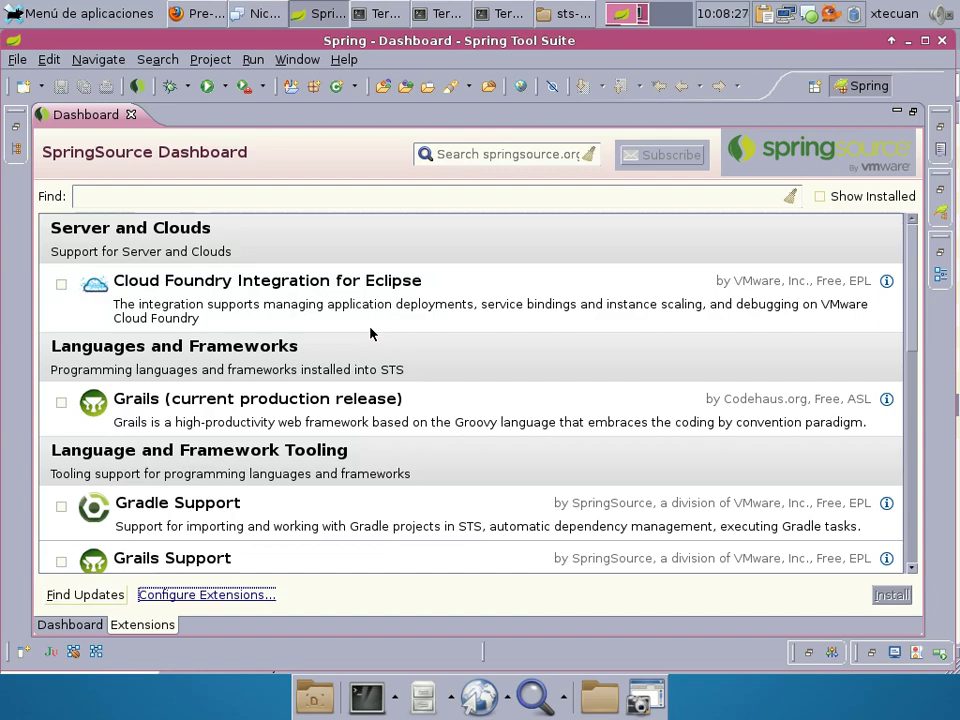
Check Cloud Foundry Integration for Eclipse in the extensions list and start installing it.
click(61, 284)
scroll(377, 337, down, 10)
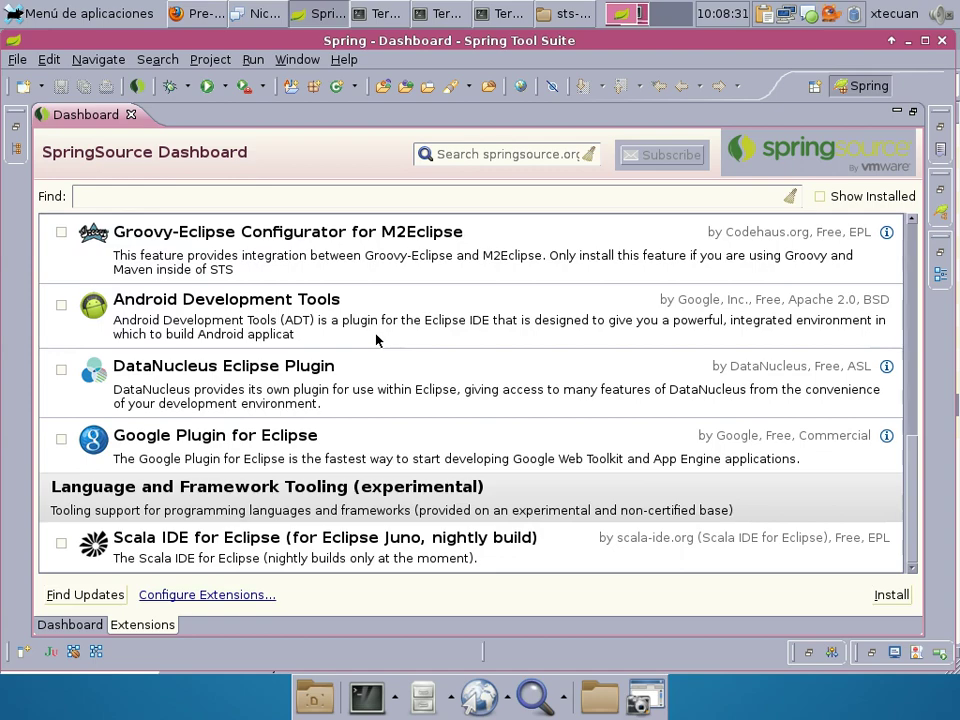
scroll(377, 340, up, 3)
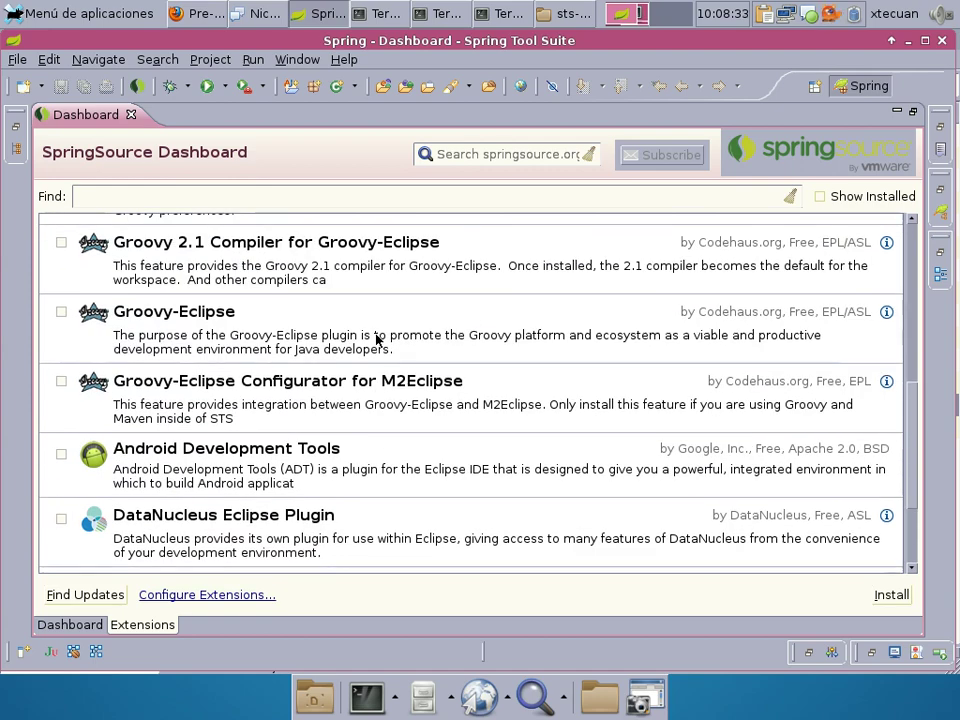
scroll(377, 340, up, 7)
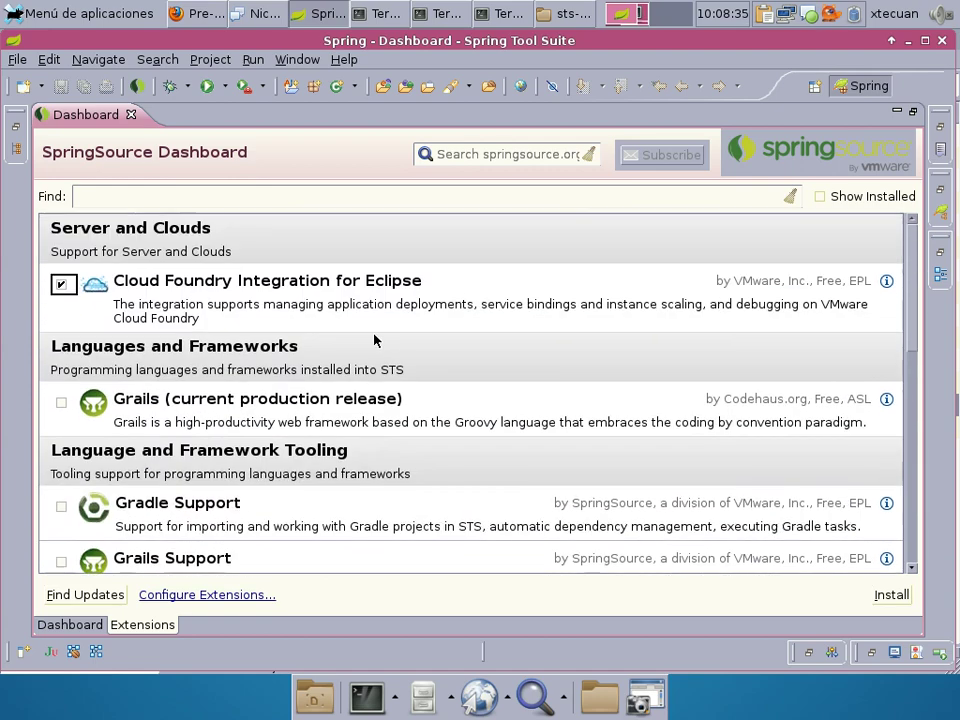
scroll(374, 341, down, 10)
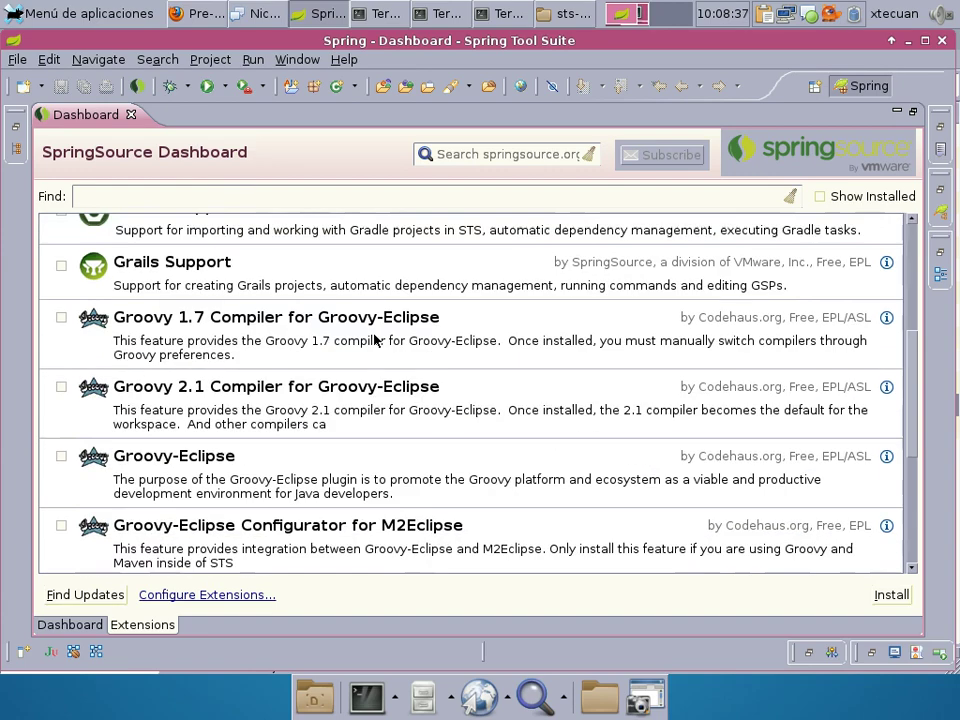
scroll(375, 333, up, 10)
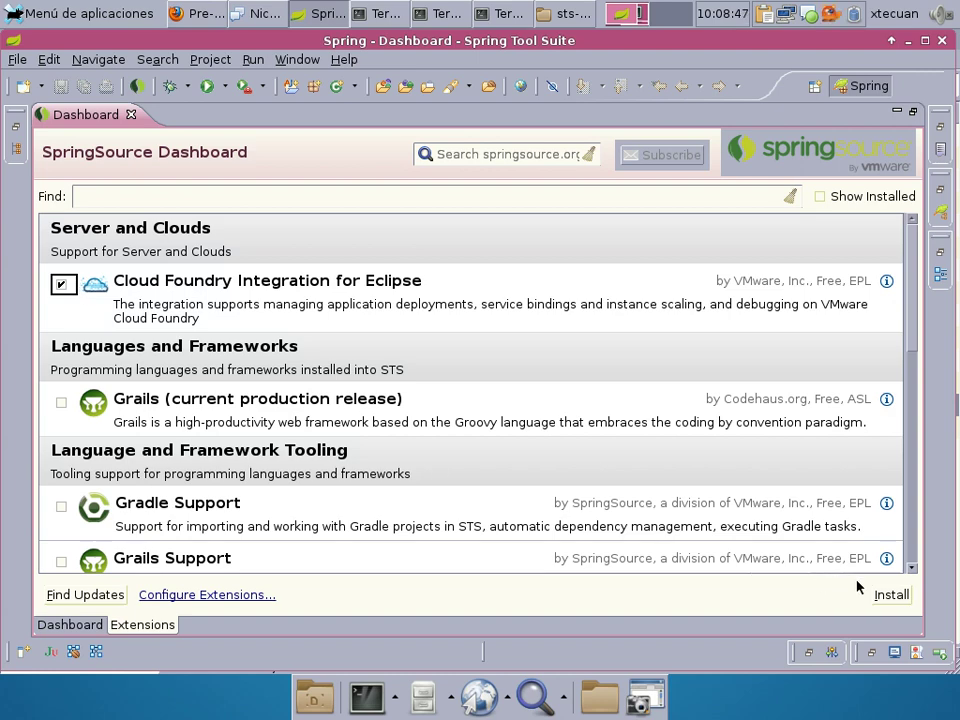
click(893, 595)
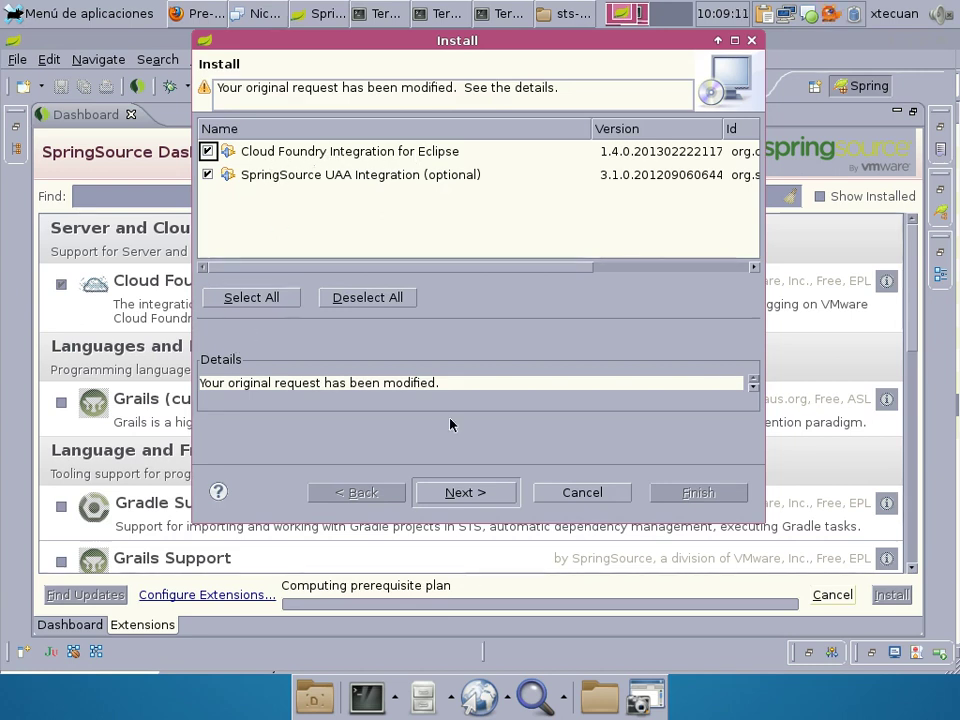
Step through the Install wizard, accept the Cloud Foundry 1.4.0 license, and finish.
click(464, 493)
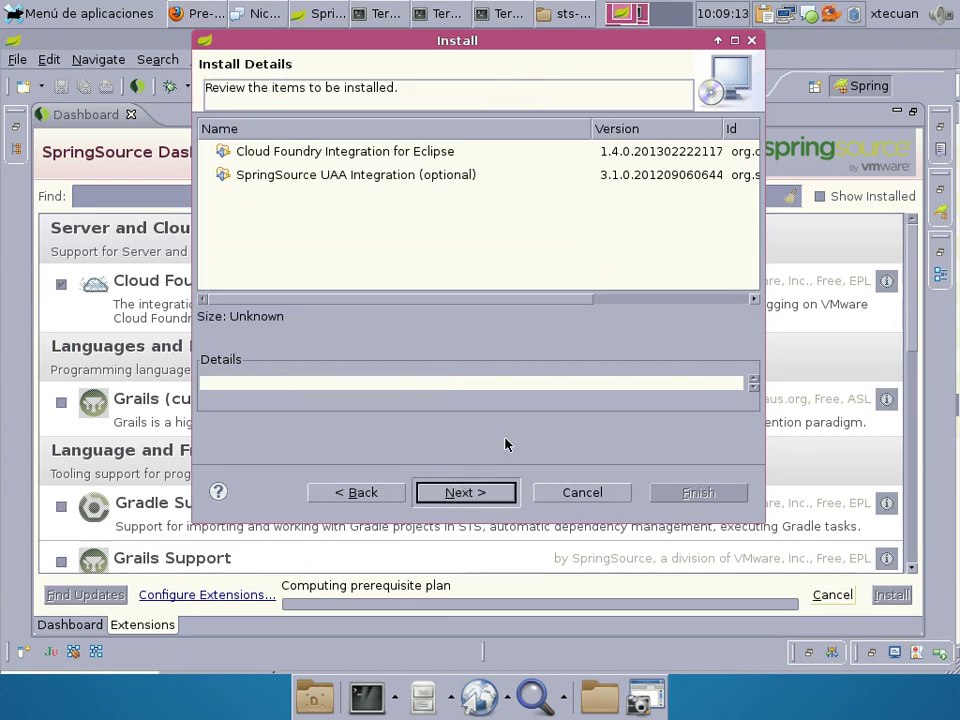
click(476, 490)
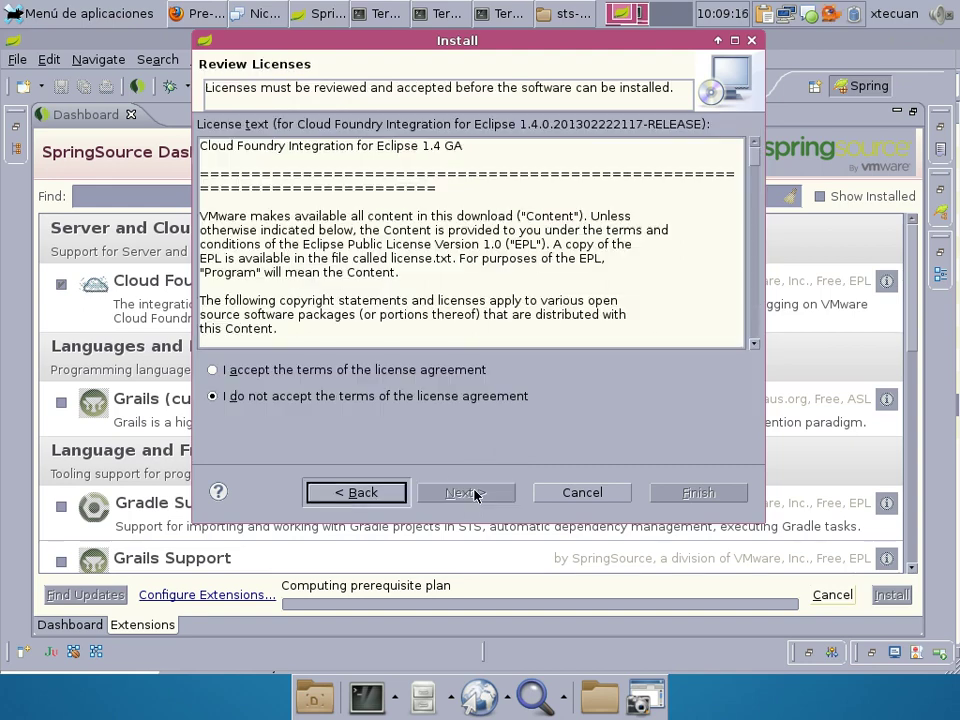
click(365, 372)
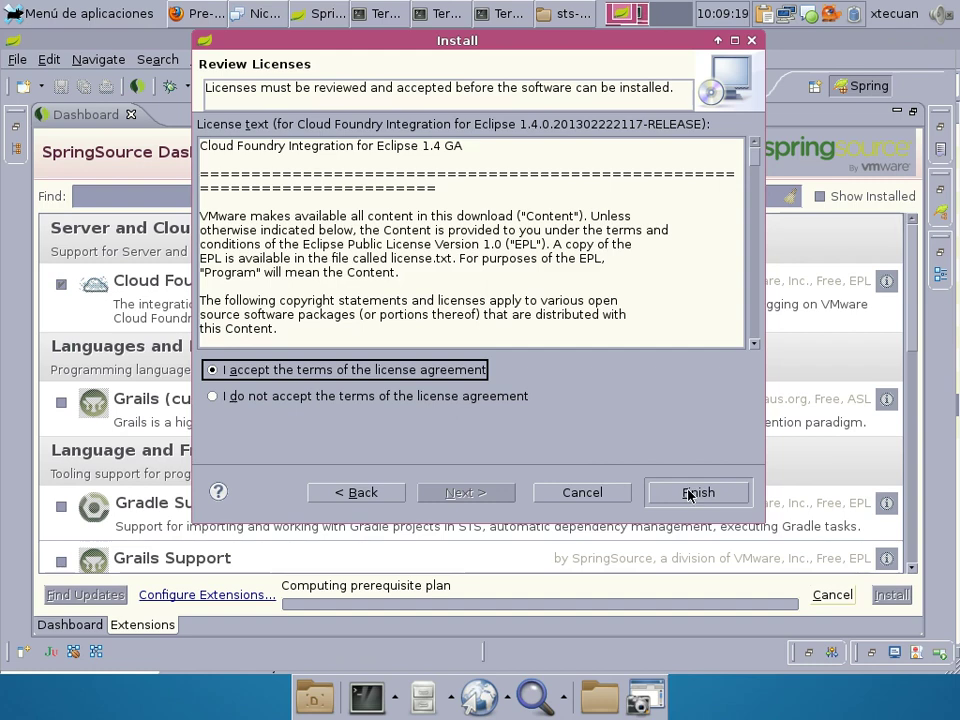
click(688, 490)
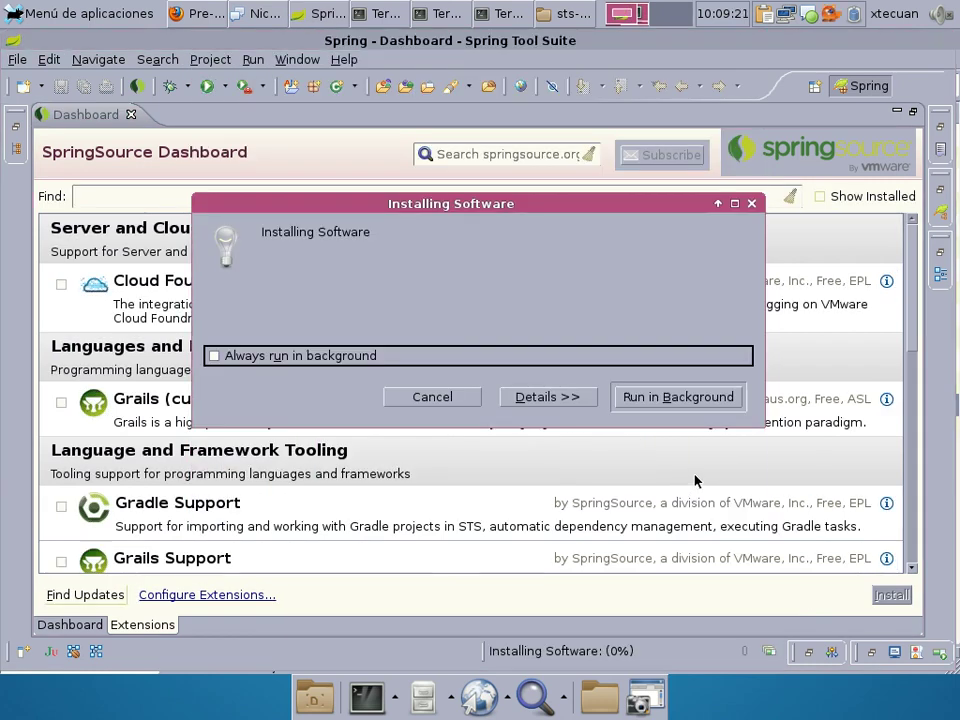
Show the detailed download progress of the Cloud Foundry installation.
click(525, 395)
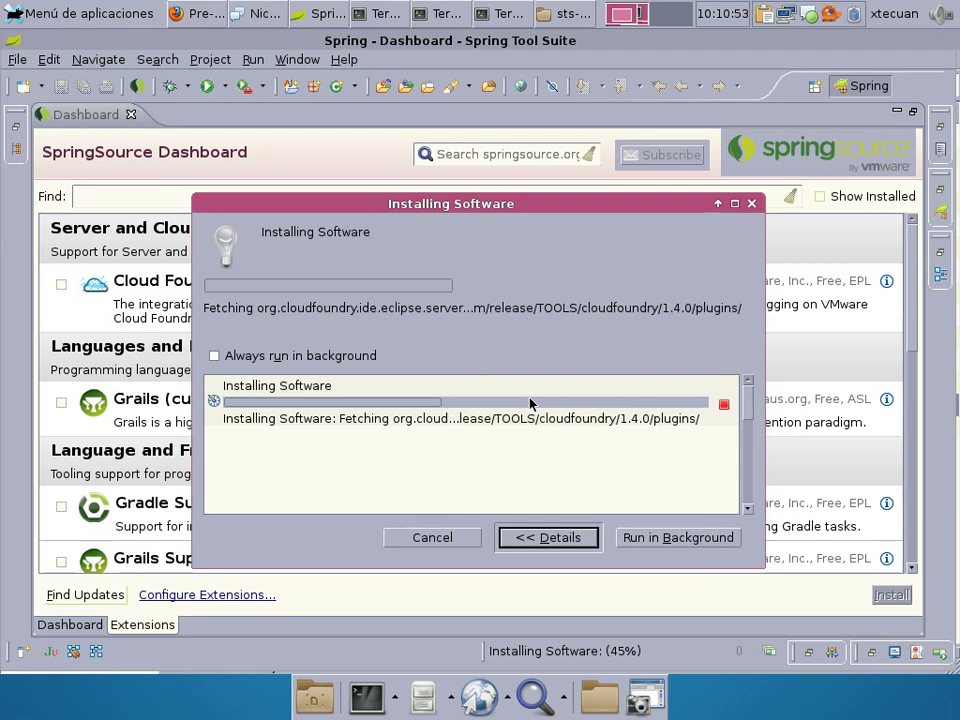
Load cloudfoundry.com in a new Firefox tab.
click(183, 8)
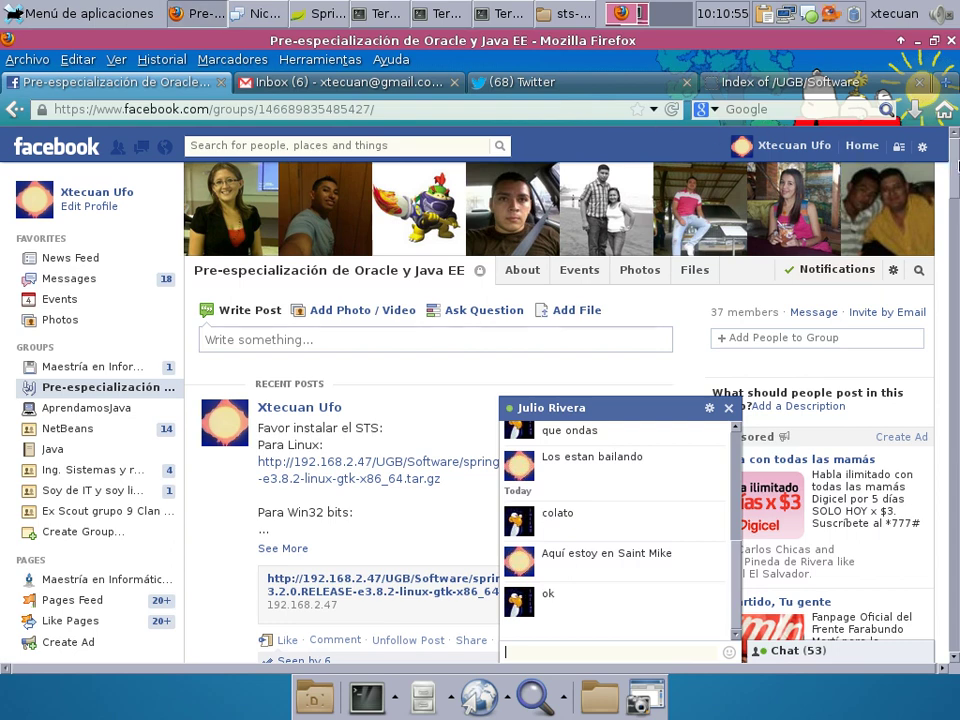
click(946, 82)
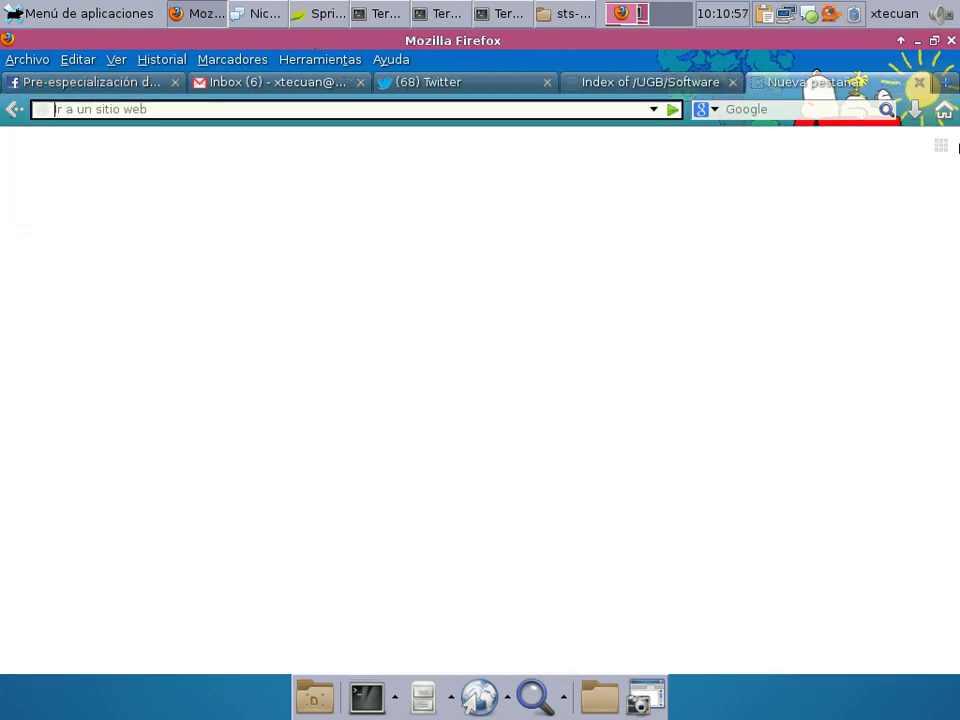
text(cloud)
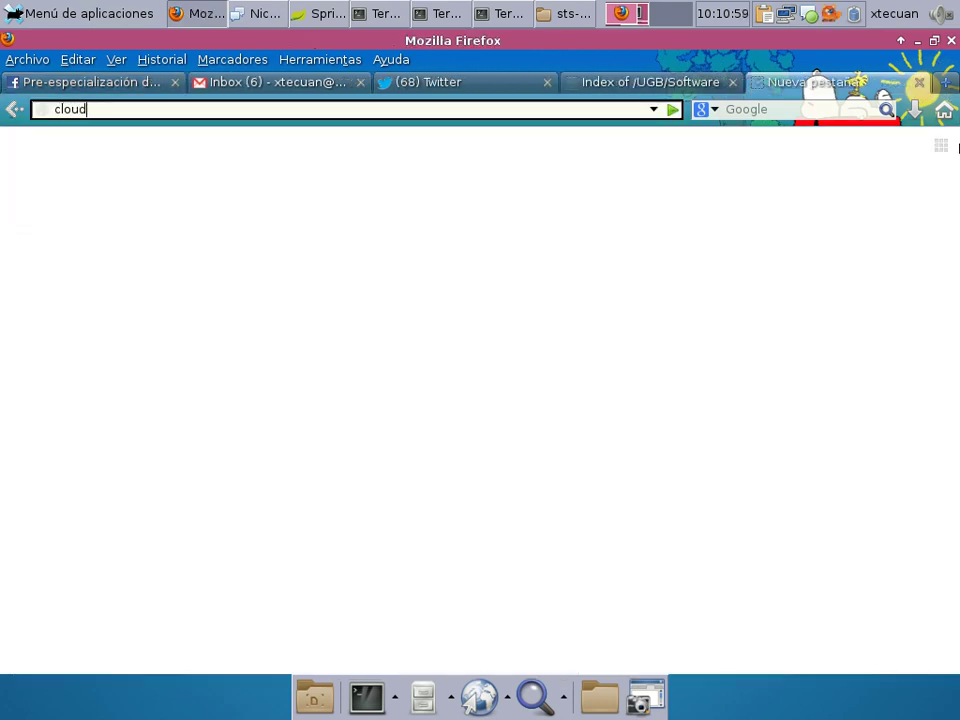
text(foundry.co)
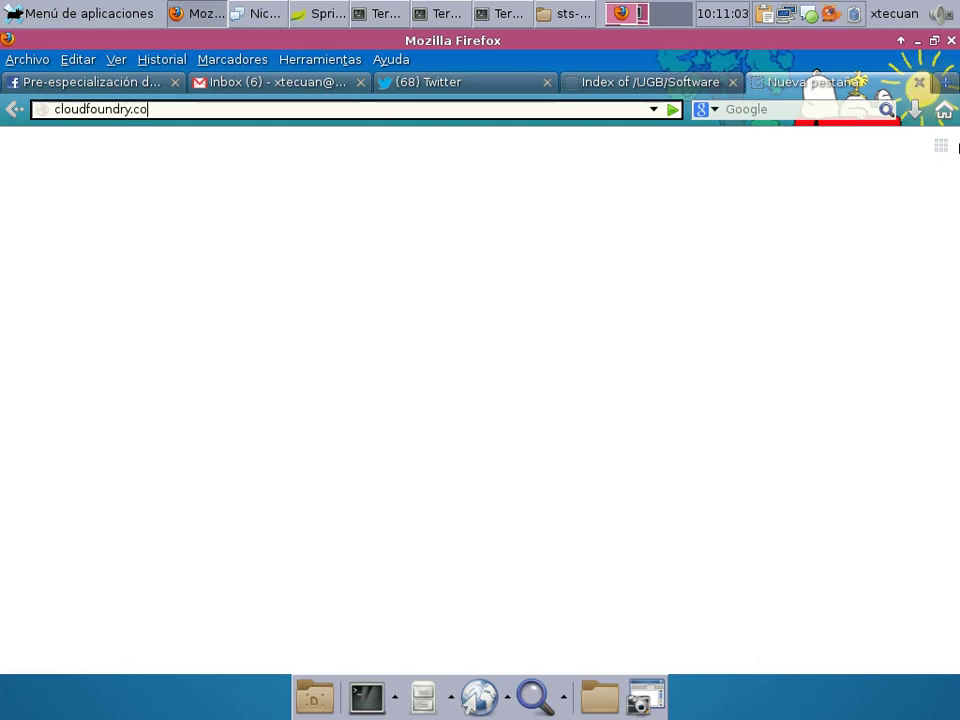
text(m)
key(Return)
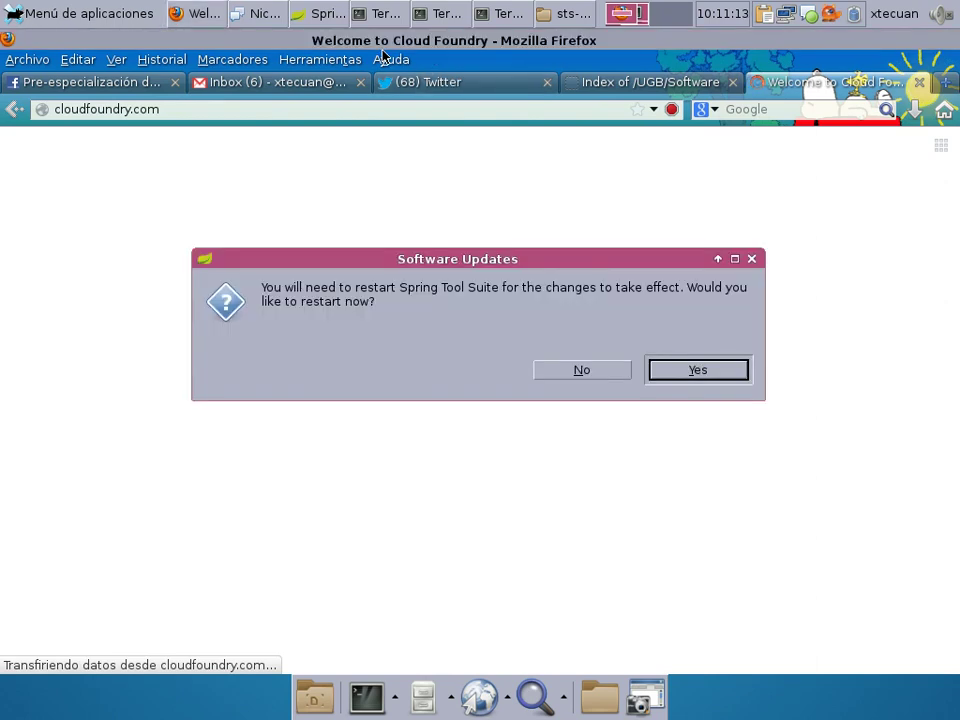
Restart Spring Tool Suite to apply the update.
click(328, 17)
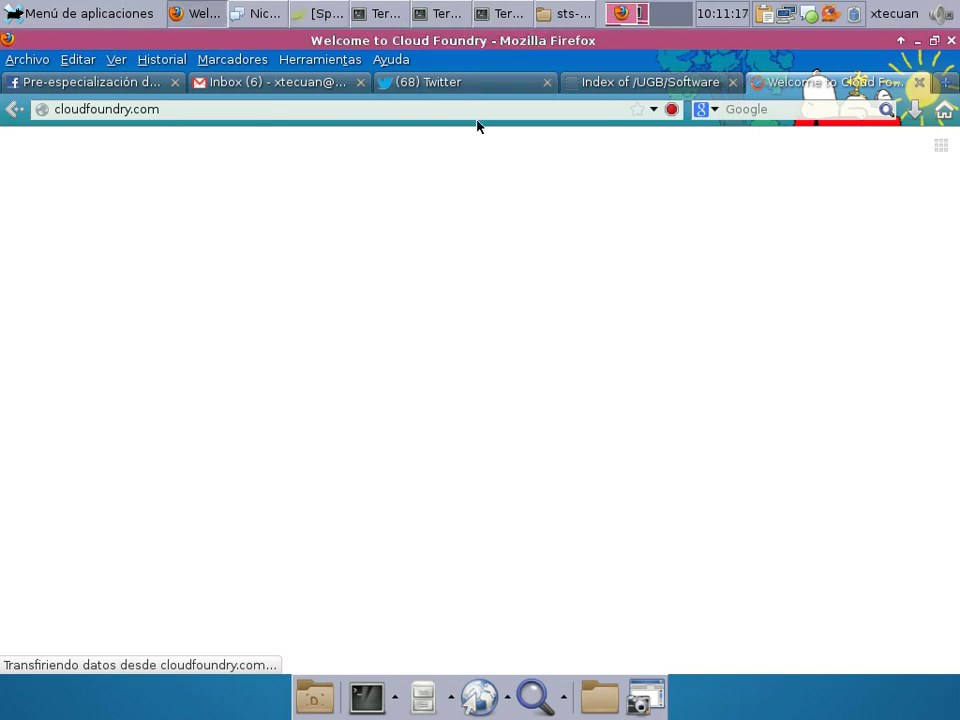
click(328, 7)
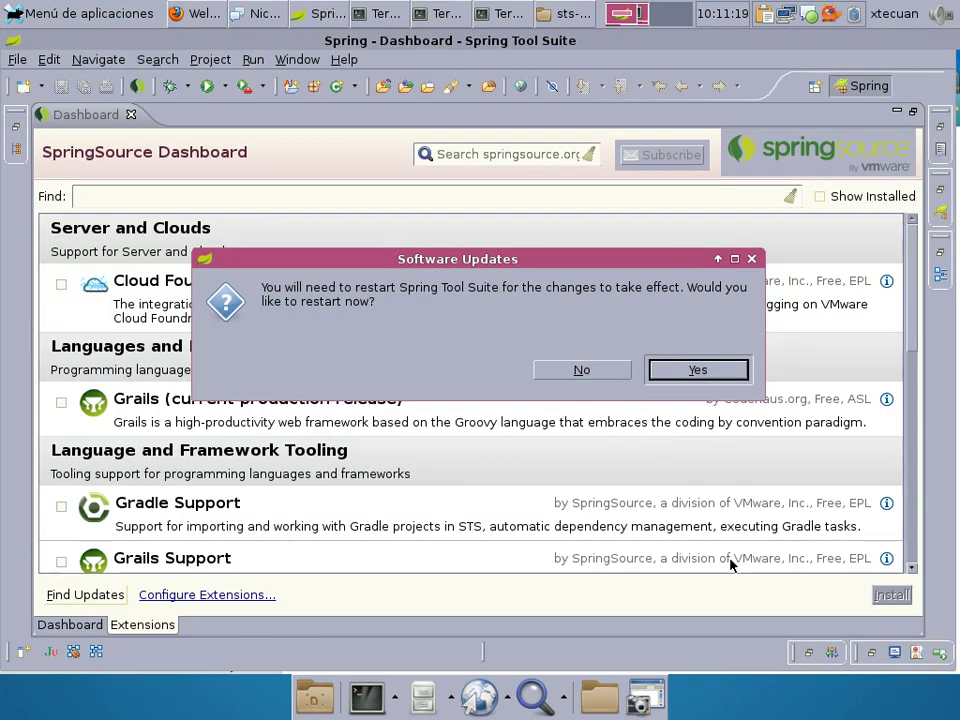
click(690, 370)
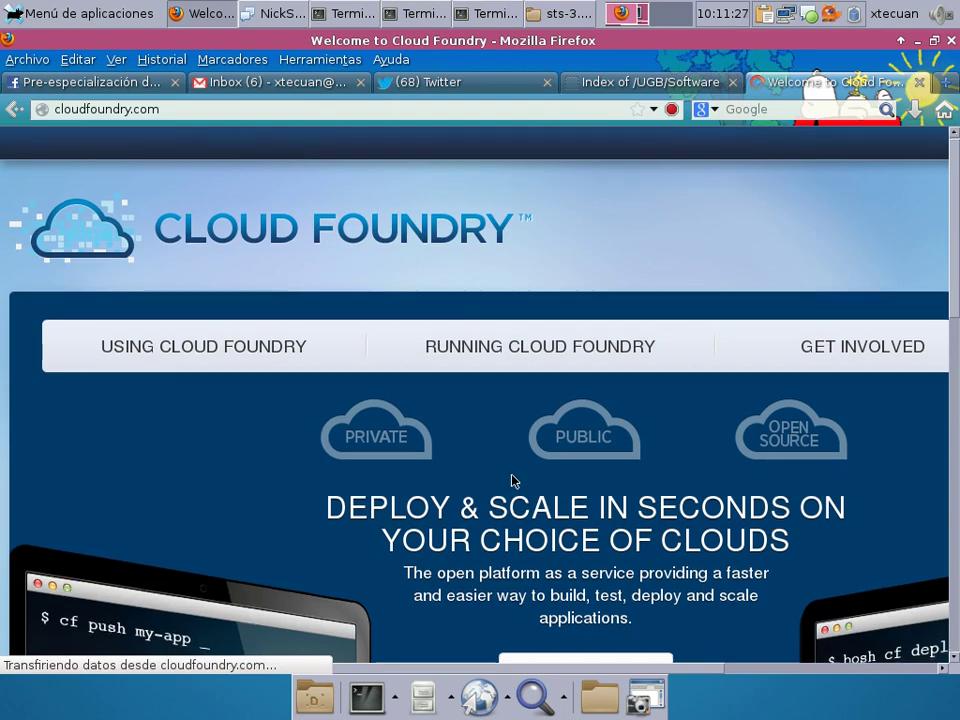
Browse Cloud Foundry's Get Involved and home pages, and launch STS with the Workspace_UGB workspace.
scroll(514, 480, down, 3)
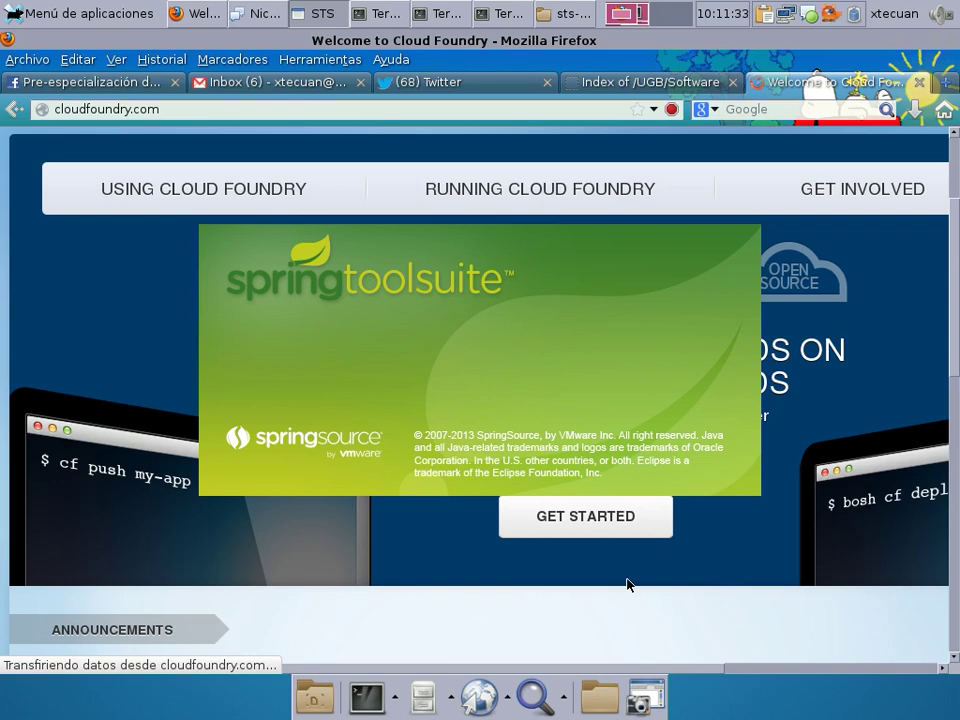
click(868, 191)
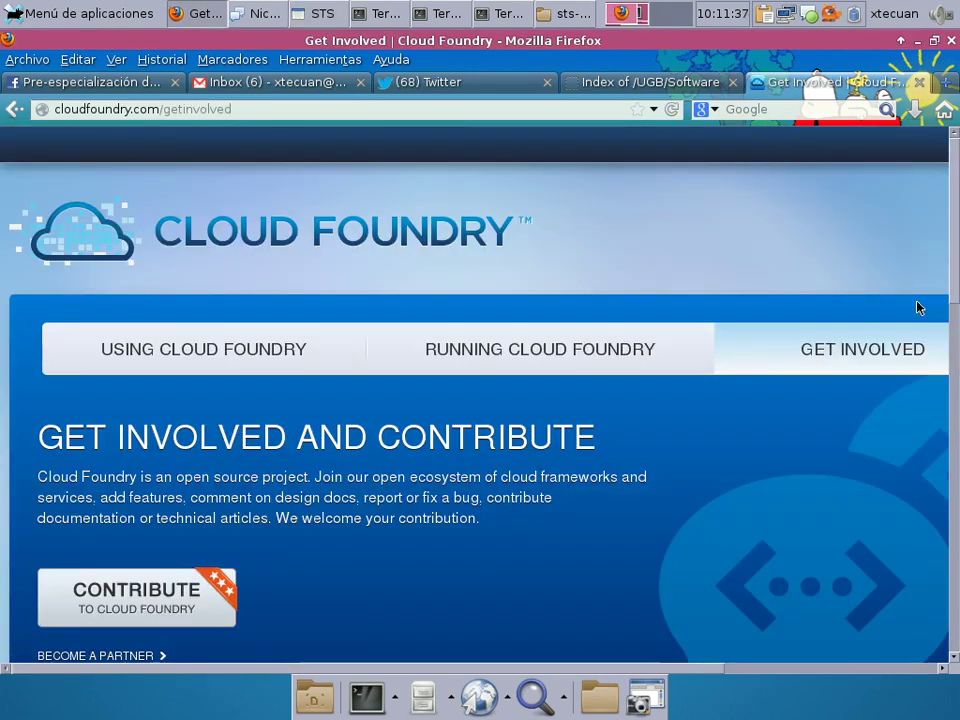
scroll(540, 400, down, 4)
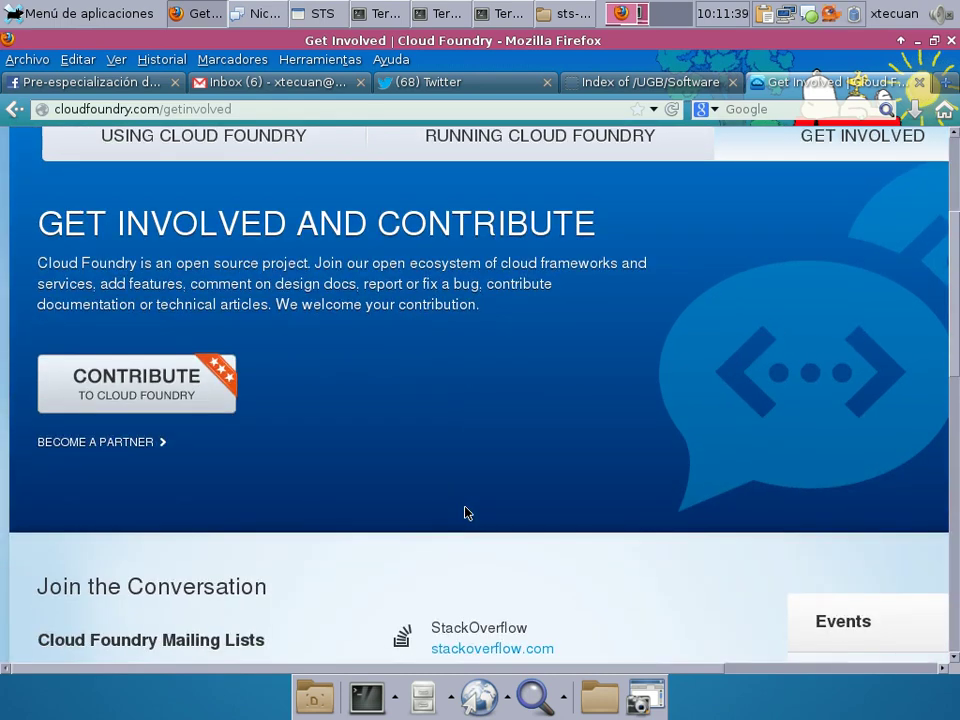
scroll(465, 513, up, 4)
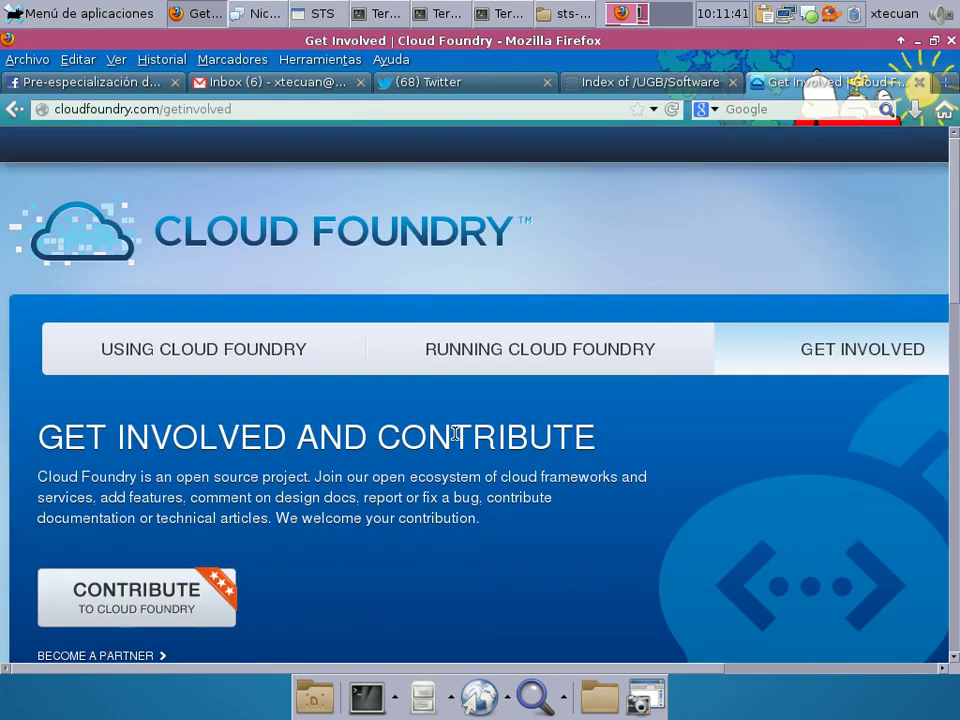
click(354, 246)
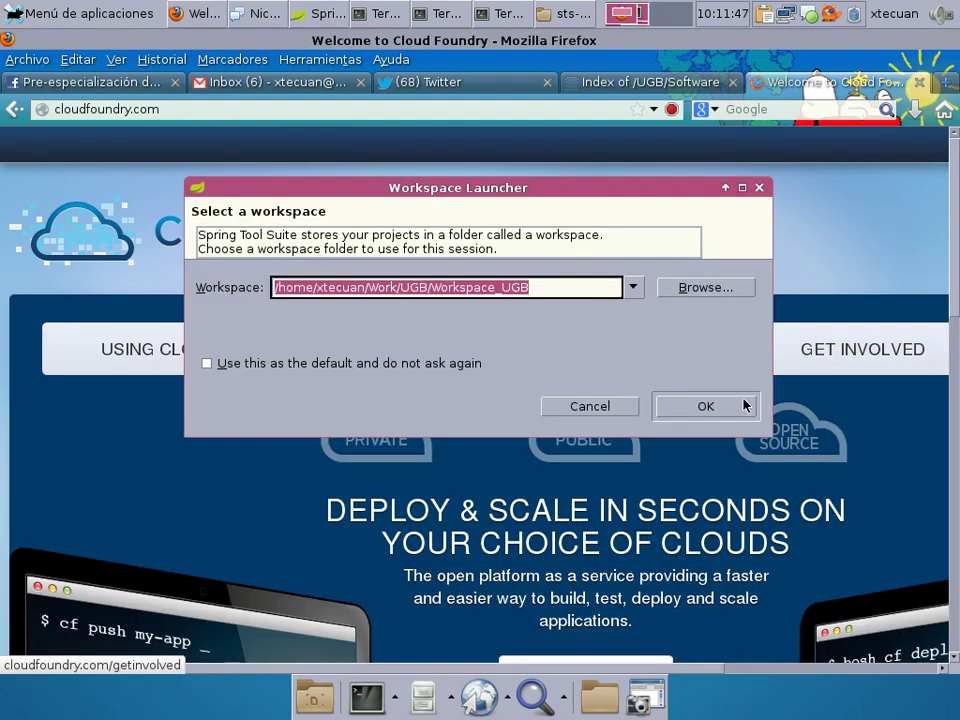
click(724, 410)
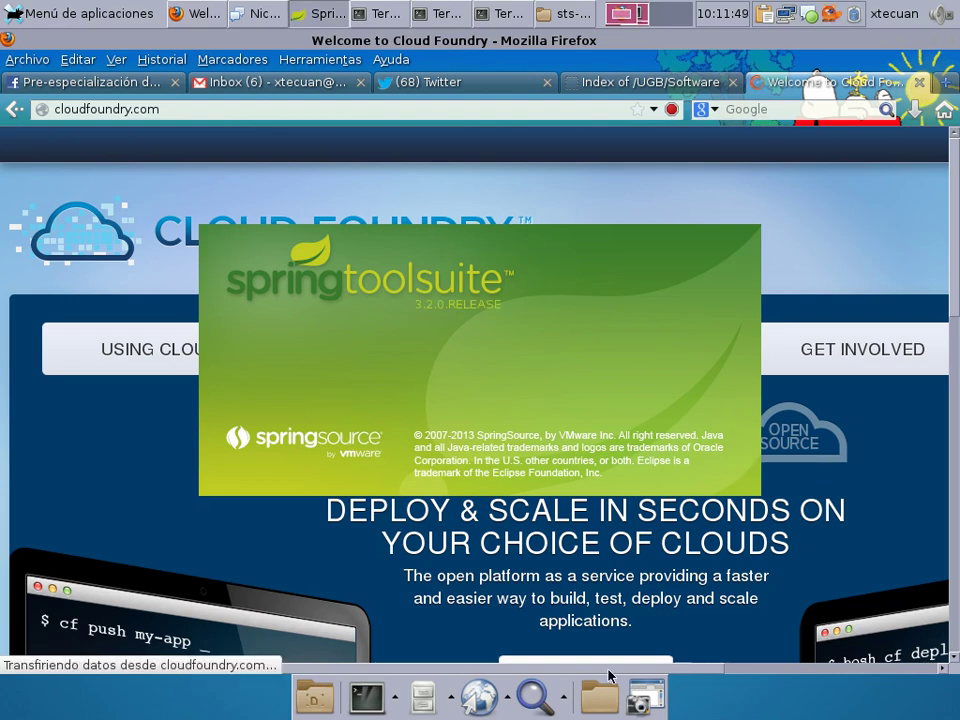
scroll(724, 412, right, 5)
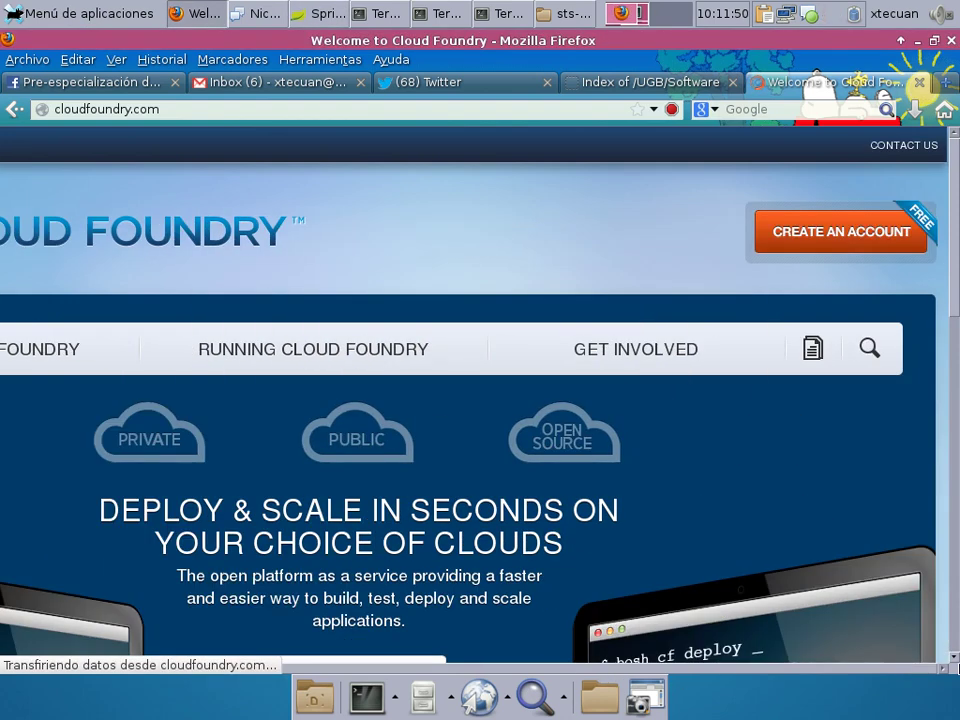
Open and scroll the Cloud Foundry free account sign-up page, then return to Spring Tool Suite.
click(834, 234)
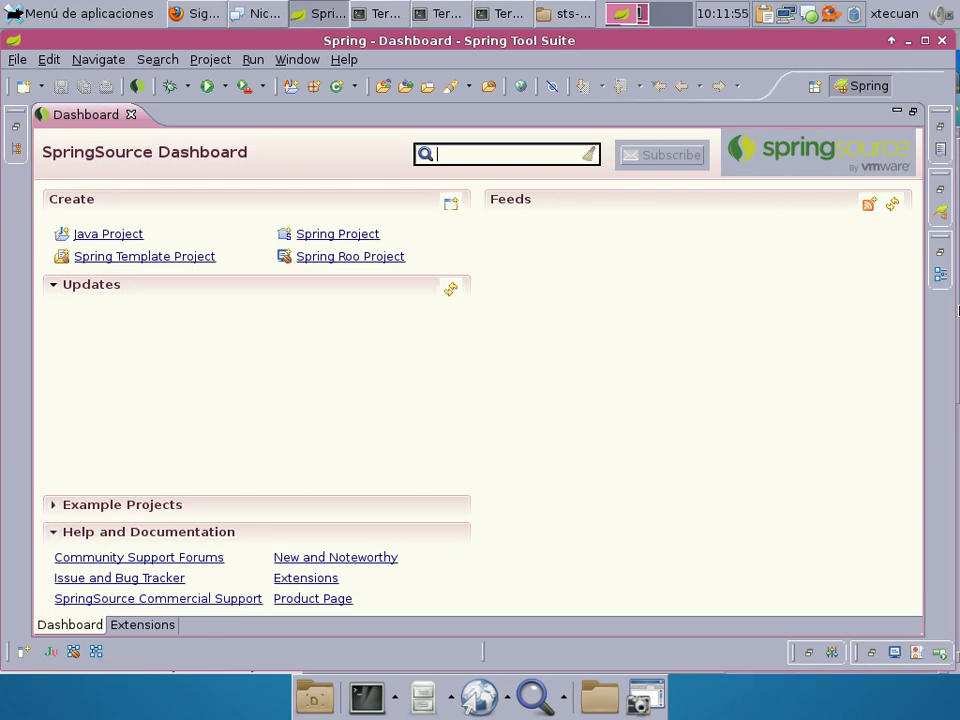
click(192, 10)
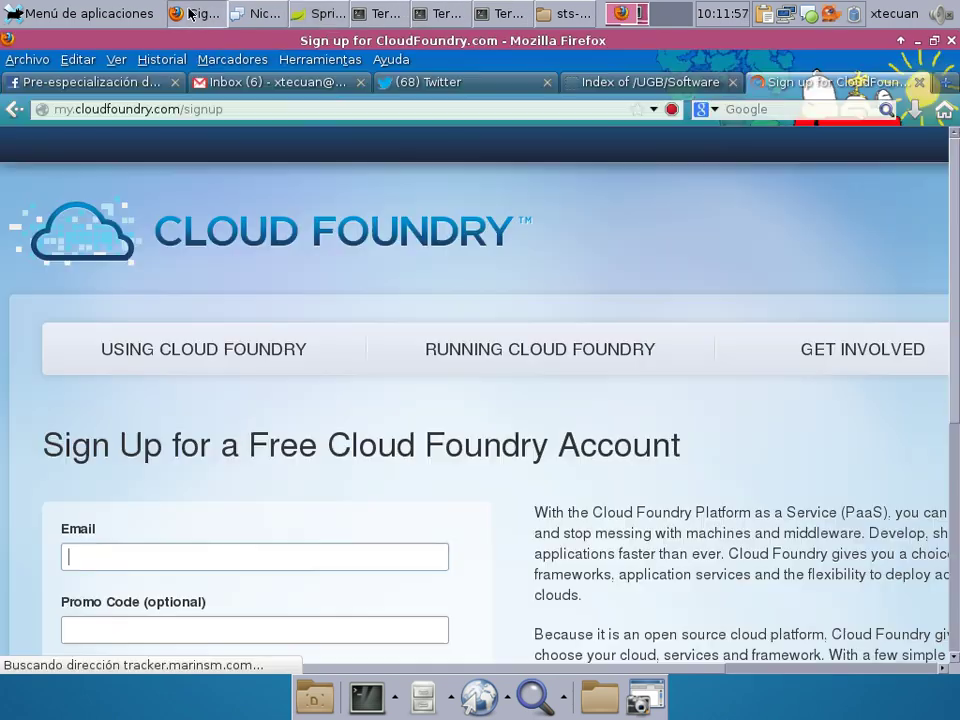
scroll(580, 436, down, 6)
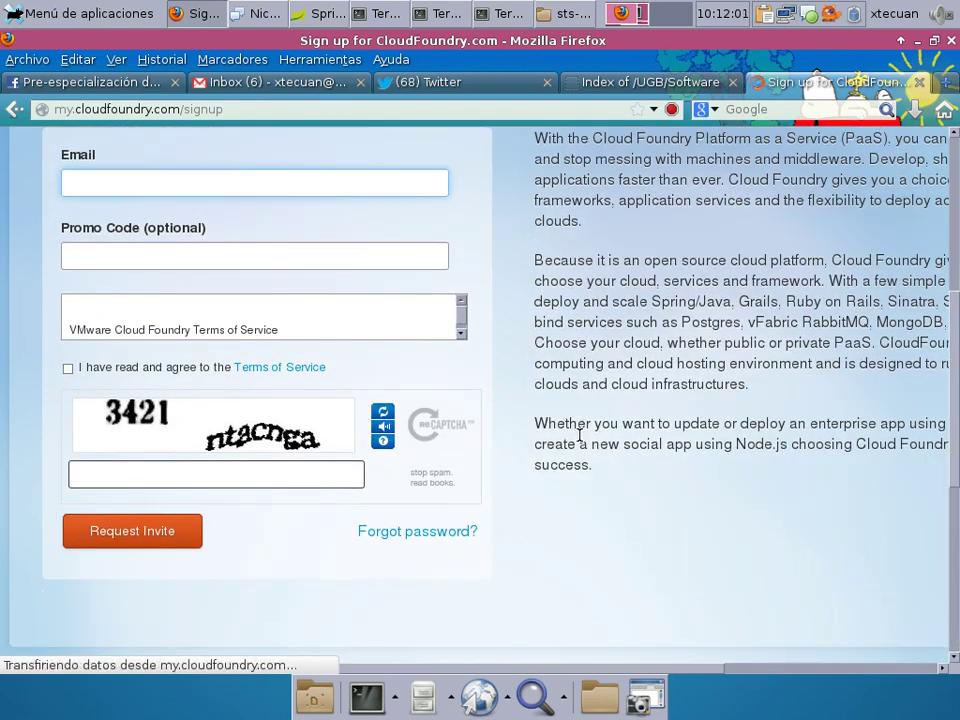
scroll(644, 442, up, 4)
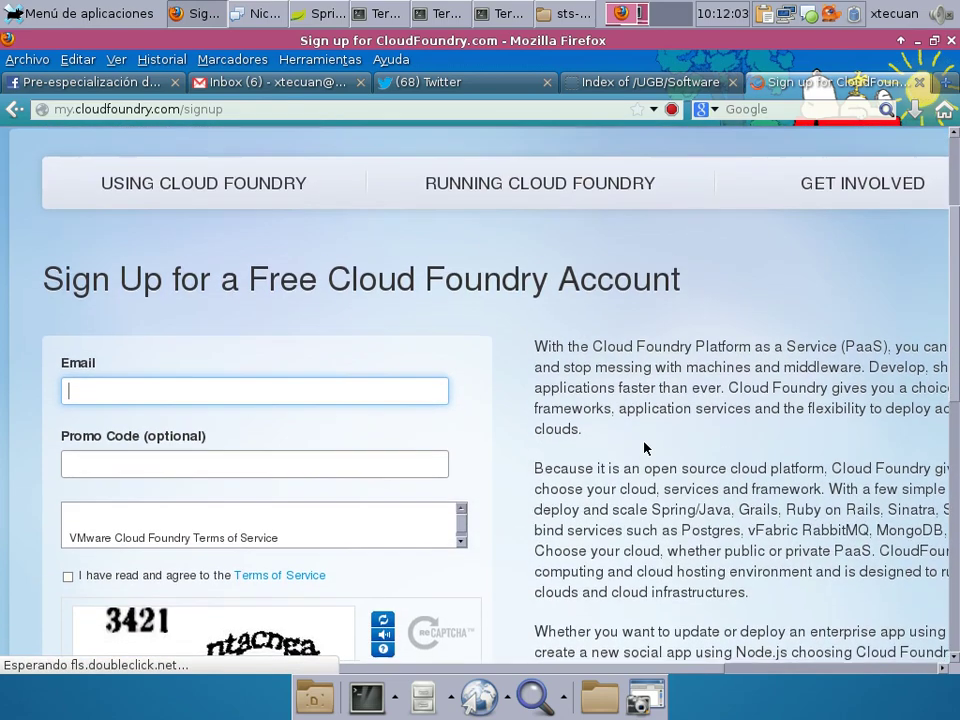
scroll(644, 442, down, 2)
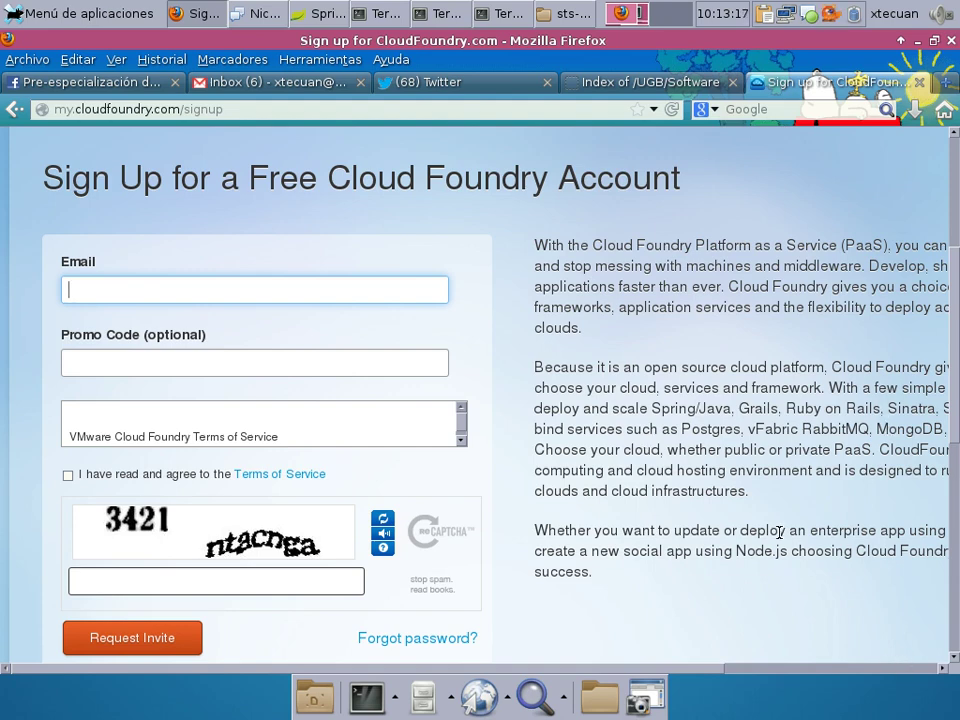
scroll(779, 532, down, 4)
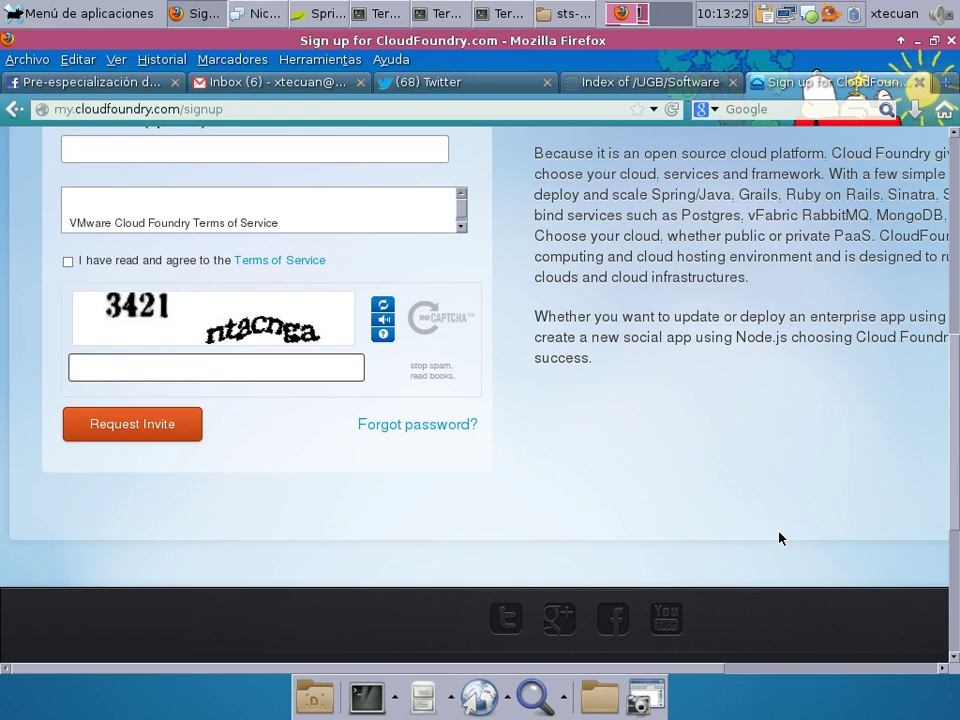
click(325, 13)
click(80, 110)
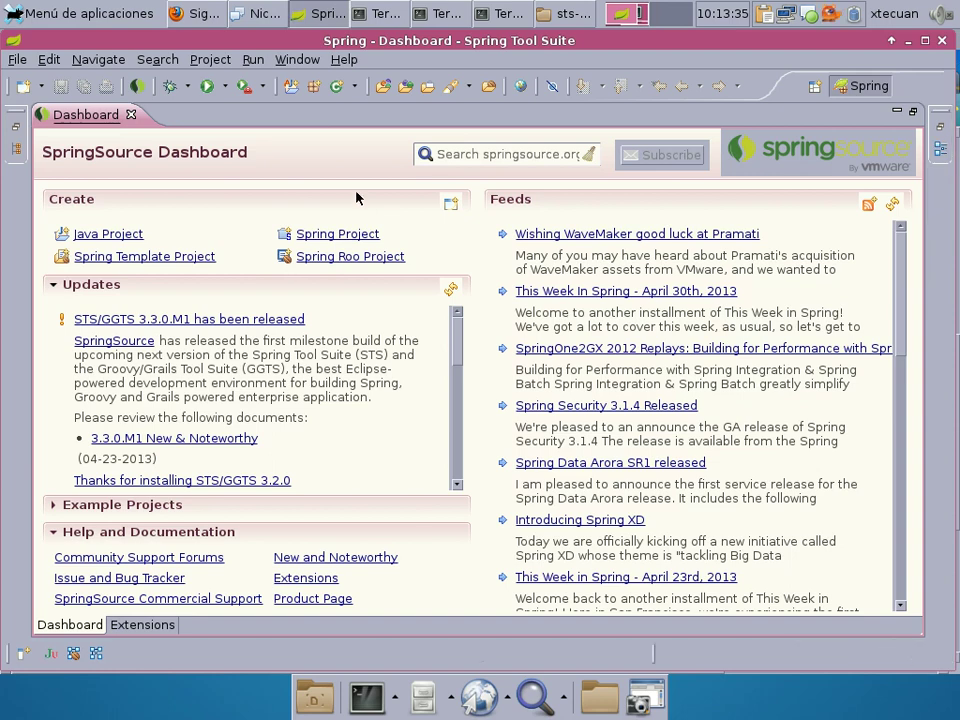
Un-maximize the SpringSource Dashboard with Ctrl+M and make the Servers panel taller.
key(ctrl+m)
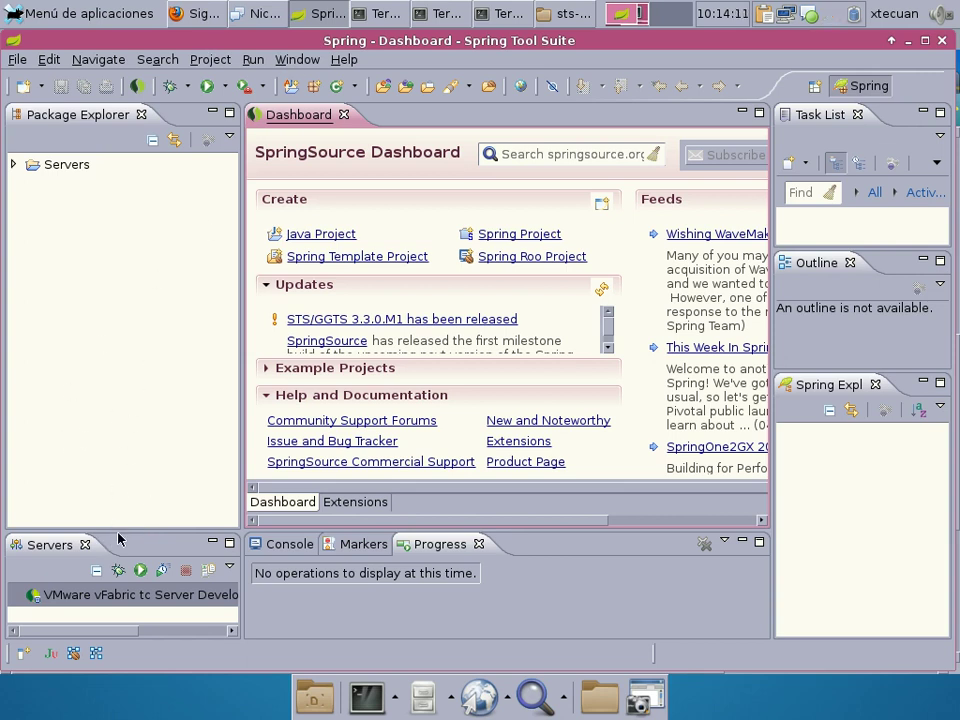
drag(120, 530, 110, 417)
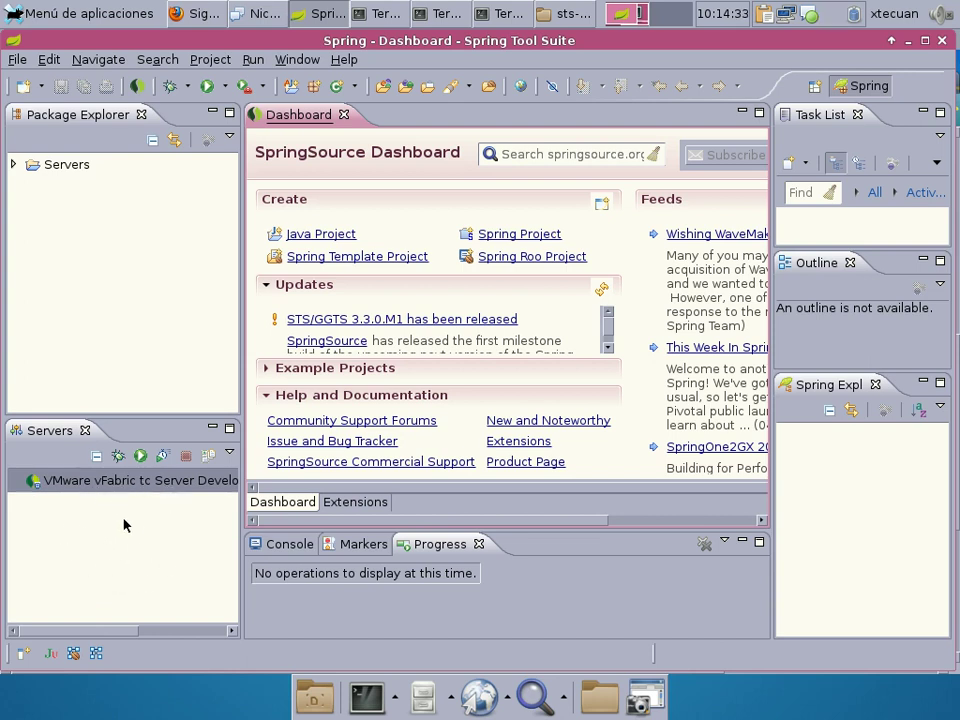
Start a new server from the Servers view with VMware > Cloud Foundry as its type.
right_click(124, 525)
mouse_move(160, 190)
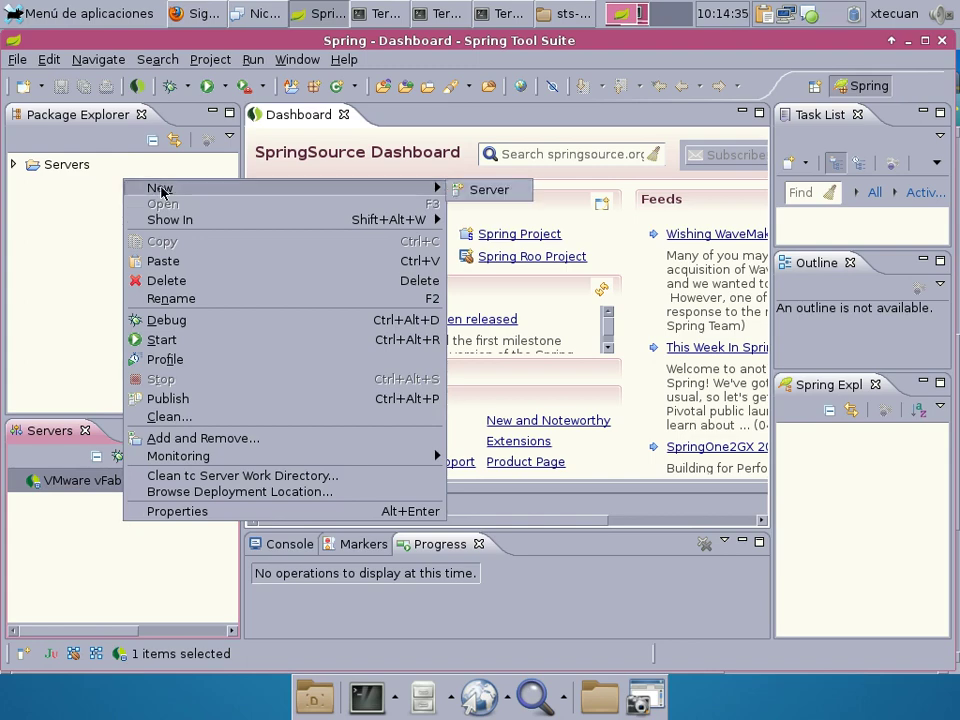
click(494, 190)
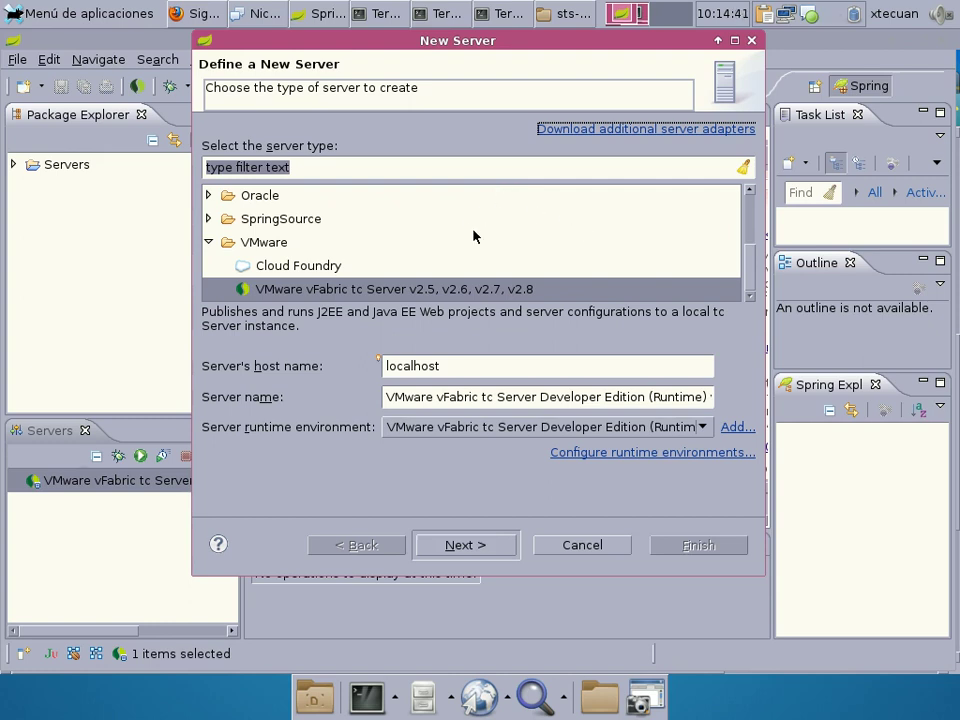
click(284, 243)
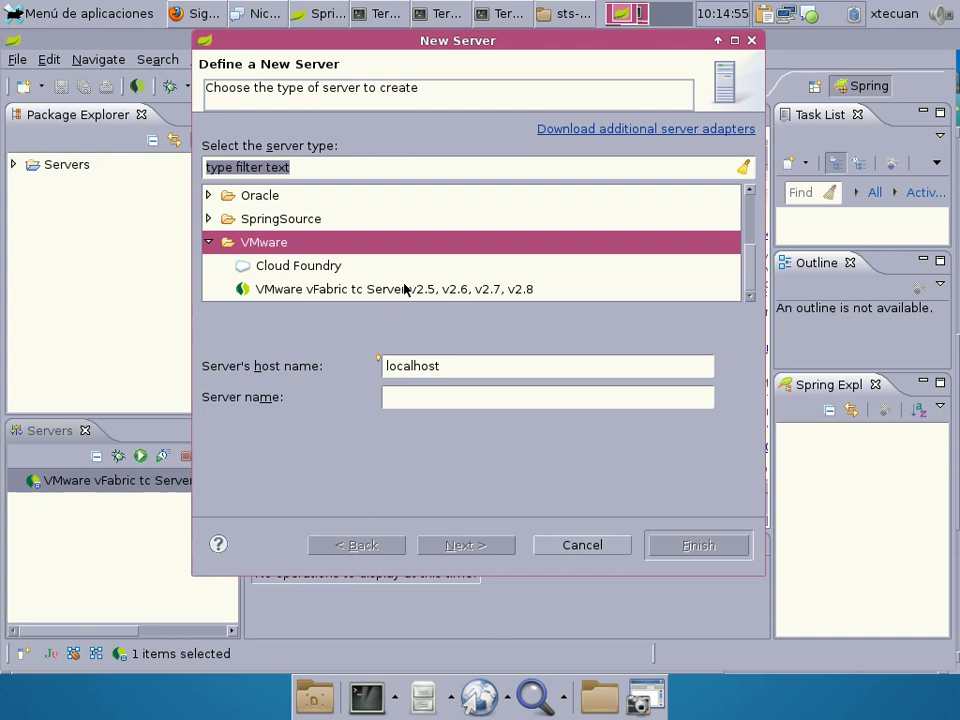
click(323, 265)
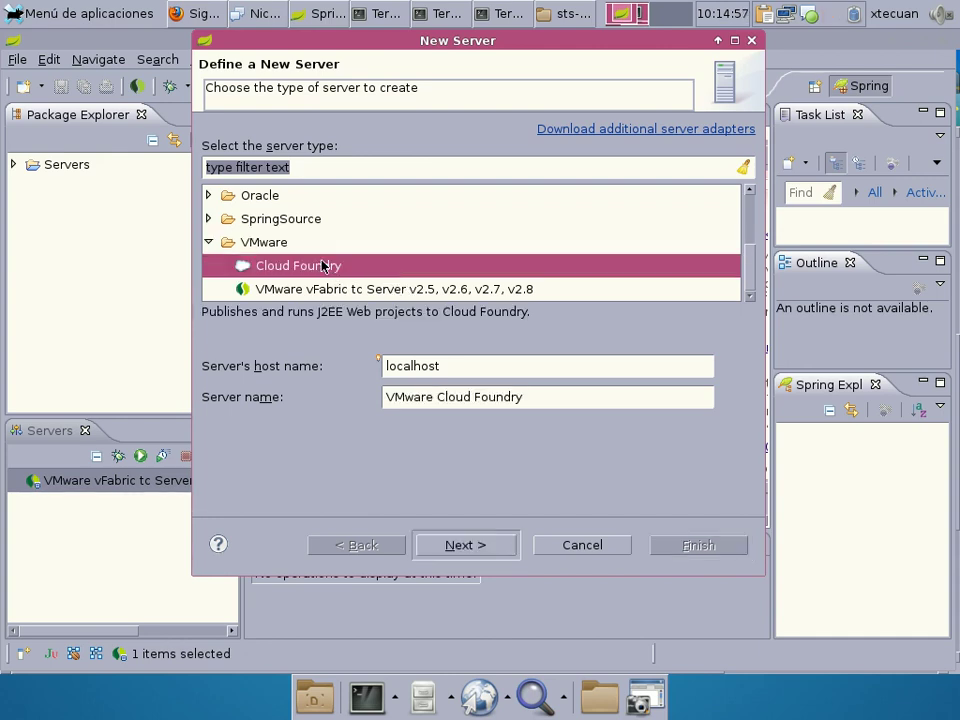
click(464, 545)
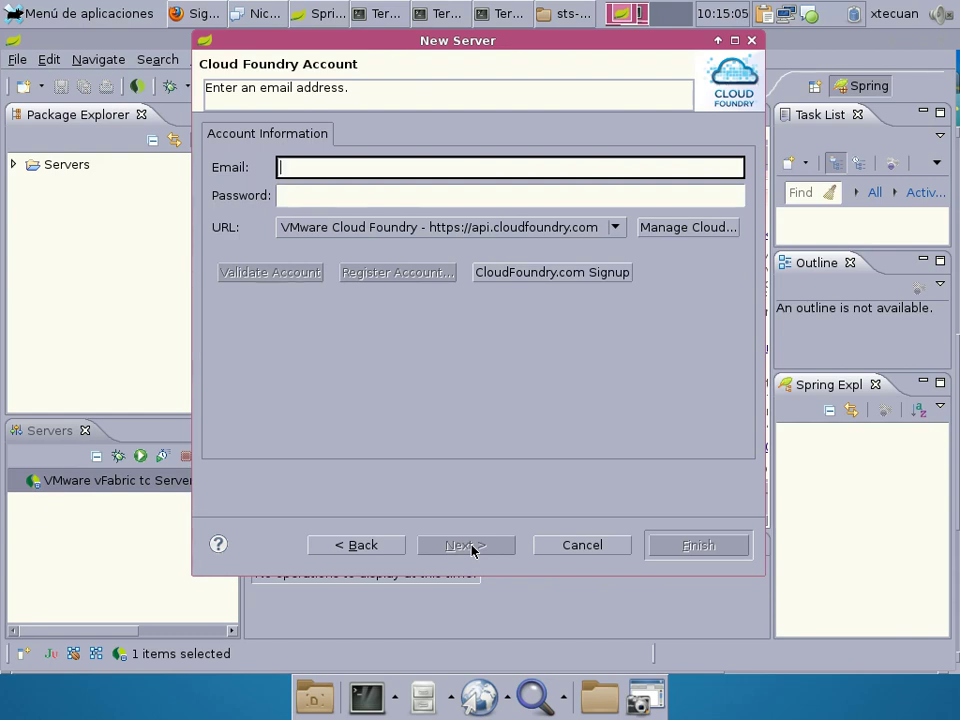
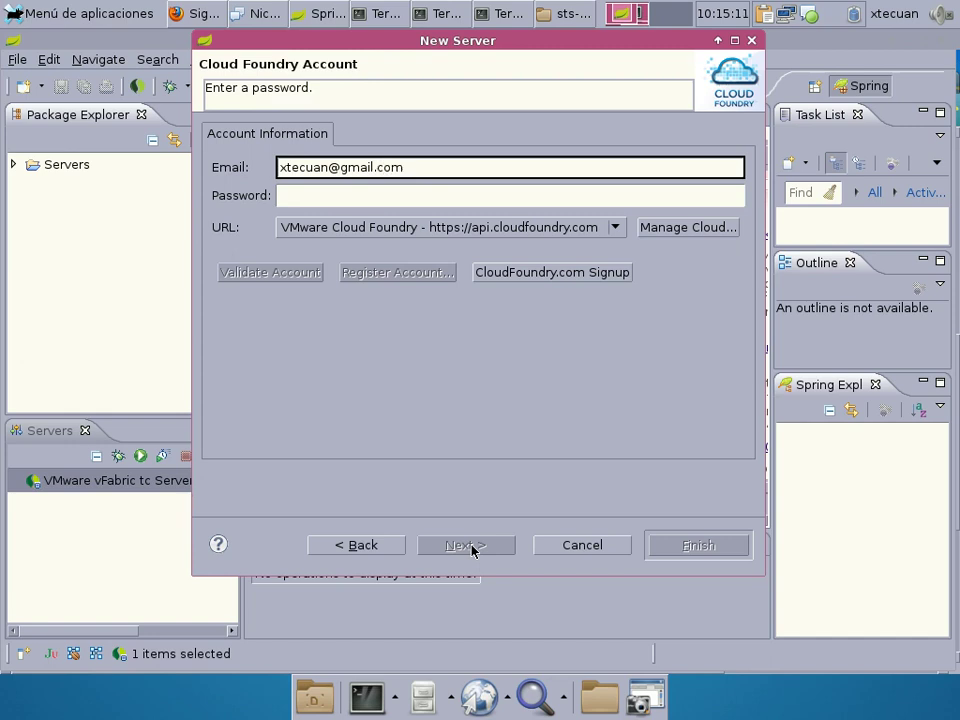
Enter the Cloud Foundry account email and password, validate them, and continue to Add and Remove.
key(Tab)
text(xxxxxxxxx)
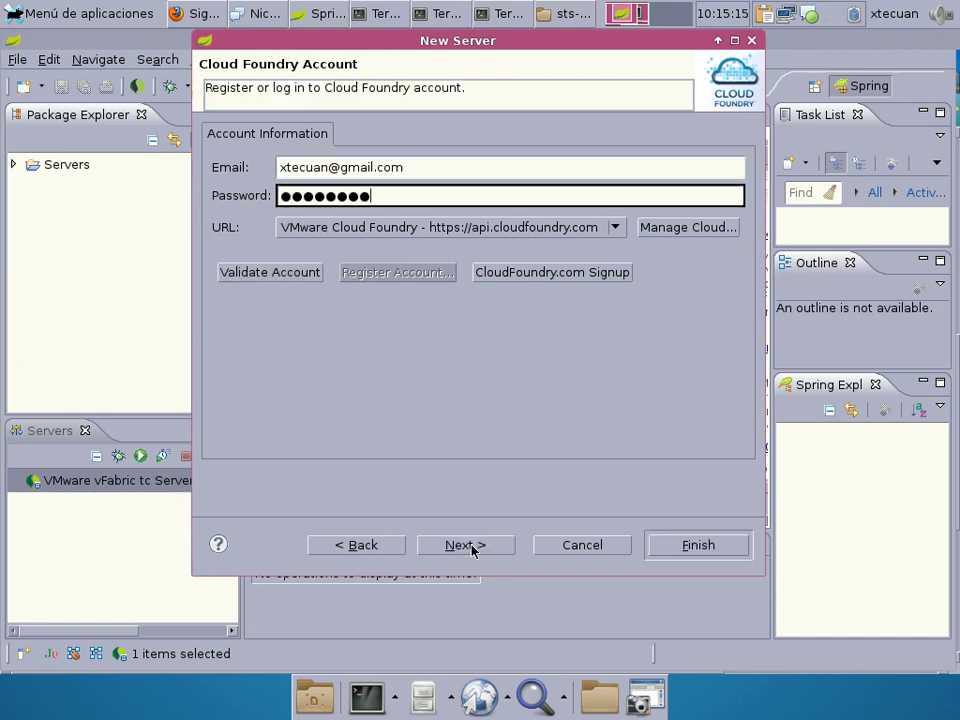
click(250, 273)
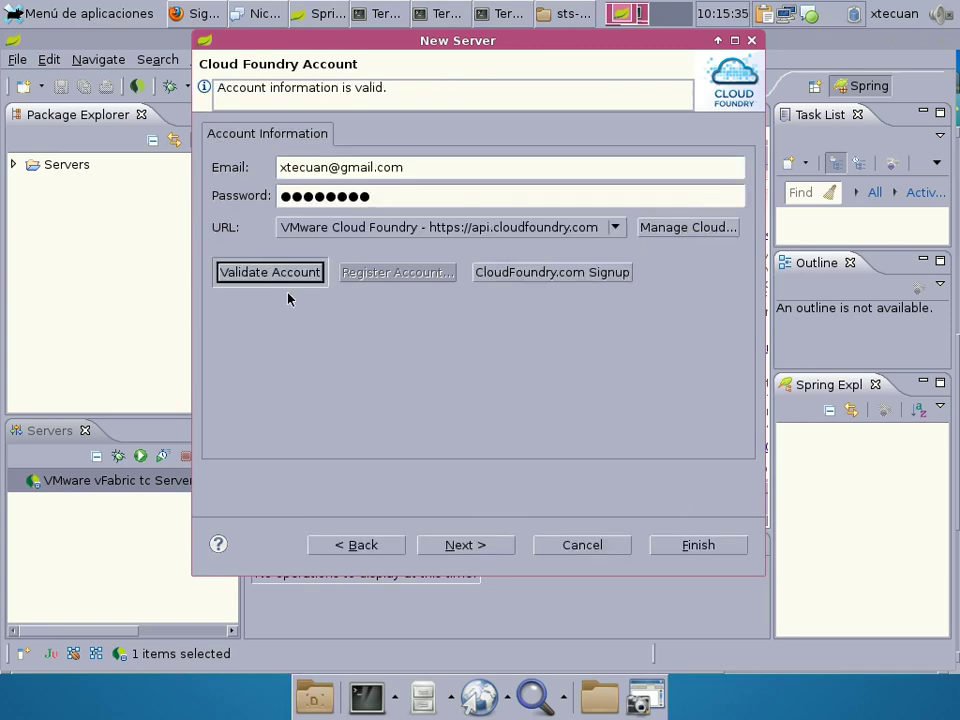
drag(409, 86, 29, 81)
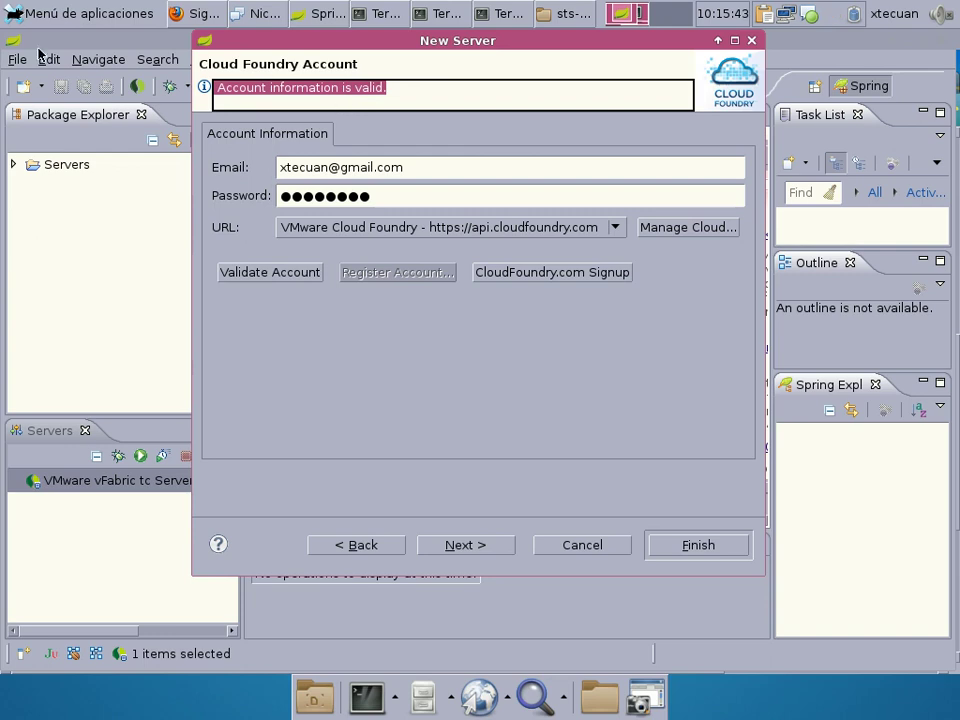
click(515, 276)
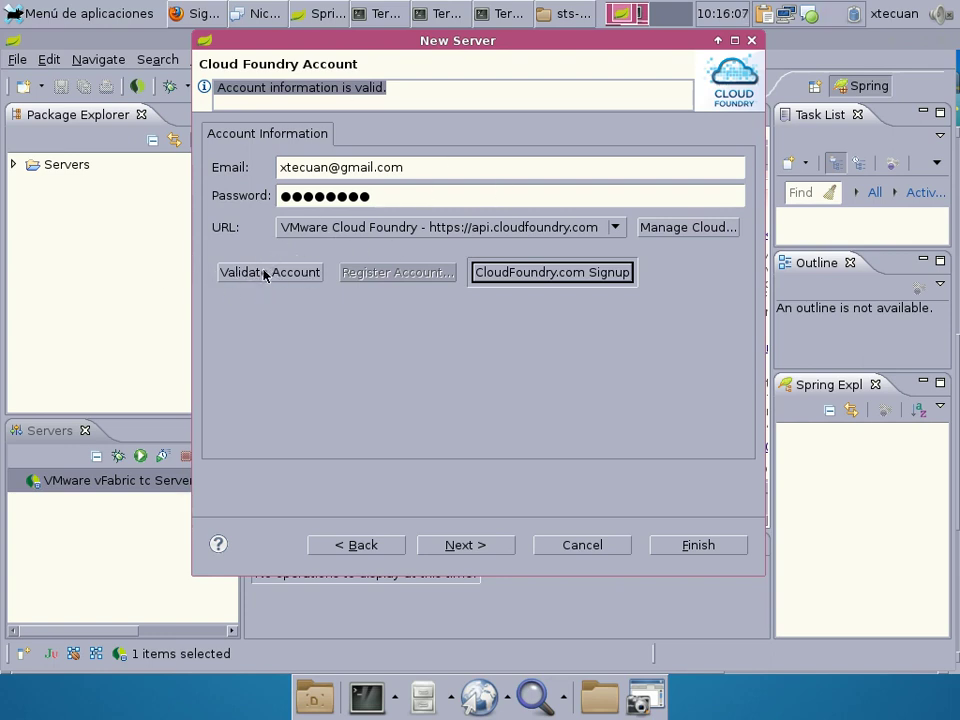
click(447, 551)
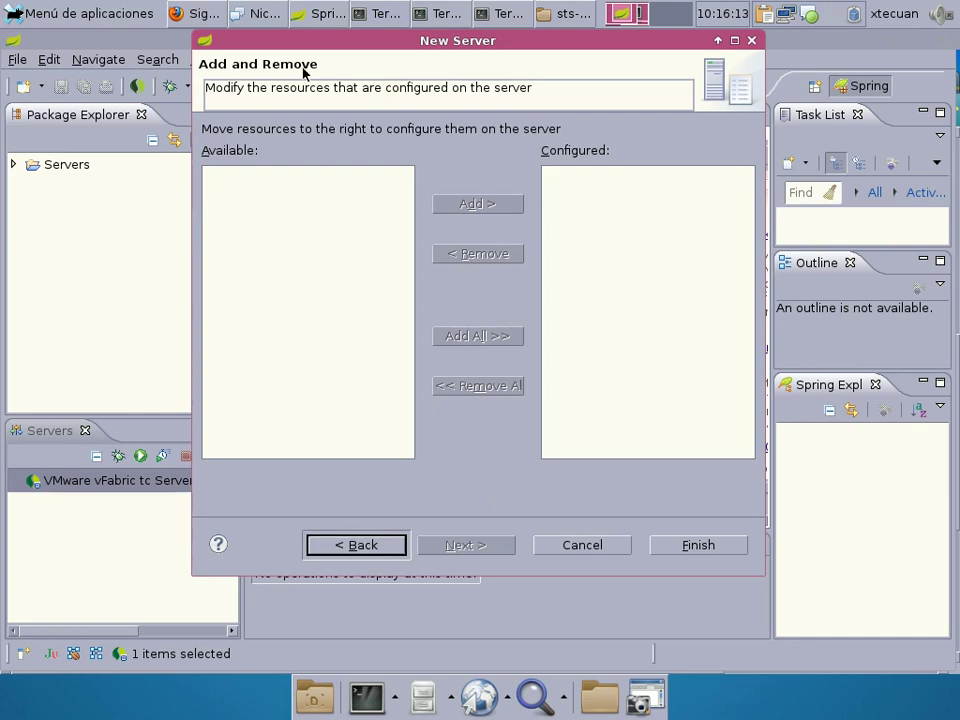
Finish the Cloud Foundry server, enter the secure storage password, and widen the Servers view.
click(673, 548)
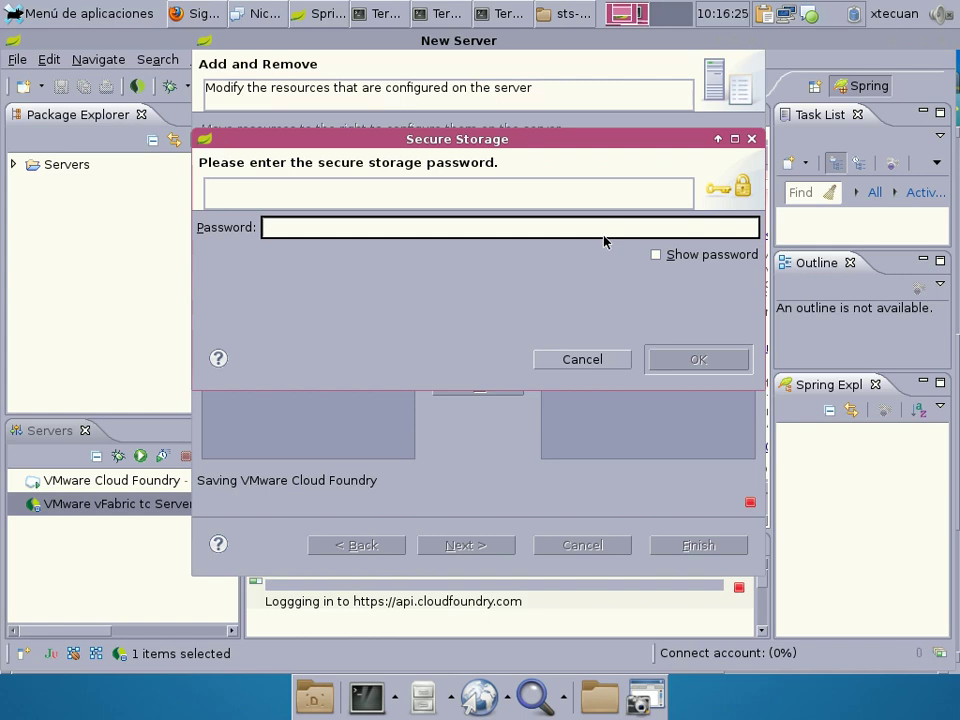
text(********)
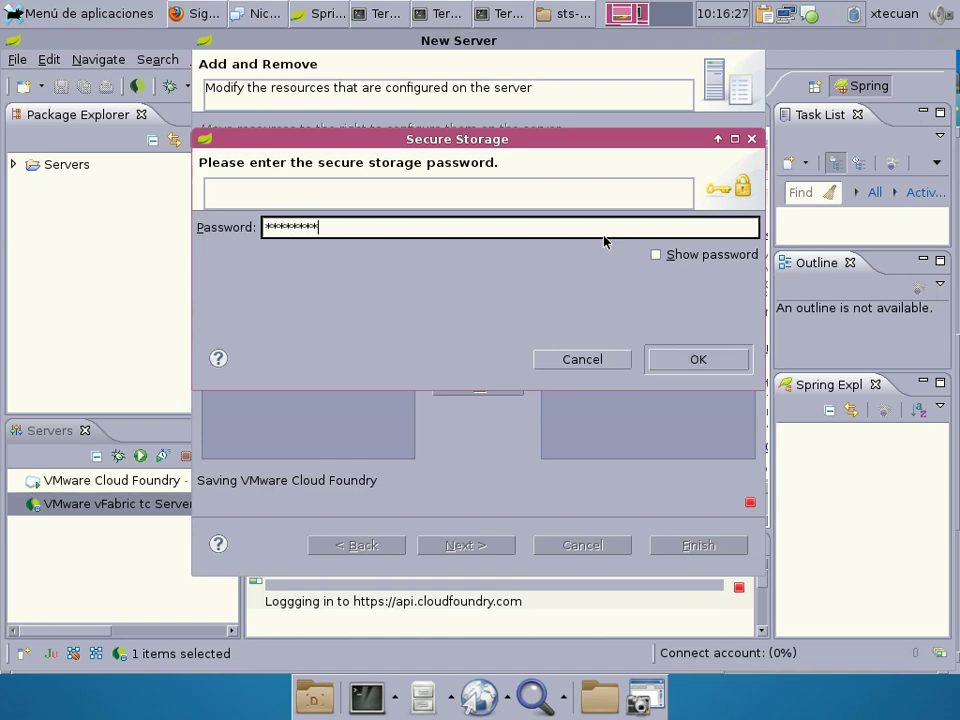
key(Return)
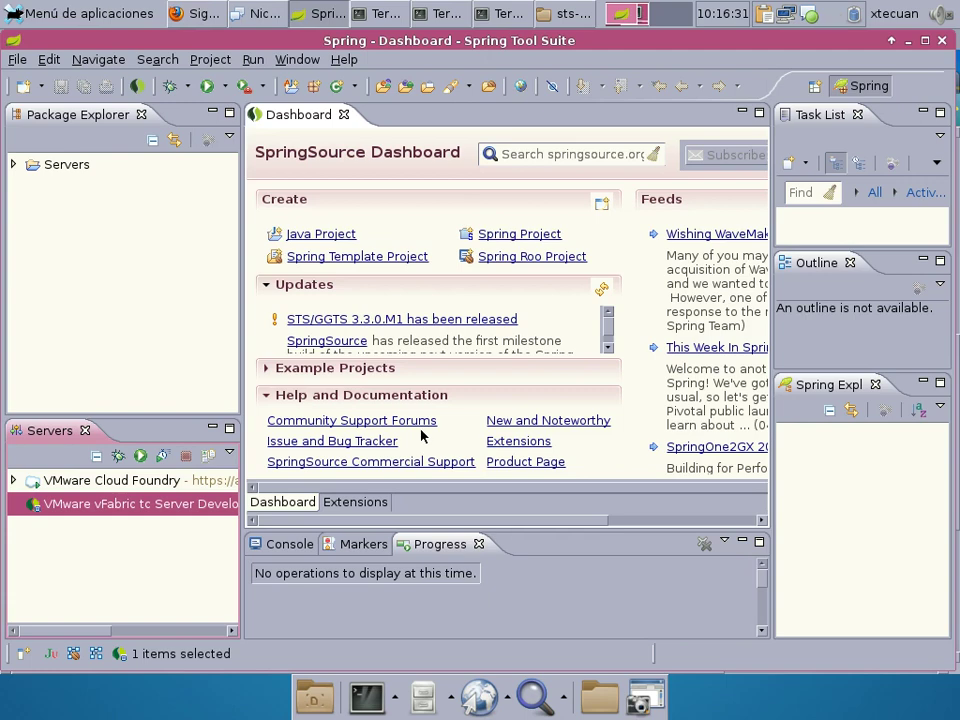
drag(244, 238, 469, 237)
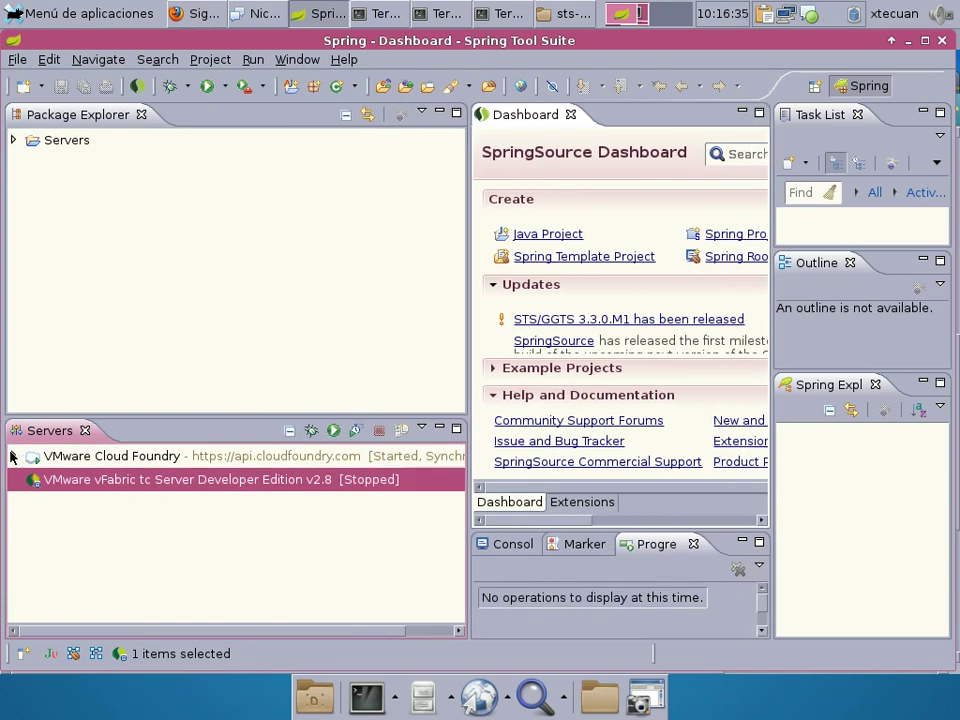
Expand the Cloud Foundry server to show caldecott, regciclistas-web and the third application.
click(13, 456)
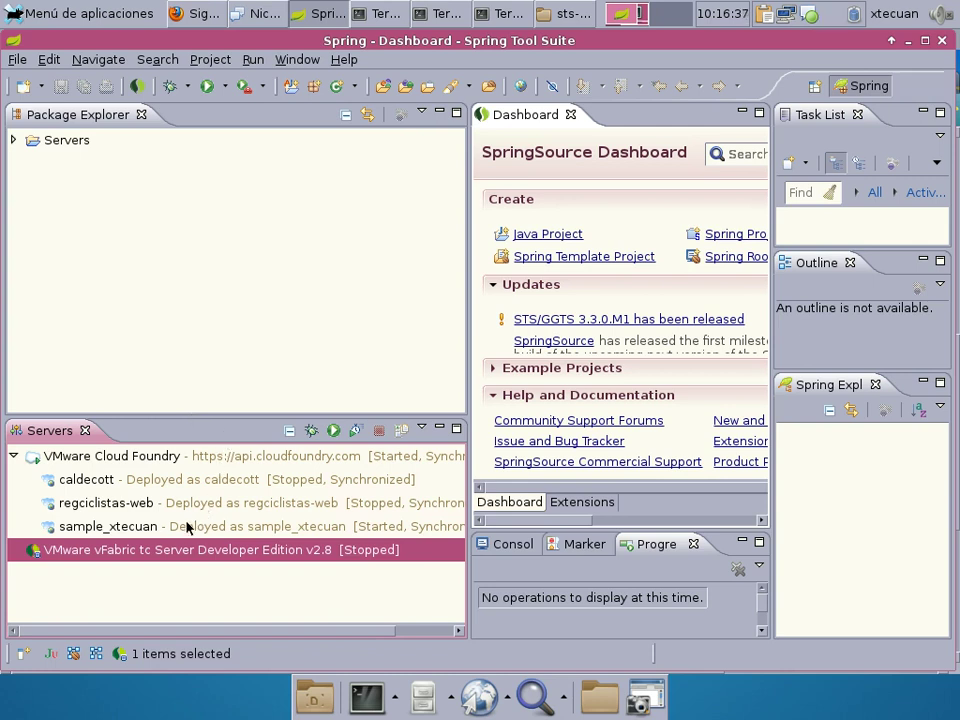
click(136, 485)
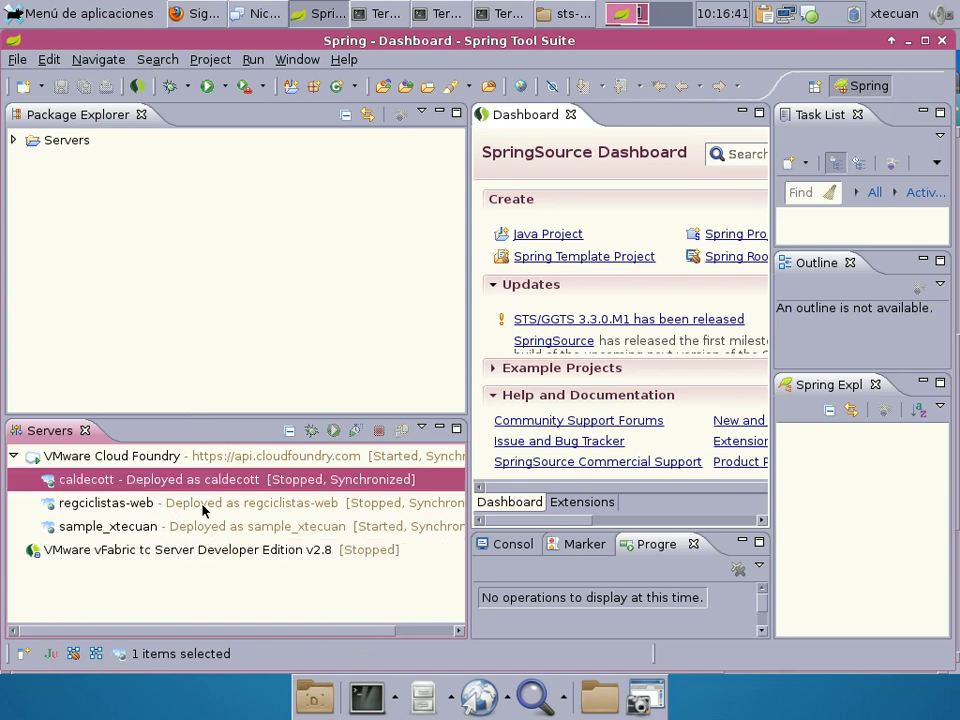
click(208, 503)
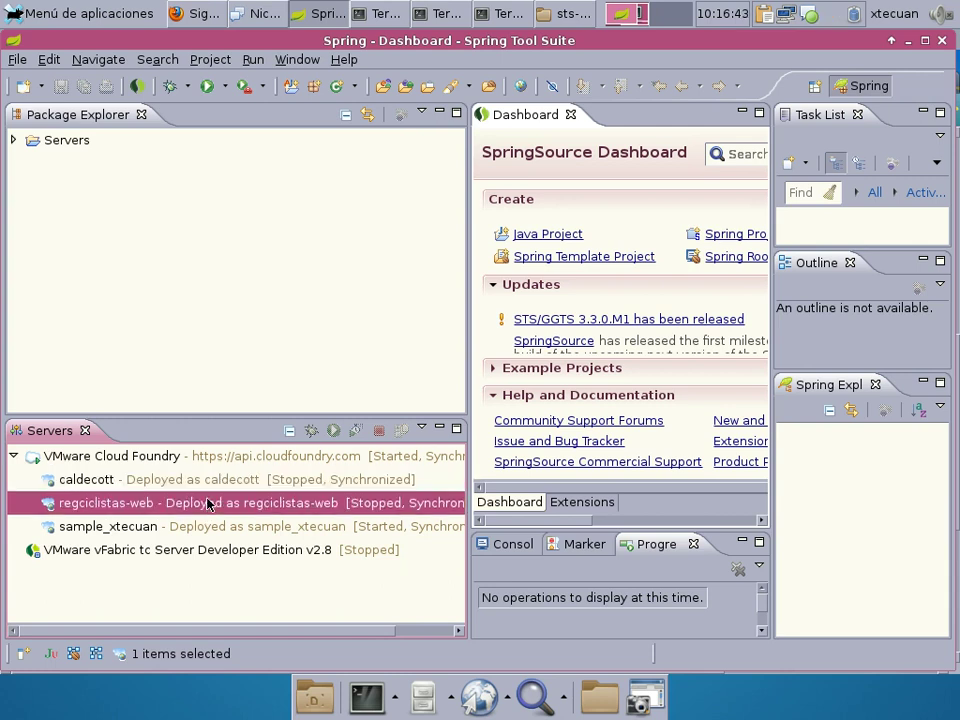
click(209, 531)
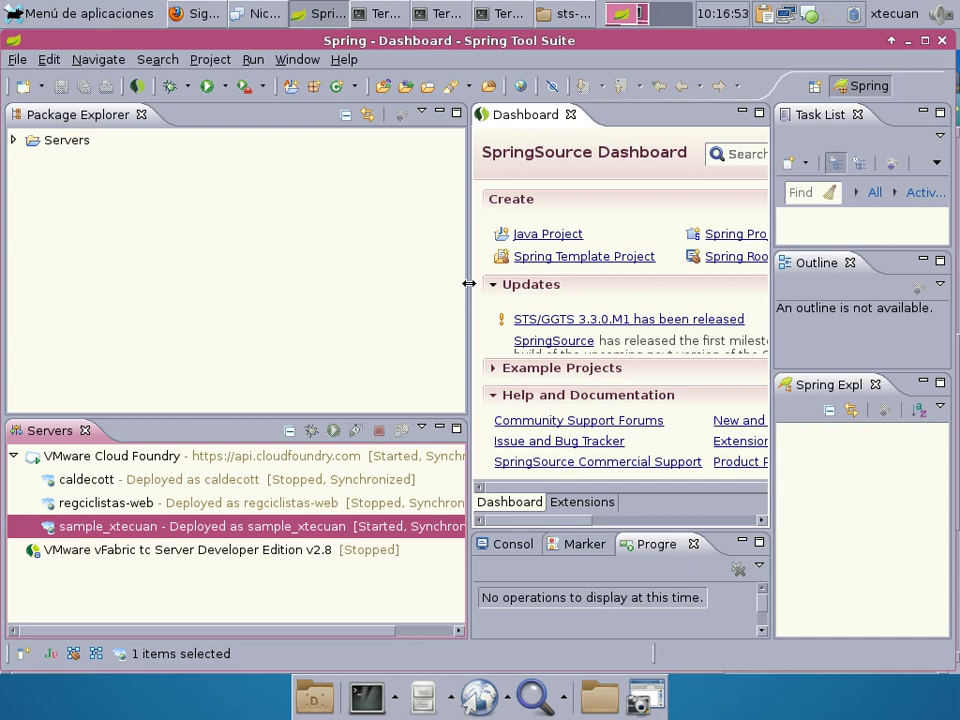
Narrow the left panels and open the VMware Cloud Foundry server editor.
drag(467, 282, 353, 270)
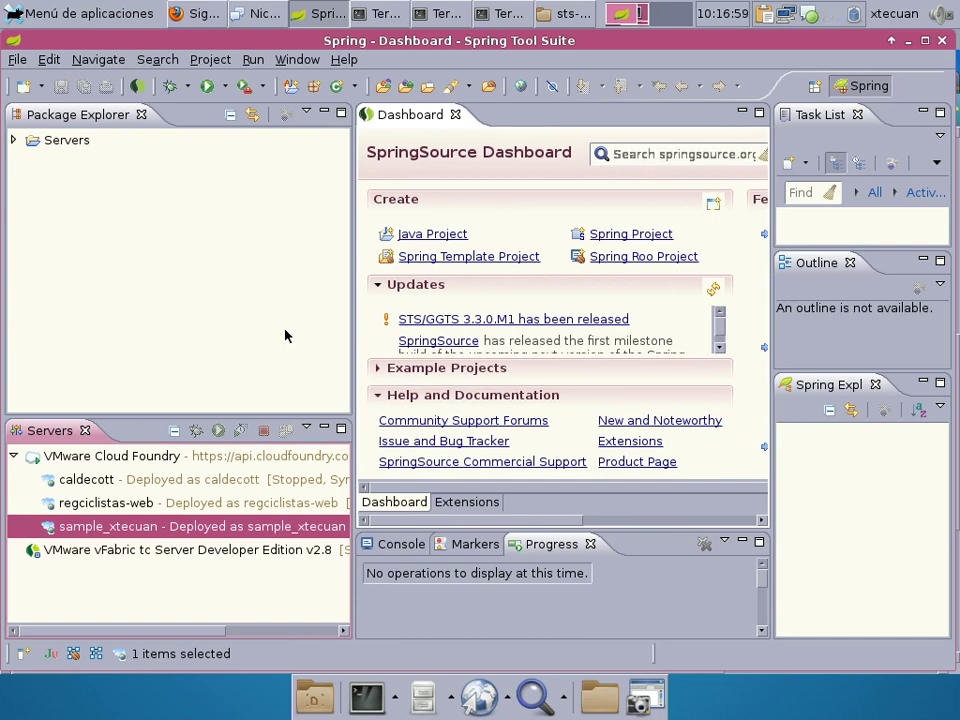
click(128, 457)
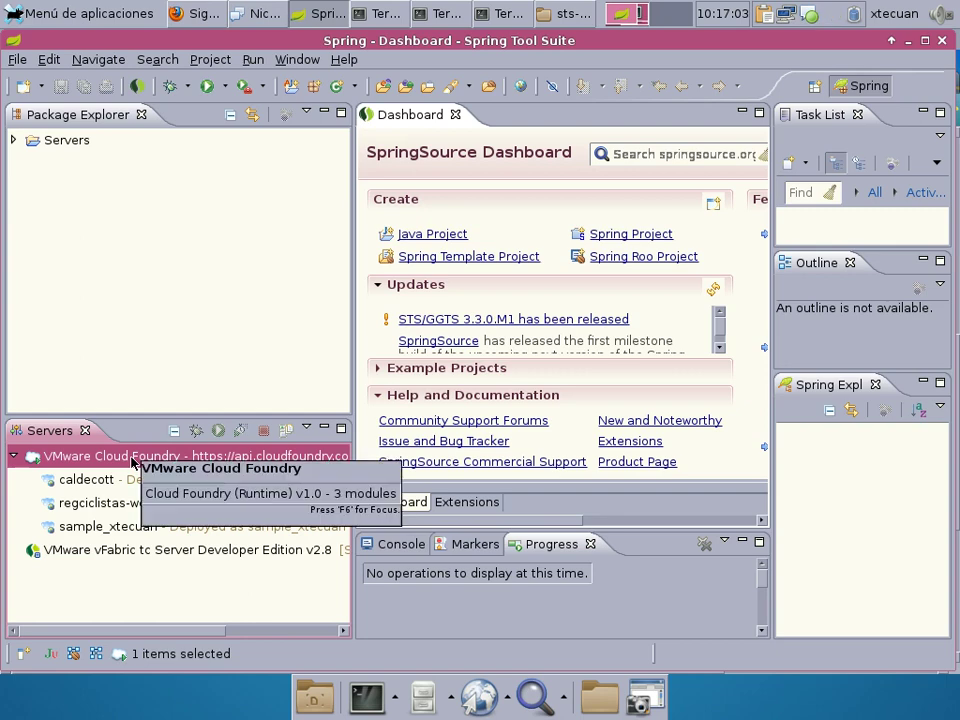
double_click(133, 461)
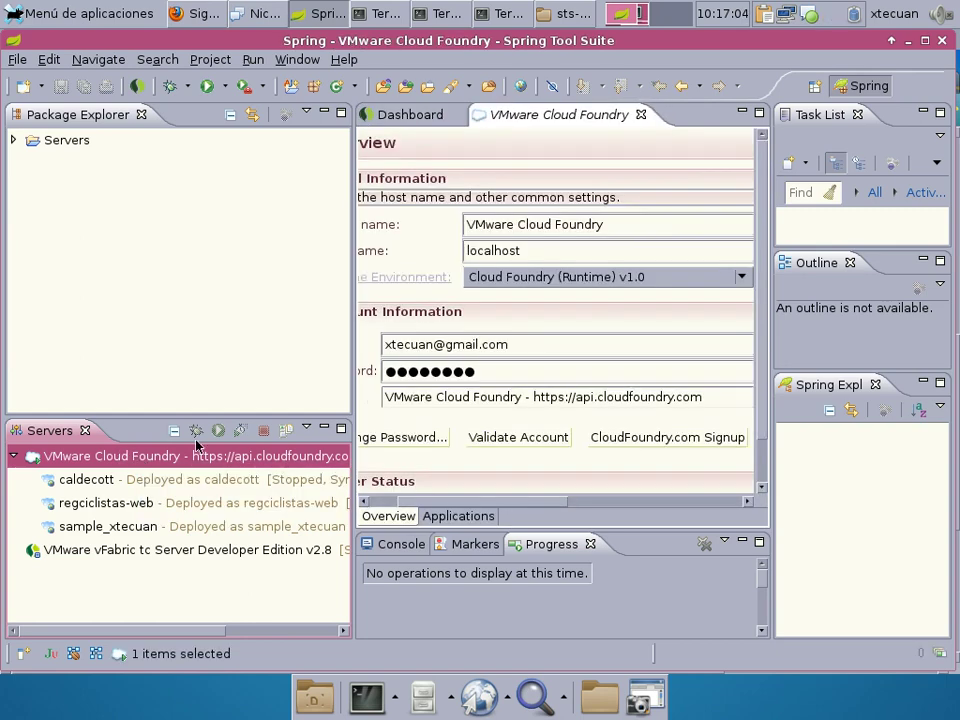
Maximize the server editor and view the Applications page with regciclistas-web and the third application.
double_click(525, 112)
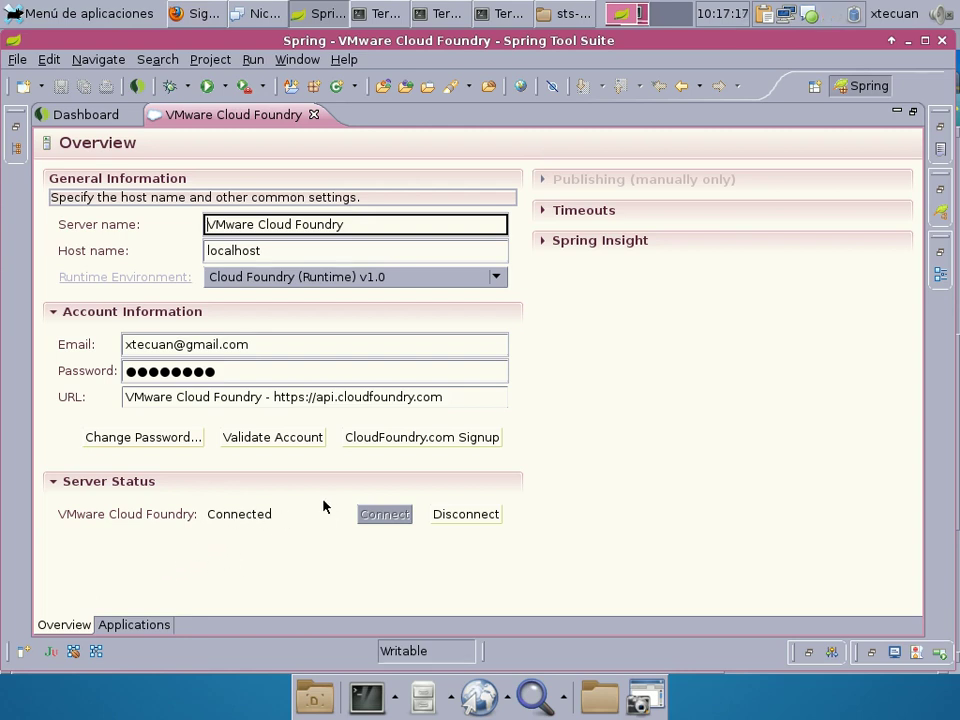
click(131, 626)
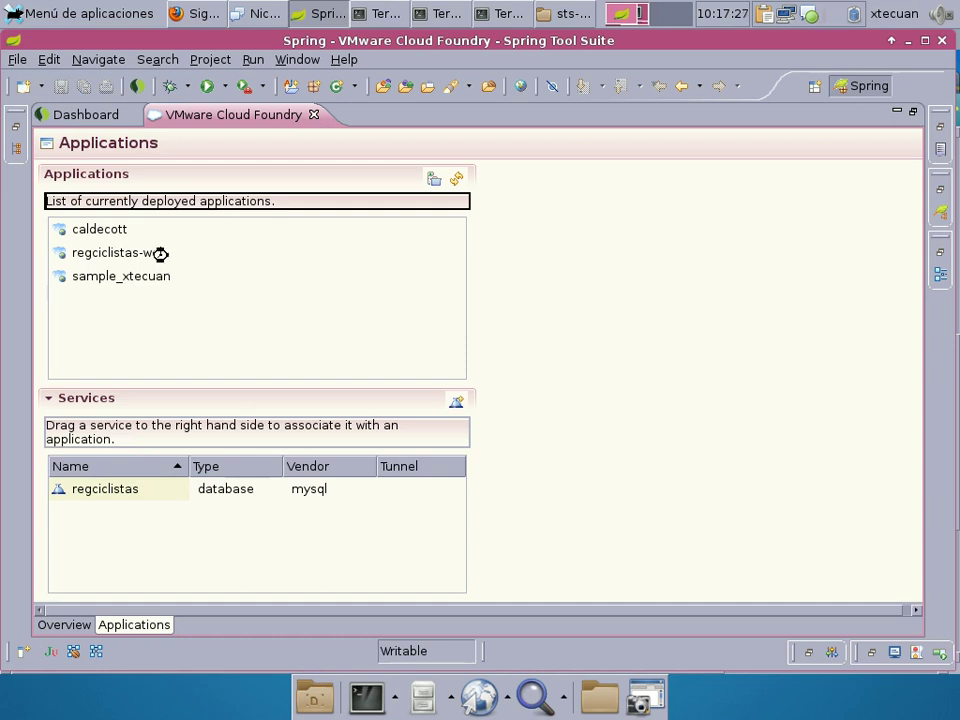
click(164, 254)
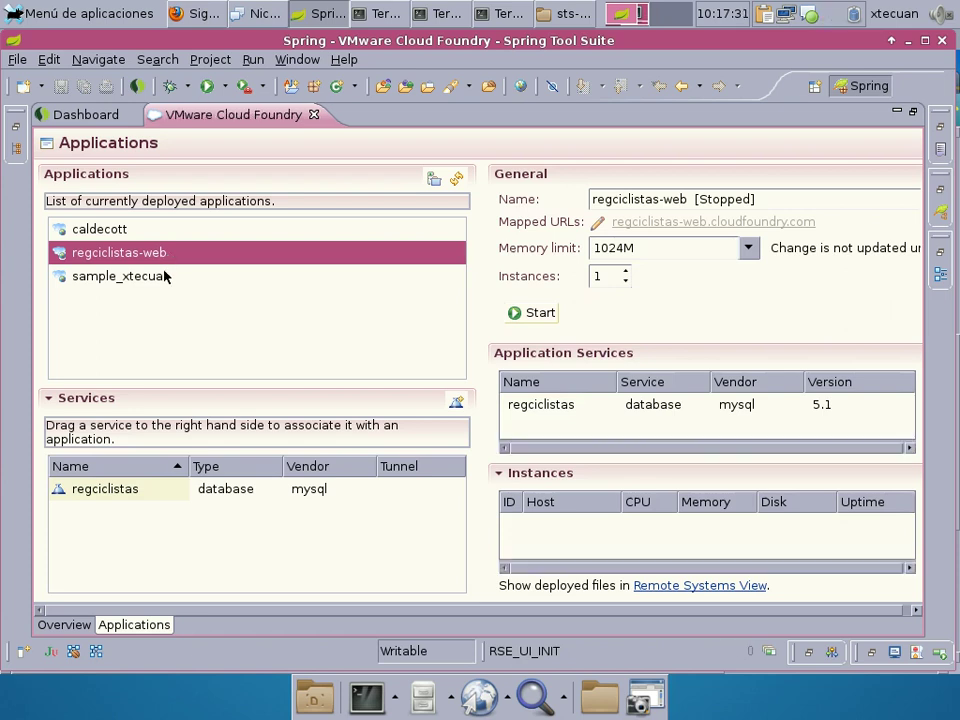
click(163, 277)
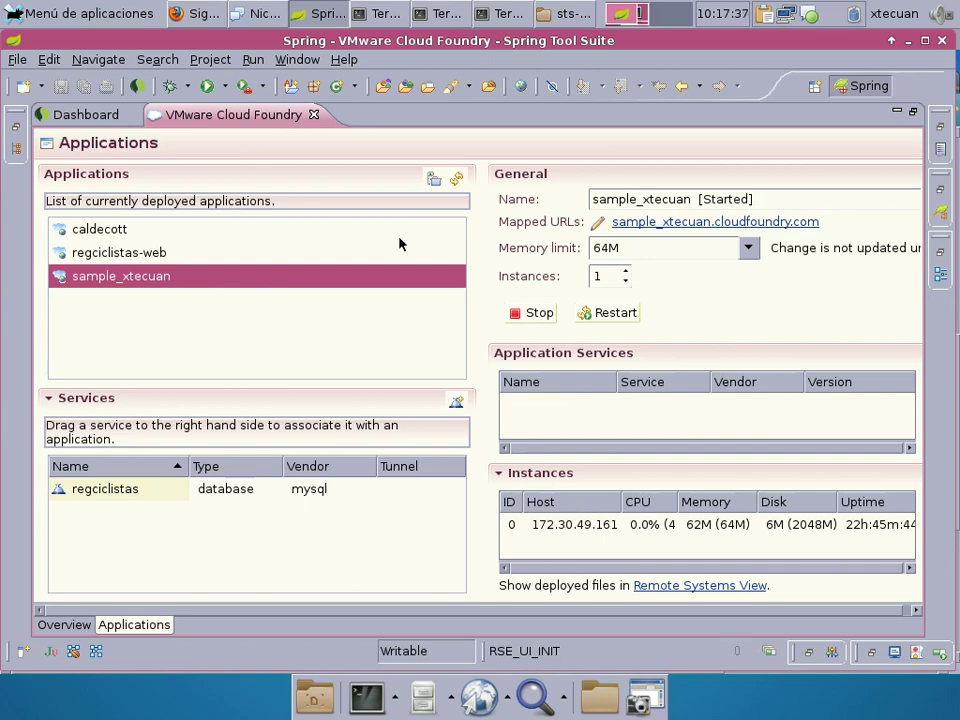
Collapse and re-expand Services, then select the regciclistas MySQL service.
click(90, 398)
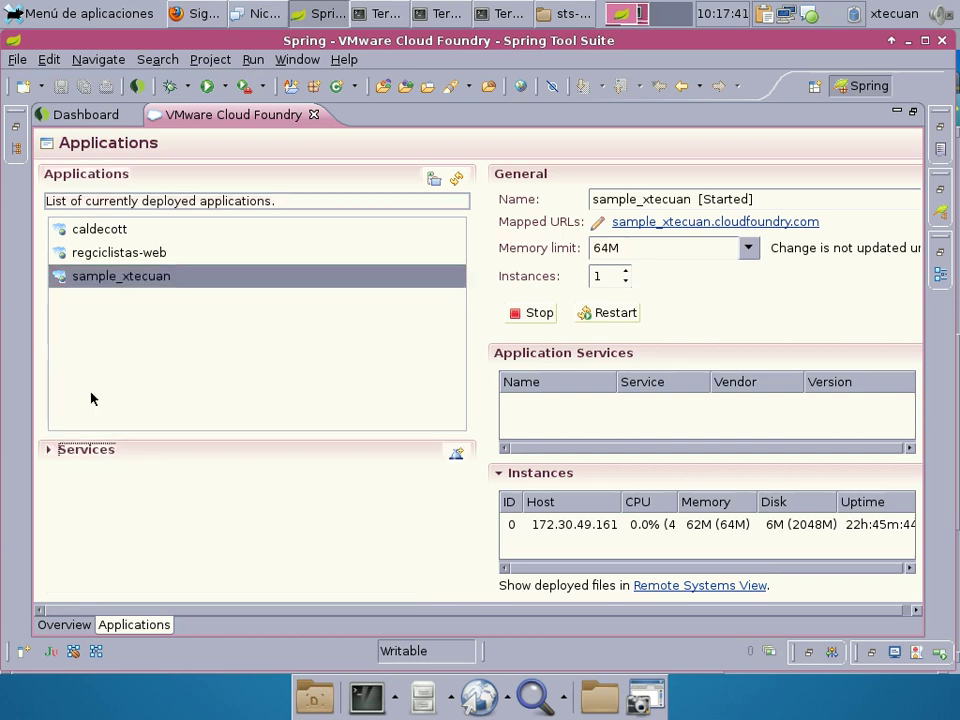
click(87, 450)
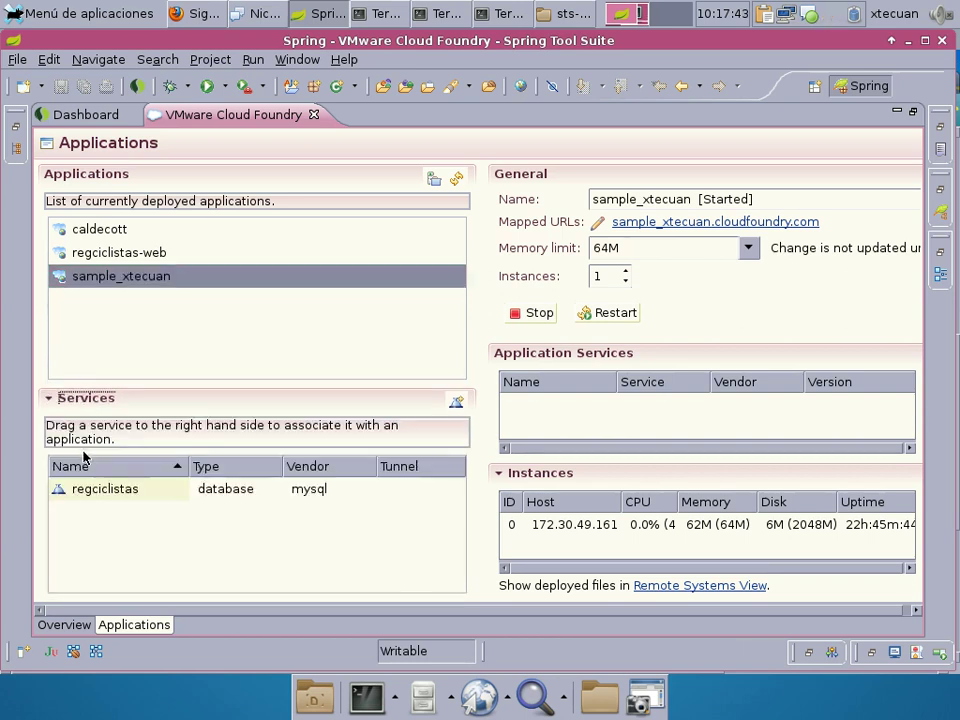
click(128, 496)
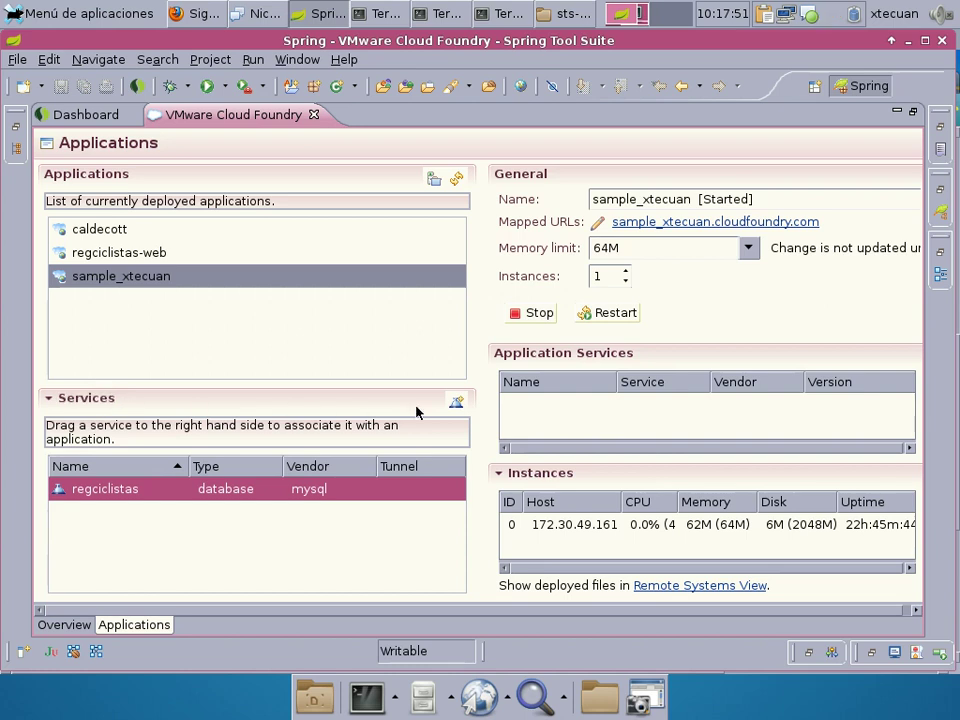
Create a new MySQL database service named 'paises'.
click(456, 401)
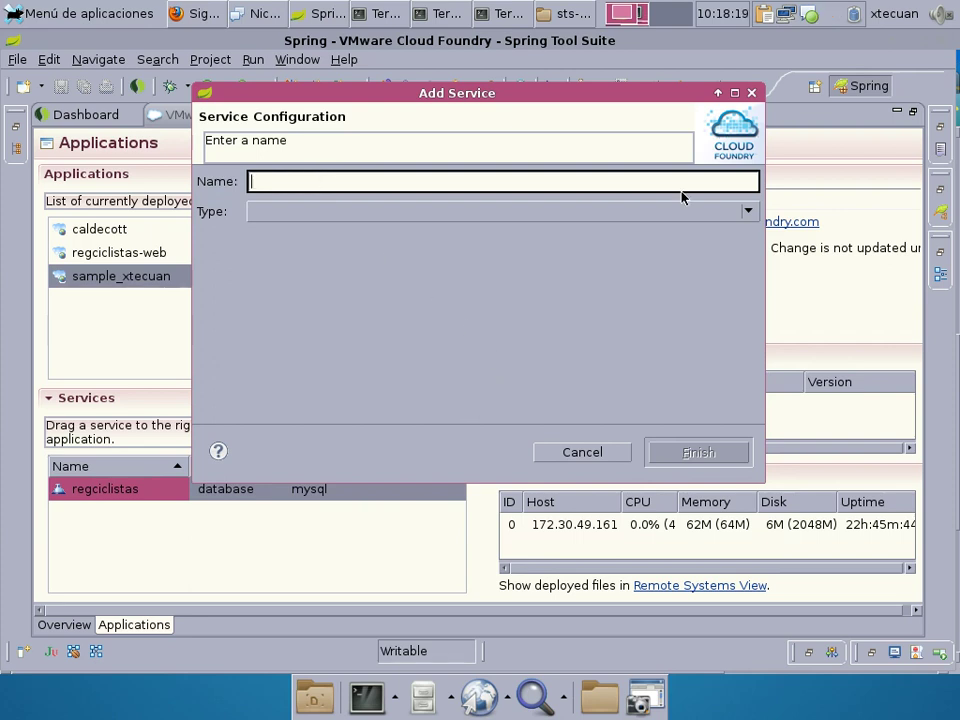
text(paises)
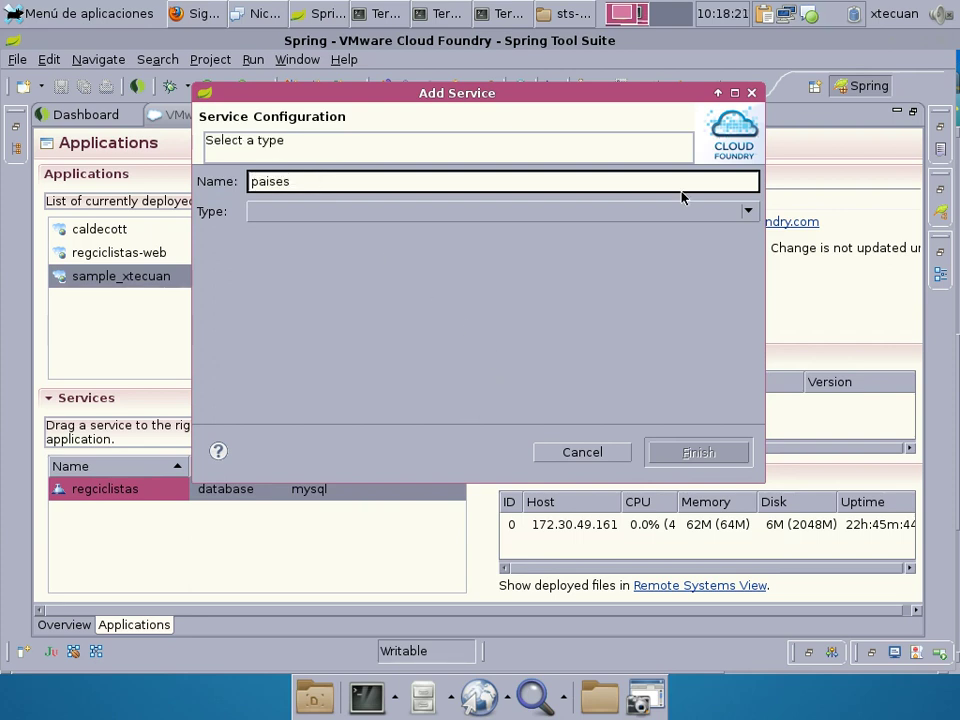
click(401, 213)
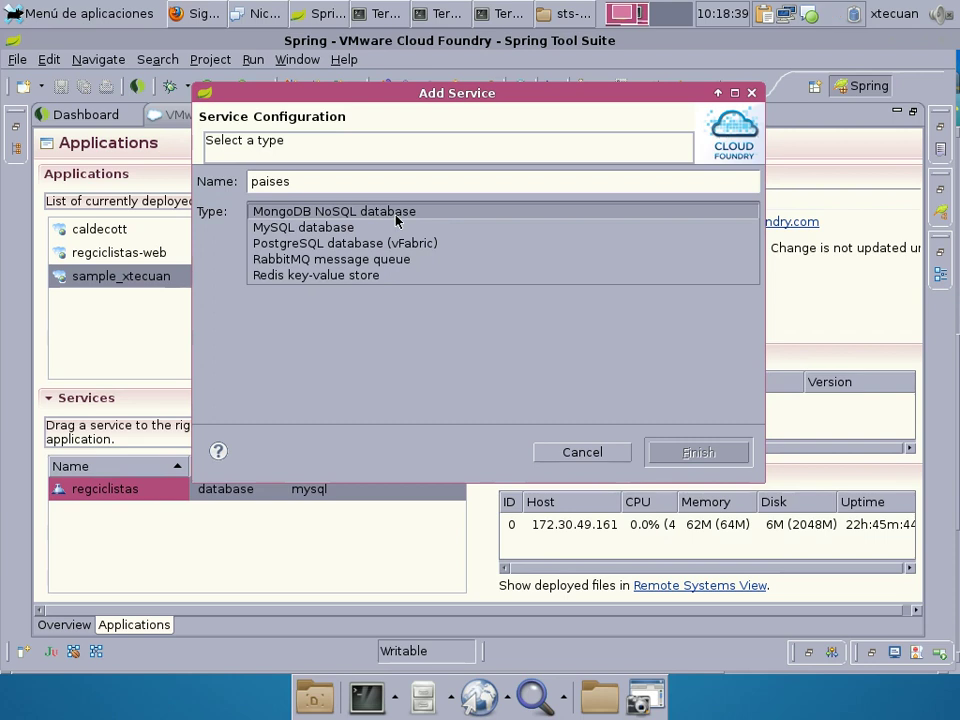
click(341, 231)
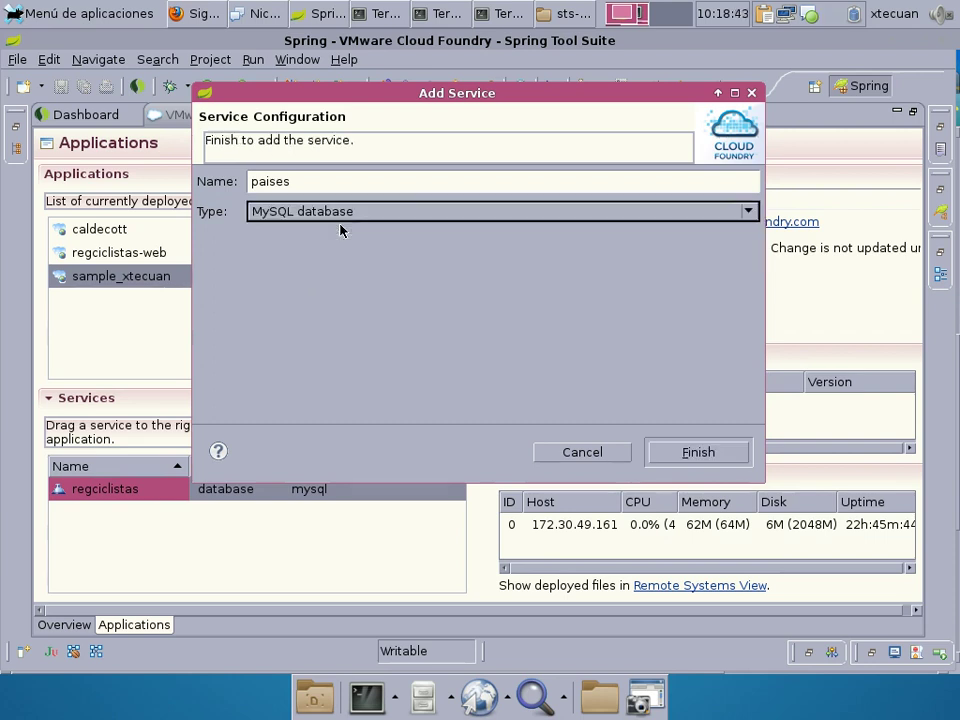
click(340, 186)
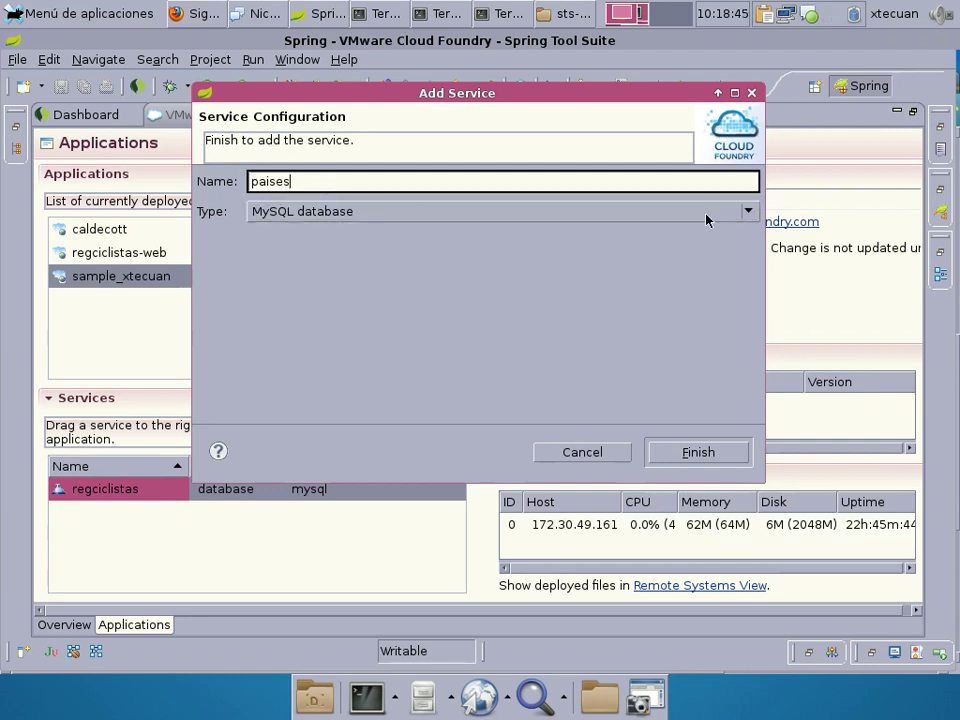
click(683, 458)
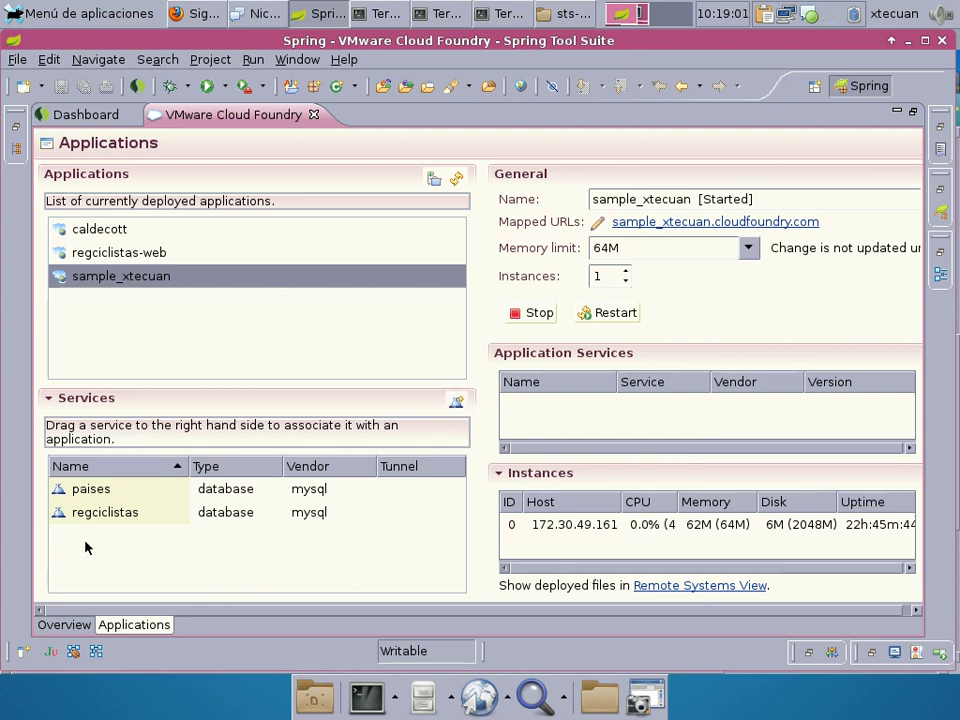
Open a tunnel to the paises database service on port 10100.
click(115, 492)
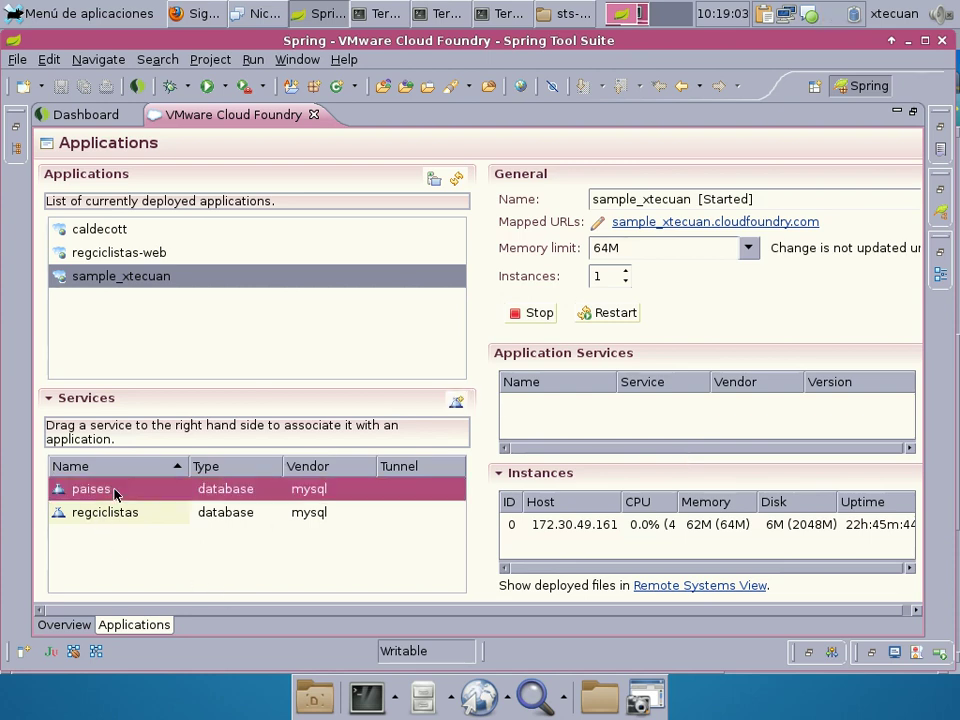
right_click(115, 492)
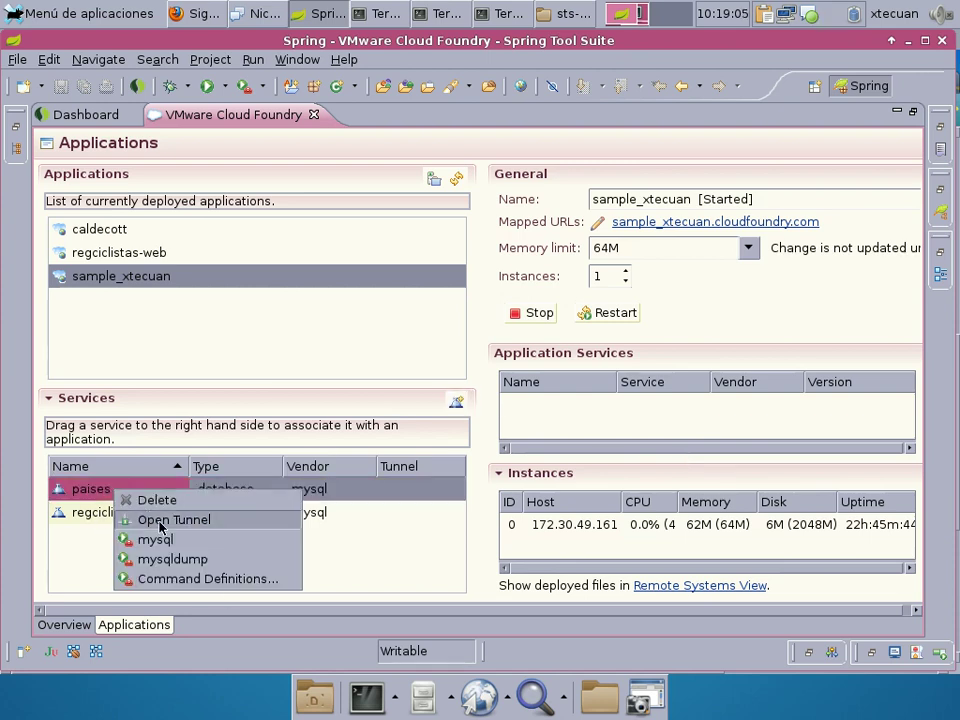
click(157, 522)
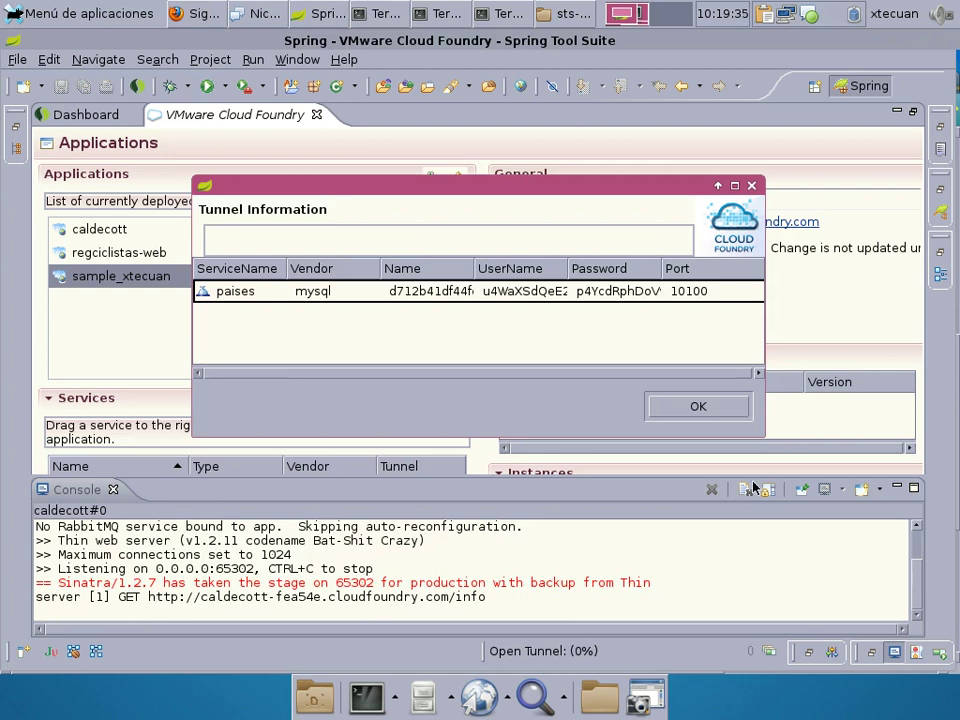
Copy all of the paises tunnel's connection details from Tunnel Information.
click(460, 293)
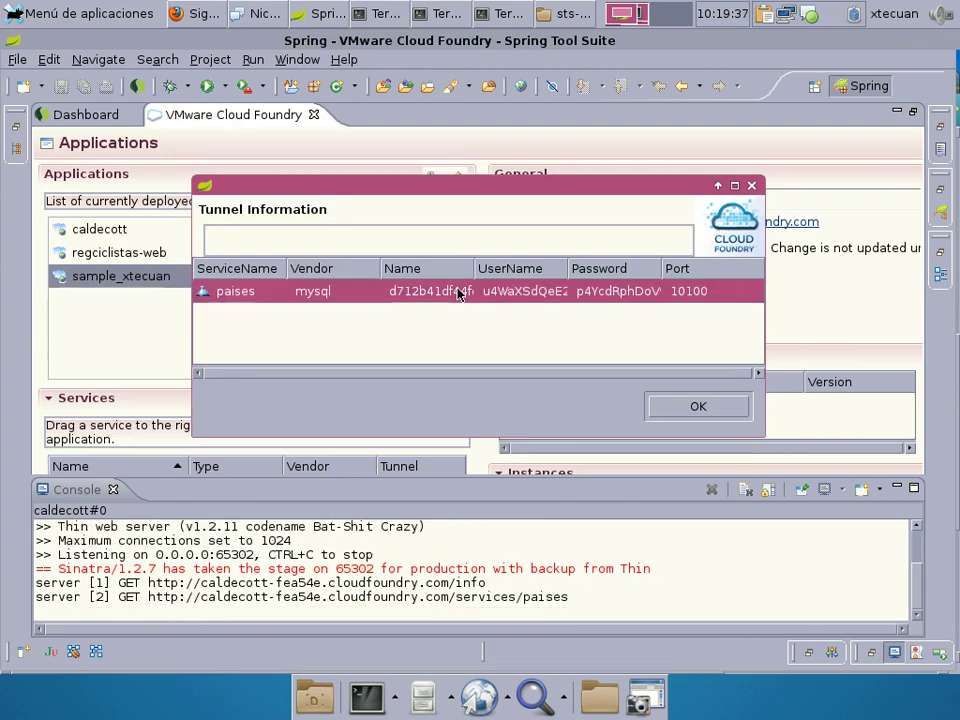
right_click(460, 293)
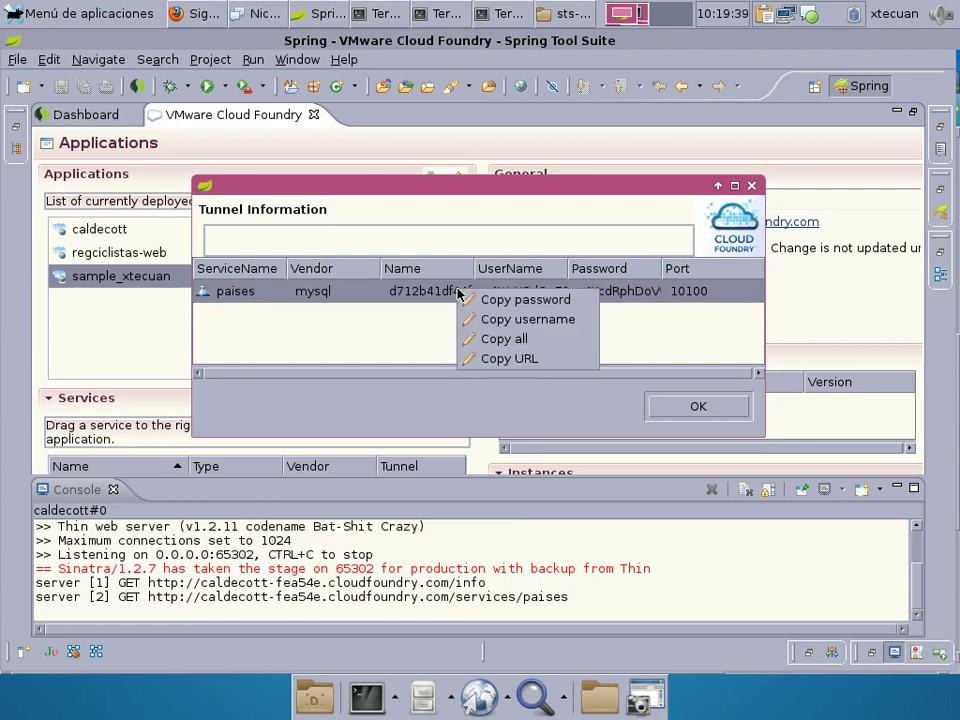
click(537, 341)
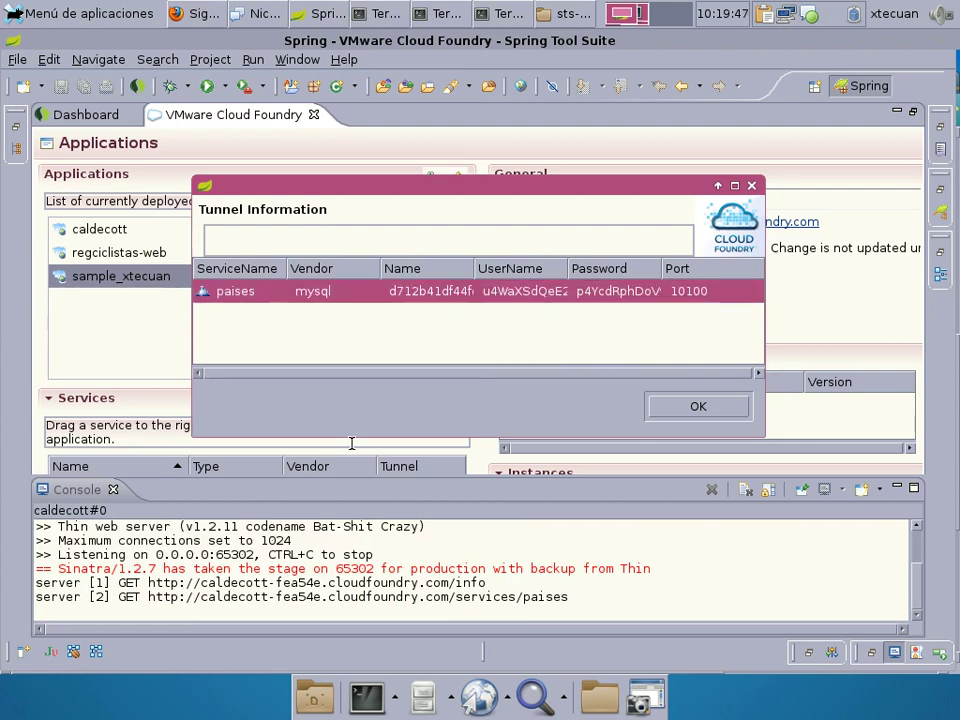
key(alt+F2)
Launch Bluefish and paste the copied paises tunnel details into a new document.
text(bluefish)
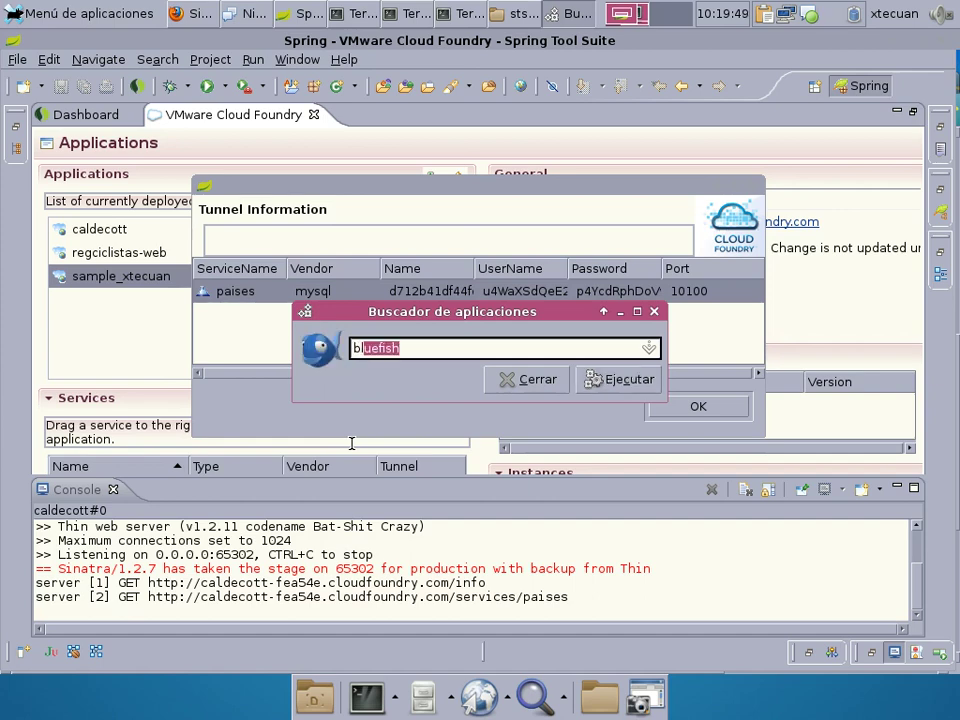
key(Return)
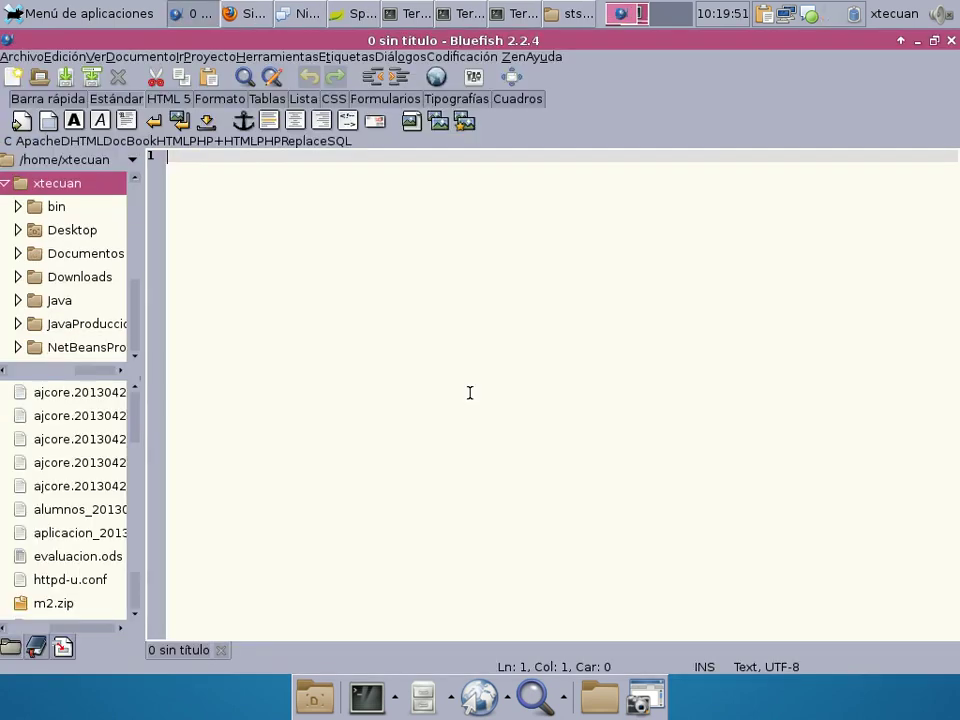
key(ctrl+v)
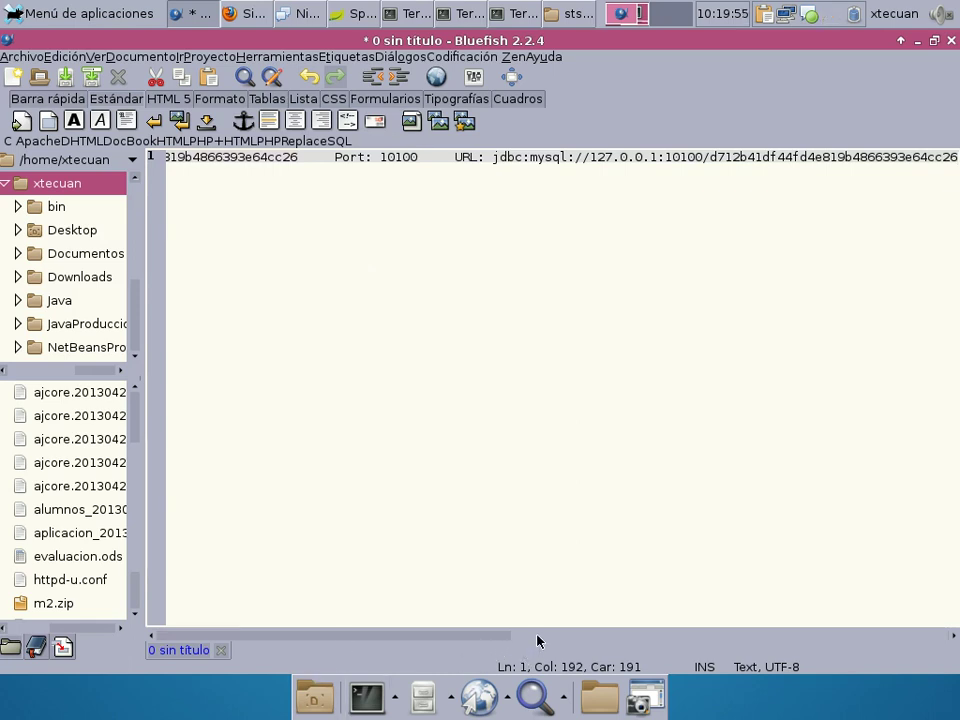
drag(538, 638, 208, 636)
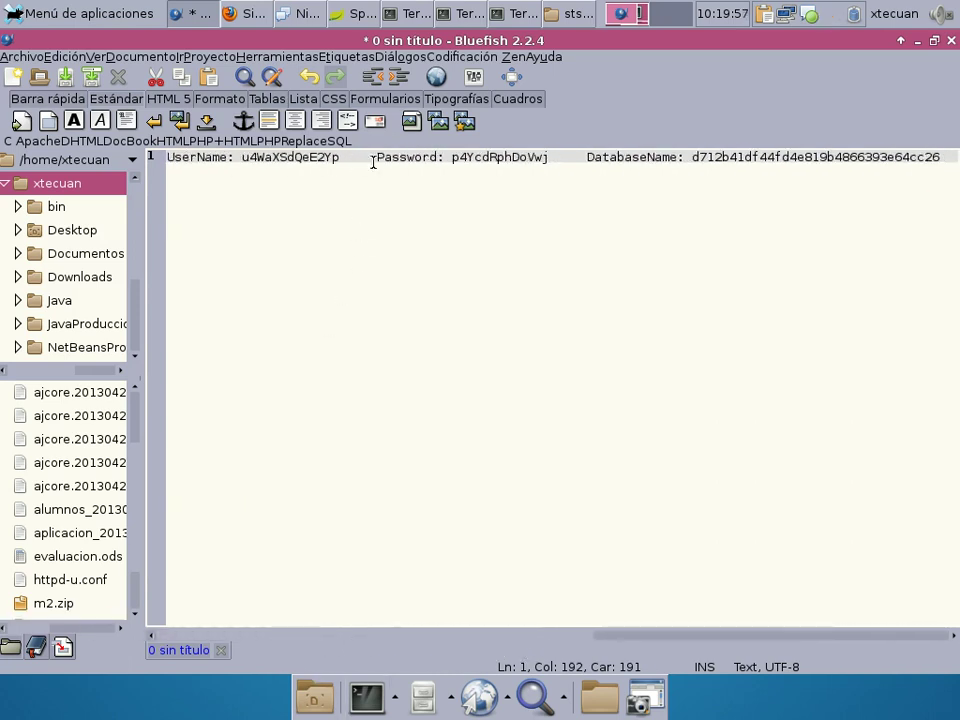
Split Password, DatabaseName, Port and URL onto their own lines.
click(376, 157)
key(Return)
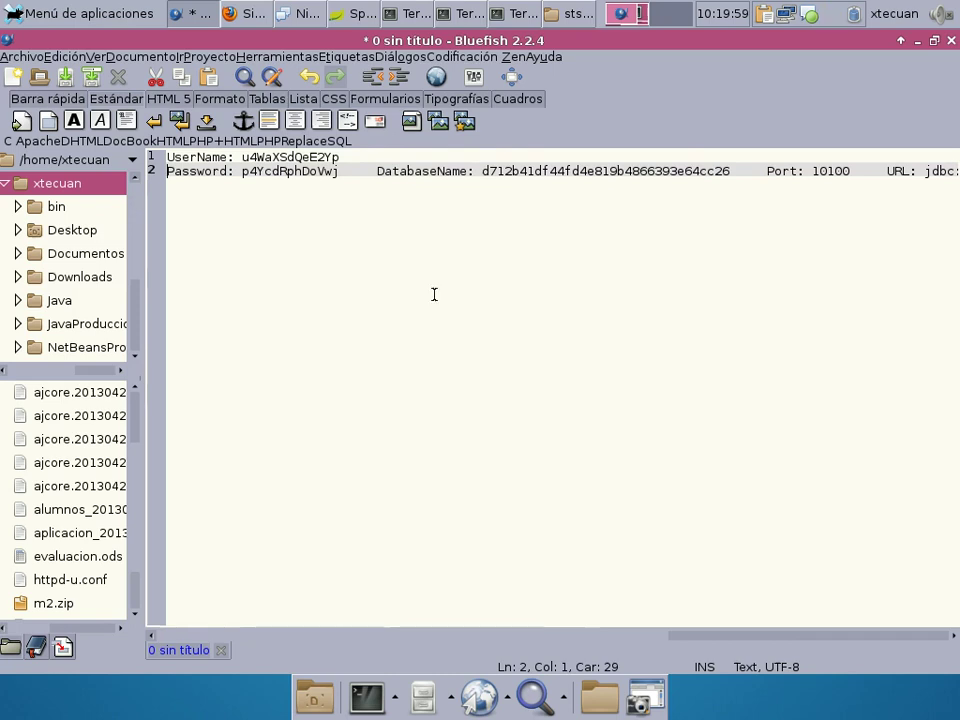
click(376, 172)
key(Return)
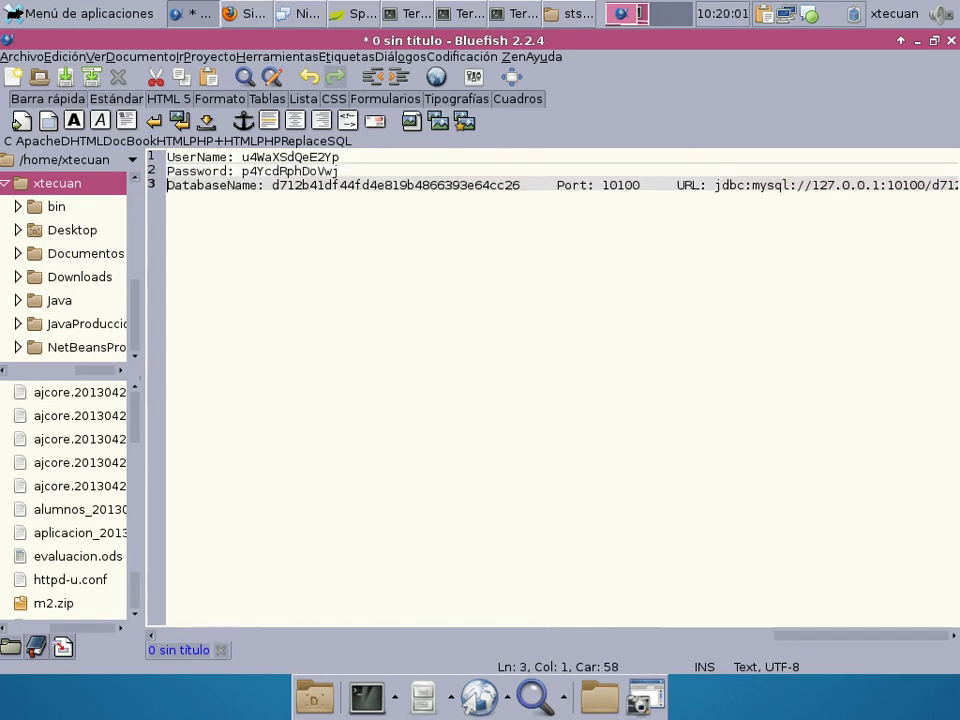
click(553, 185)
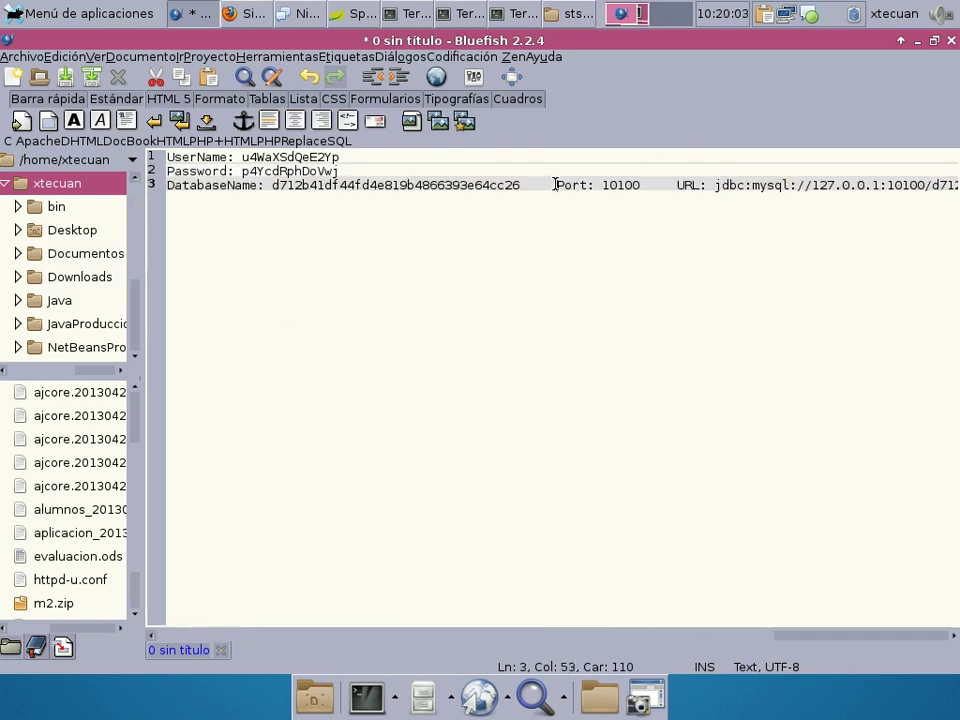
key(Return)
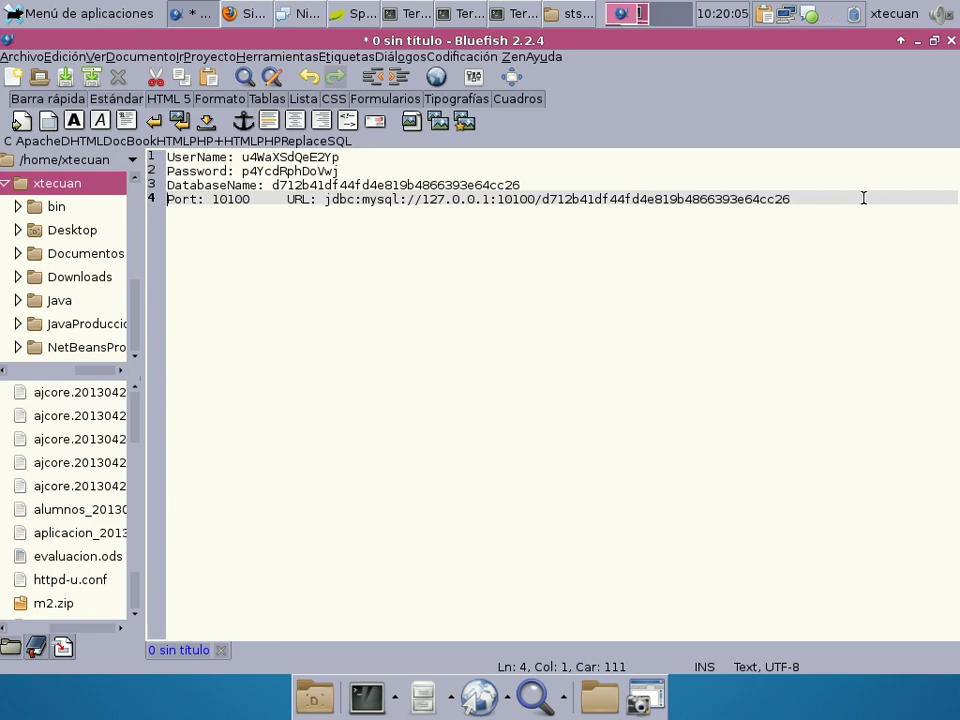
click(287, 200)
key(Return)
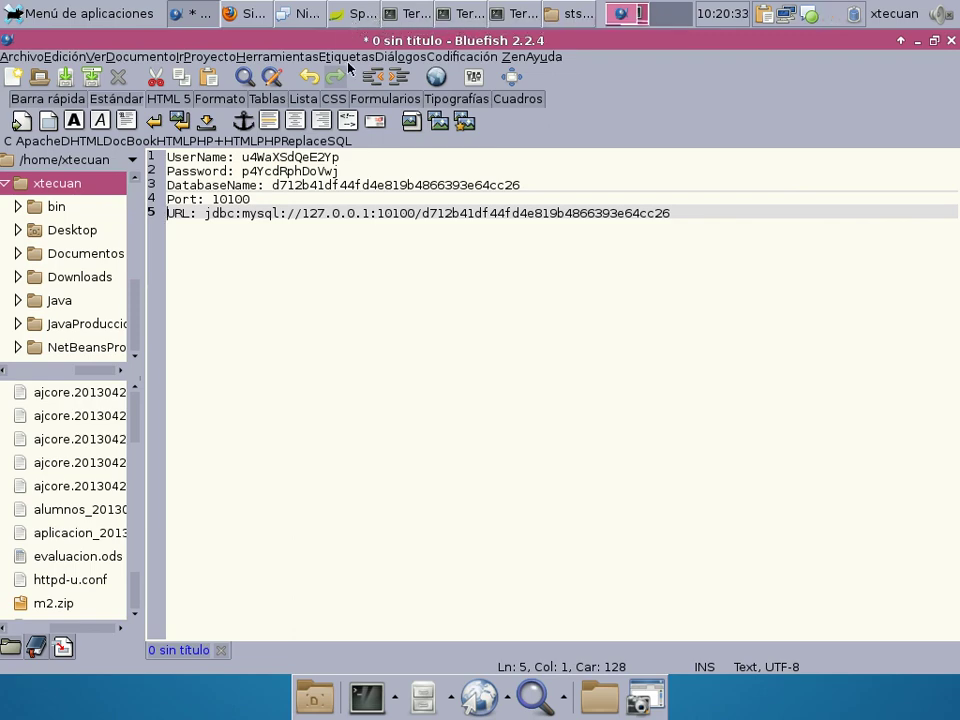
Close the Tunnel Information dialog in Spring Tool Suite and shrink the console.
click(355, 13)
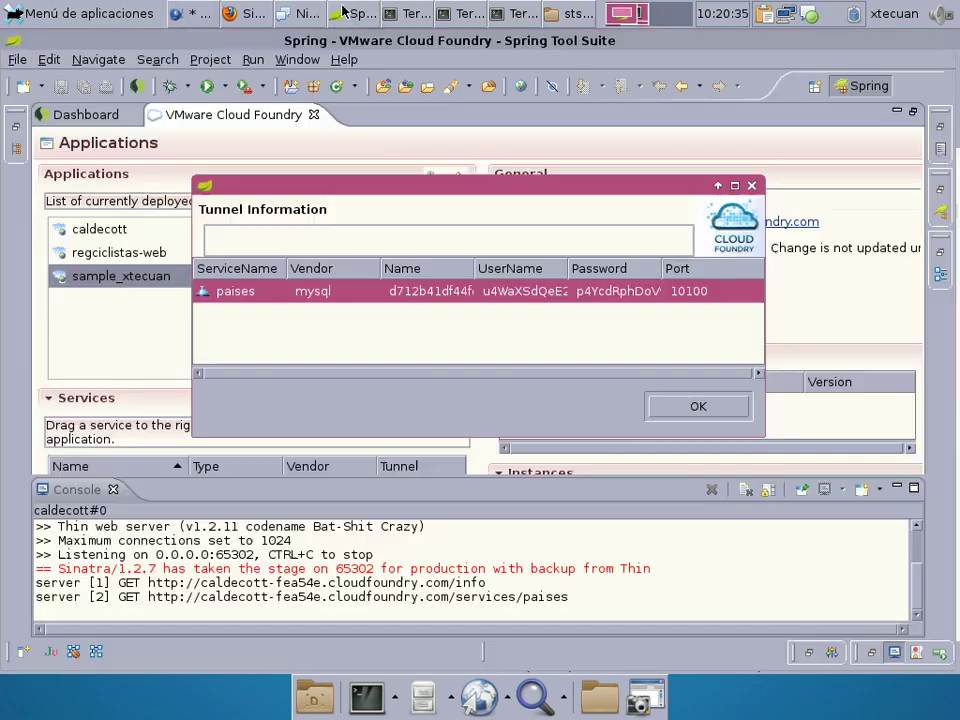
click(668, 410)
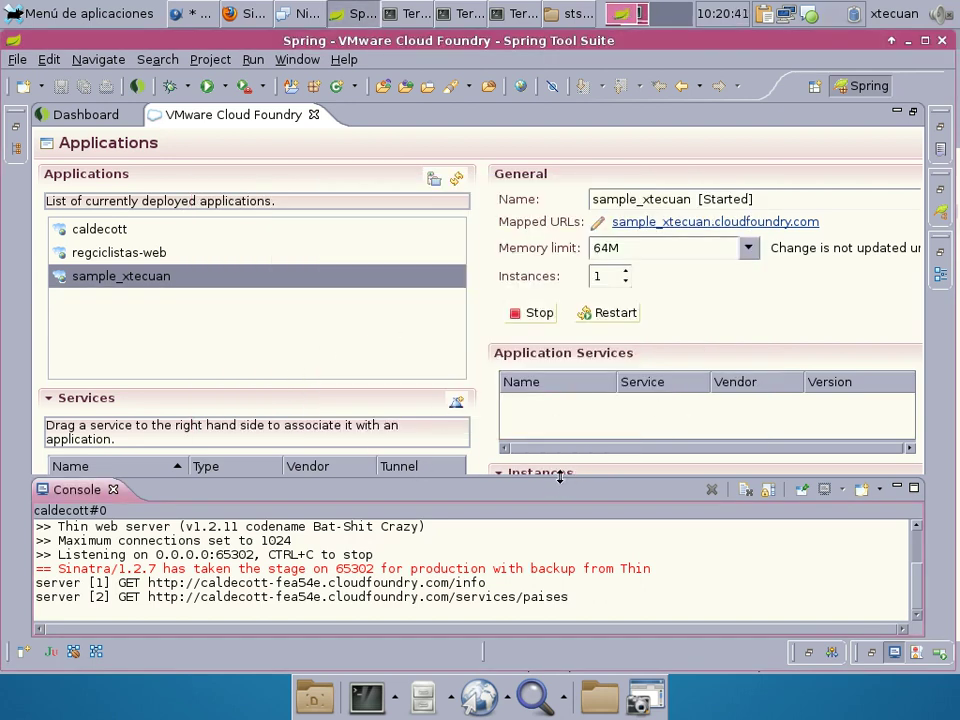
drag(560, 480, 546, 588)
Run the mysql client on paises through the tunnel, then exit it.
click(214, 492)
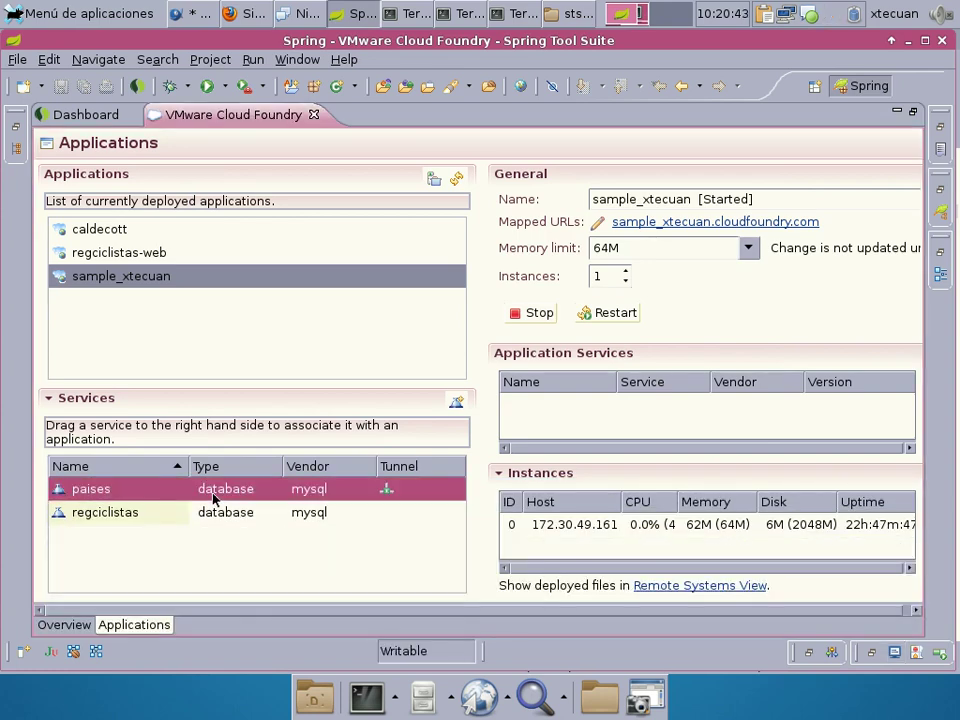
right_click(214, 492)
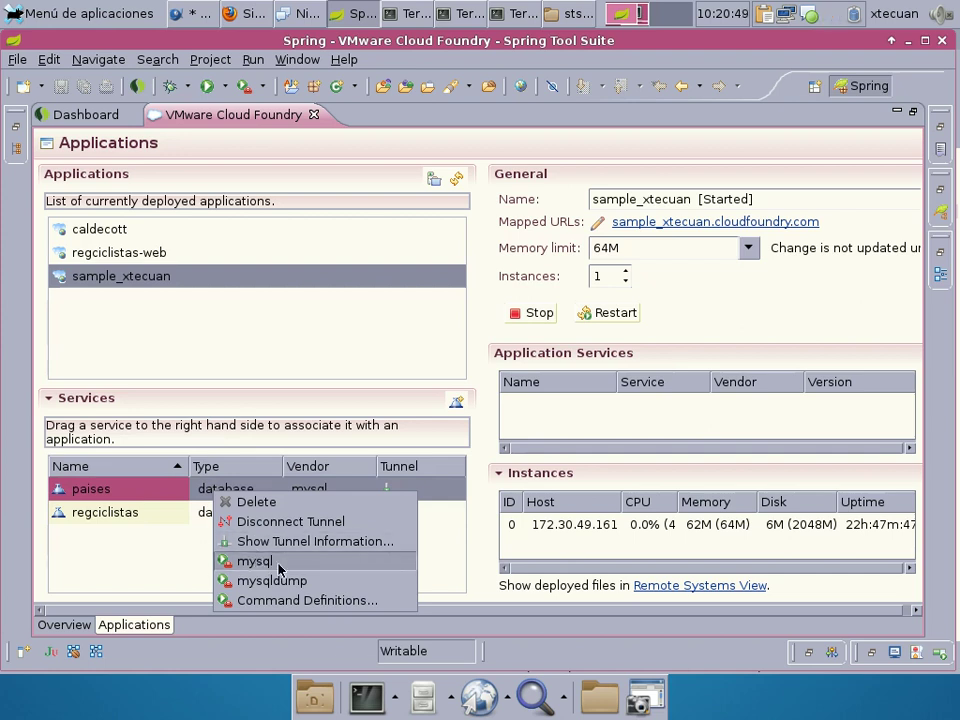
click(337, 558)
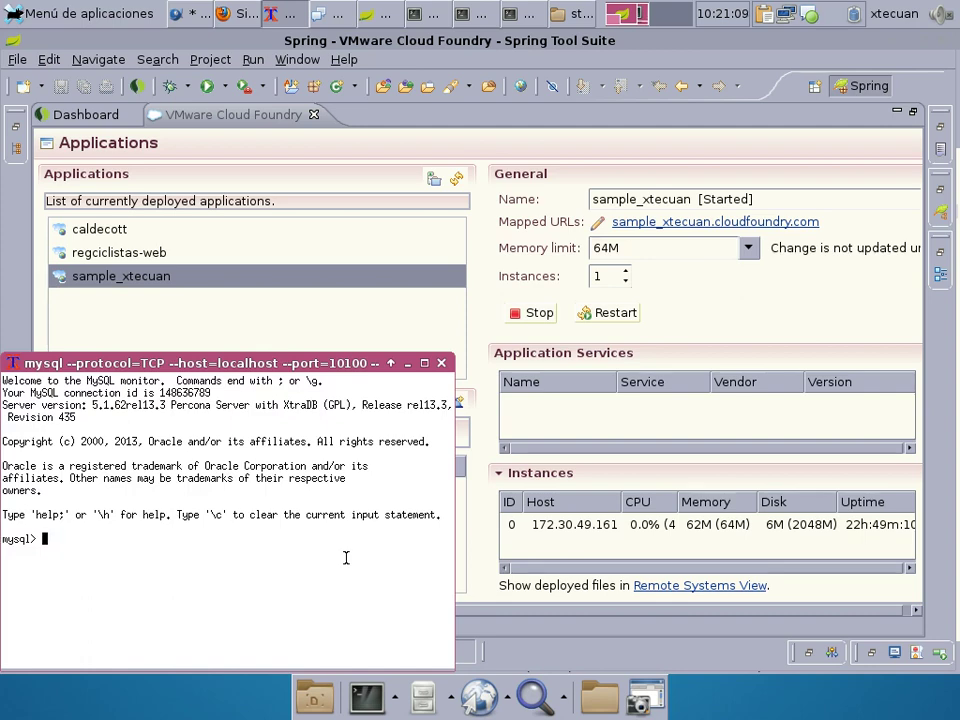
drag(267, 363, 420, 92)
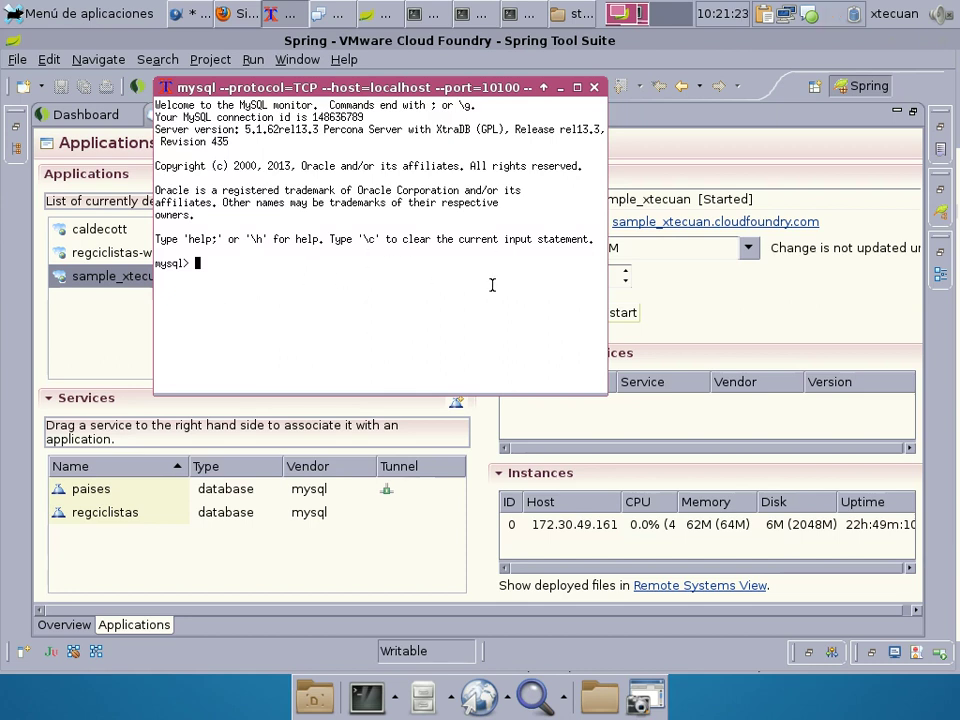
text(exit)
key(Return)
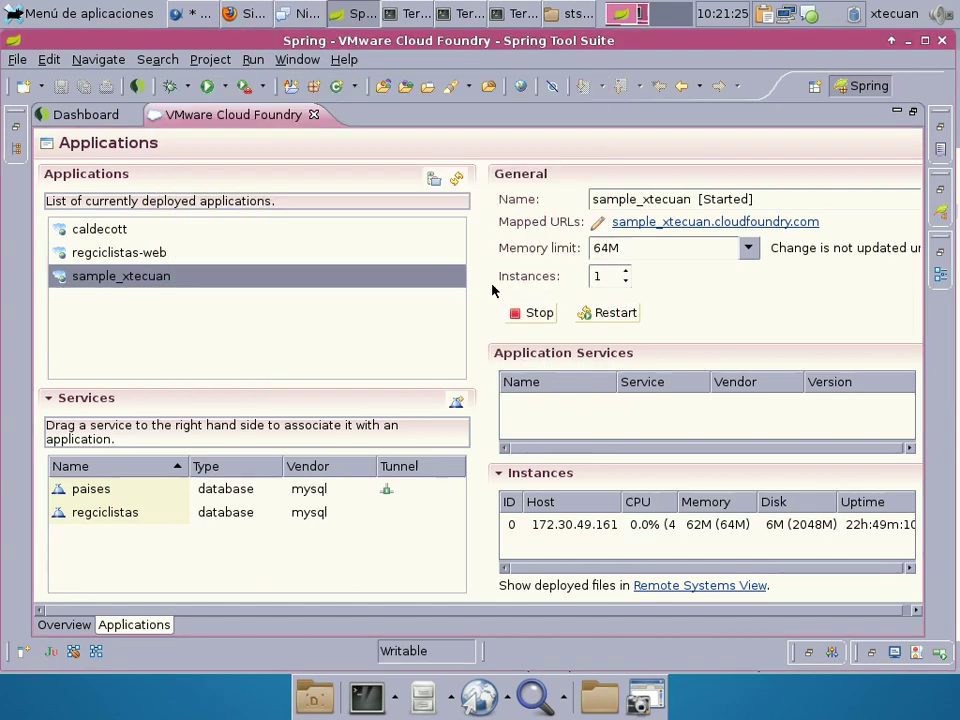
right_click(129, 490)
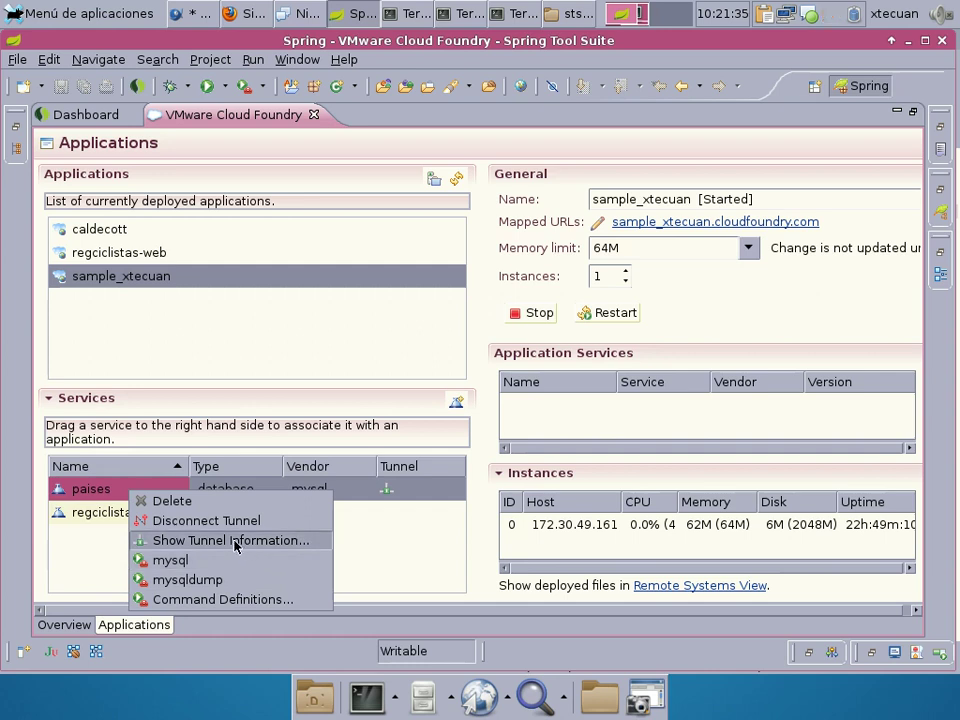
click(67, 490)
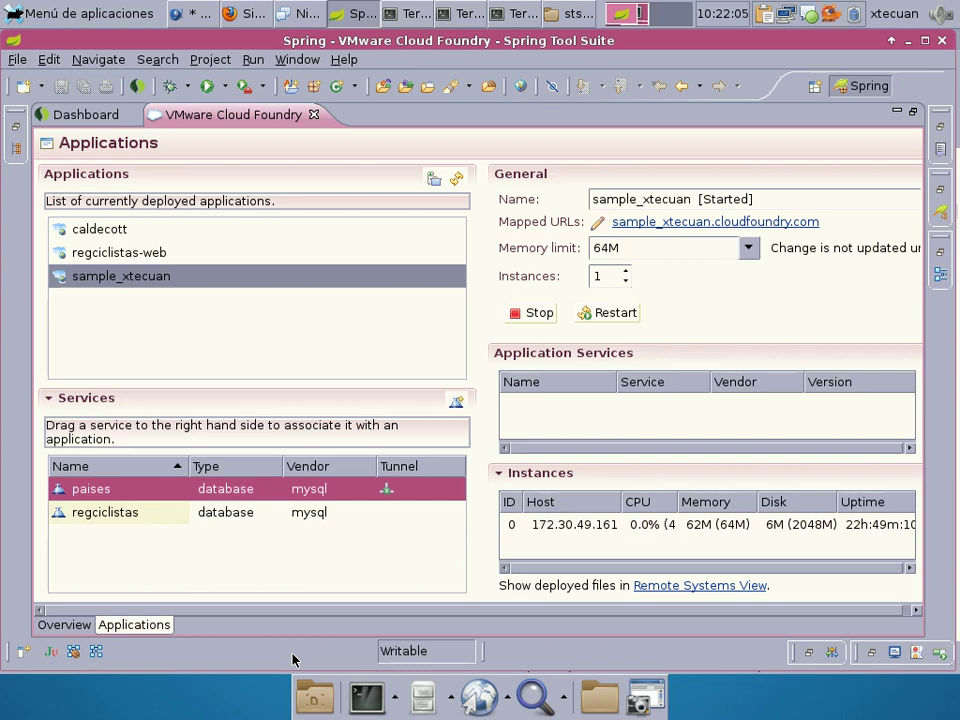
Launch SQuirreL SQL Client from the desktop and maximize its window.
click(330, 706)
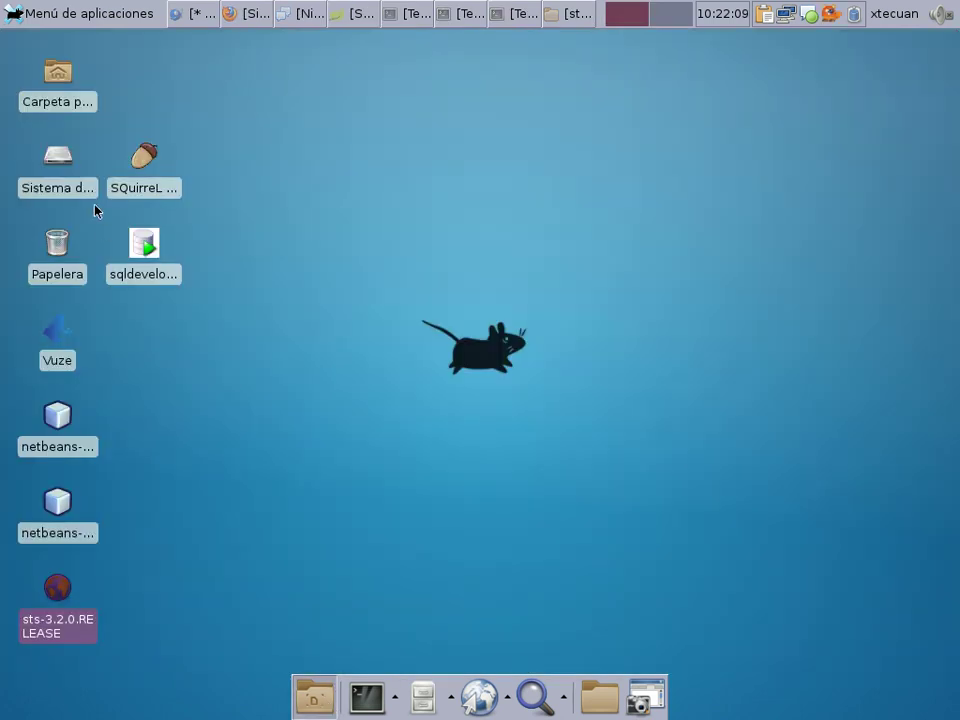
click(144, 157)
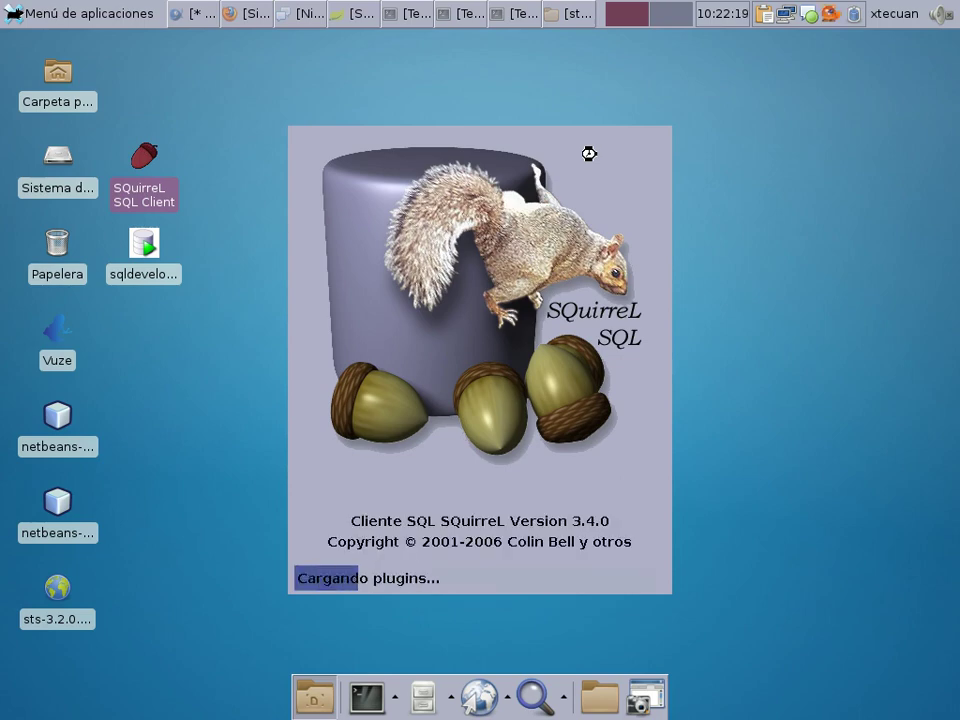
click(368, 10)
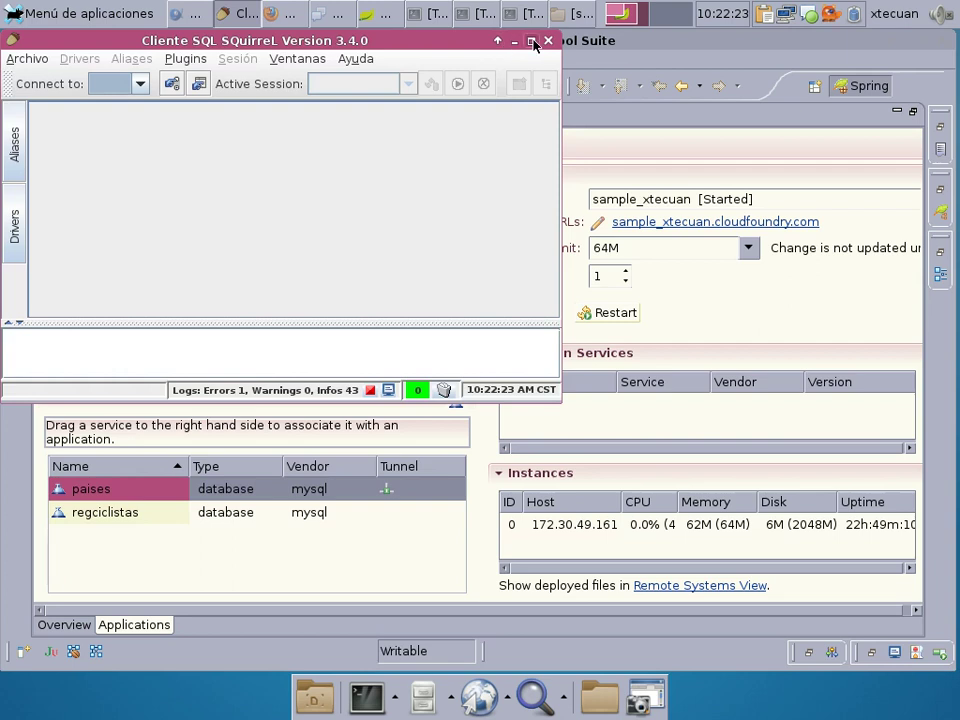
click(532, 41)
Find the MySQL Driver in the Drivers list and open its settings.
click(15, 220)
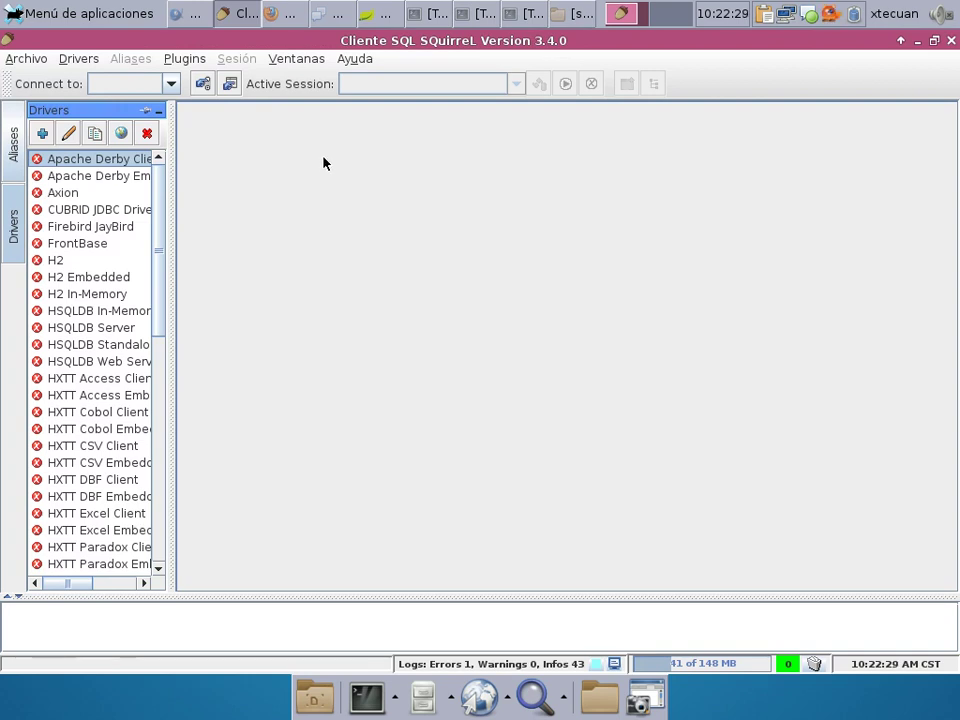
click(95, 245)
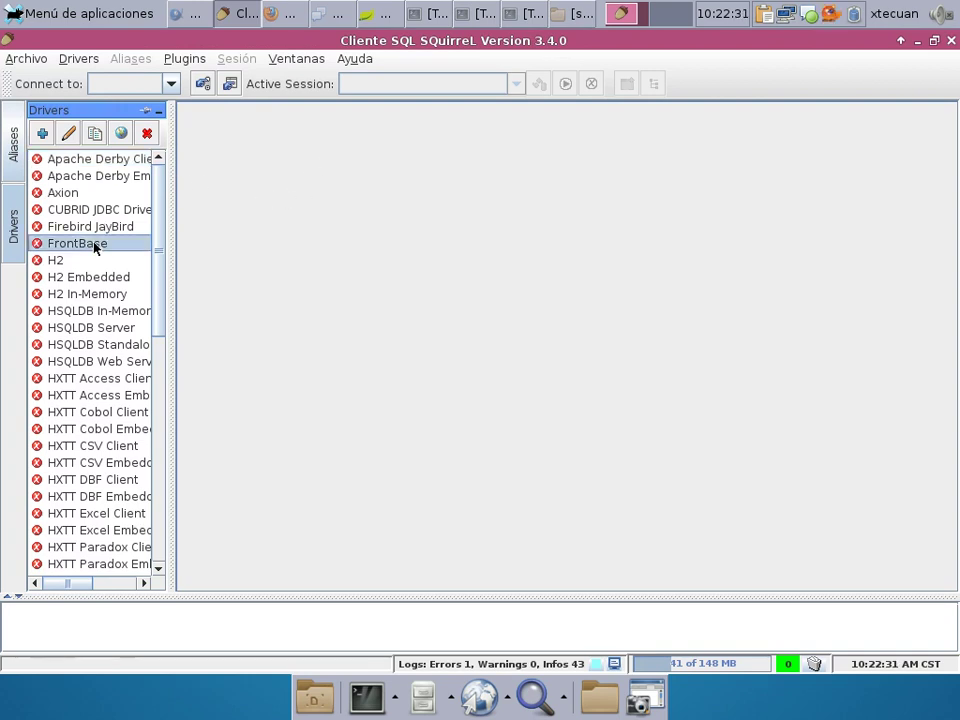
text(my)
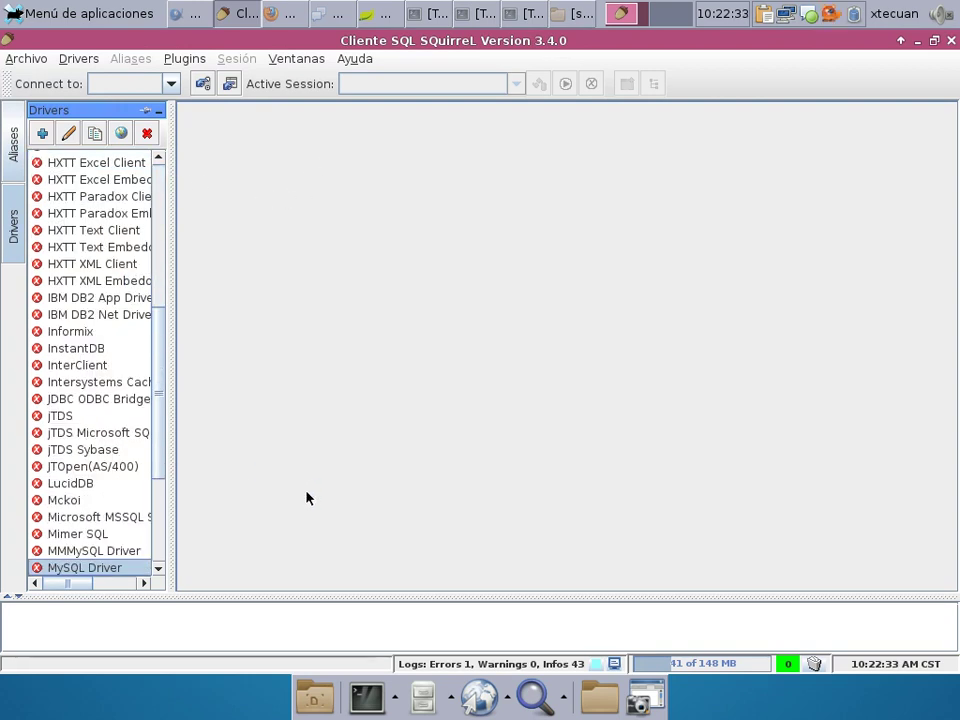
double_click(109, 568)
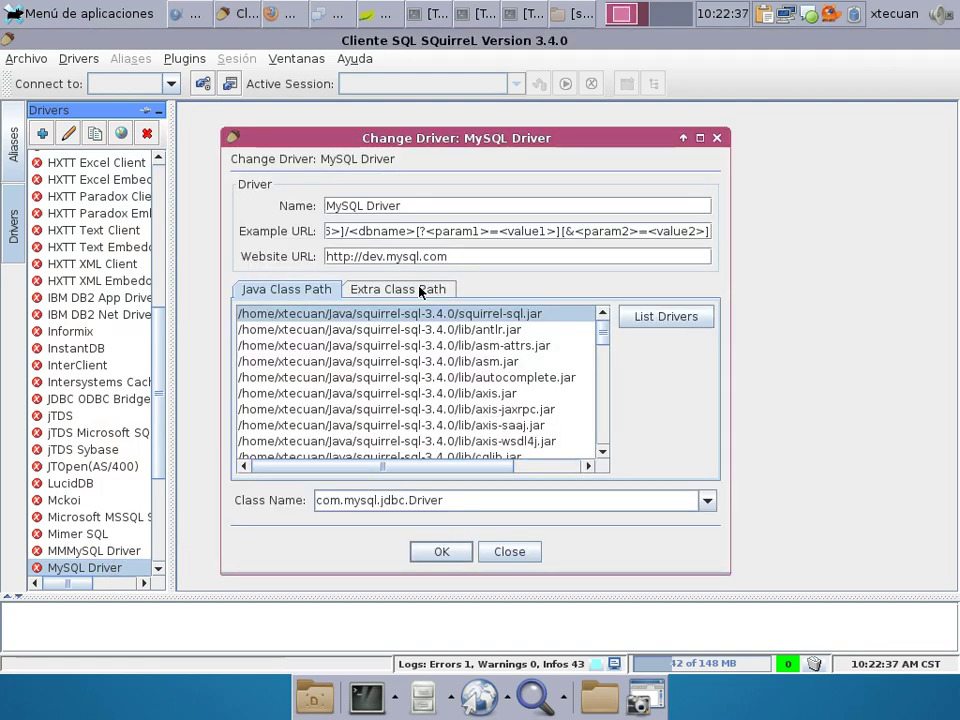
Start adding a jar to the MySQL Driver's Extra Class Path.
click(420, 291)
click(682, 436)
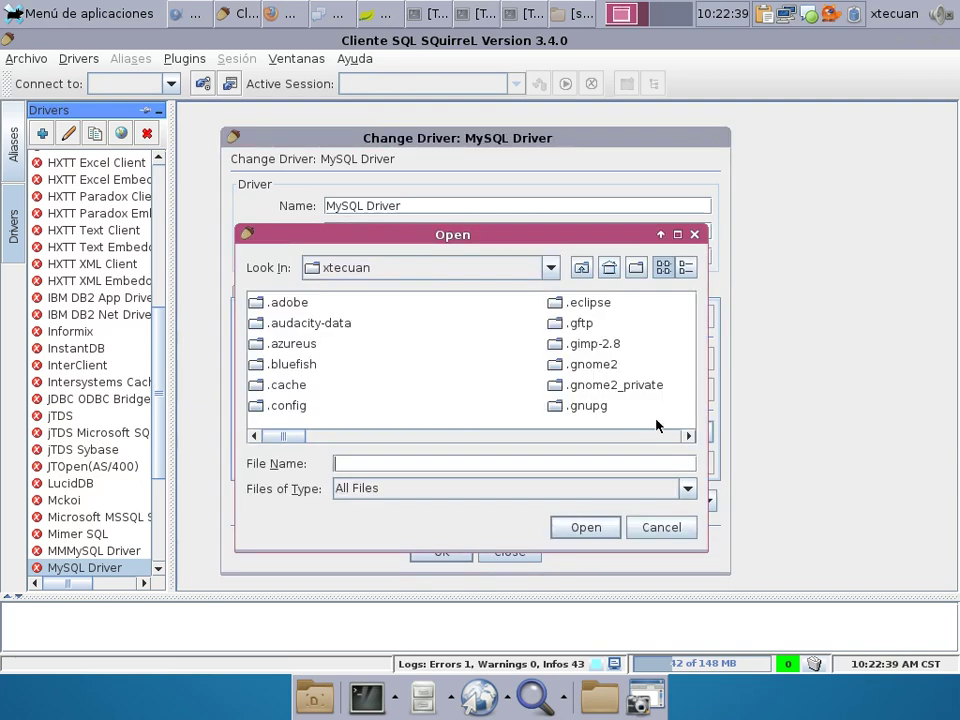
click(450, 261)
click(450, 261)
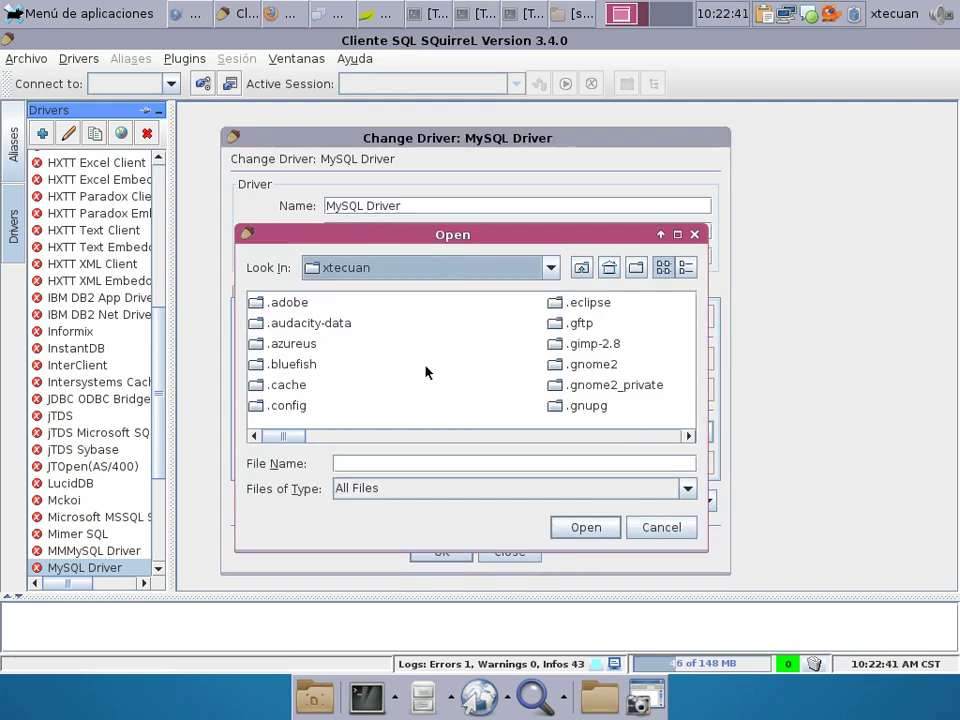
drag(293, 435, 544, 407)
click(295, 383)
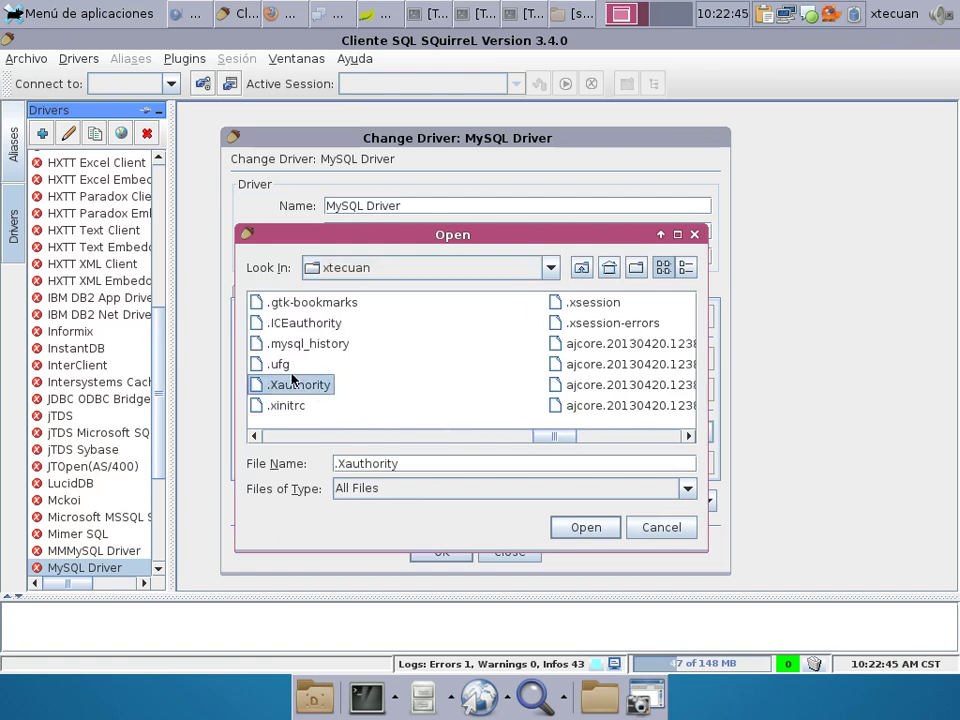
key(j)
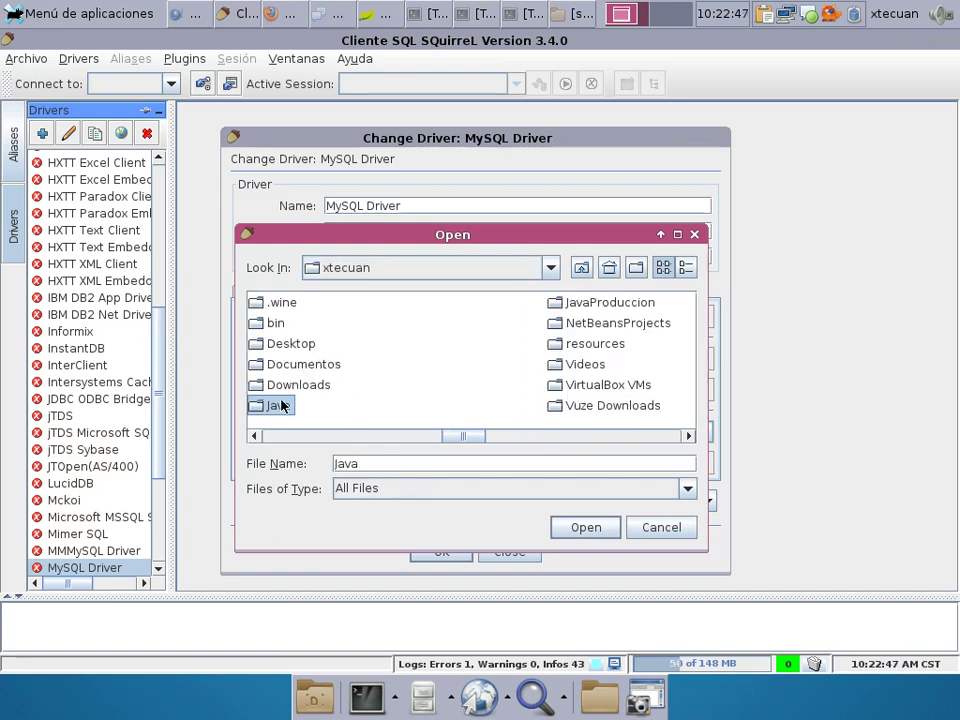
Pick Java/Installers/mysql-connector-java-5.1.22/mysql-connector-java-5.1.22-bin.jar and register the driver.
double_click(281, 405)
double_click(290, 385)
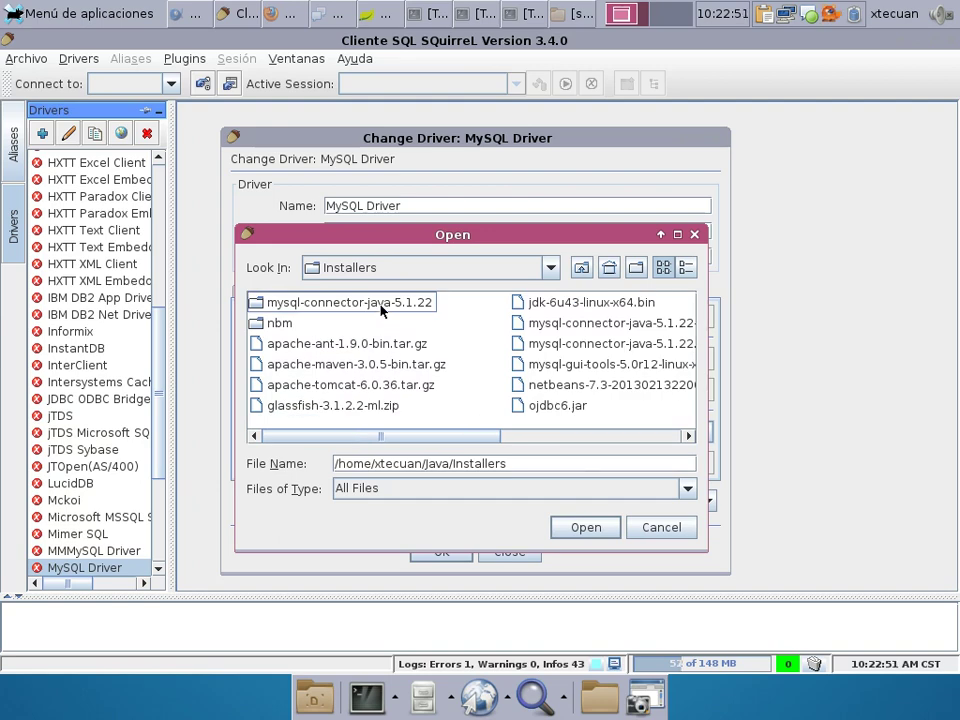
double_click(380, 311)
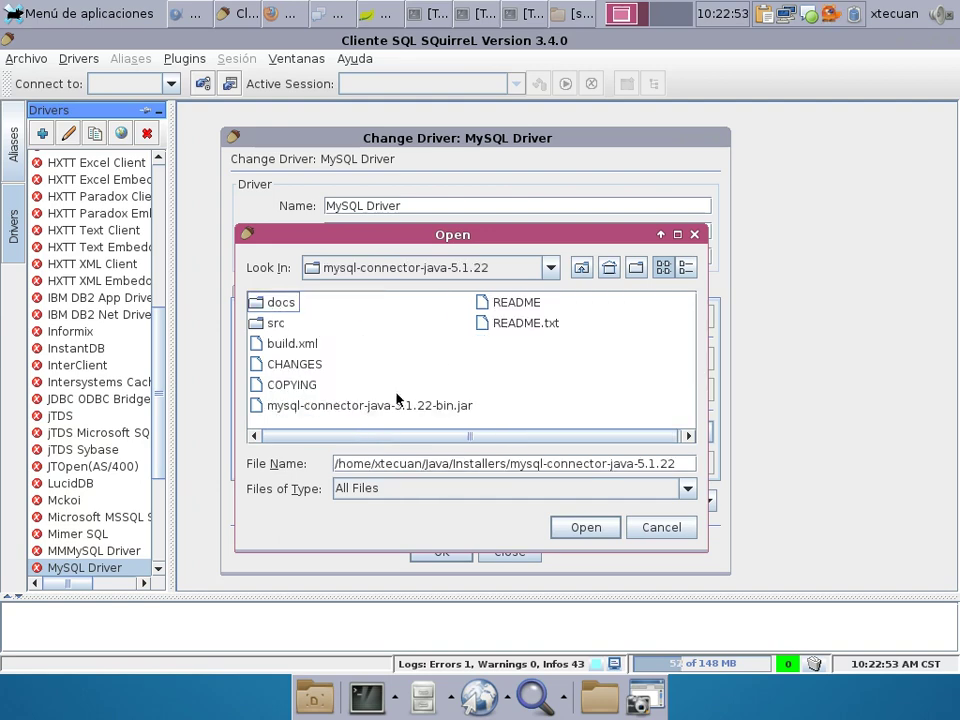
double_click(398, 404)
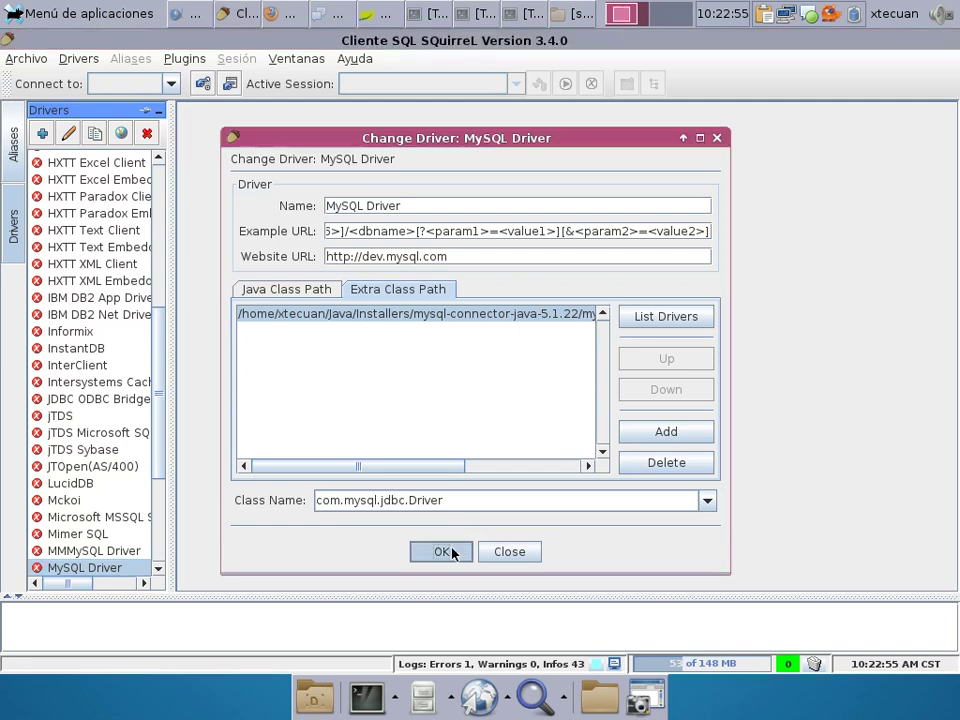
click(441, 552)
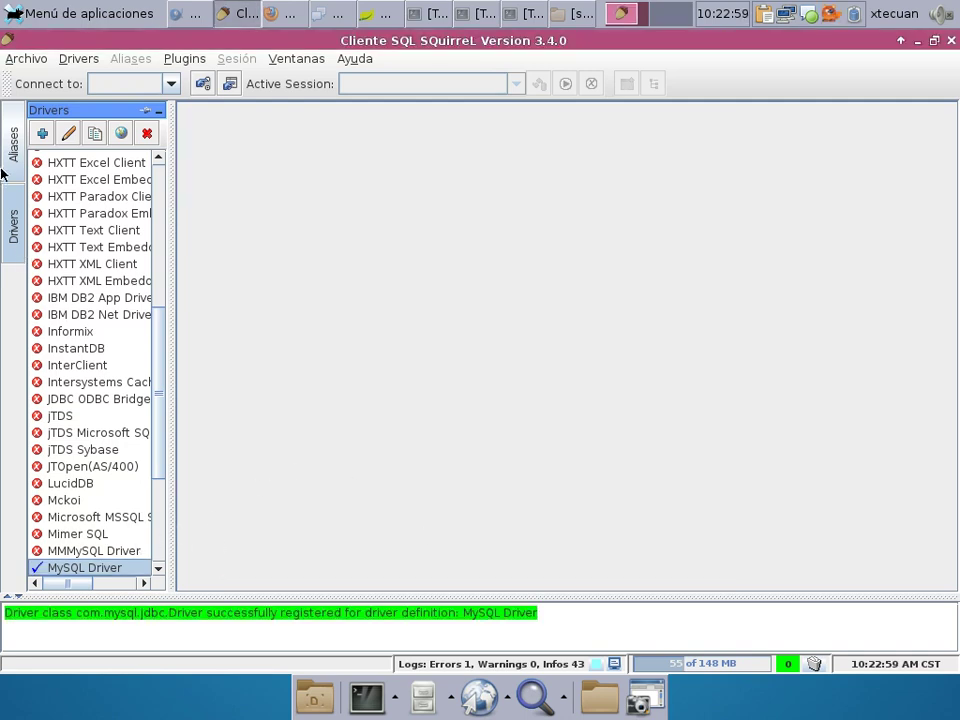
click(9, 125)
Create a new alias named paises using the MySQL Driver.
click(77, 133)
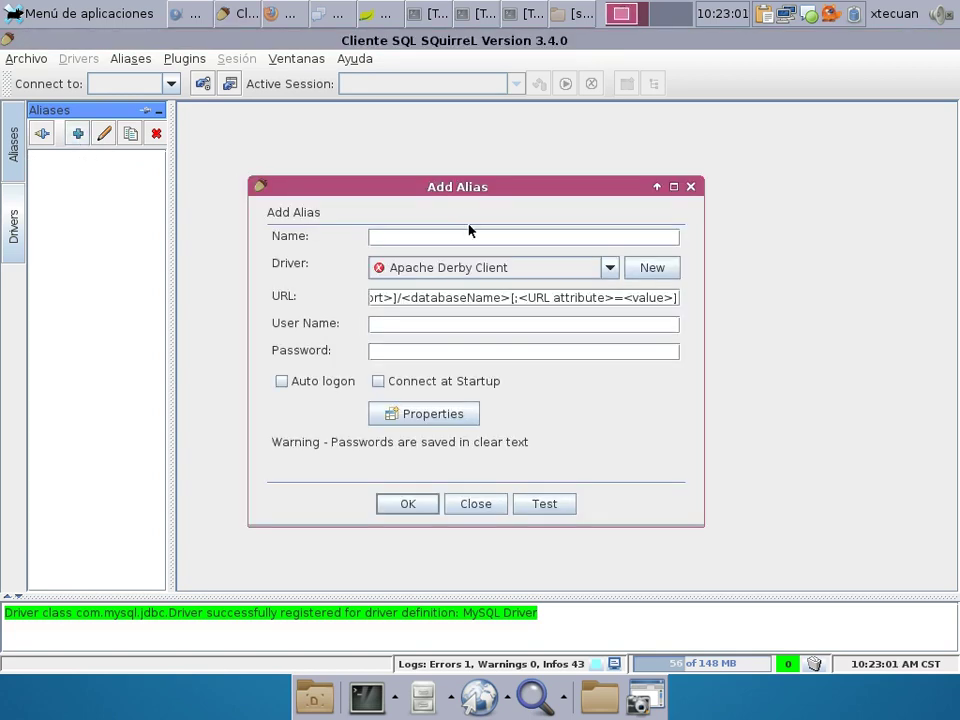
click(480, 267)
text(my)
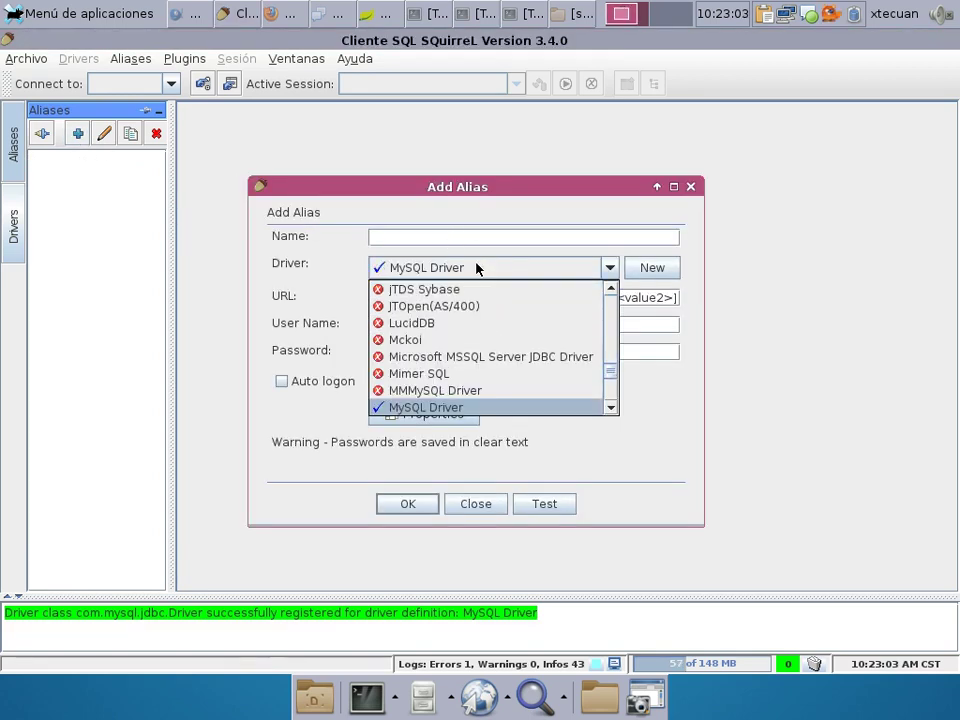
click(512, 407)
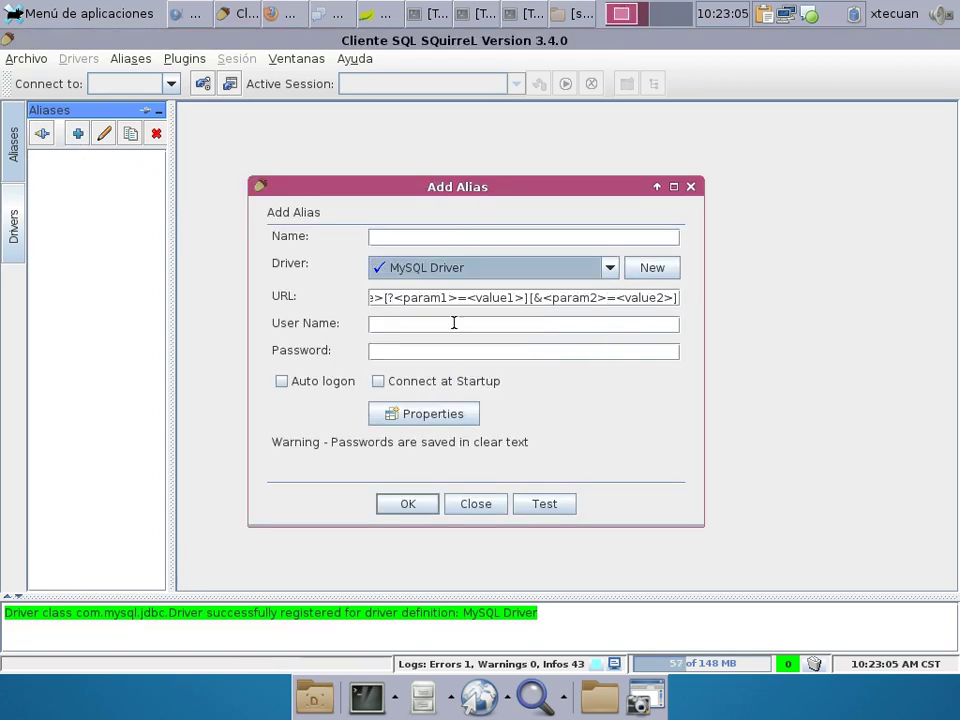
click(386, 237)
text(pa)
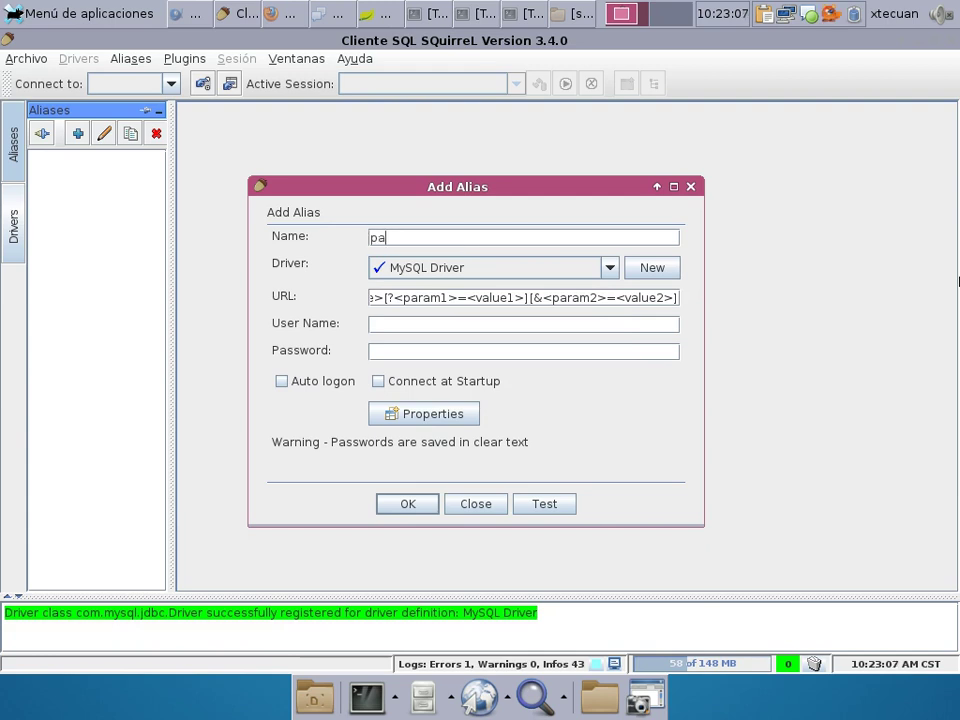
text(ises)
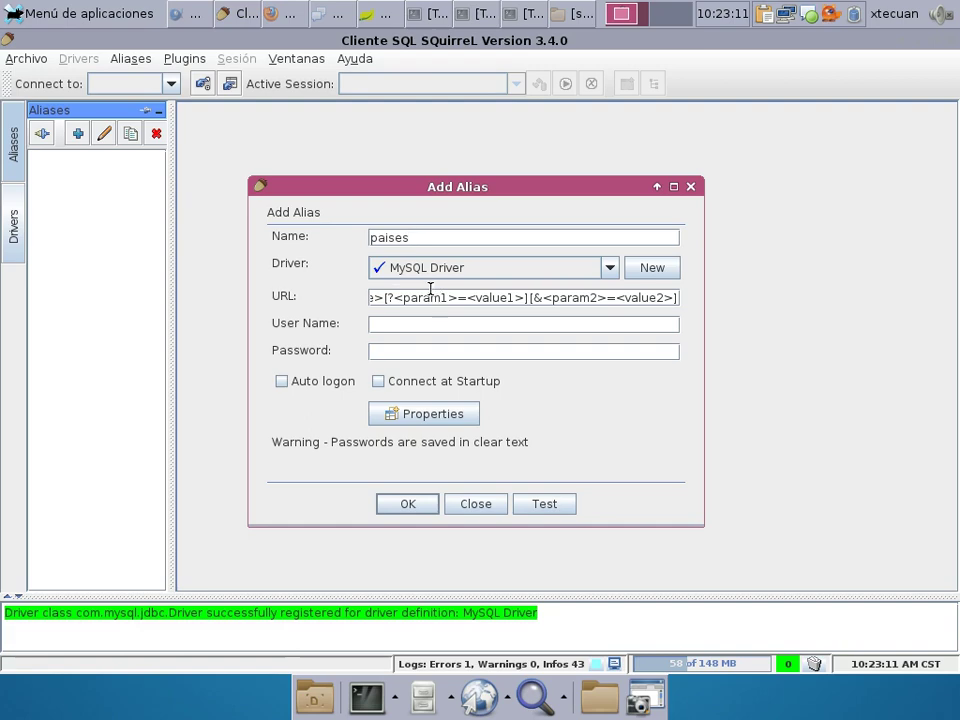
Copy the tunnel's JDBC URL from the Bluefish notes.
click(189, 14)
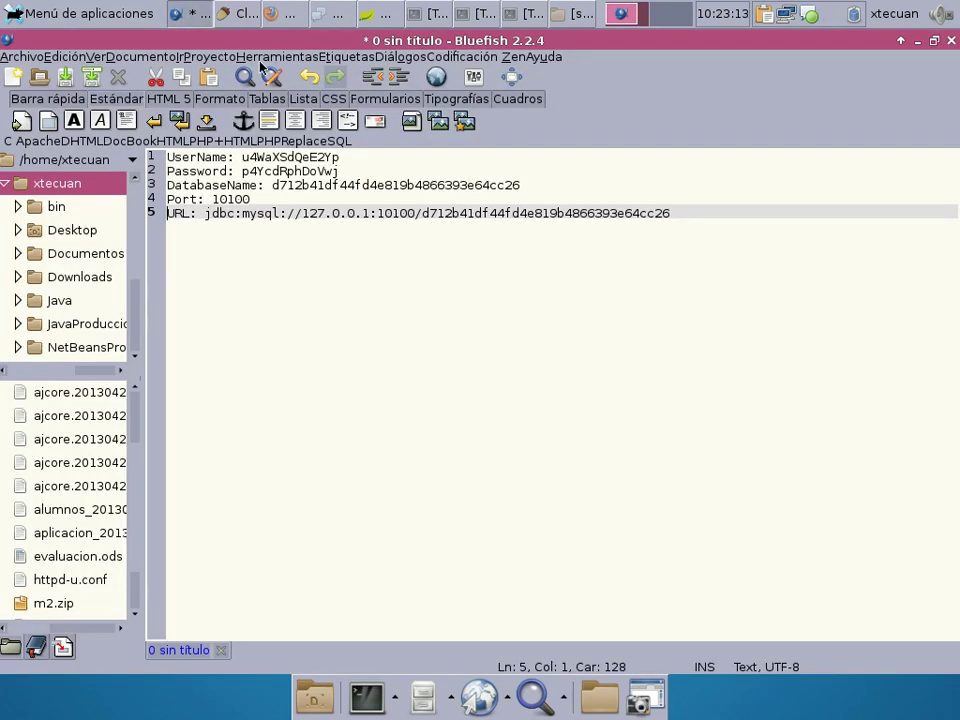
drag(205, 213, 677, 216)
right_click(645, 217)
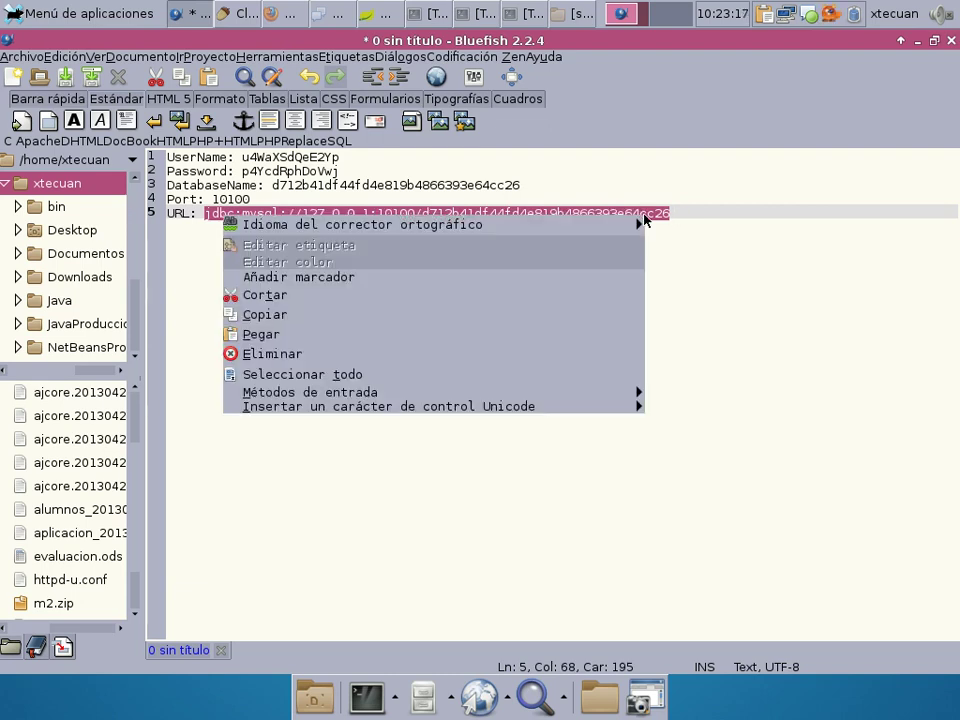
click(369, 316)
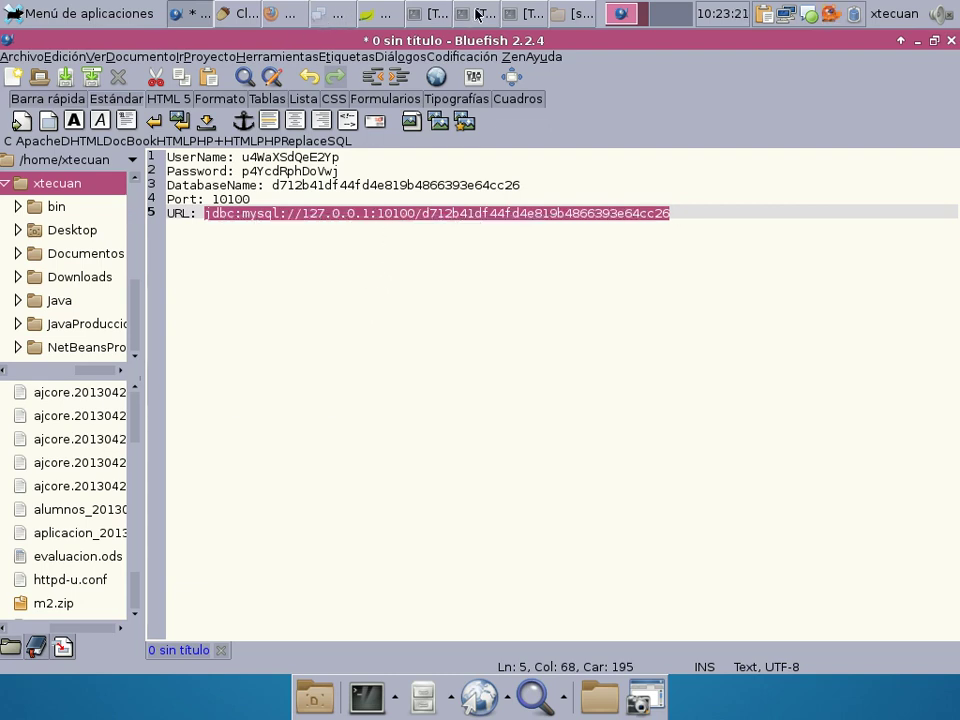
Paste the JDBC URL over the template in the paises alias URL field.
click(267, 13)
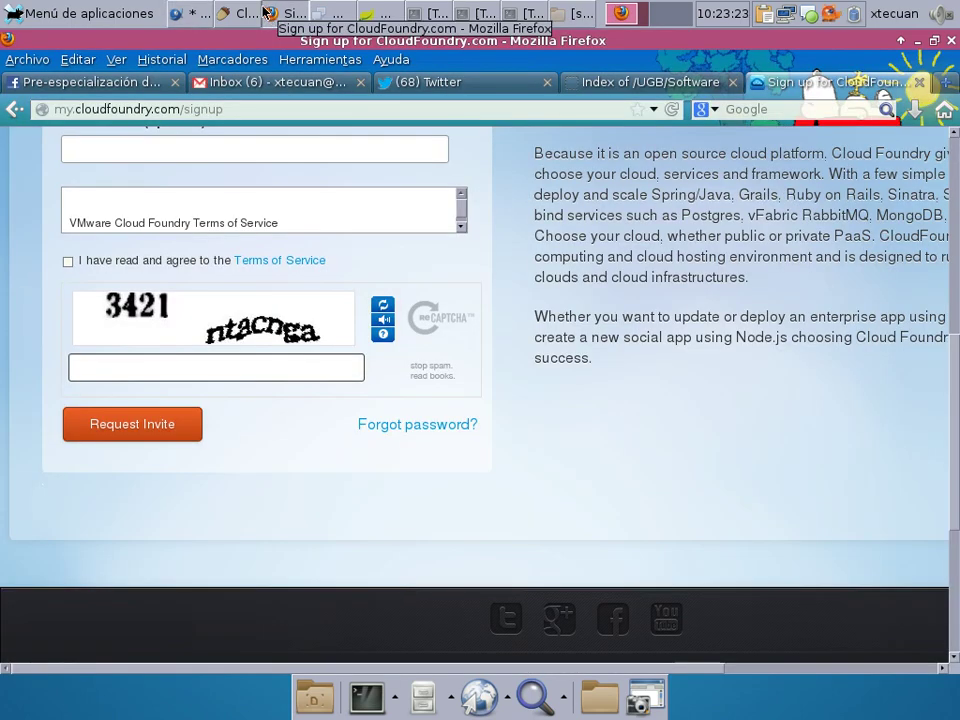
click(241, 15)
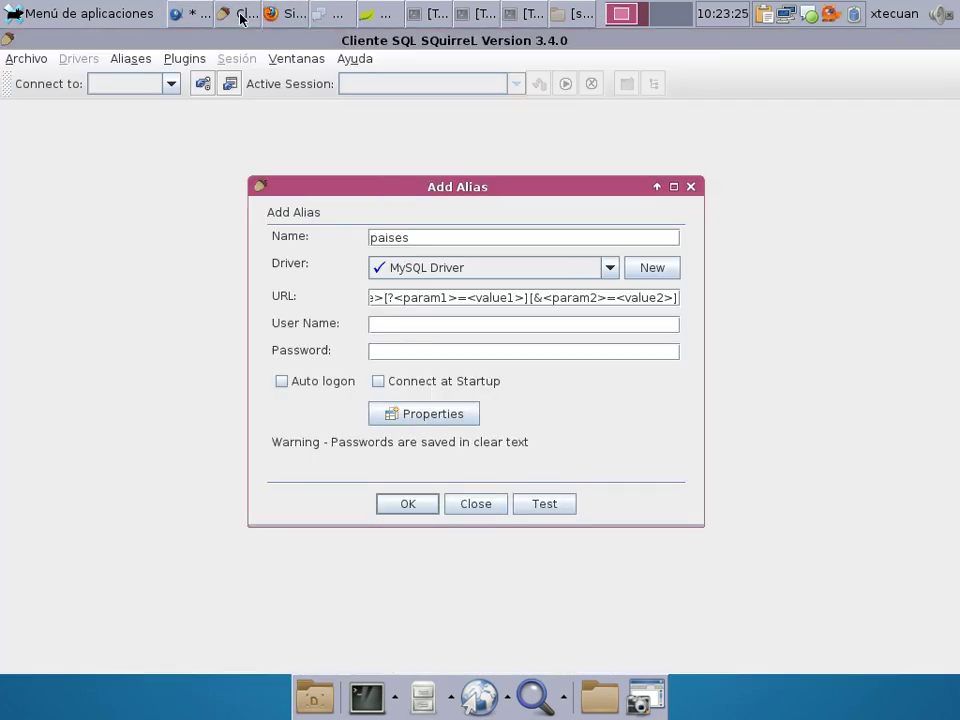
click(405, 297)
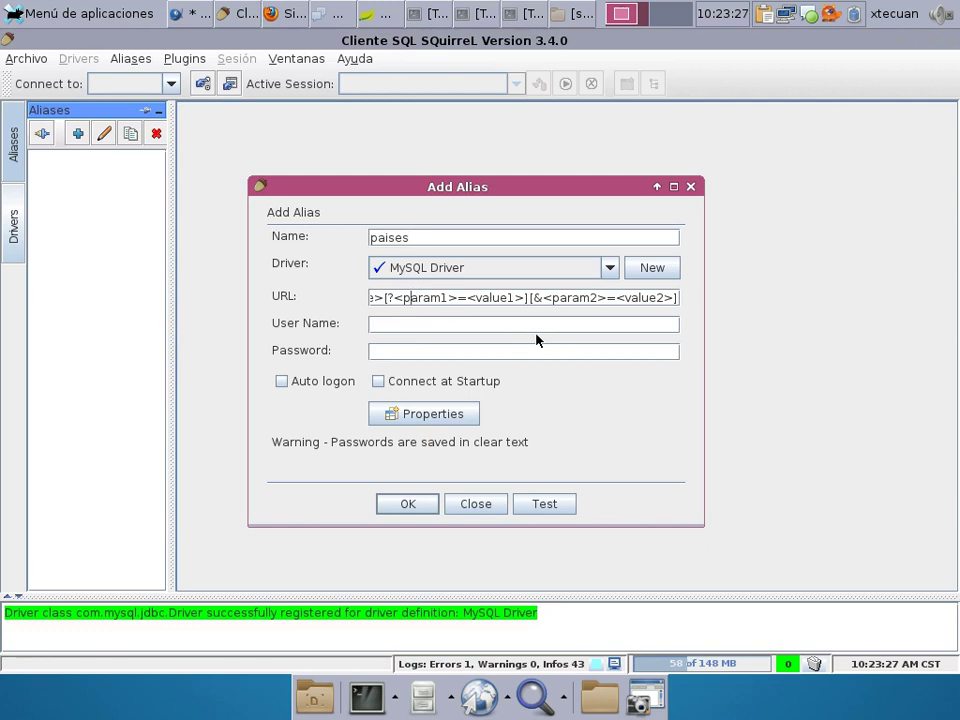
key(ctrl+a)
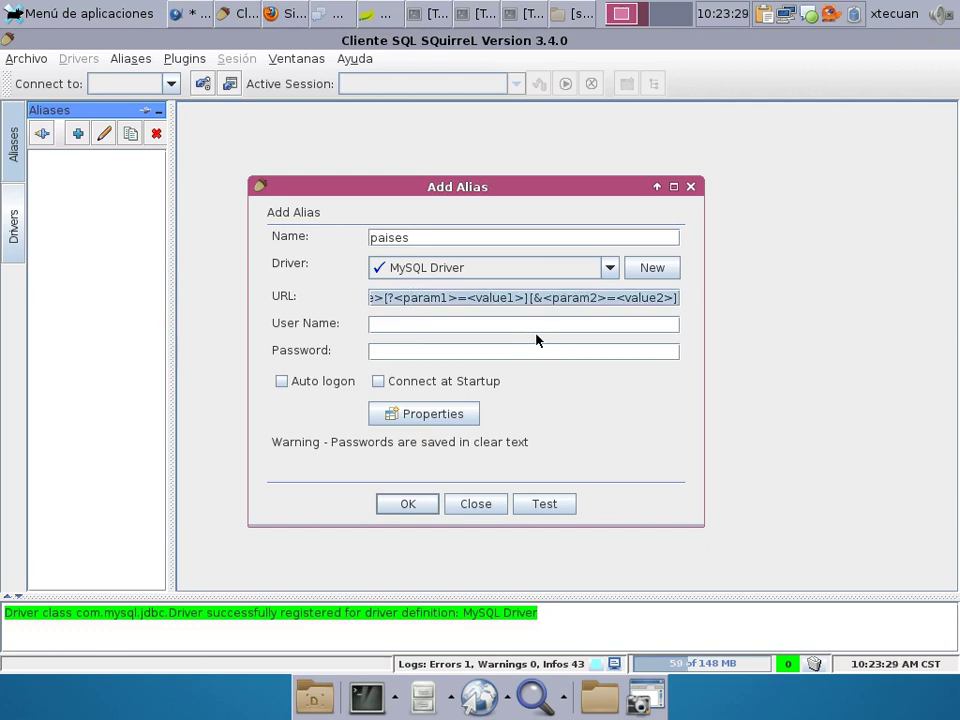
key(ctrl+v)
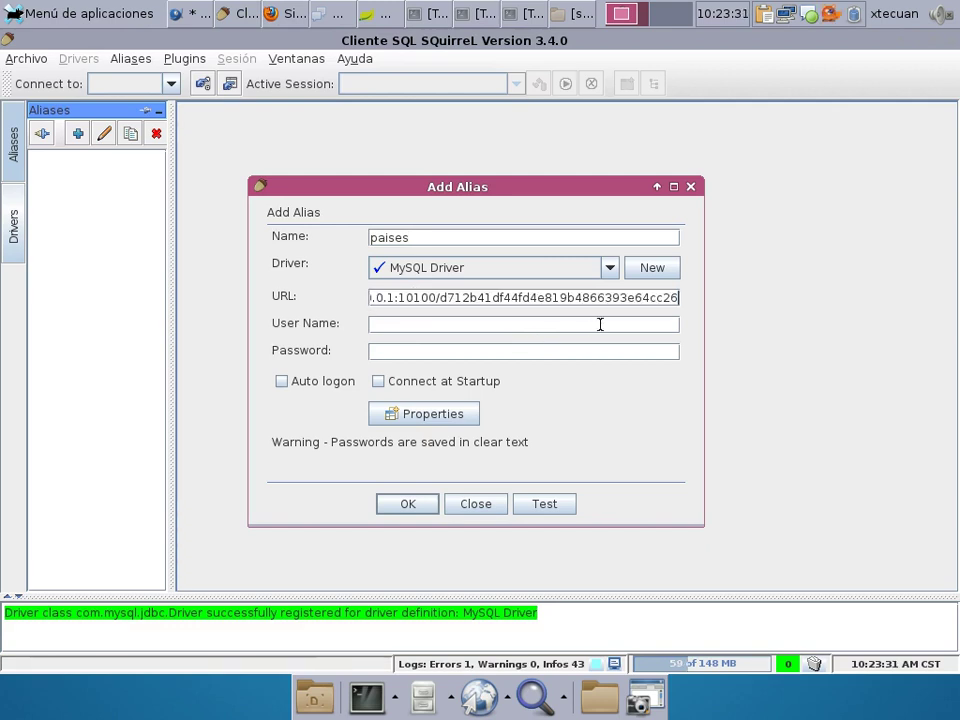
key(shift+Home)
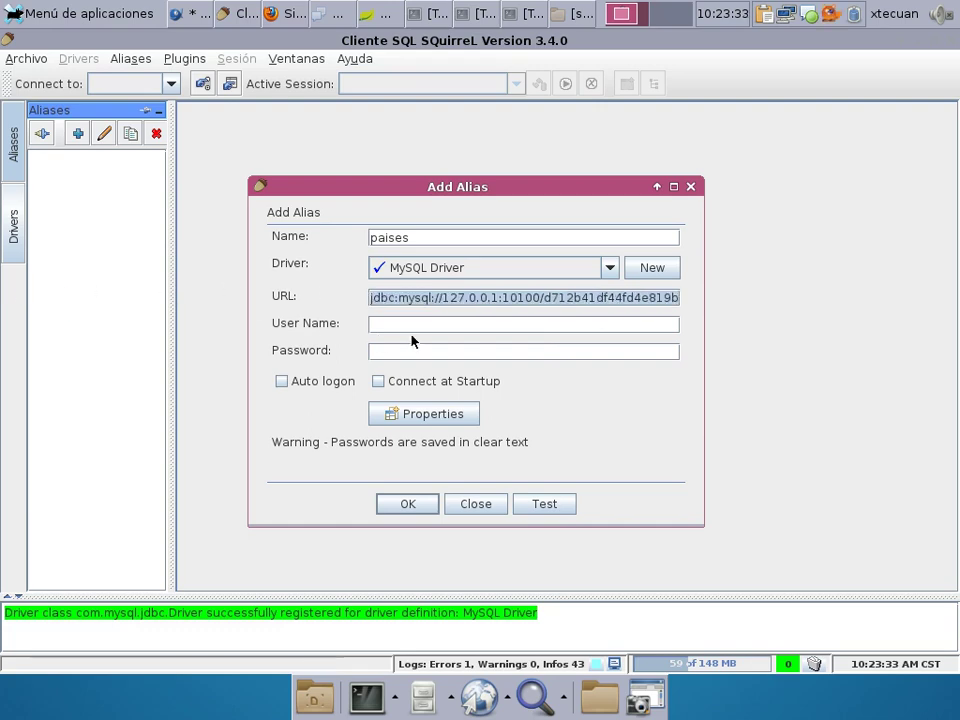
click(197, 12)
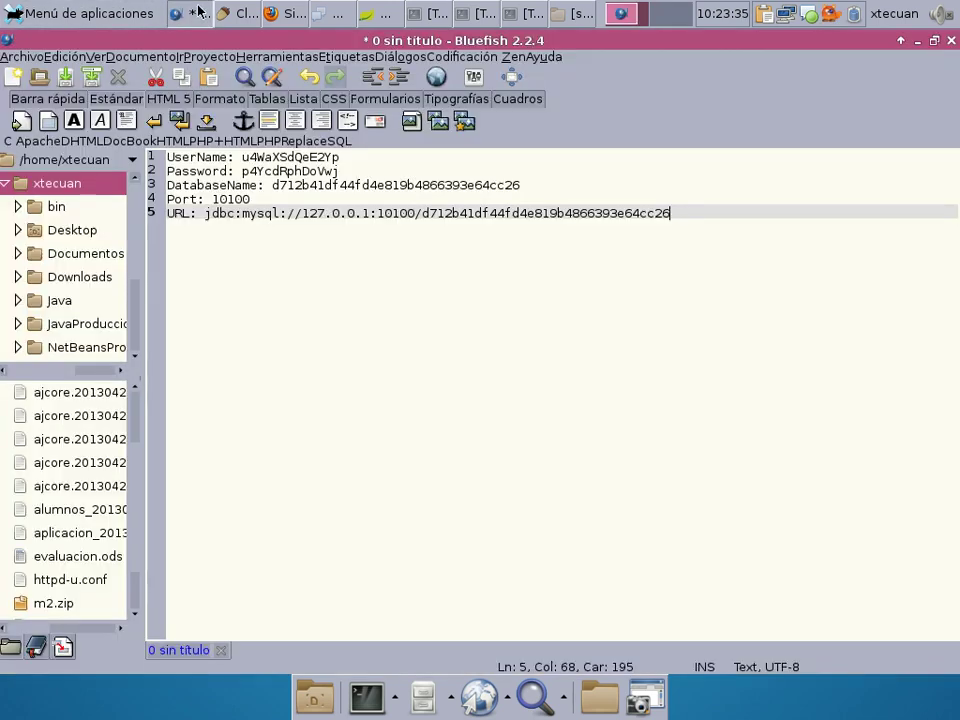
Copy the tunnel's username and password from Bluefish into the paises alias.
drag(242, 157, 341, 157)
right_click(329, 153)
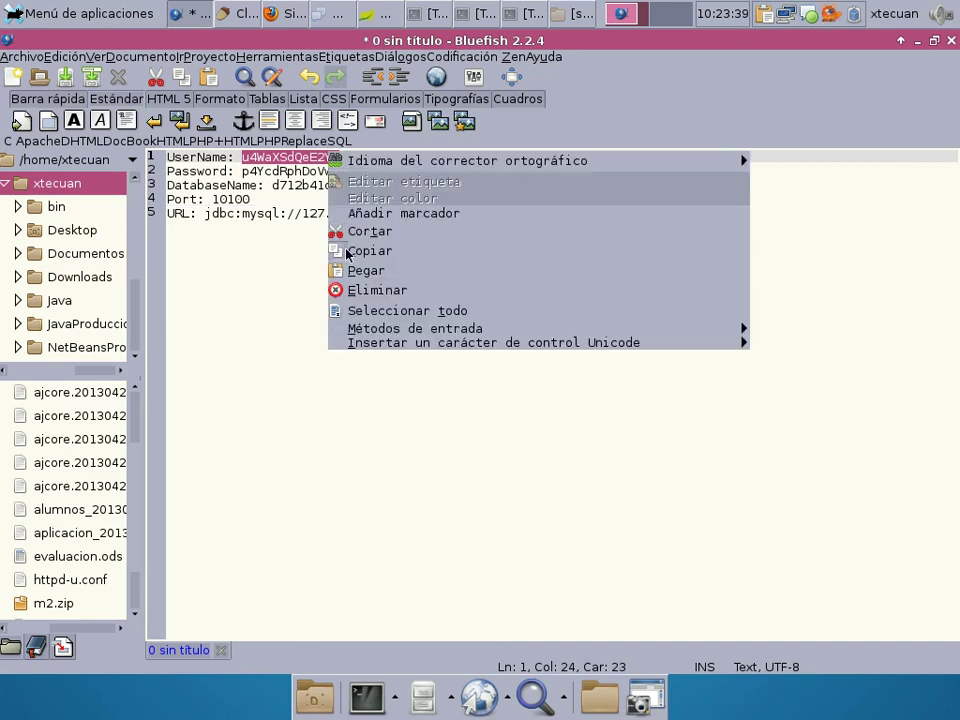
click(346, 252)
click(258, 14)
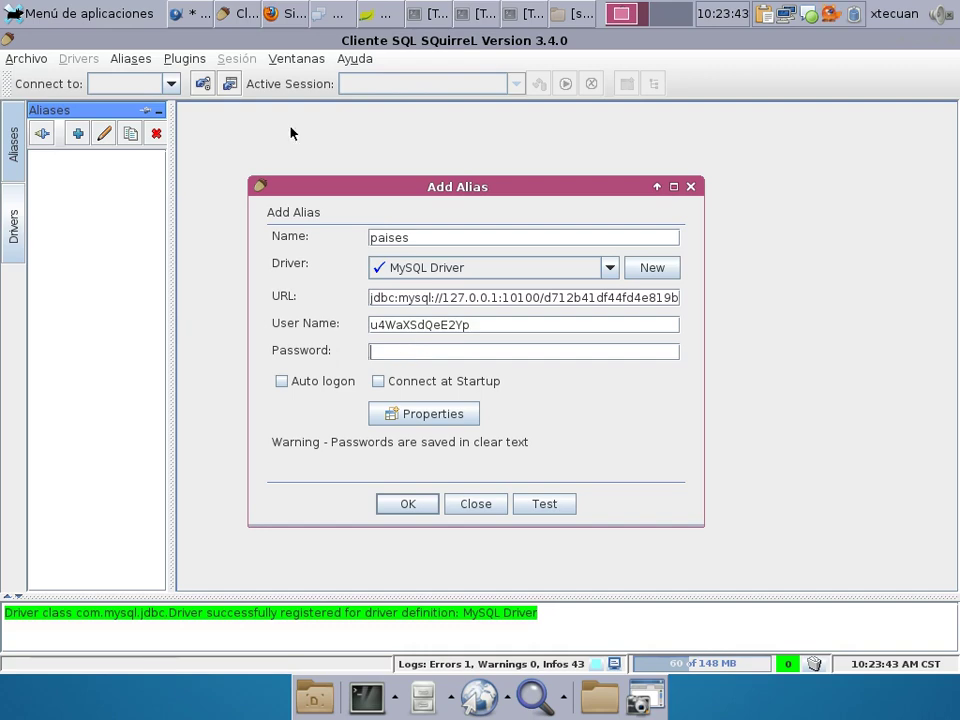
click(206, 20)
drag(241, 171, 338, 171)
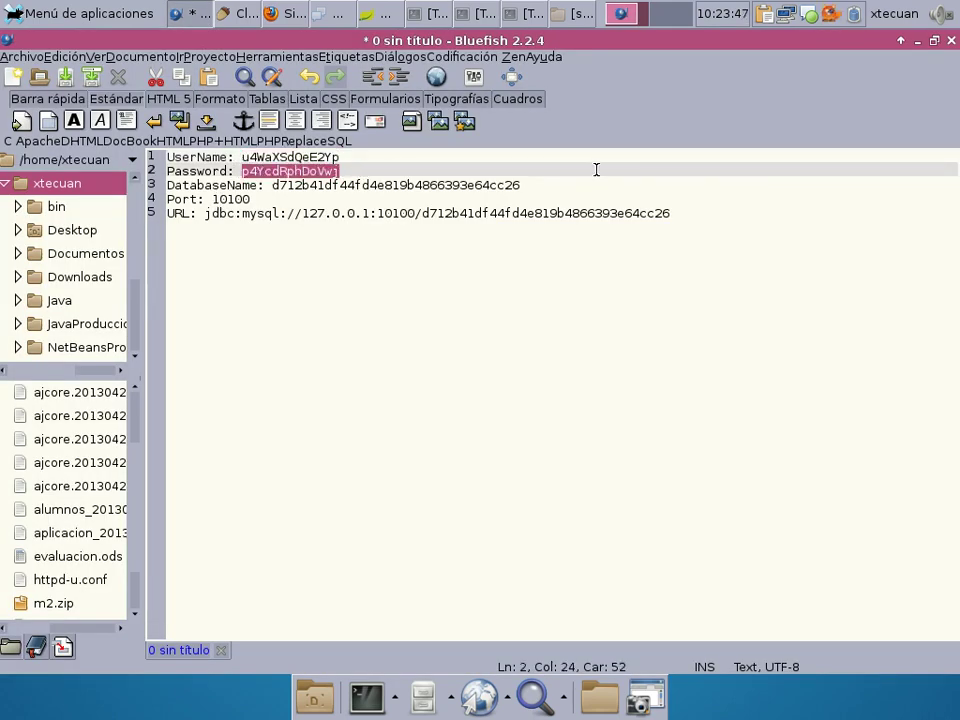
click(240, 14)
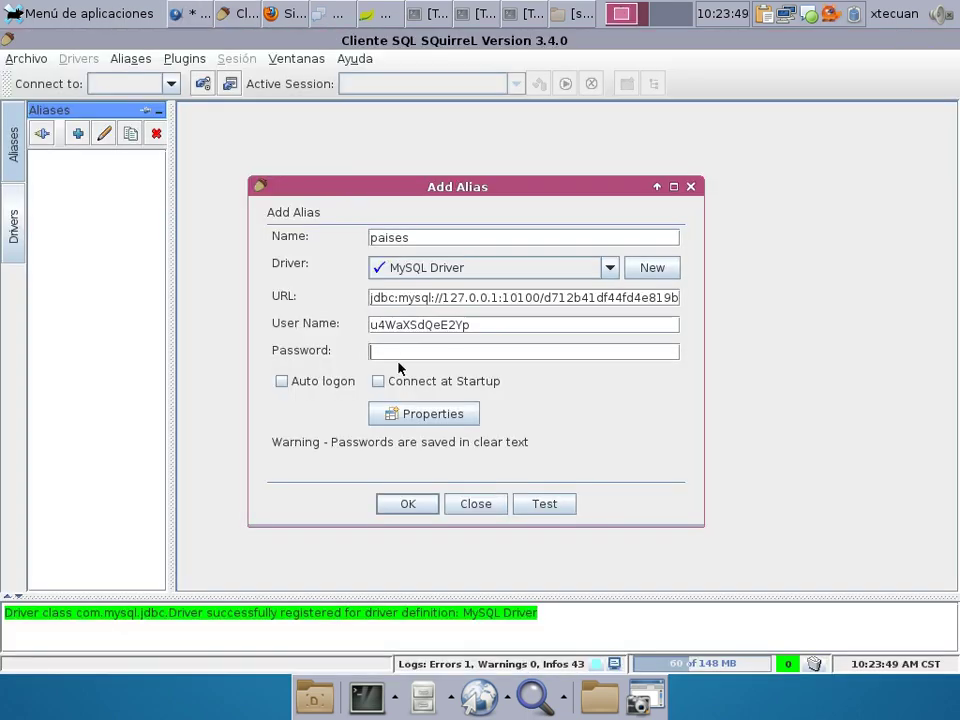
key(ctrl+v)
Test the paises connection successfully and save the alias.
click(556, 505)
click(454, 456)
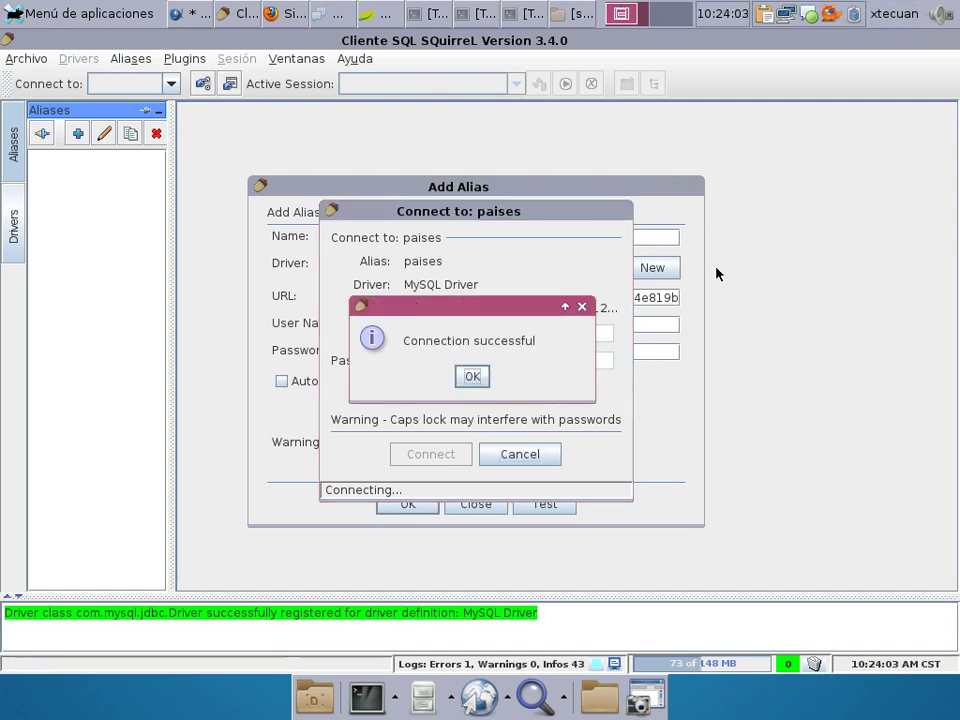
click(487, 377)
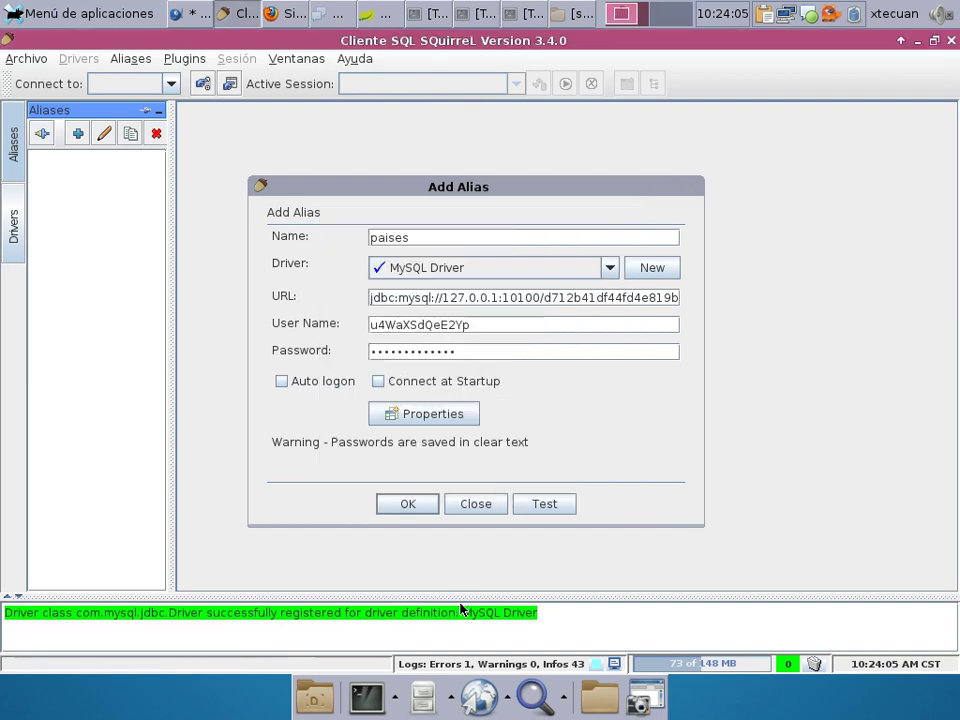
click(425, 502)
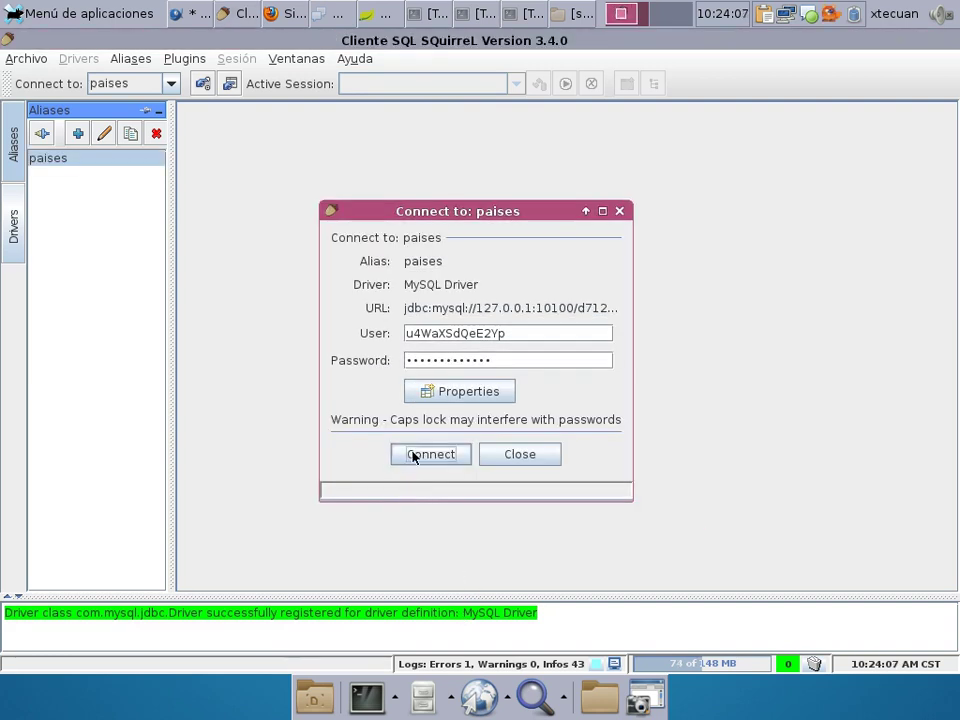
Connect to paises and expand the database node to show TABLE, VIEW, PROCEDURE and UDT.
click(414, 456)
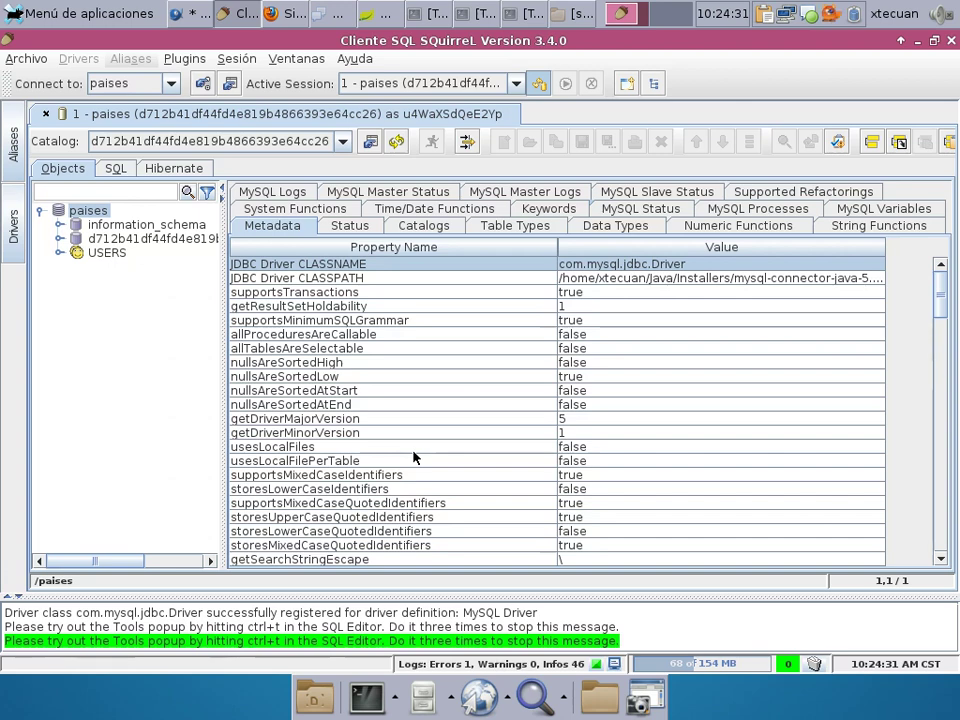
click(60, 240)
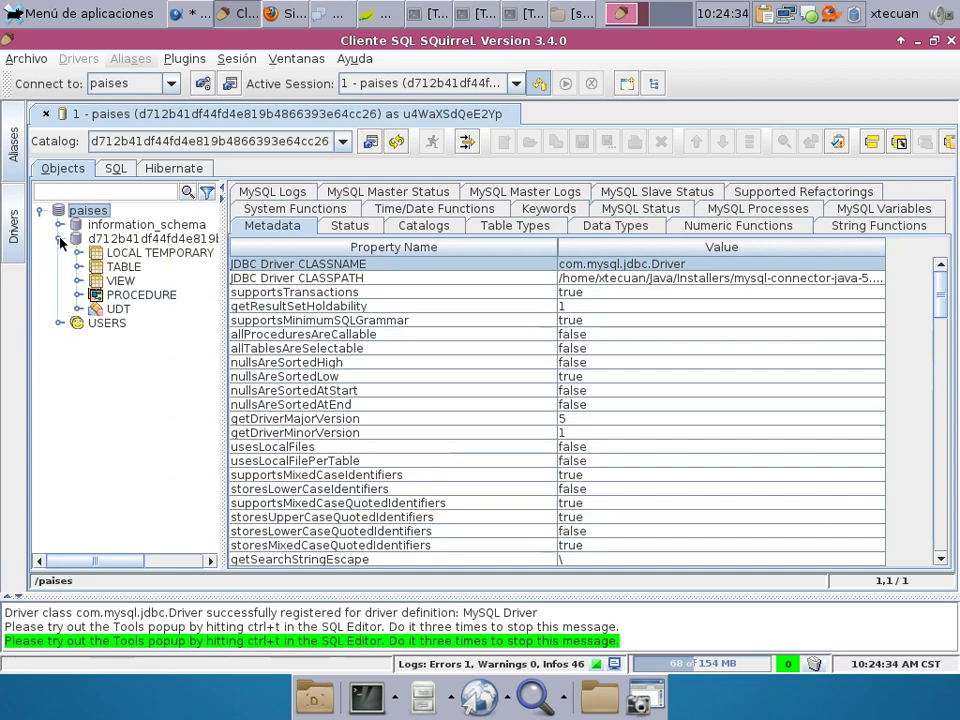
click(106, 267)
right_click(132, 269)
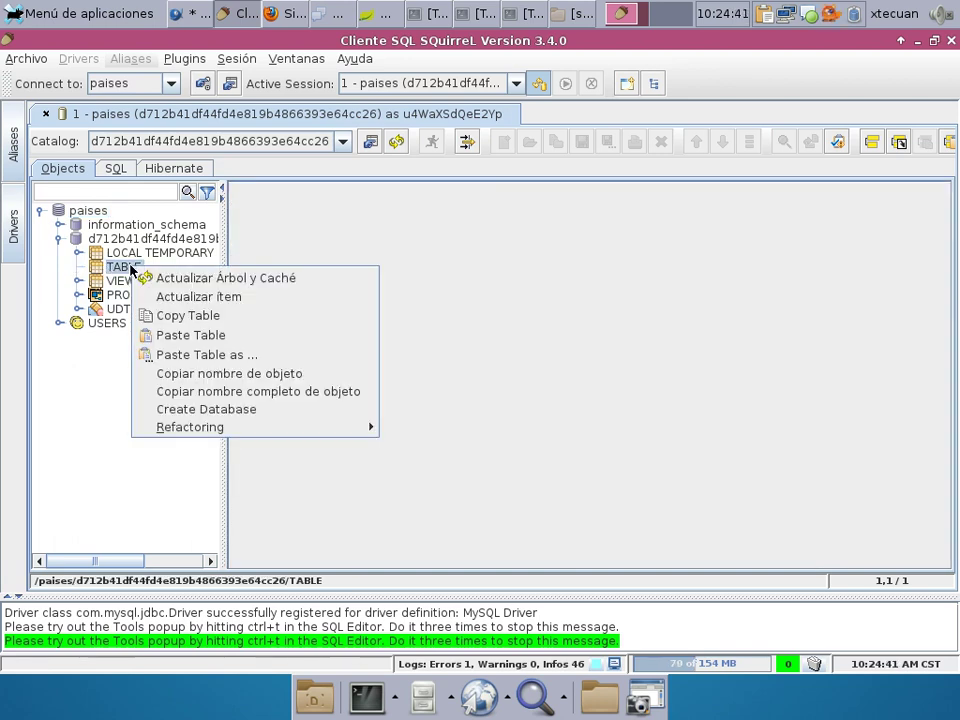
click(44, 283)
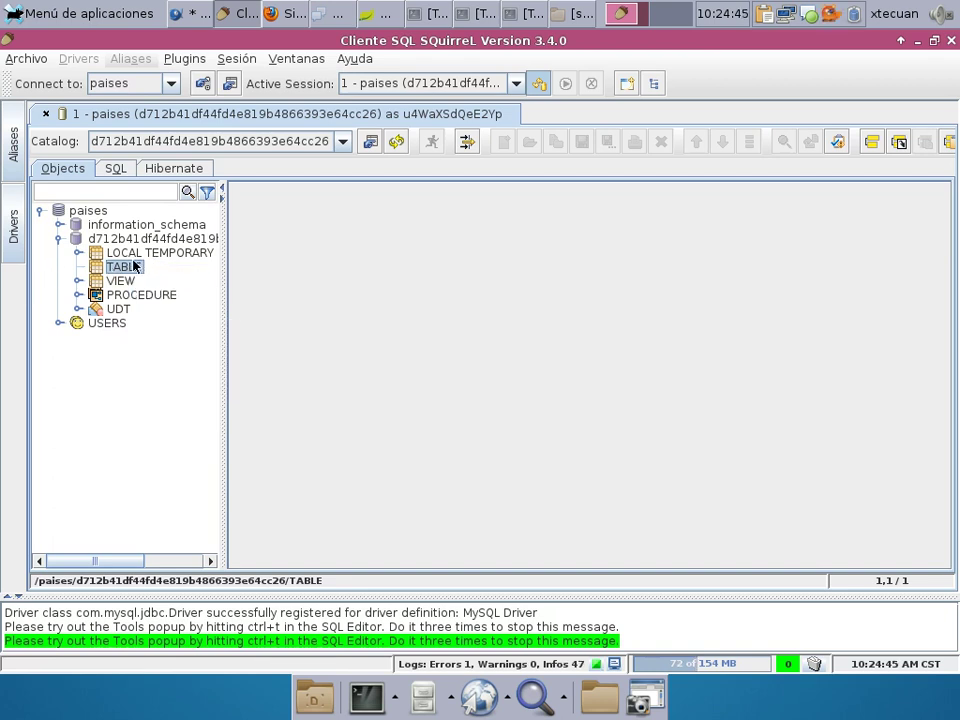
click(116, 168)
click(54, 168)
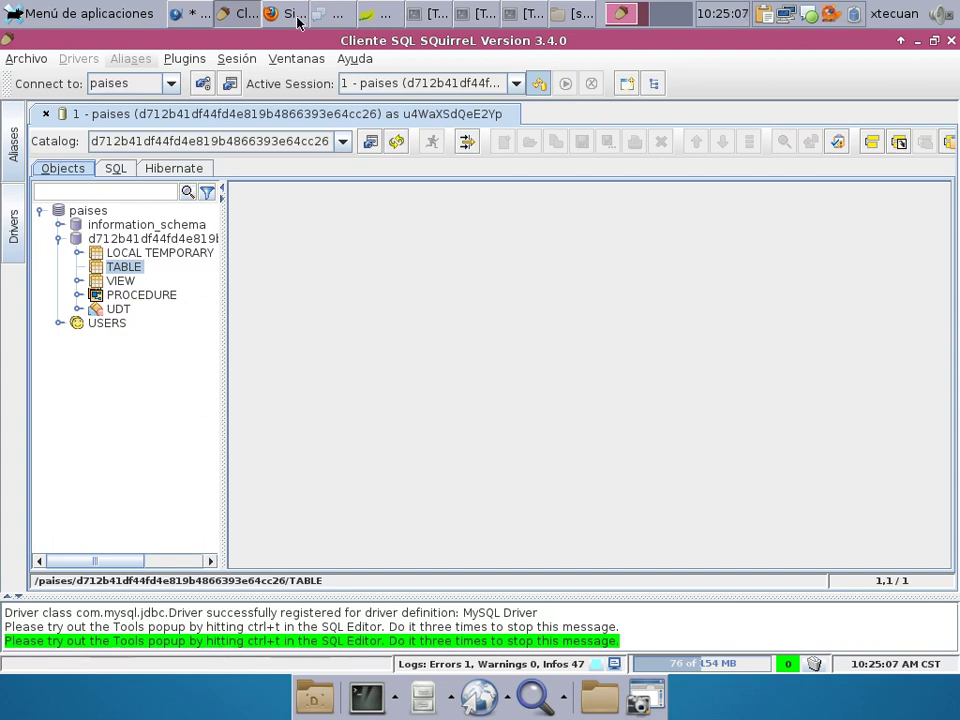
Open the Database Development perspective in Spring Tool Suite.
click(378, 13)
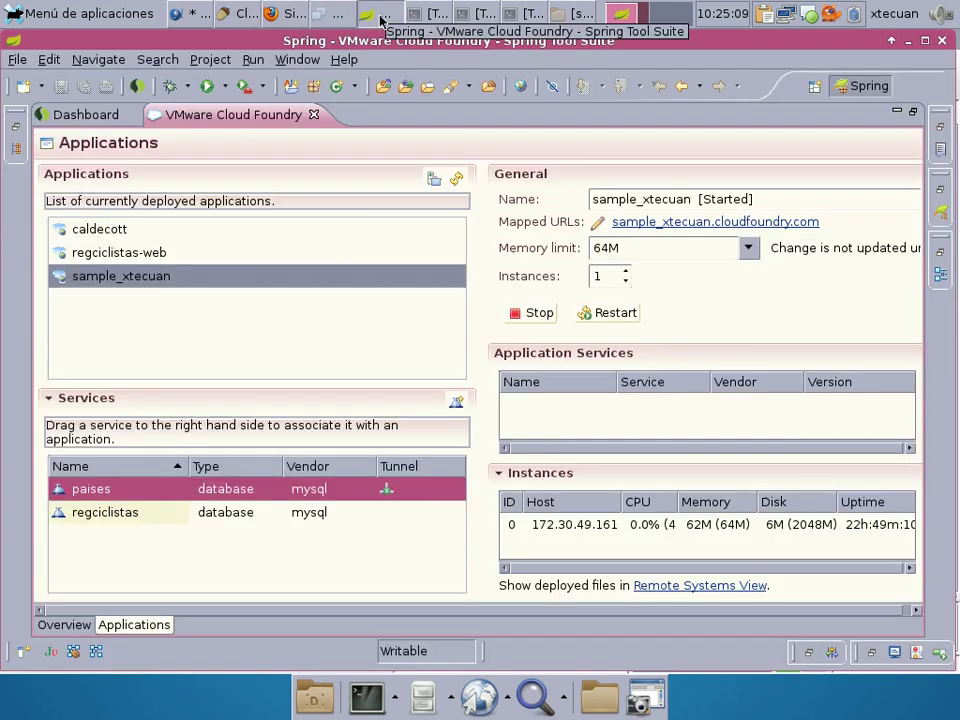
click(313, 61)
mouse_move(420, 130)
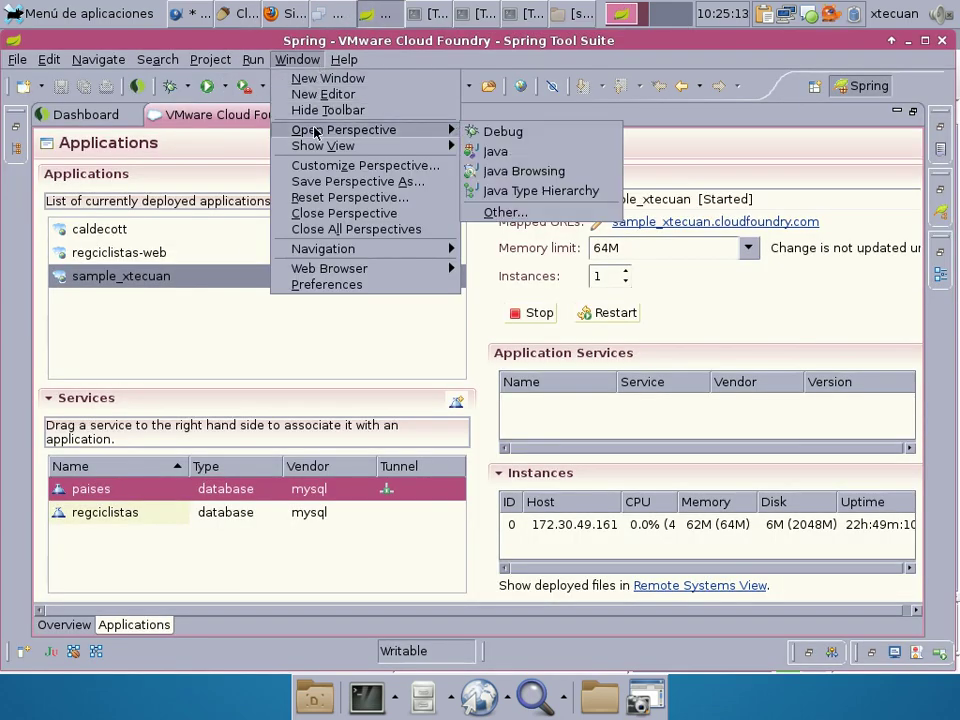
click(540, 212)
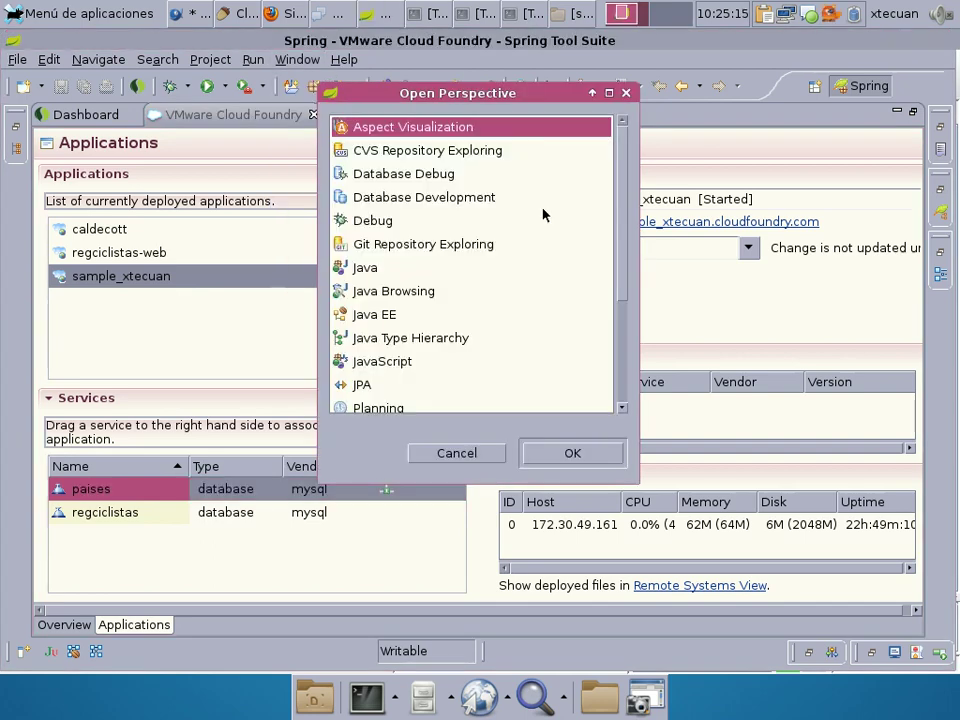
click(411, 199)
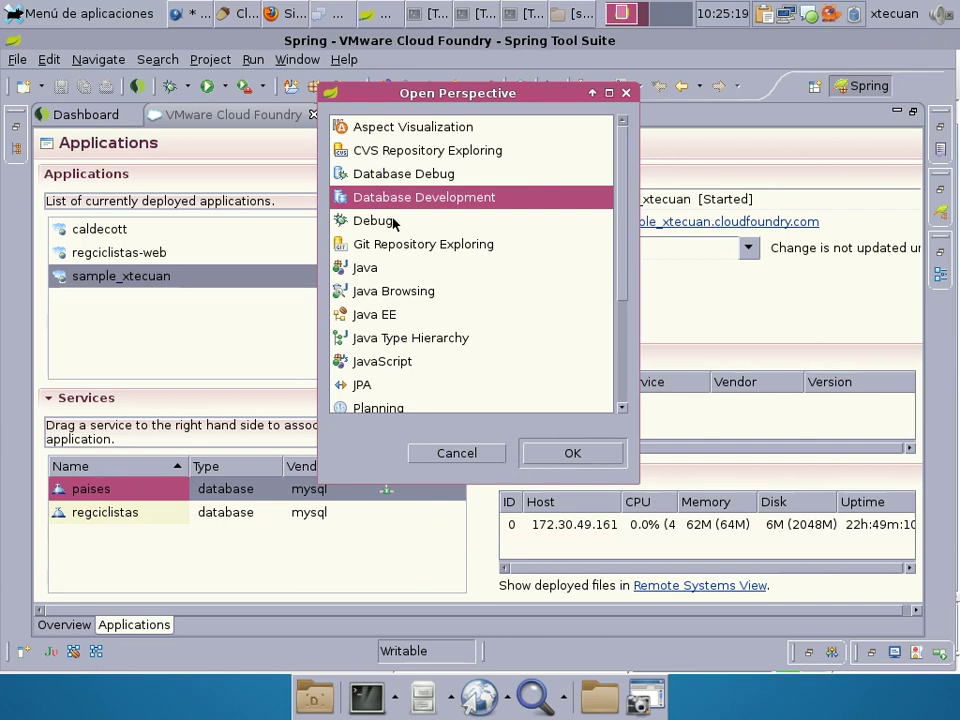
double_click(407, 200)
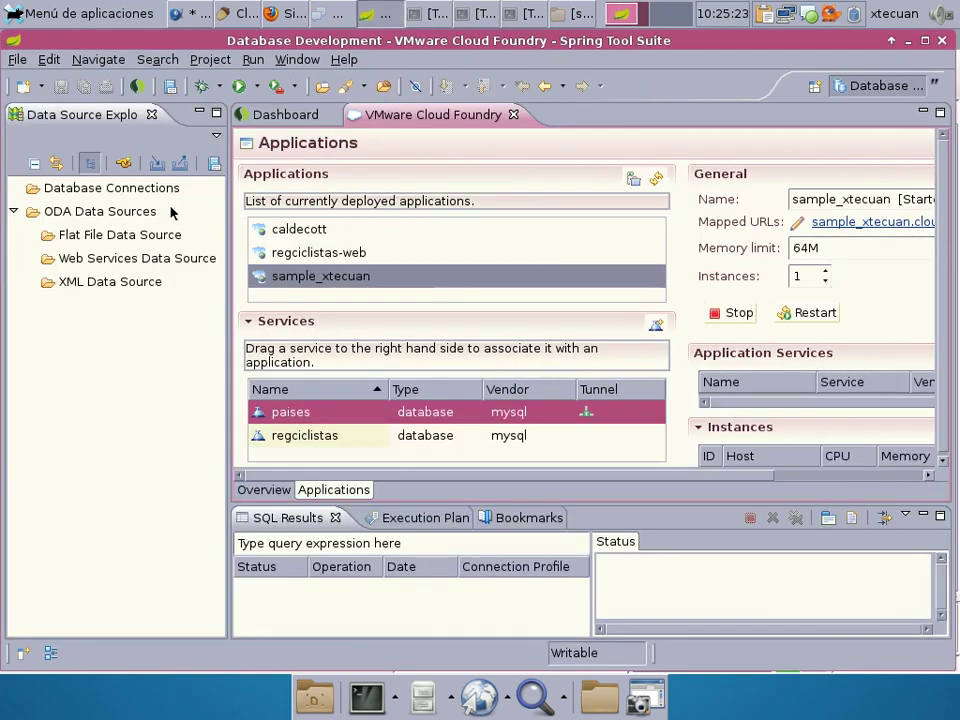
Start a new MySQL connection profile under Database Connections with a new driver definition.
click(120, 193)
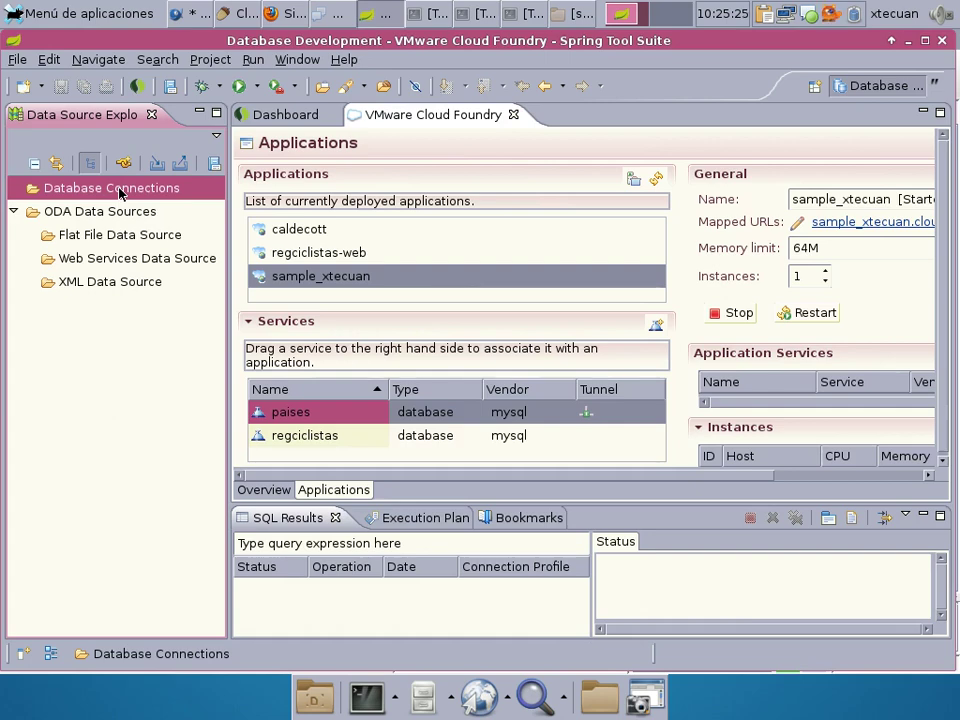
right_click(120, 193)
click(140, 197)
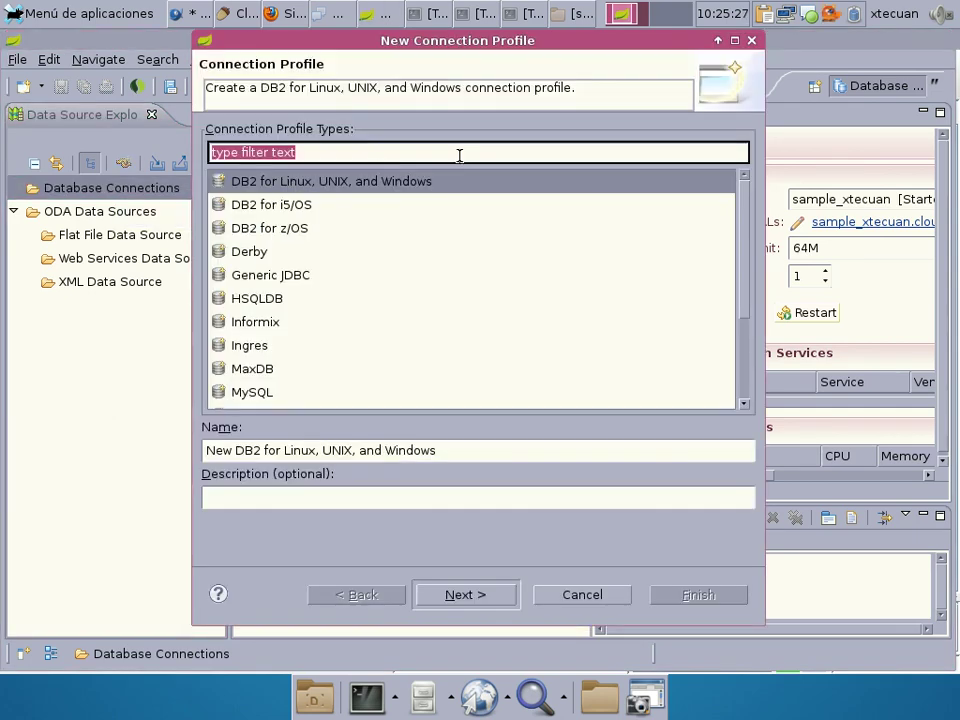
click(276, 393)
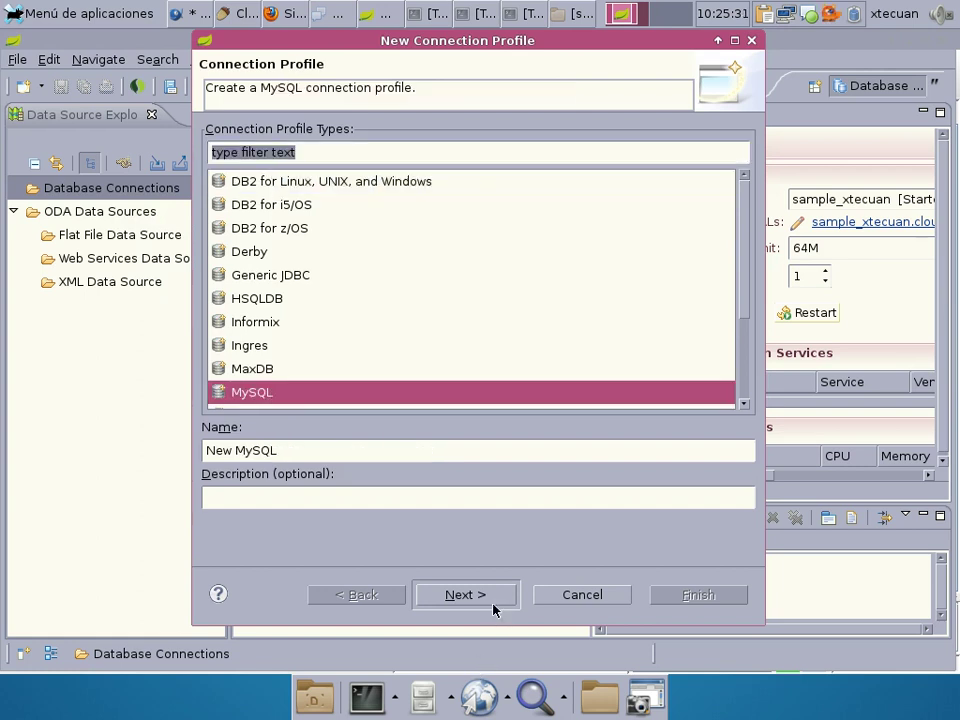
click(489, 598)
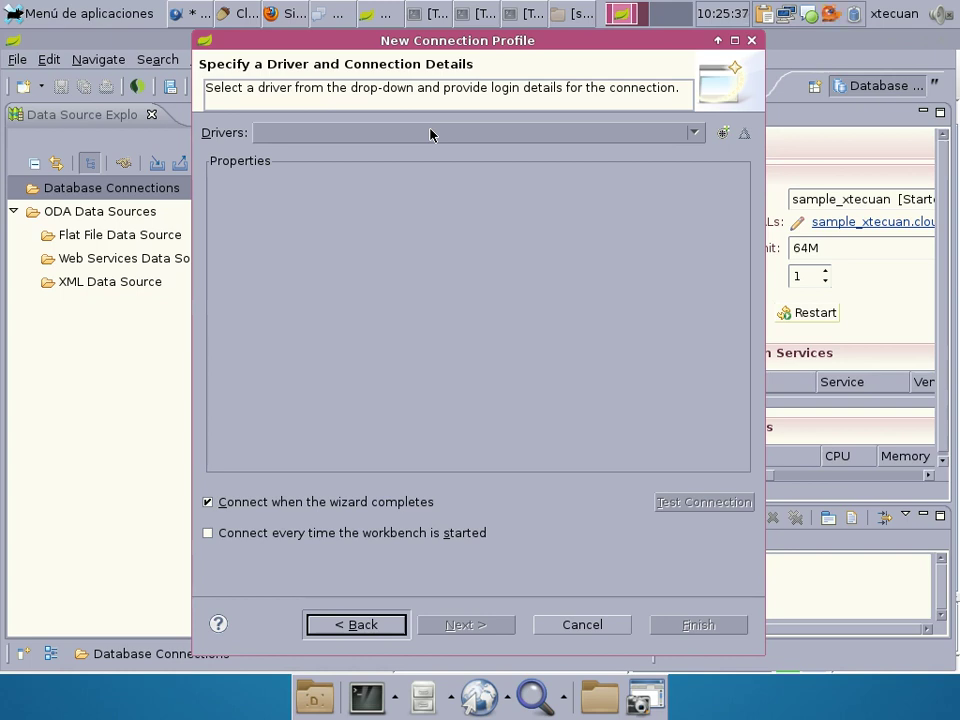
click(724, 134)
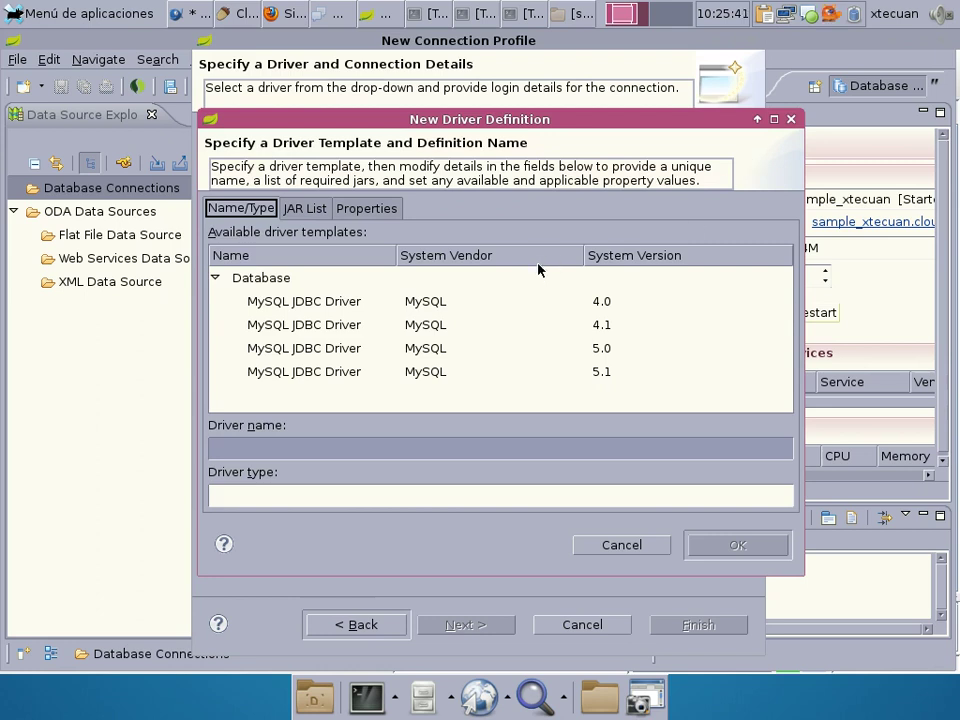
Choose the MySQL JDBC Driver 5.1 template and remove its missing 5.1.0 jar.
click(321, 374)
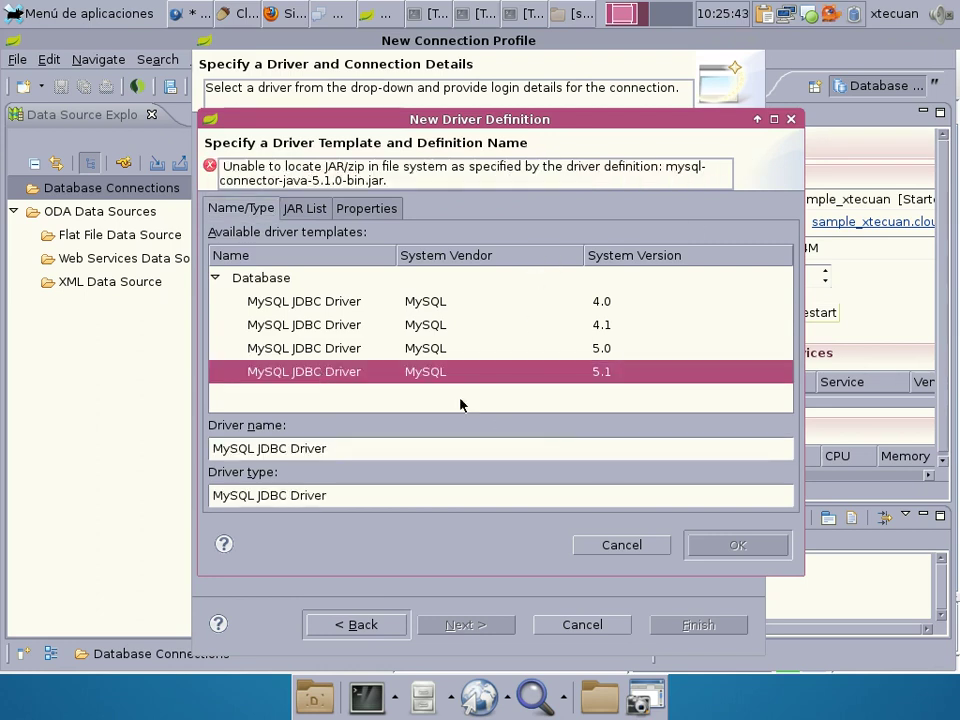
click(310, 208)
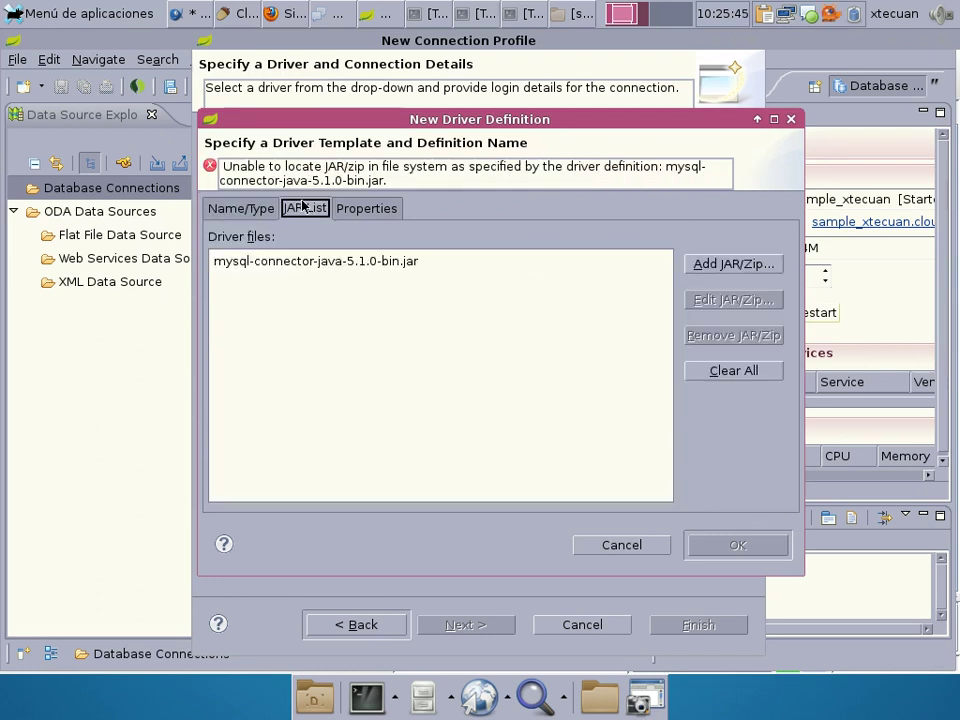
click(366, 265)
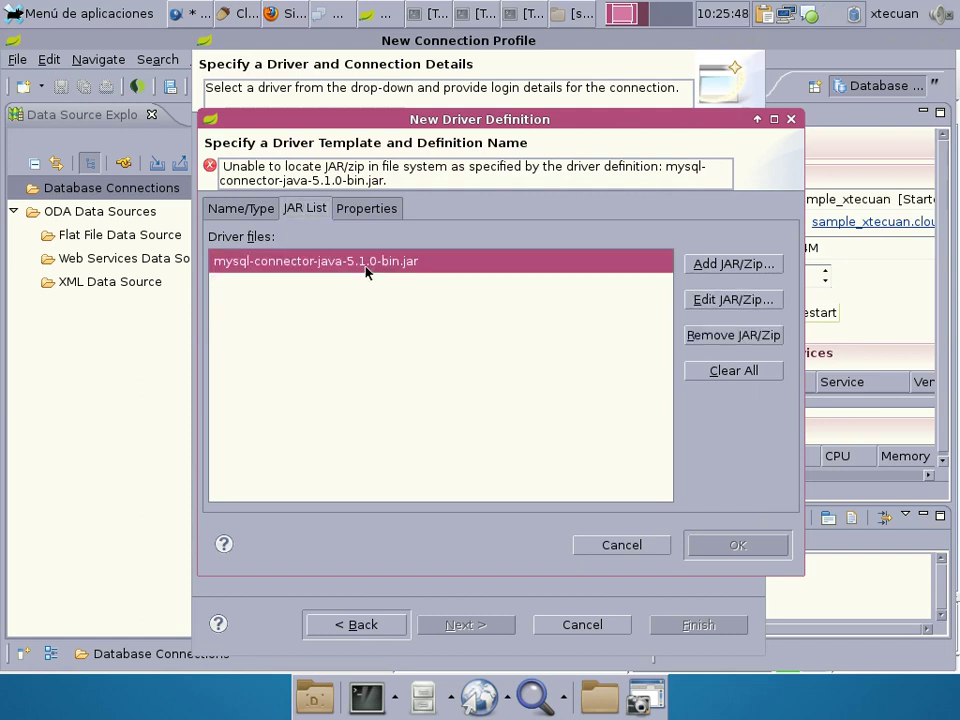
click(698, 338)
Add Java/Installers/mysql-connector-java-5.1.22/mysql-connector-java-5.1.22-bin.jar to the driver's JAR list.
click(716, 268)
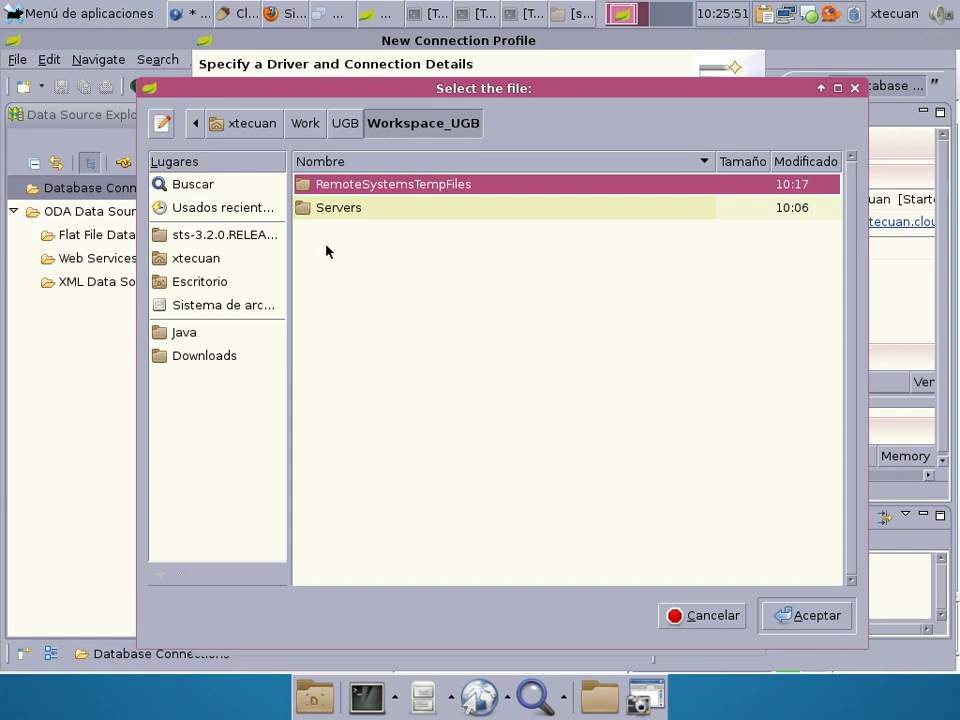
click(196, 336)
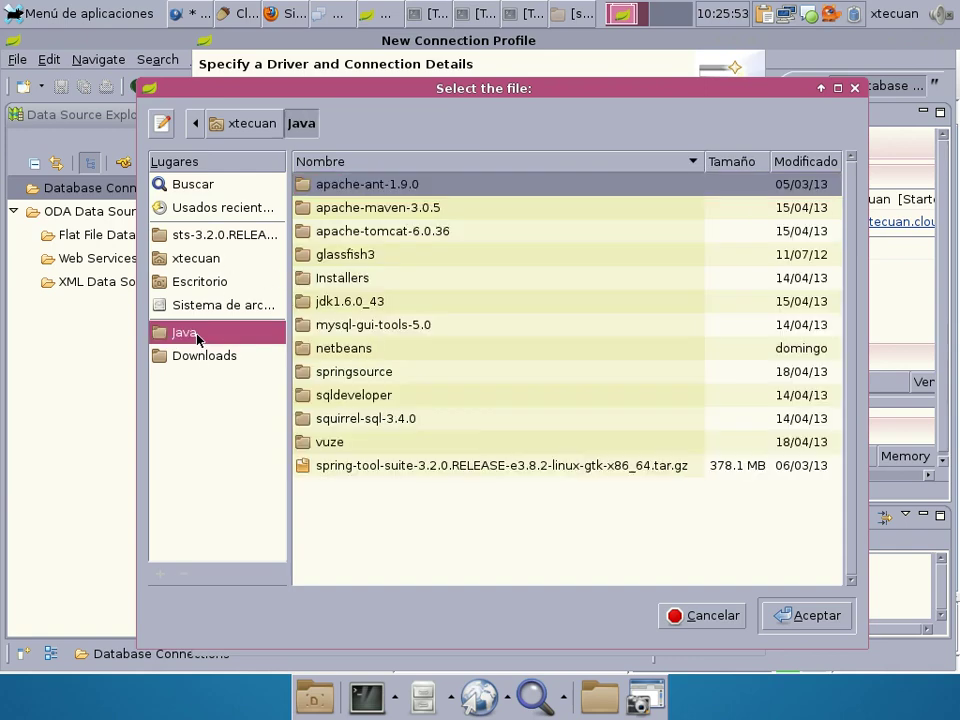
double_click(356, 281)
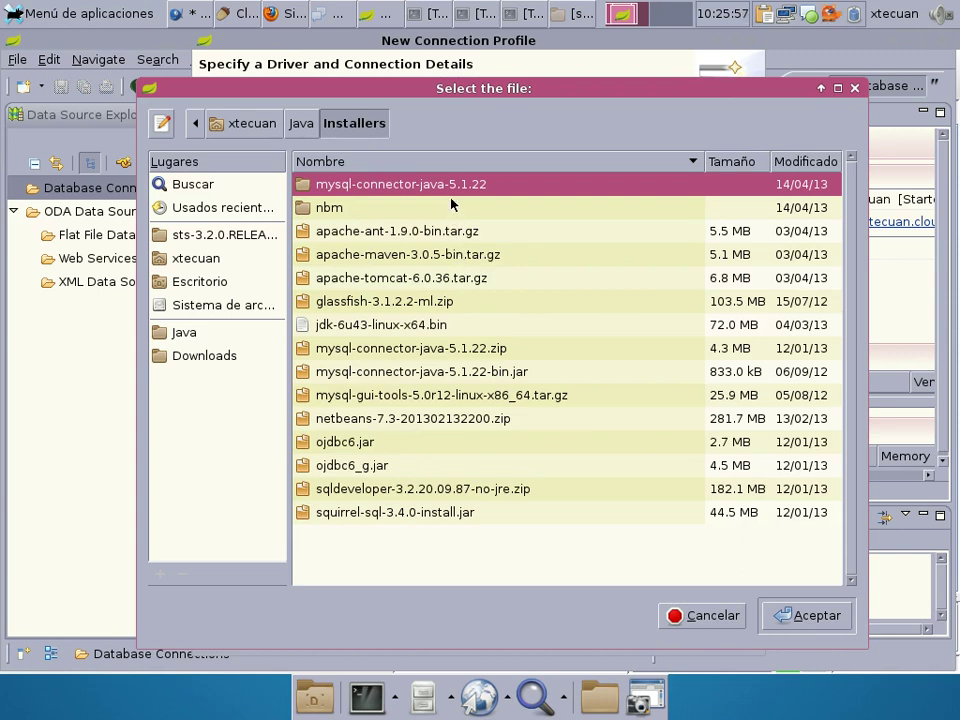
double_click(443, 186)
double_click(418, 313)
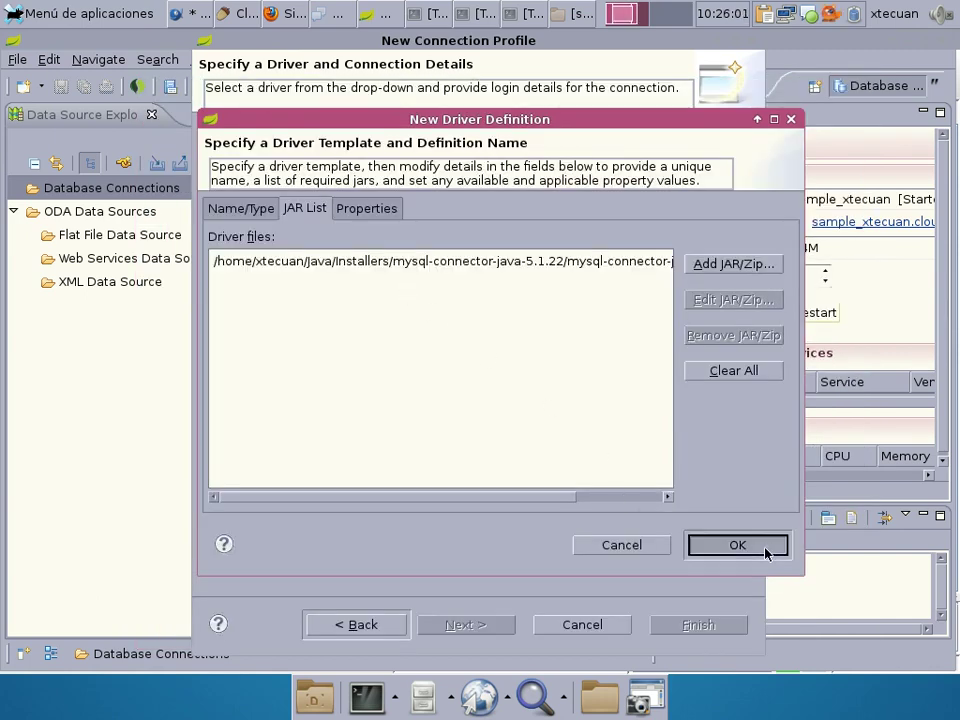
Confirm the new driver definition and set the database name to paises.
click(767, 549)
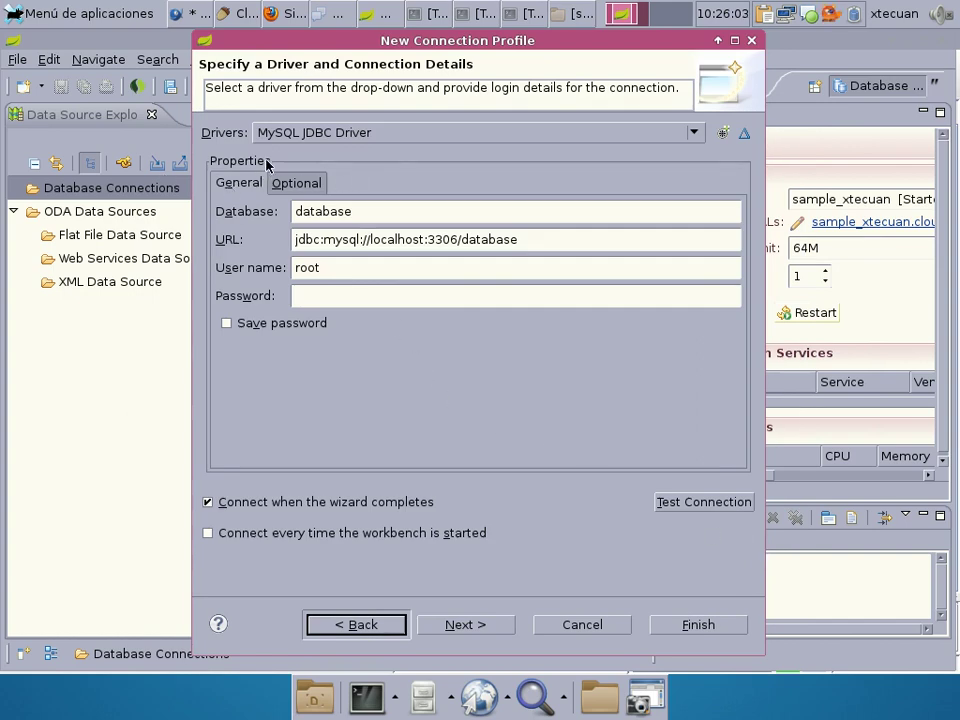
double_click(358, 208)
text(pai)
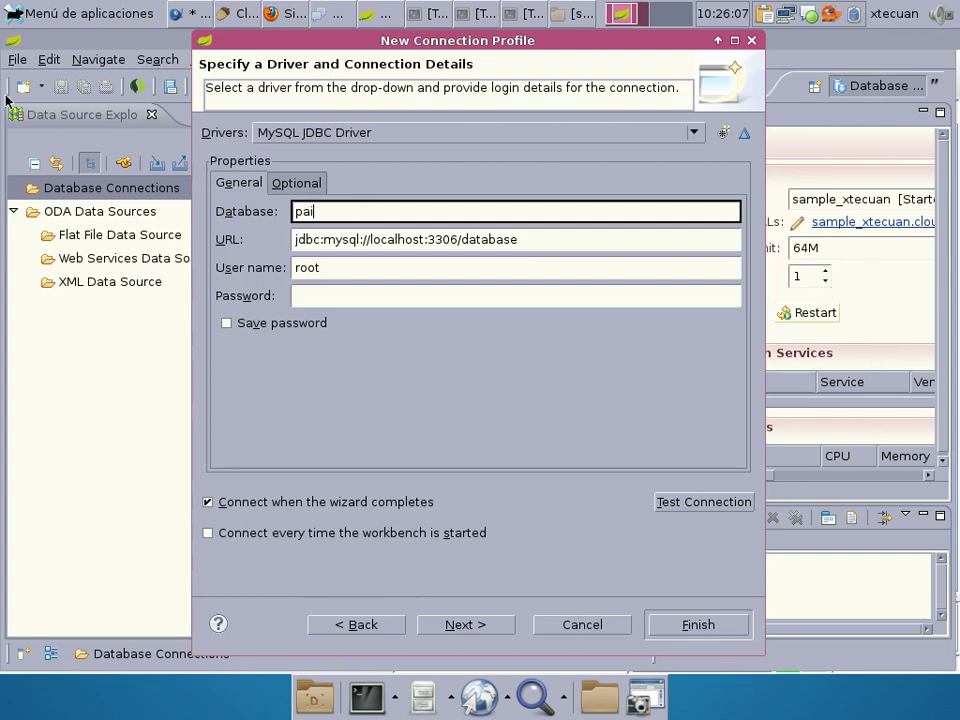
text(ses)
Replace the connection URL with the tunnel JDBC URL on 127.0.0.1:10100 from the notes.
click(175, 13)
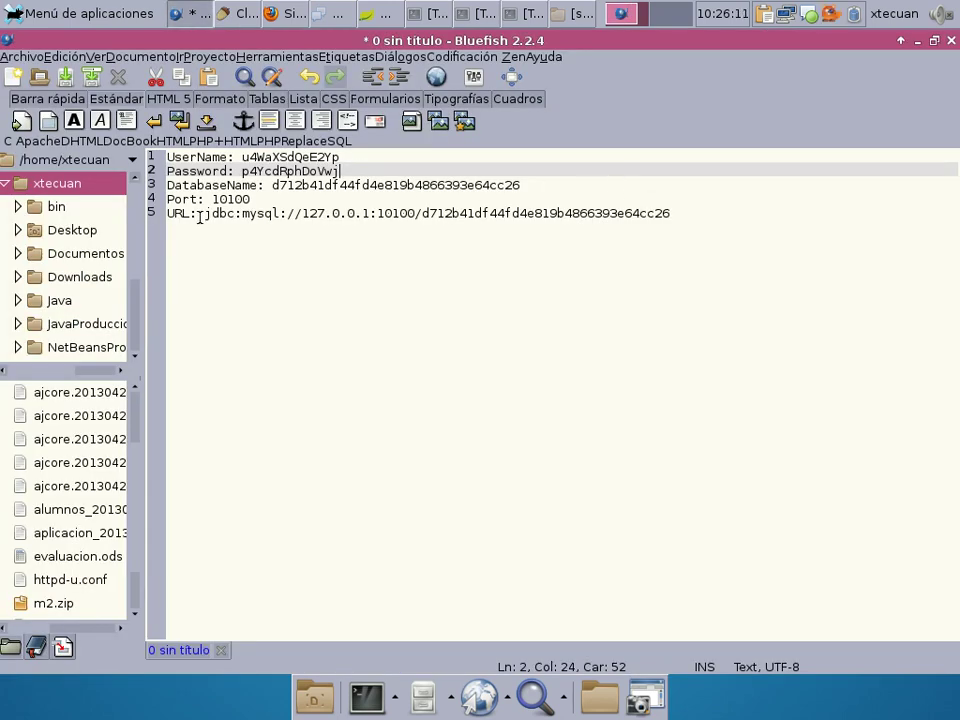
drag(204, 213, 701, 208)
key(ctrl+c)
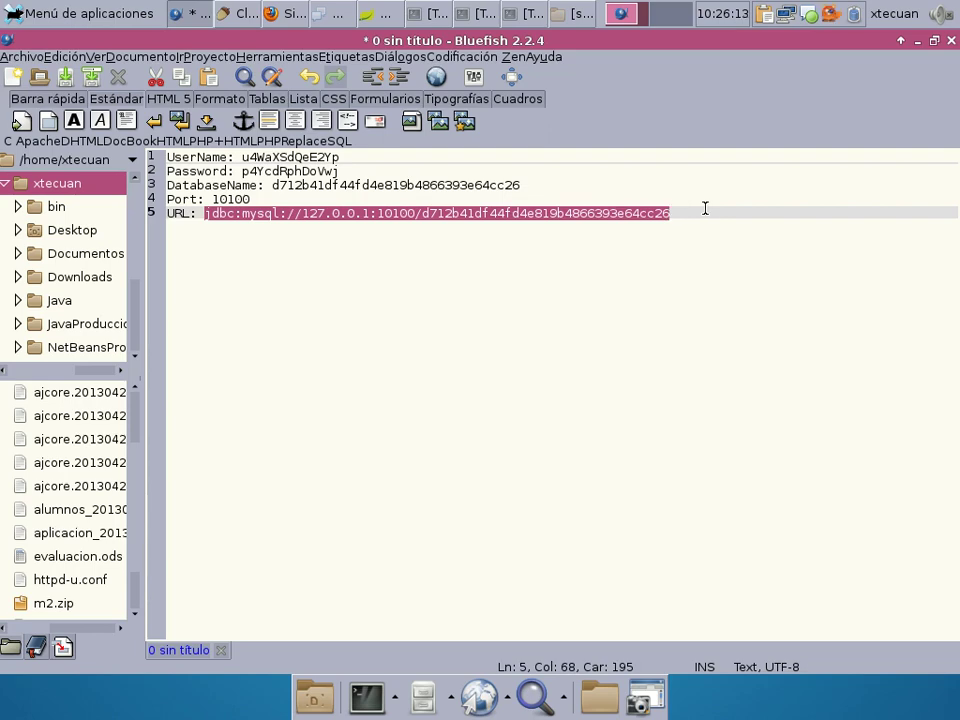
click(198, 13)
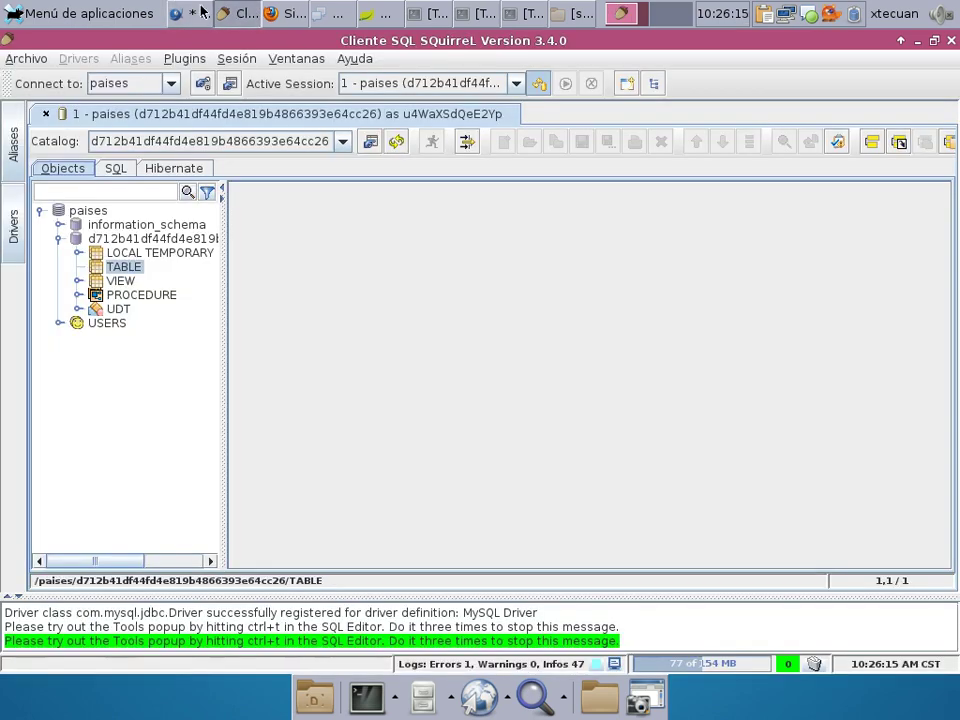
click(285, 12)
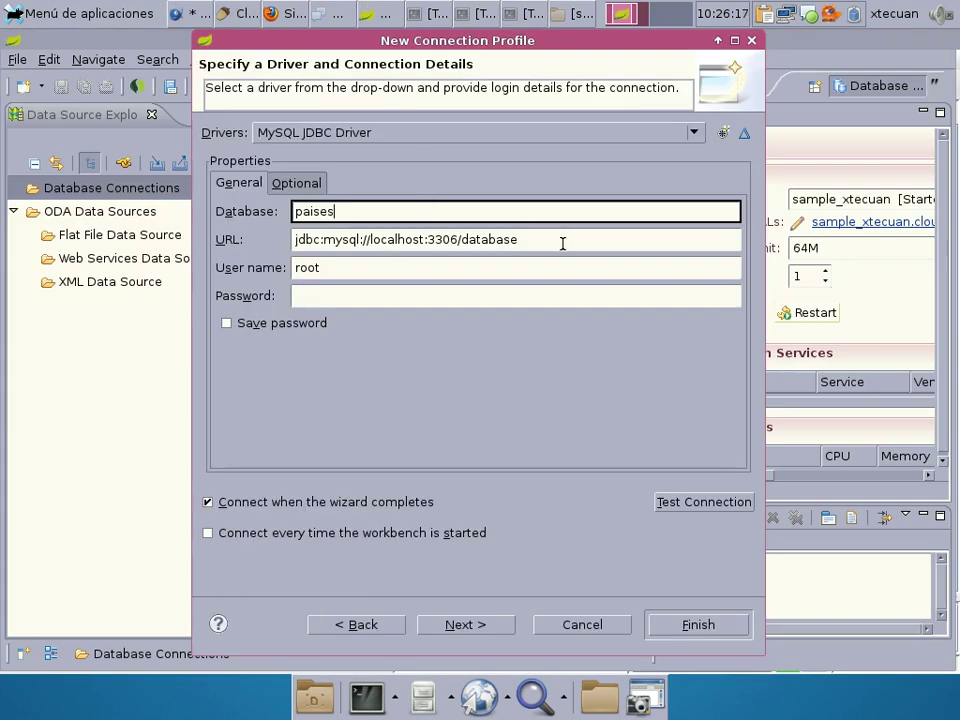
drag(563, 244, 156, 221)
key(ctrl+v)
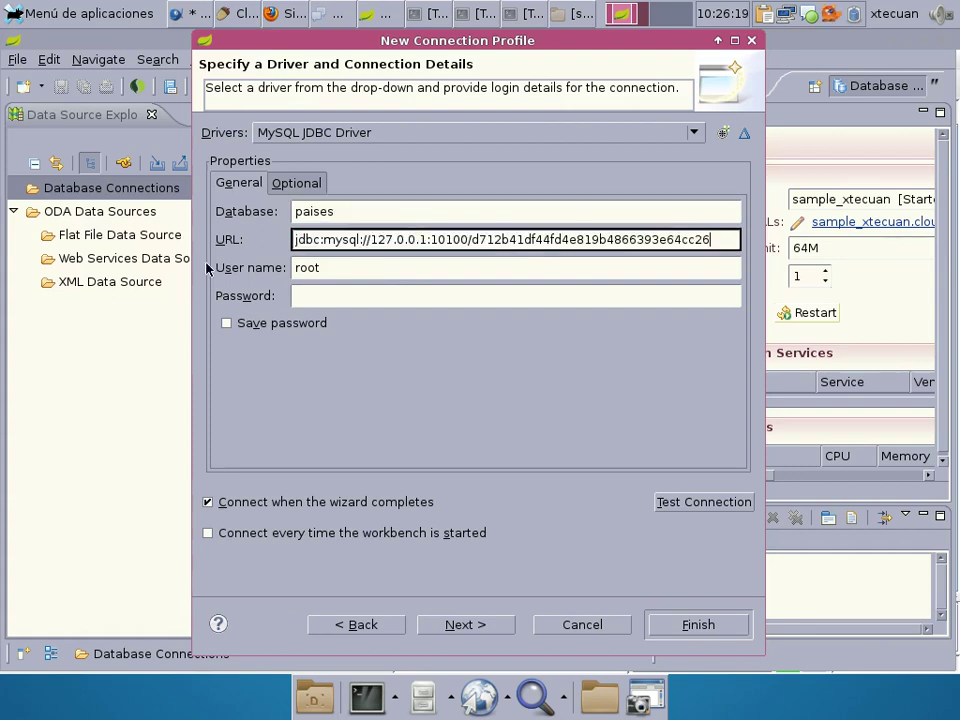
Replace the default user name root with the service username copied from the notes.
double_click(307, 268)
key(BackSpace)
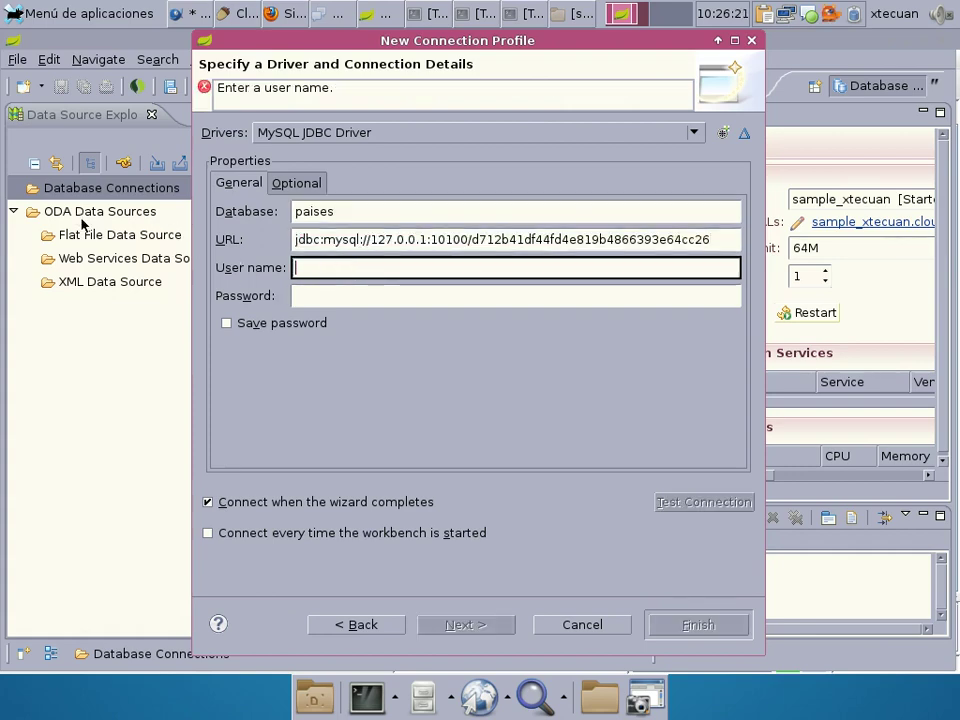
click(190, 13)
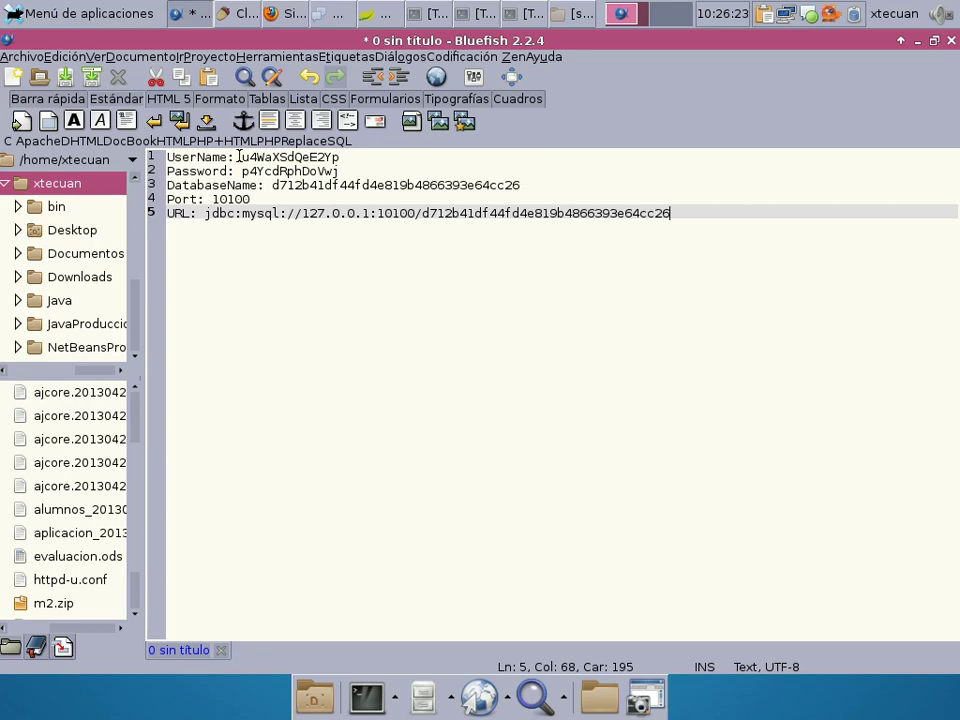
drag(240, 157, 341, 157)
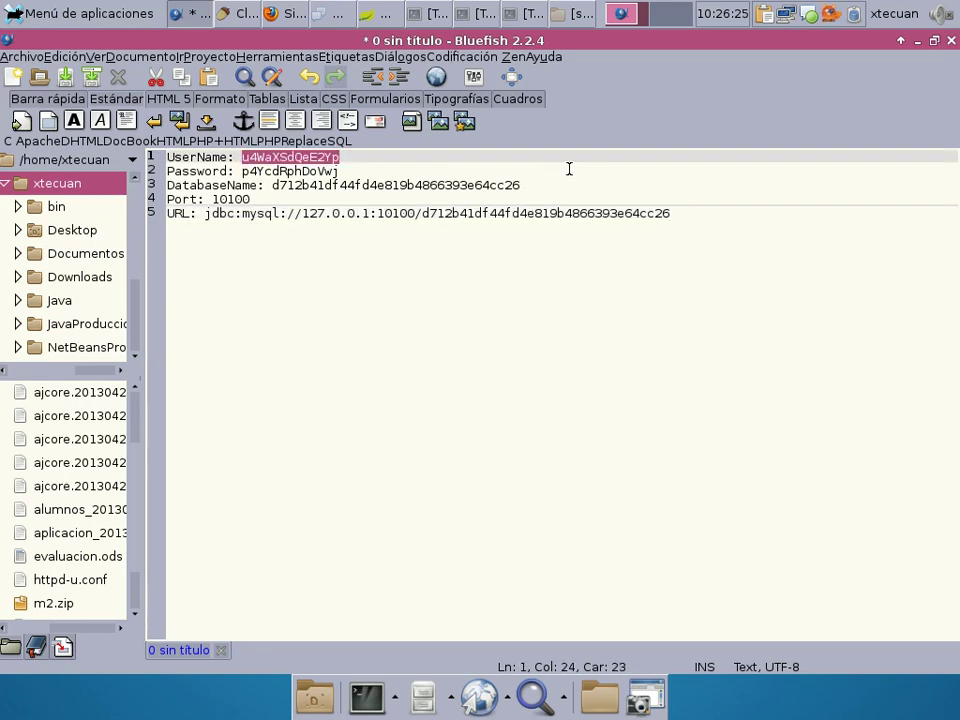
key(ctrl+c)
key(alt+Tab)
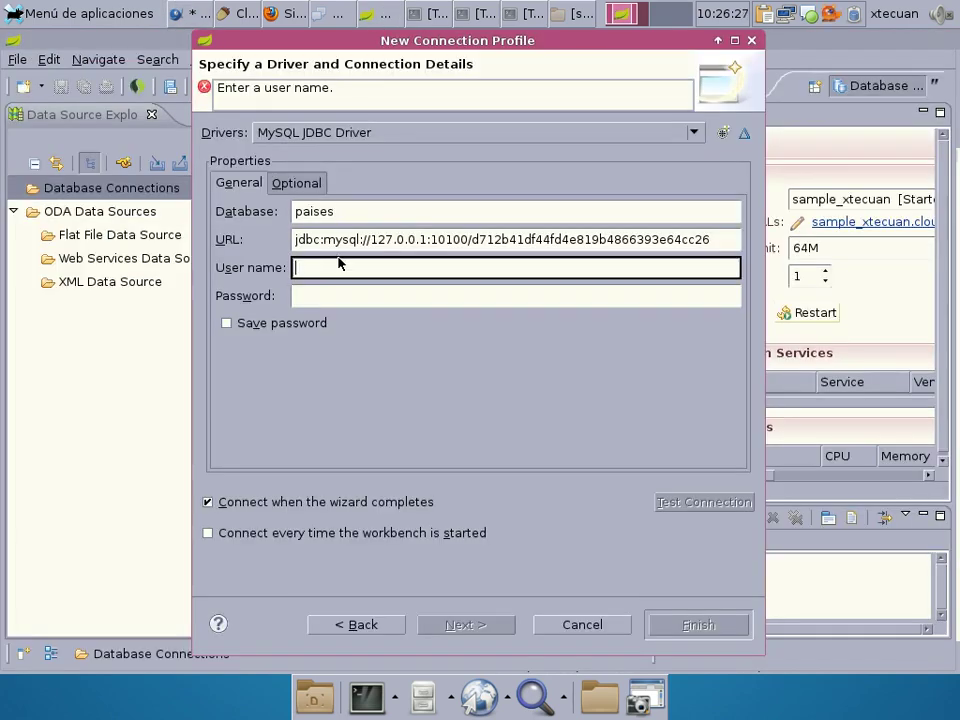
key(ctrl+v)
key(Tab)
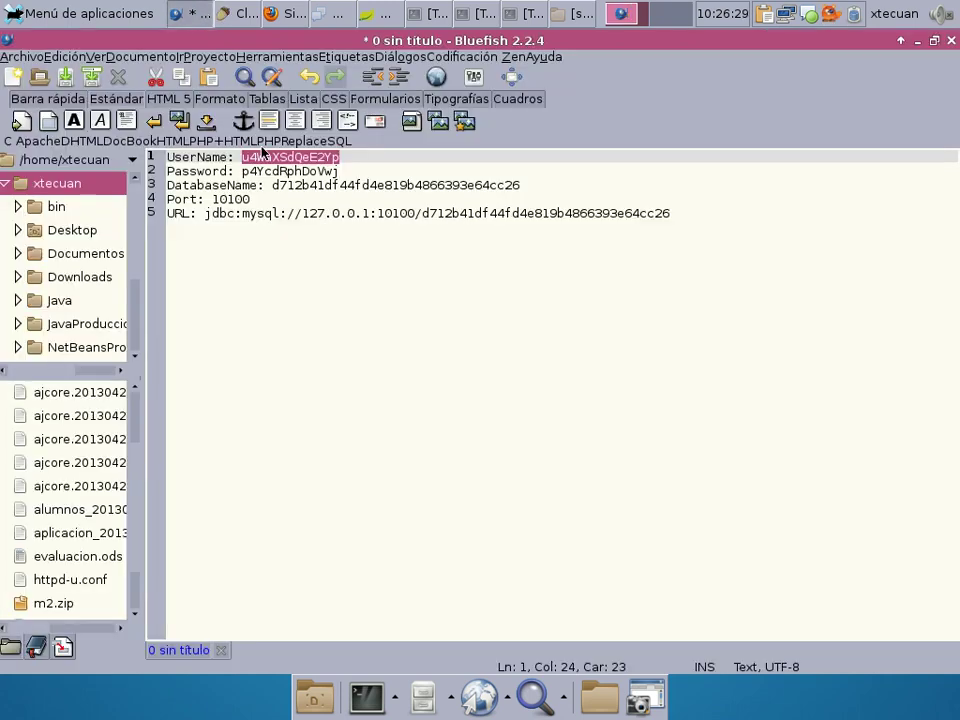
Paste the service password from the notes, enable Save password, and test the connection.
click(185, 13)
drag(242, 171, 532, 166)
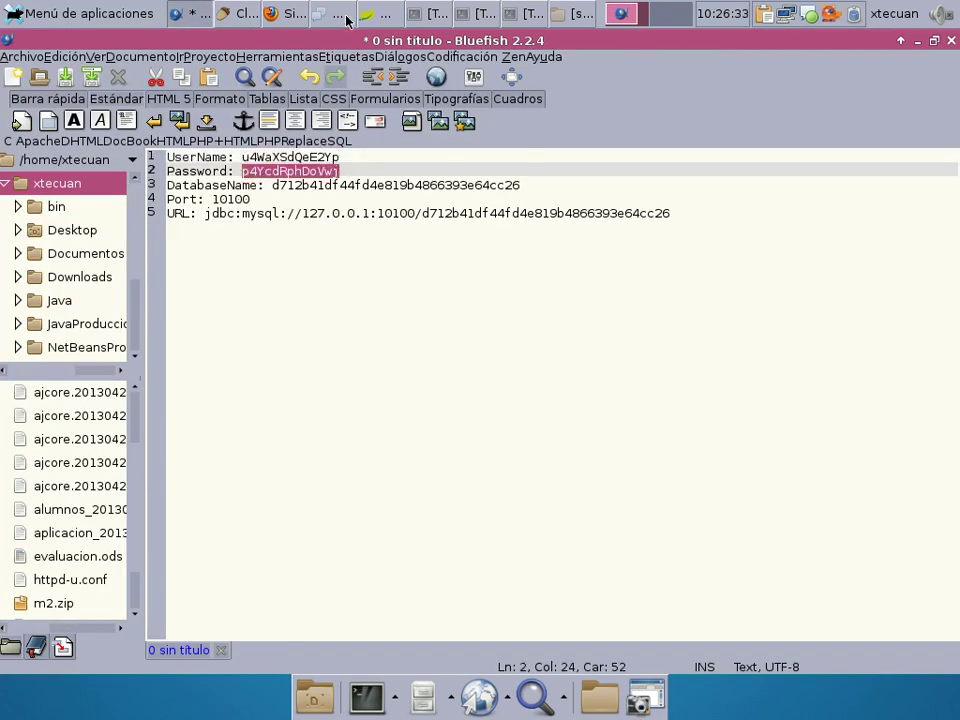
click(414, 16)
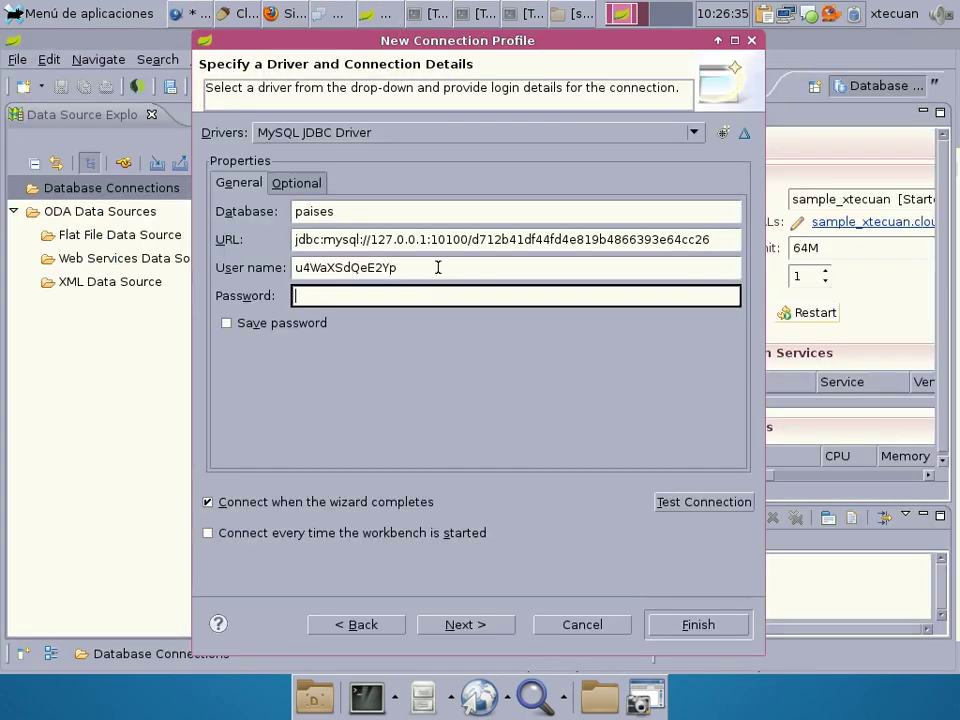
key(ctrl+v)
click(236, 325)
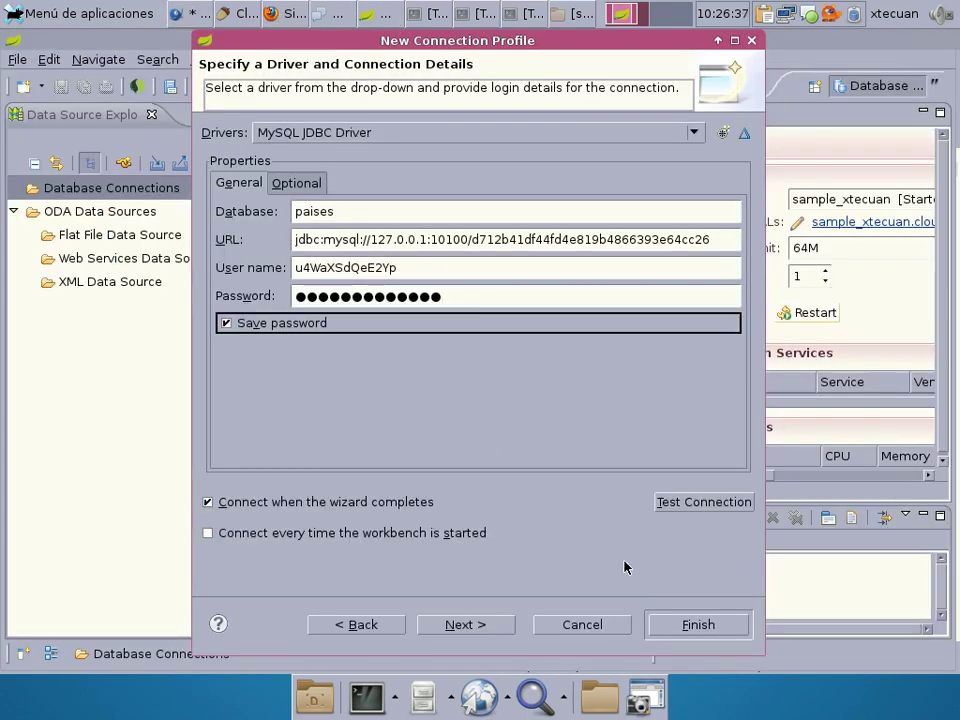
click(705, 501)
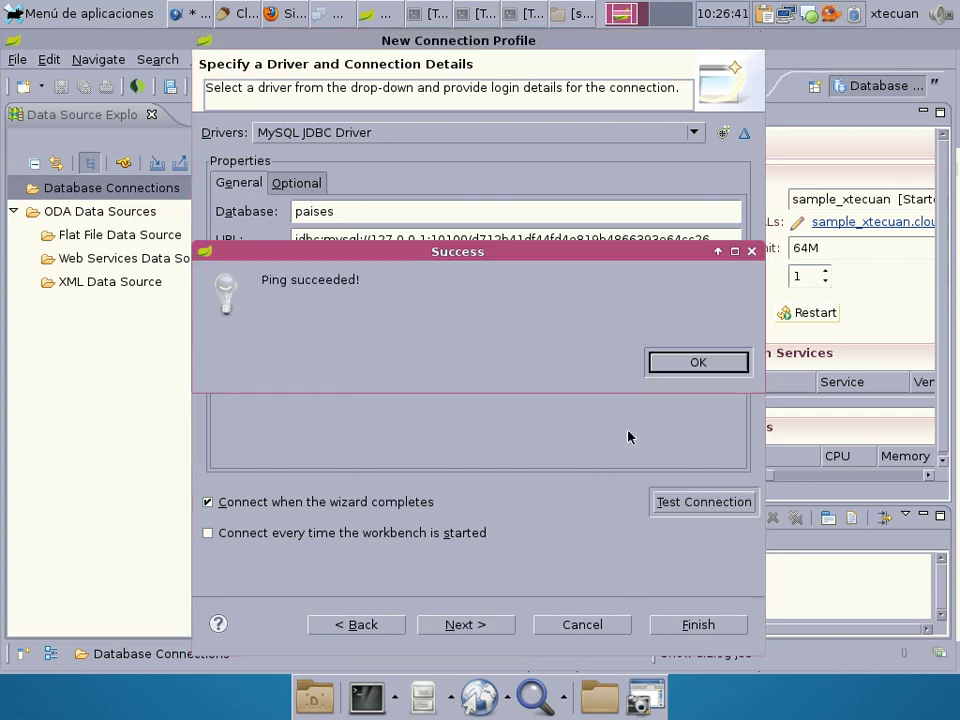
Dismiss the Ping succeeded message, review the Summary page and finish the New MySQL profile.
click(730, 362)
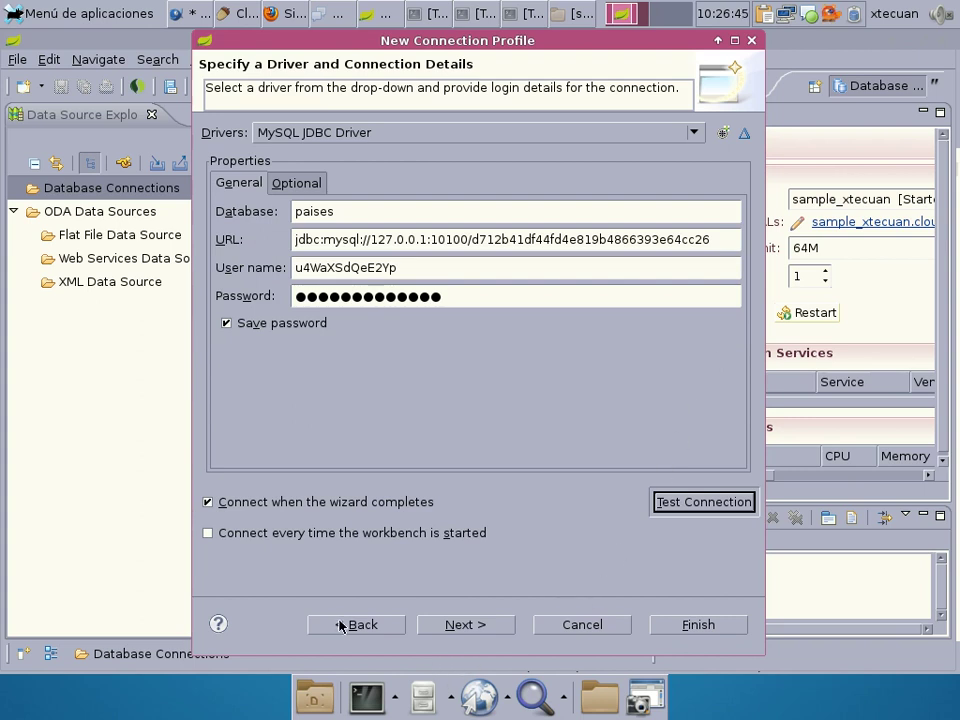
click(482, 628)
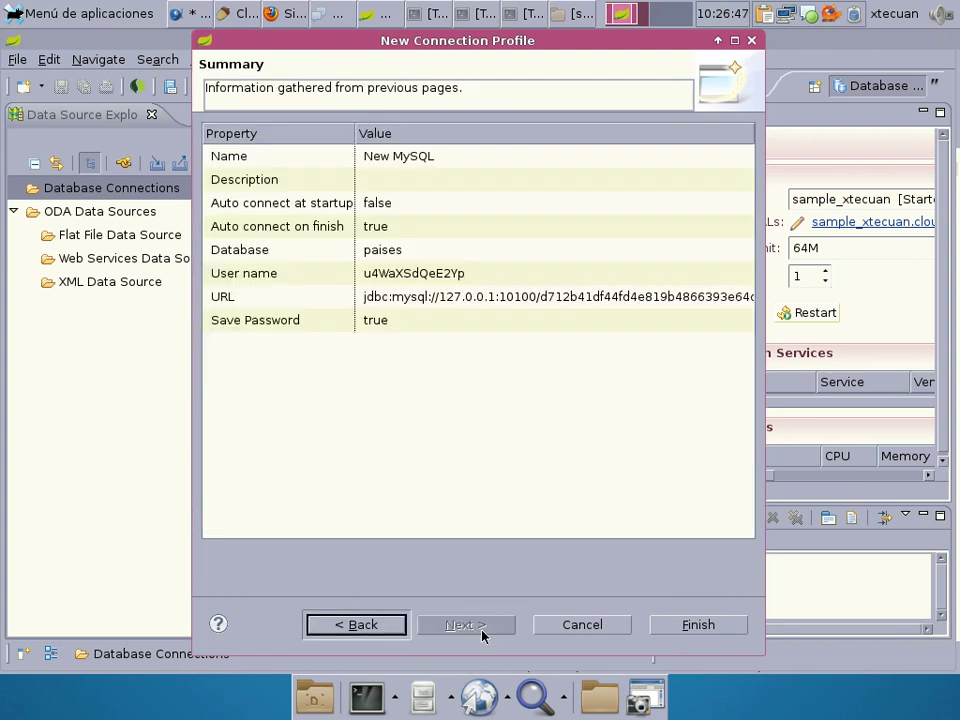
click(650, 626)
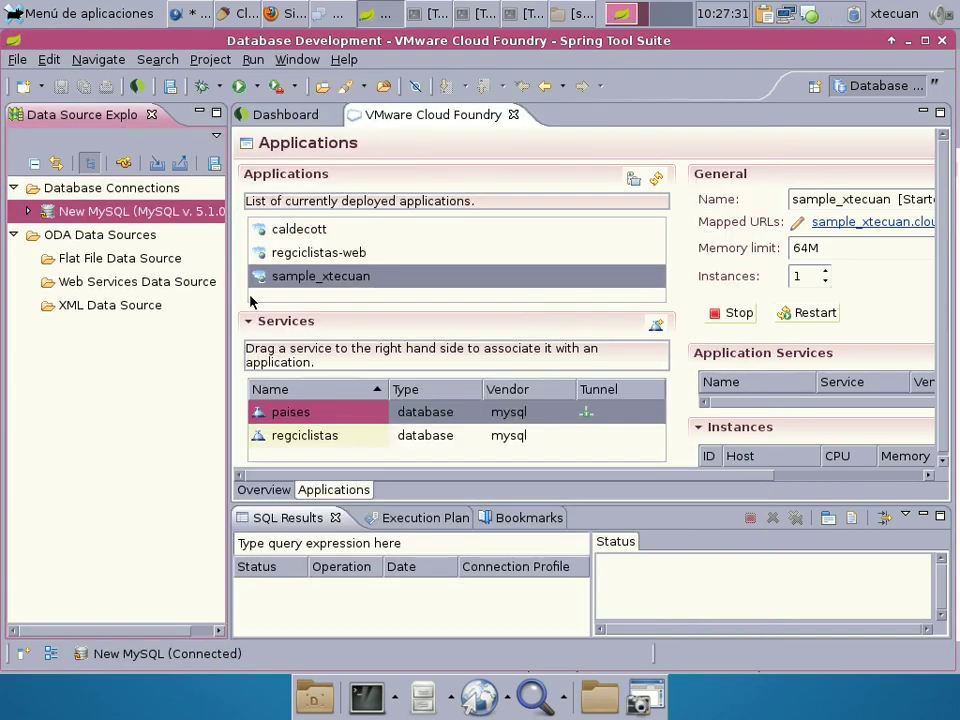
Expand New MySQL > paises > Schemas > paises > Tables in the explorer.
click(30, 213)
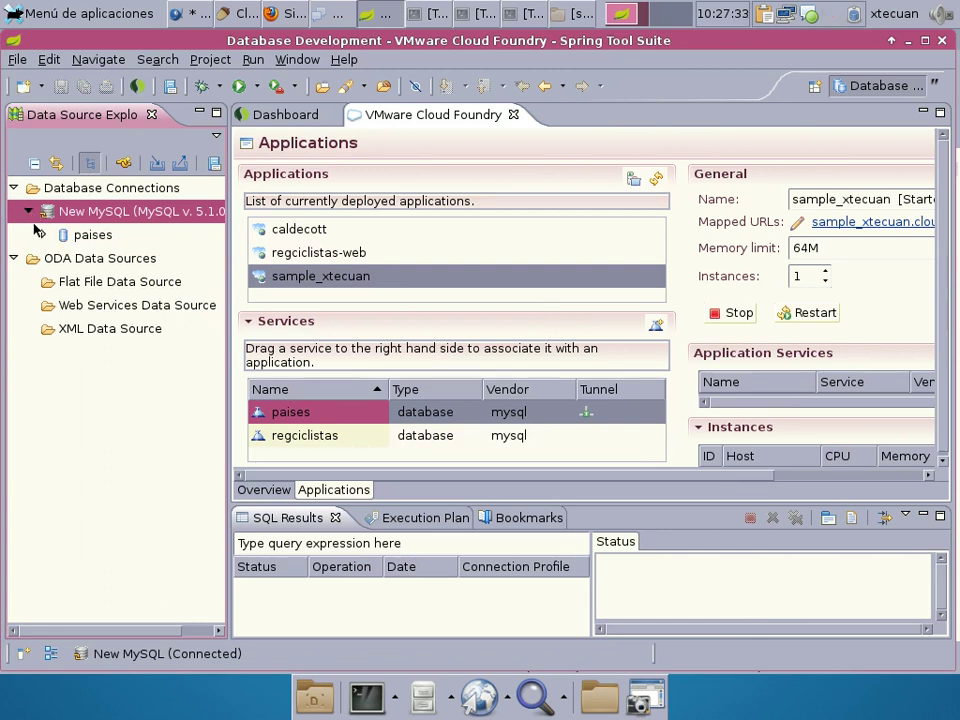
click(44, 235)
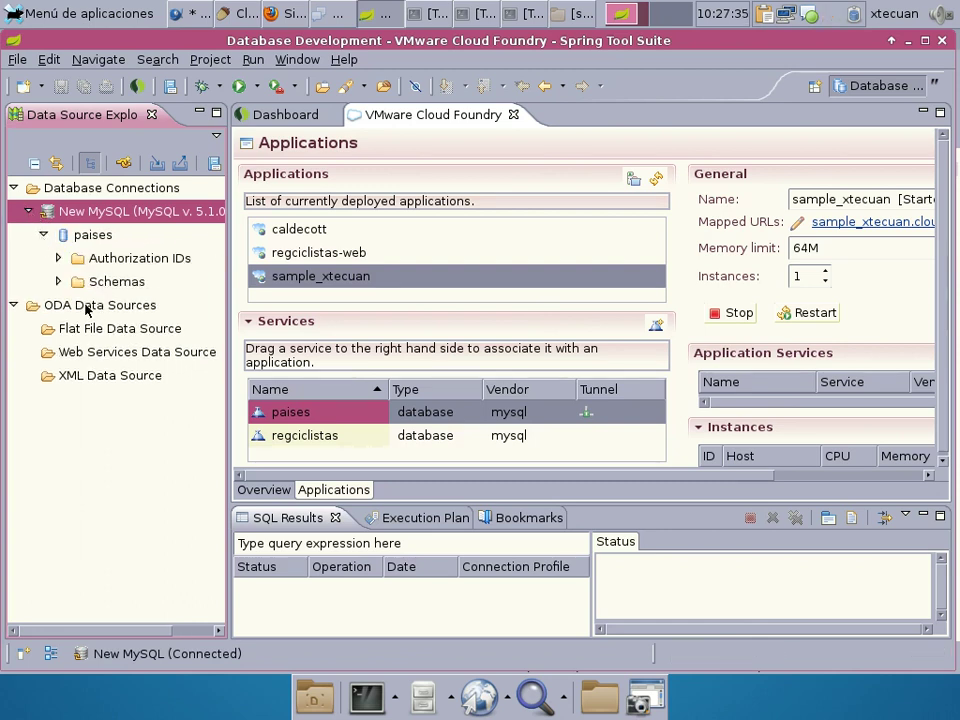
click(58, 283)
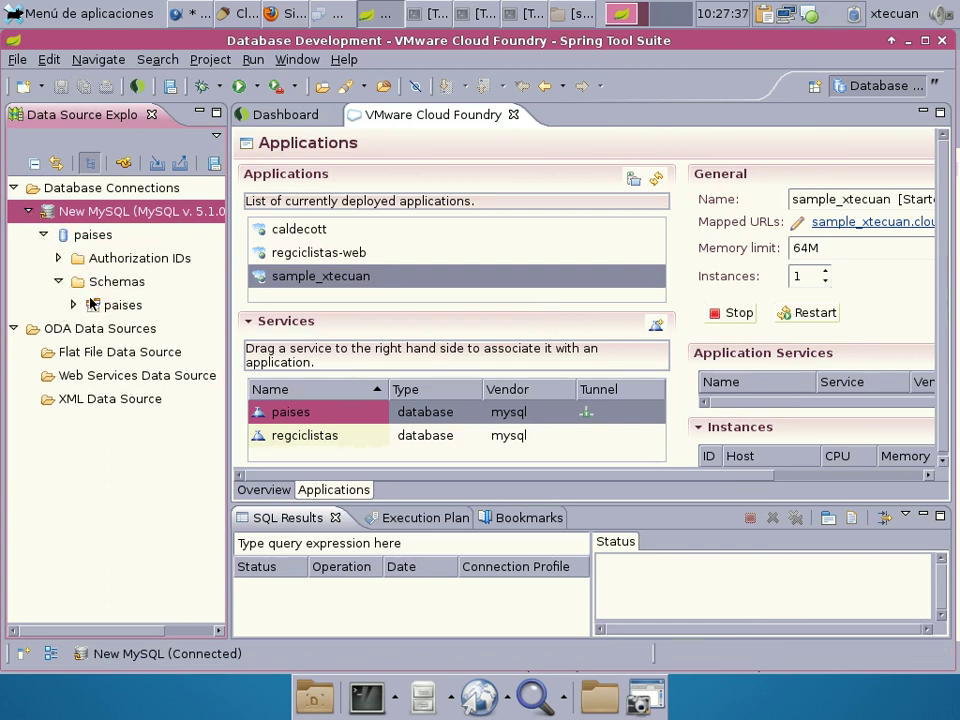
click(75, 305)
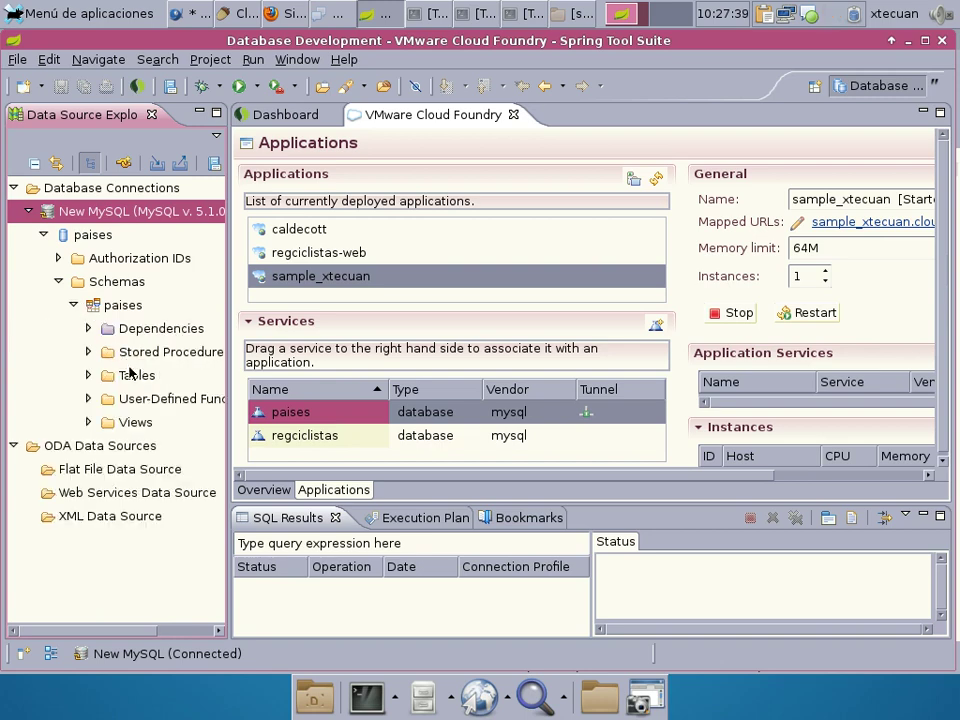
click(89, 375)
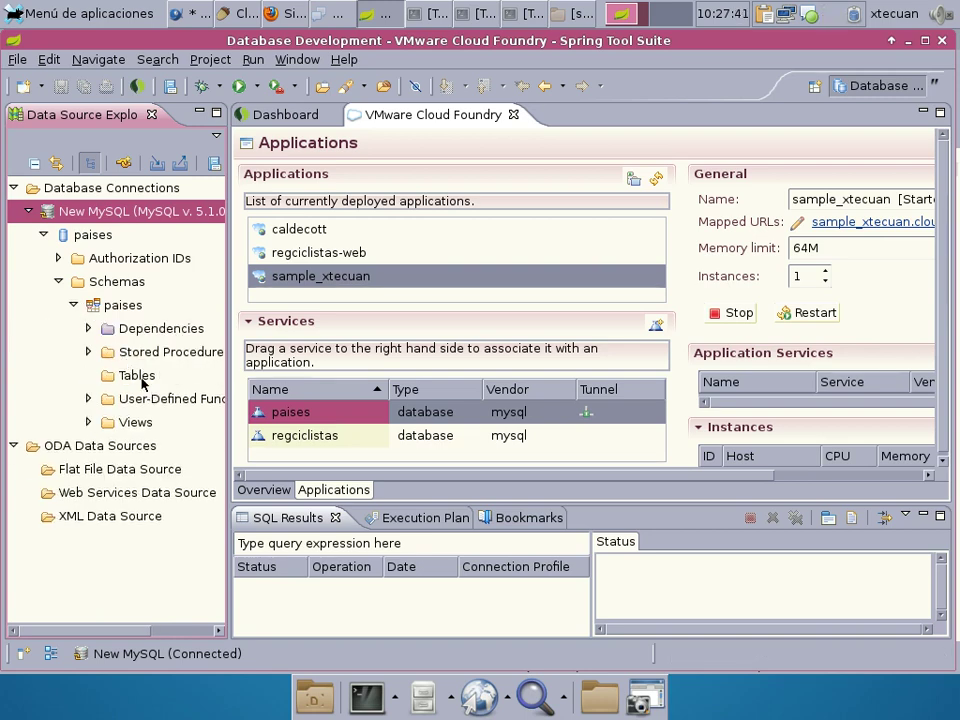
Refresh the Tables folder and widen the Data Source Explorer panel.
right_click(143, 374)
click(185, 381)
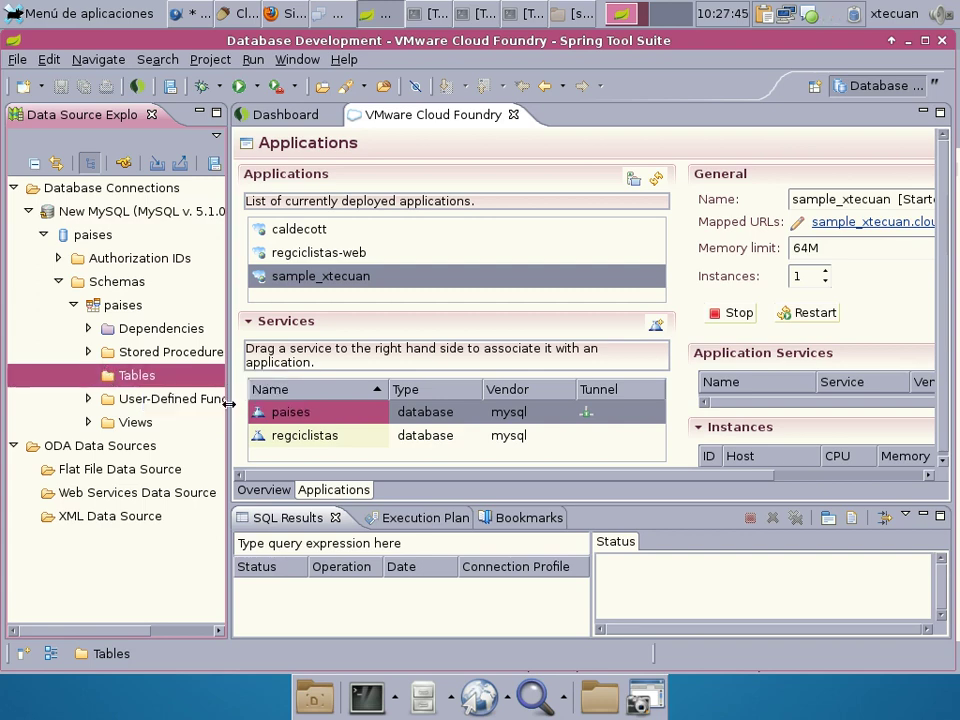
drag(229, 402, 456, 400)
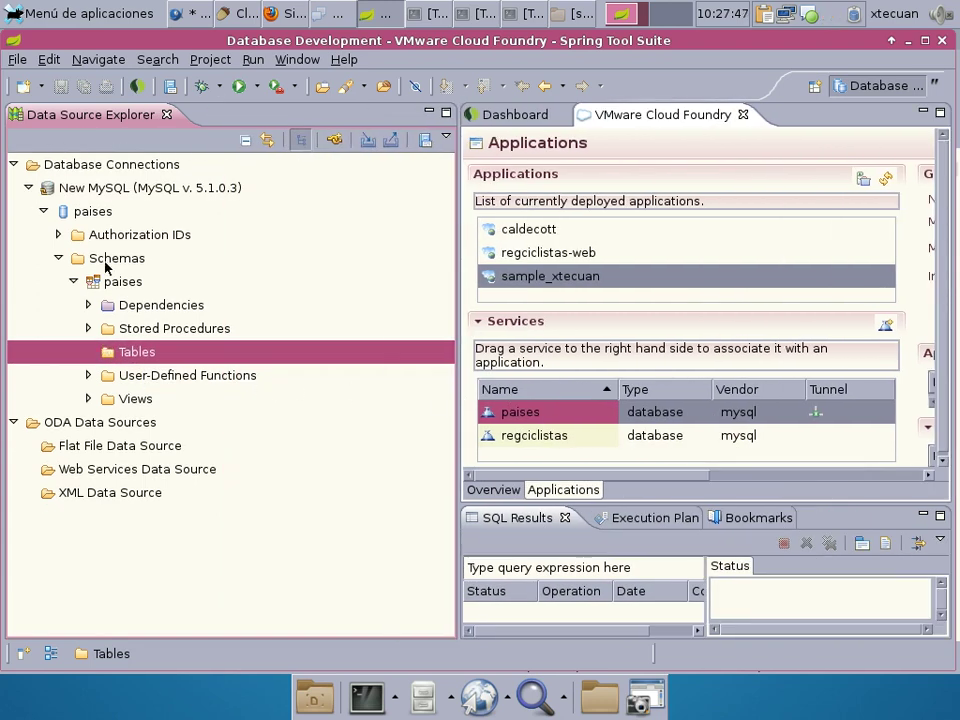
right_click(89, 190)
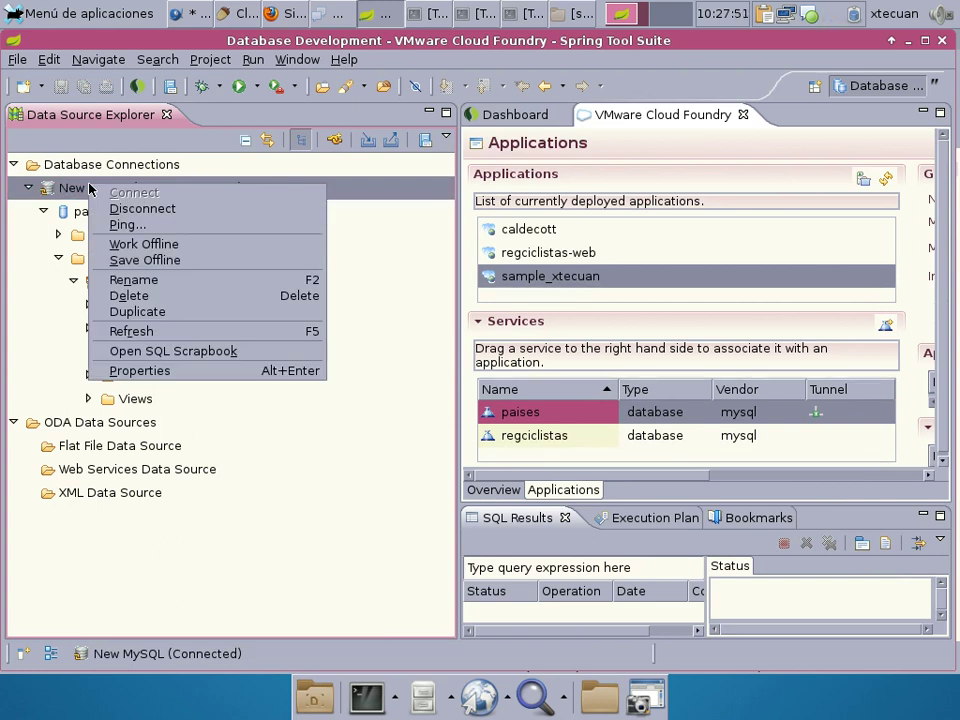
Open SQL Scrapbook 0 for New MySQL, leaving the database Type drop-down unselected.
click(179, 352)
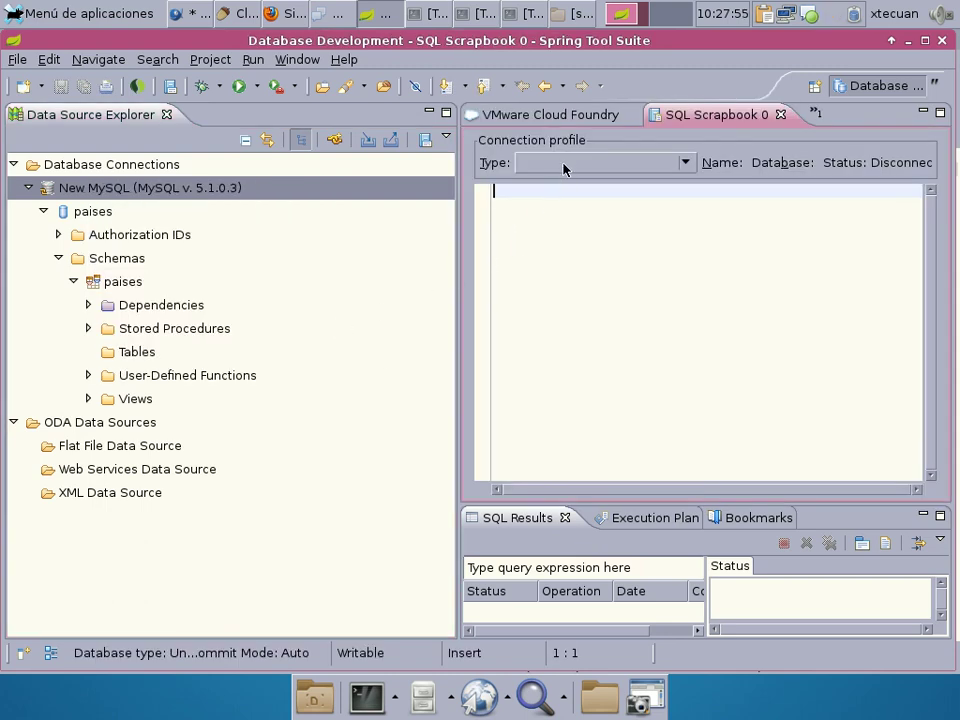
click(563, 170)
click(432, 239)
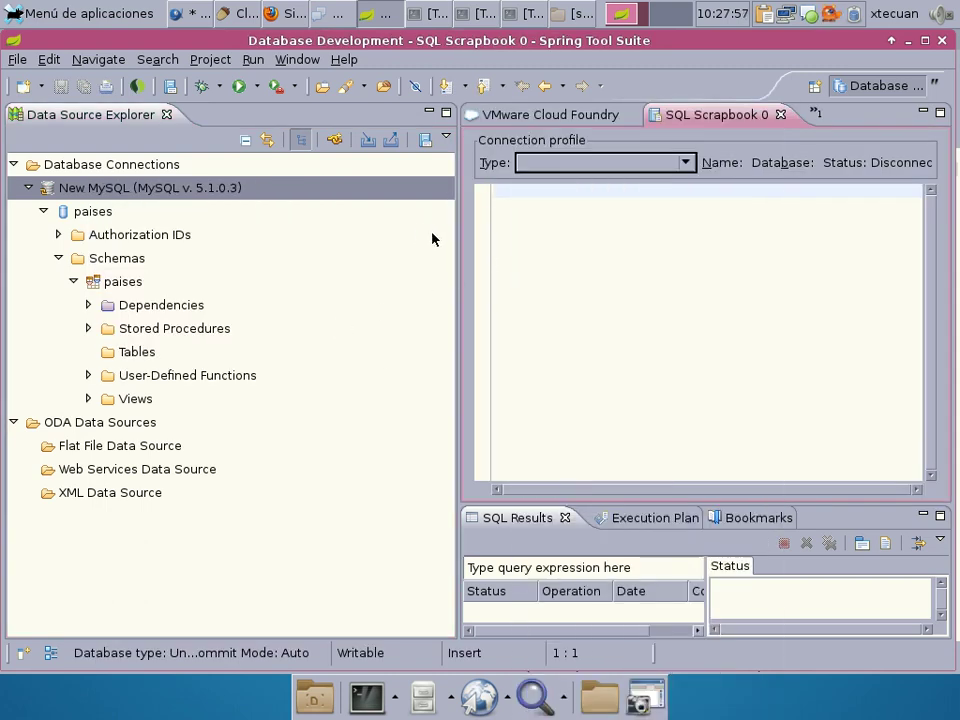
click(561, 169)
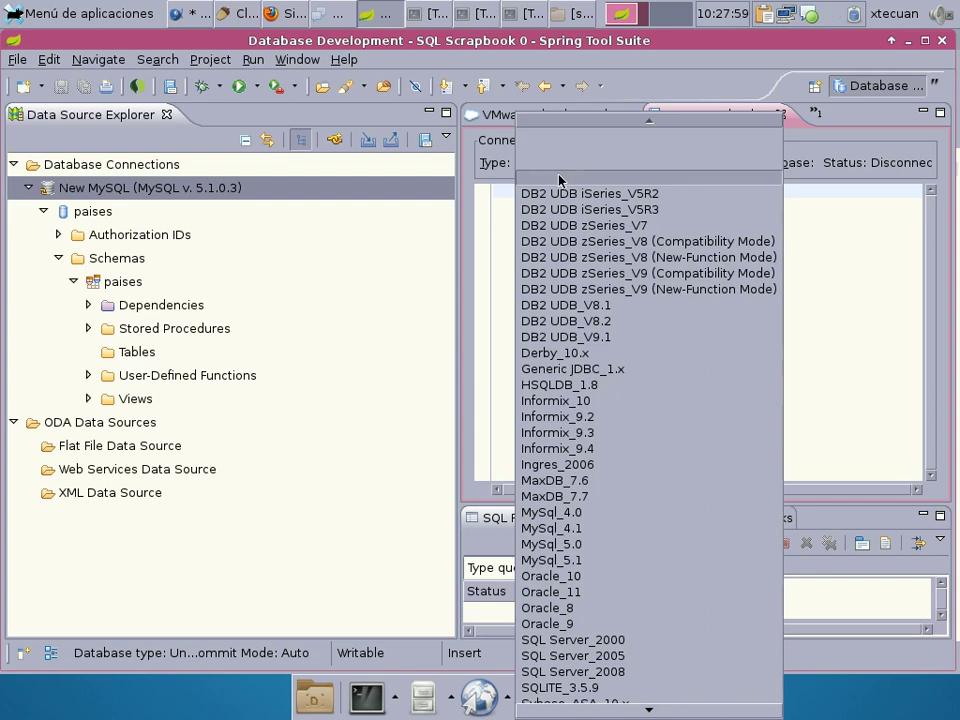
scroll(560, 180, down, 2)
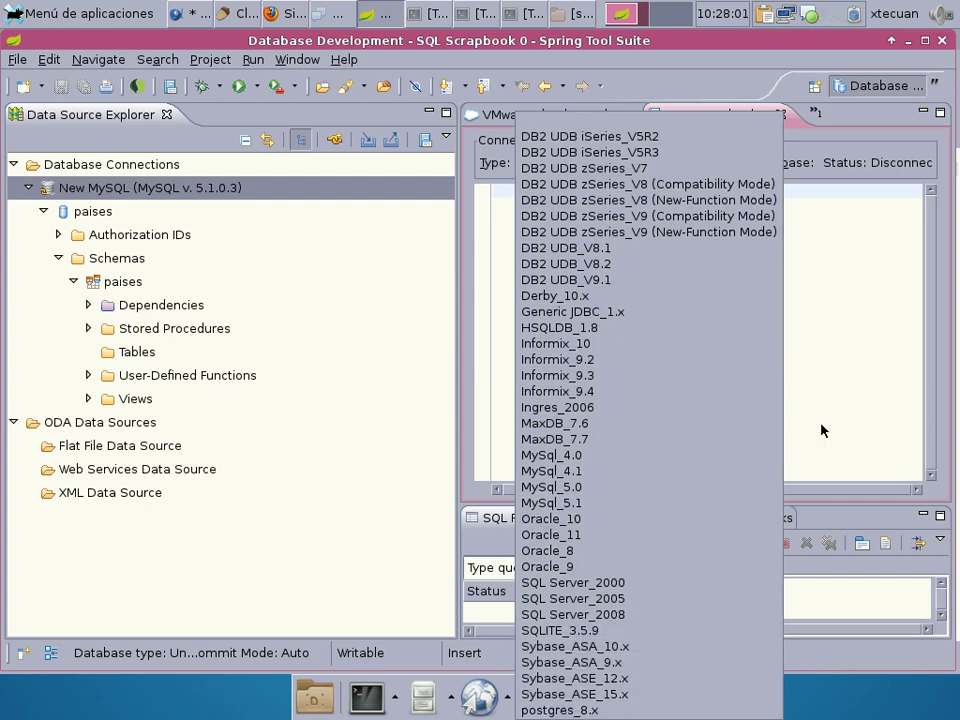
click(821, 430)
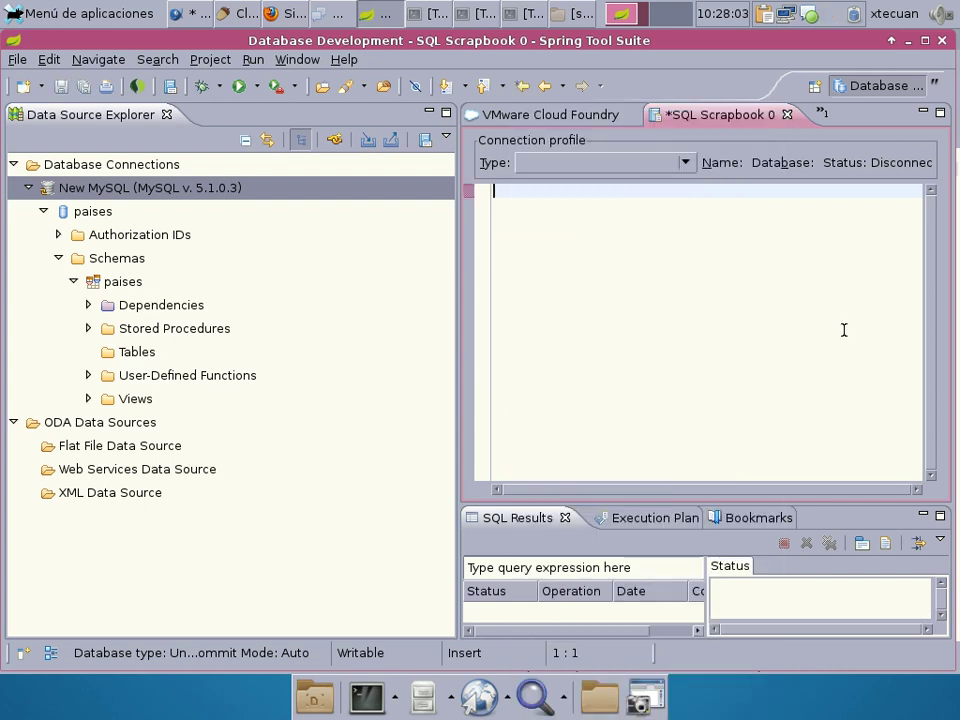
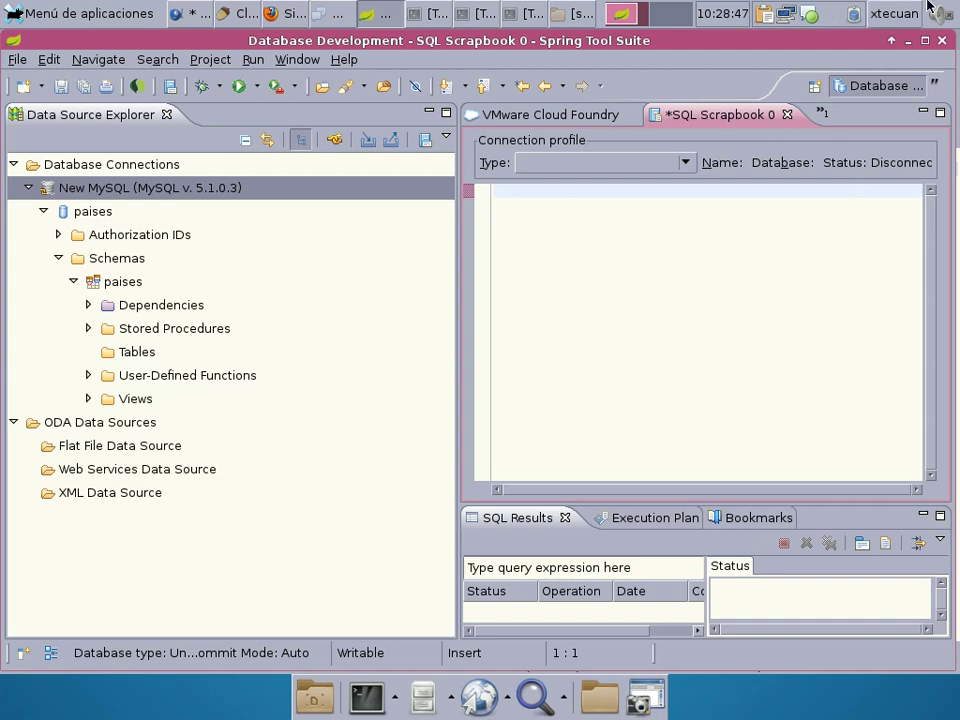
In Firefox, load ejemplosjavaee.googlecode.com/svn/trunk.
click(272, 14)
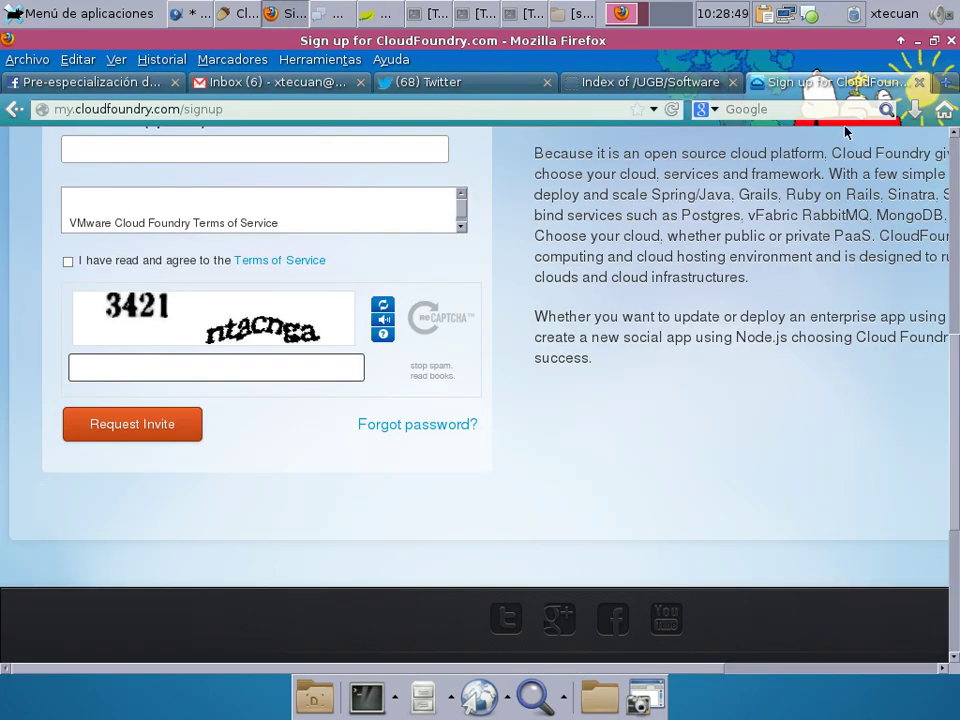
click(236, 105)
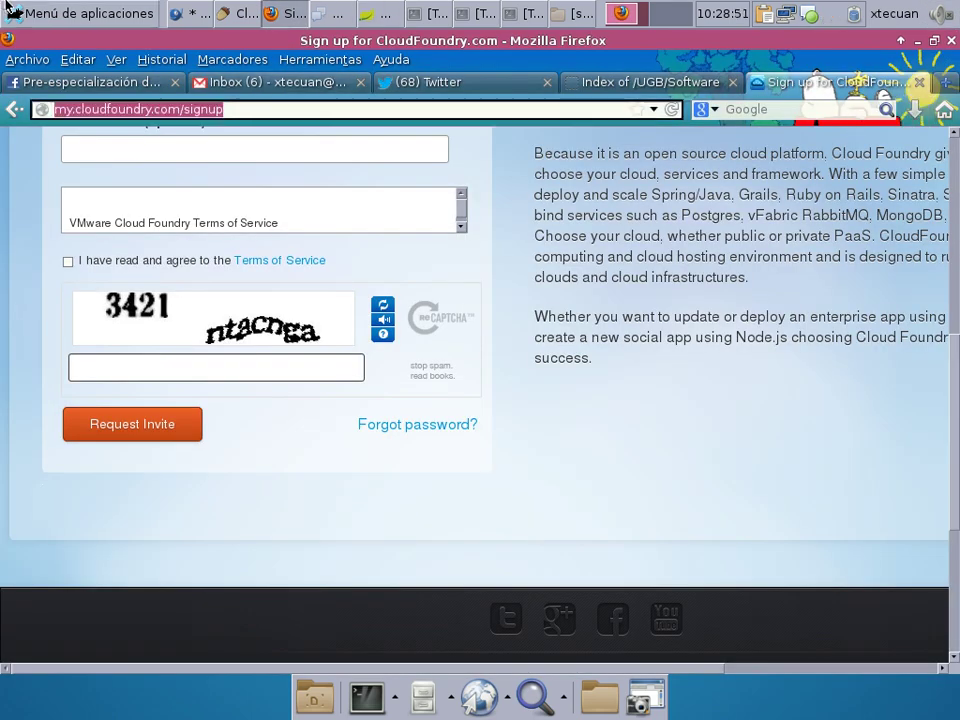
text(ejemplos)
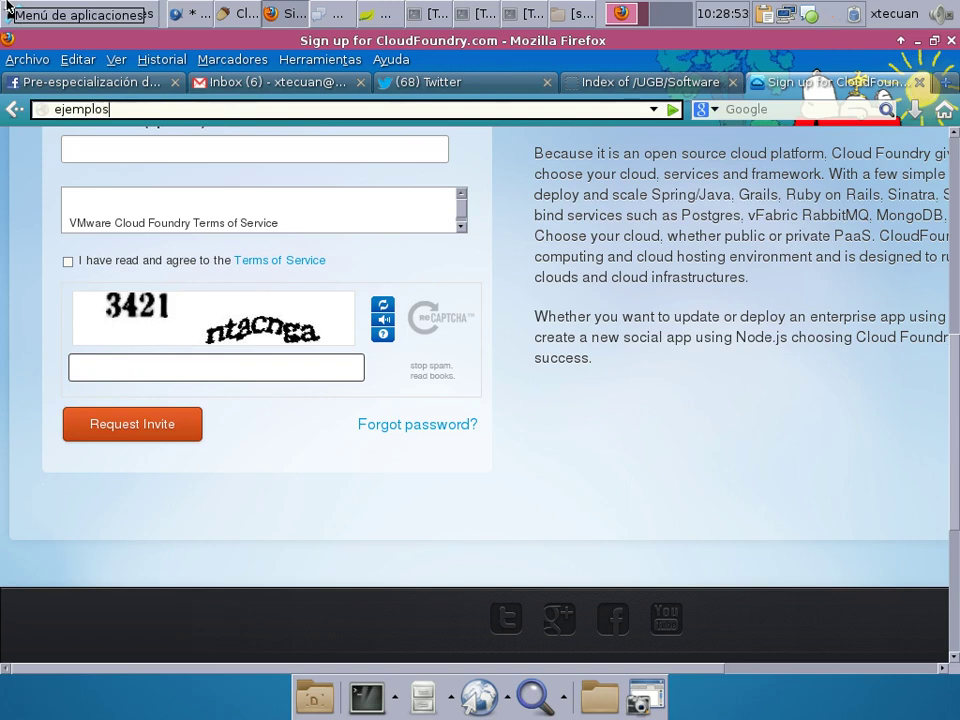
text(javaee.googlecode.)
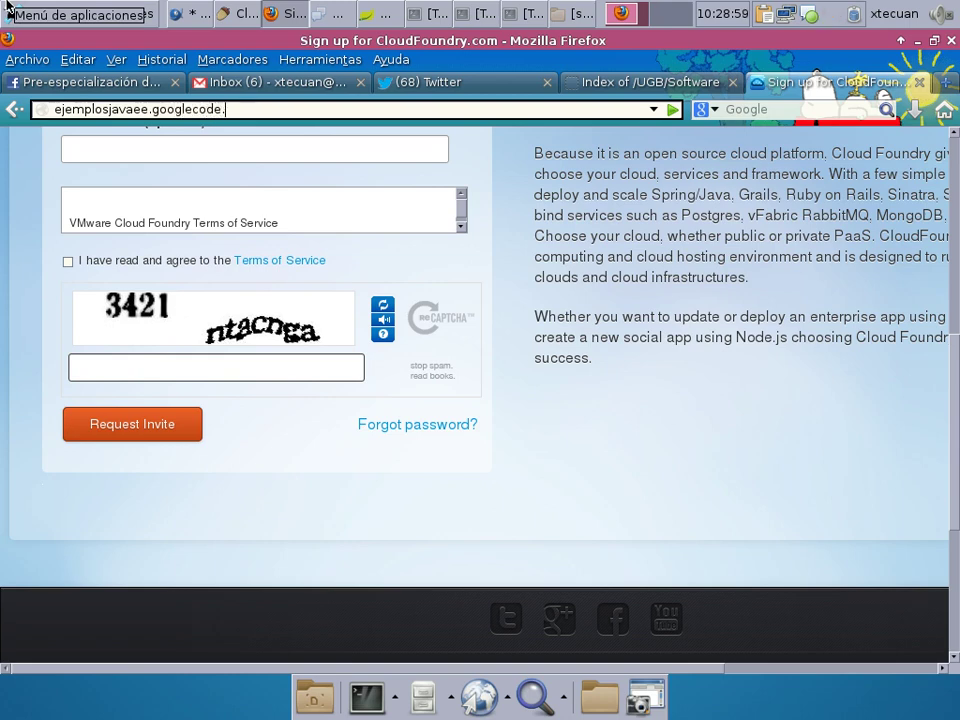
text(com/svn/trunk)
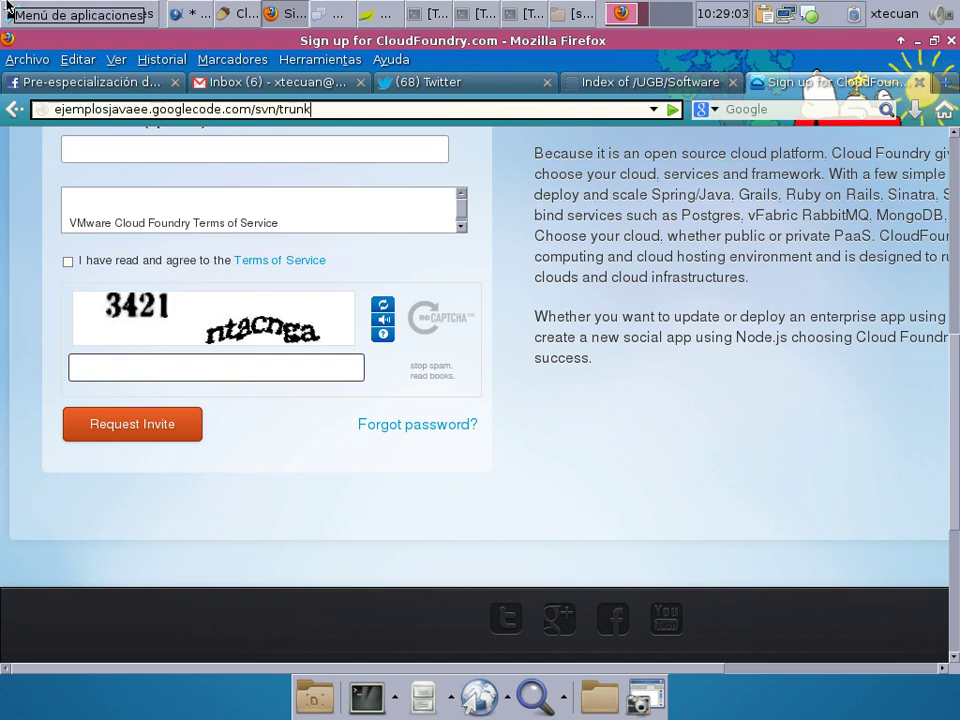
key(Return)
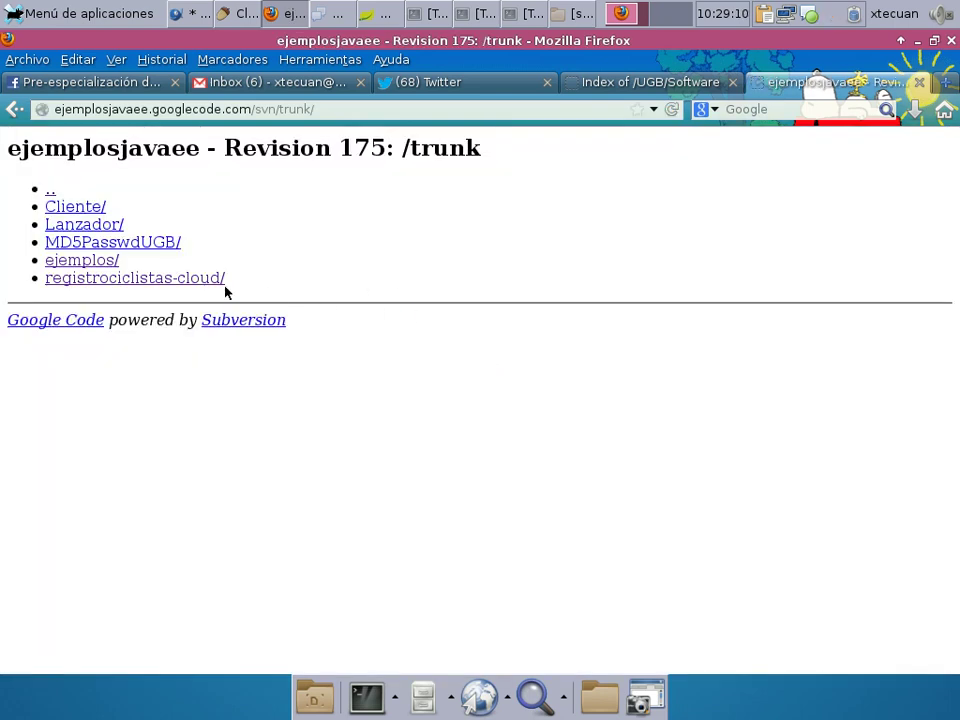
Browse into ejemplos/registrociclistas/sql and open the regciclistas_2013-02-15_16.20.40.sql dump.
click(82, 260)
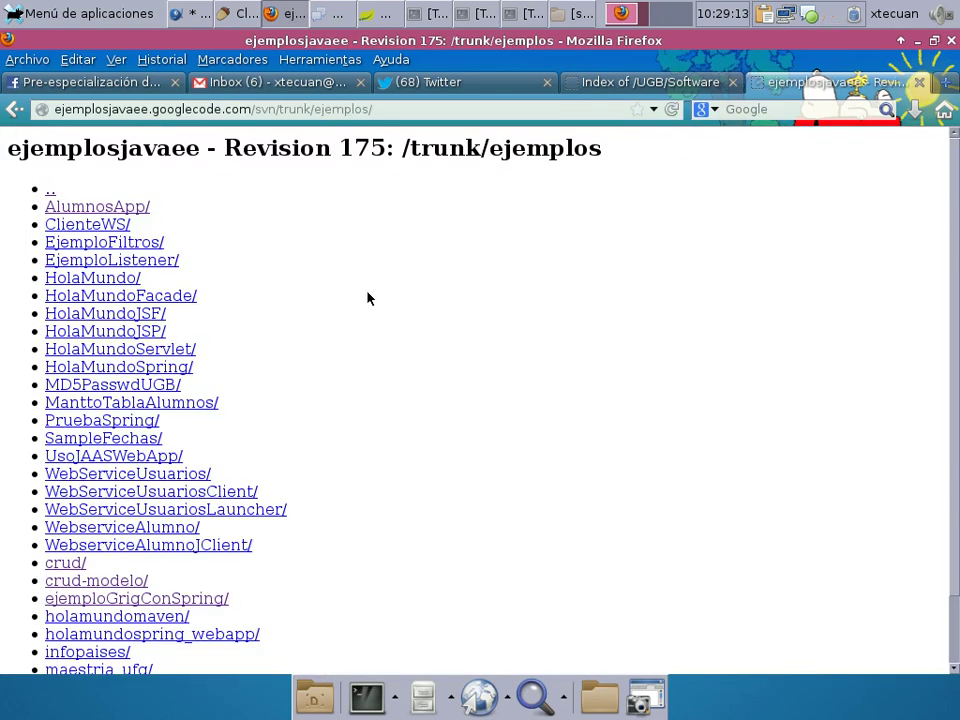
scroll(384, 290, down, 1)
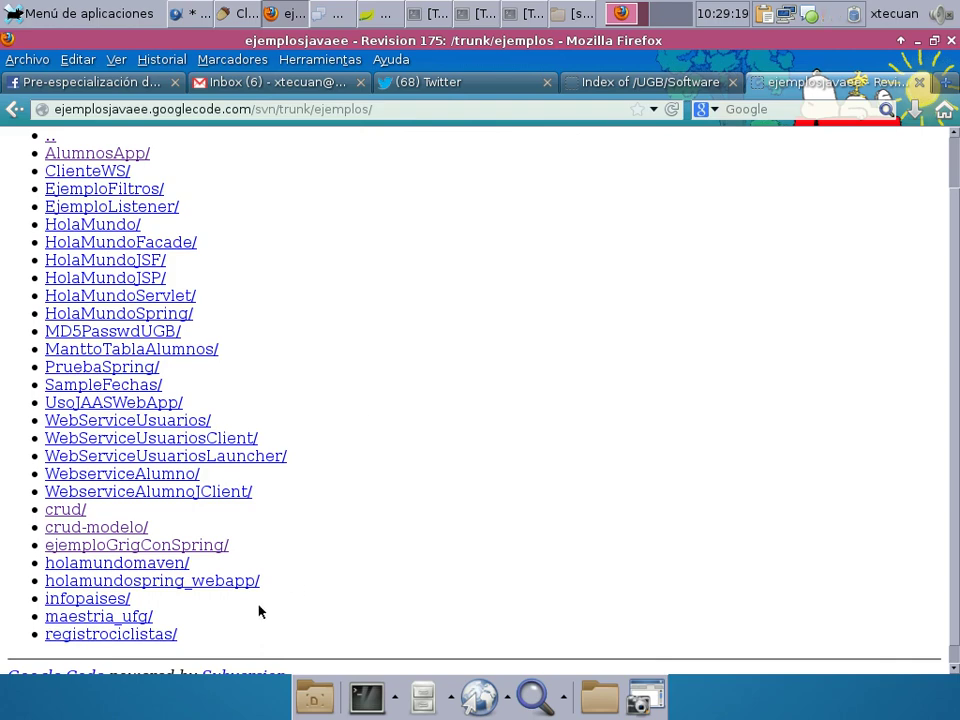
click(168, 635)
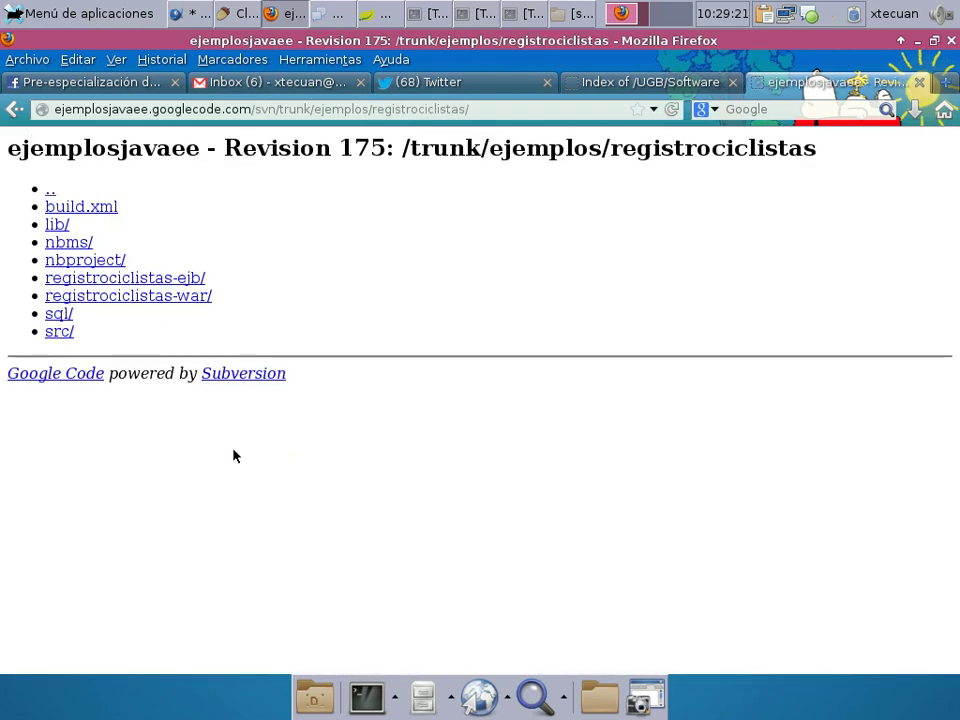
click(60, 314)
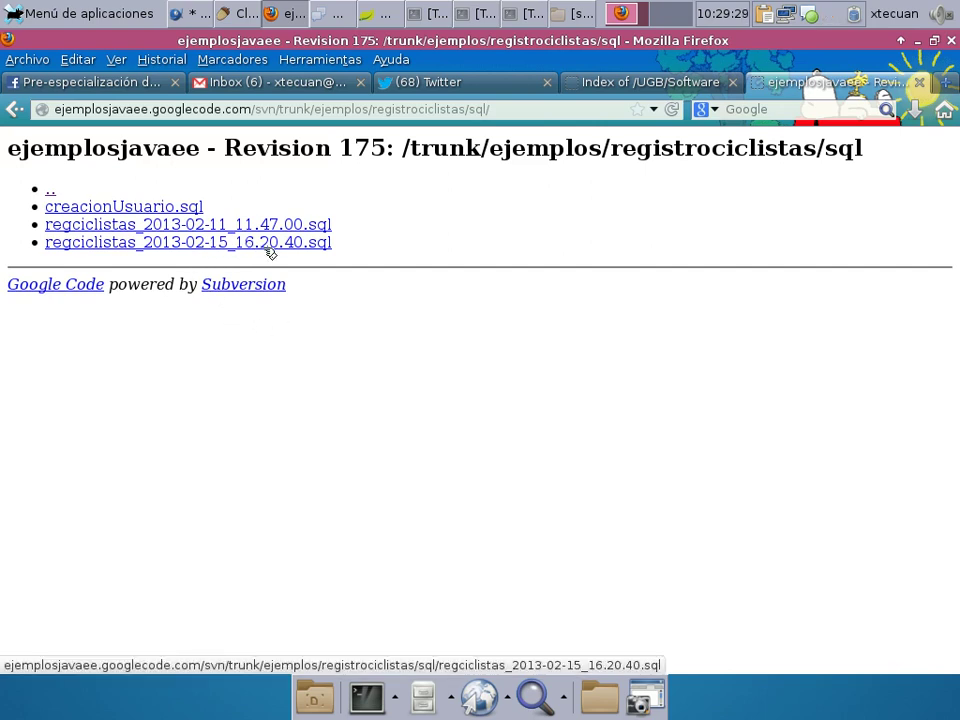
click(236, 248)
Read through the dump's CREATE TABLE and INSERT statements for cat_municipios, ciclistas and det_ciclistas.
scroll(702, 485, down, 10)
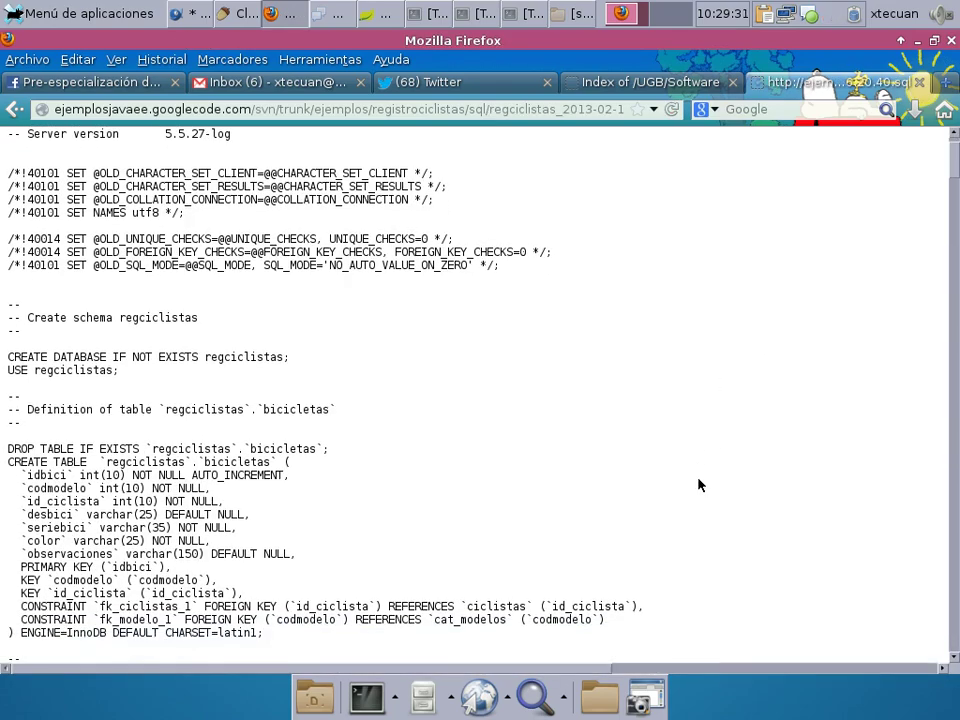
scroll(700, 484, down, 4)
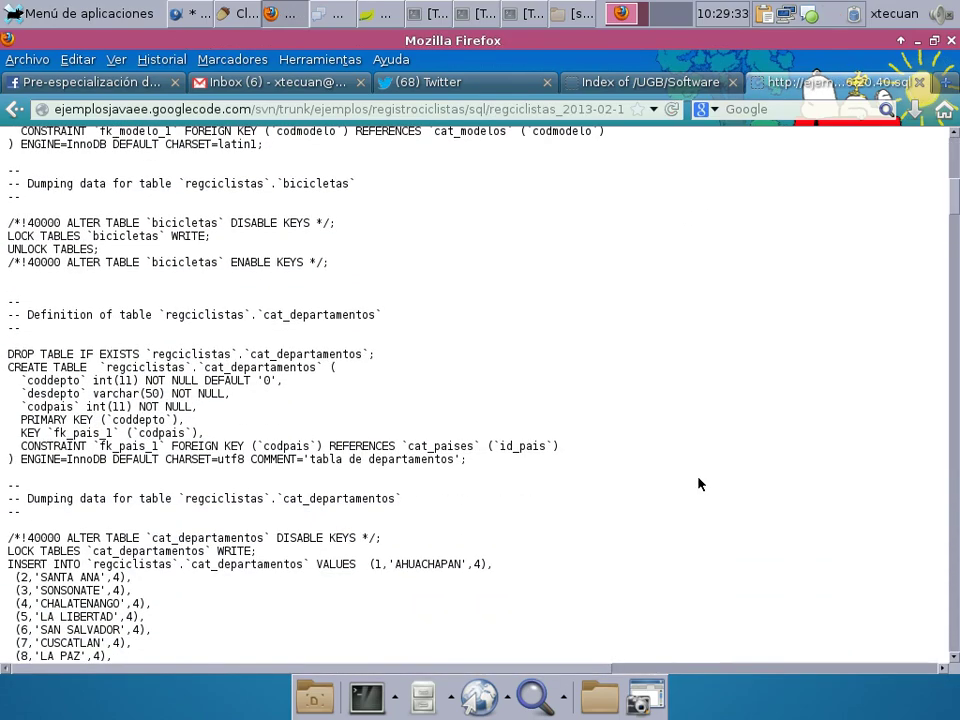
scroll(698, 484, down, 11)
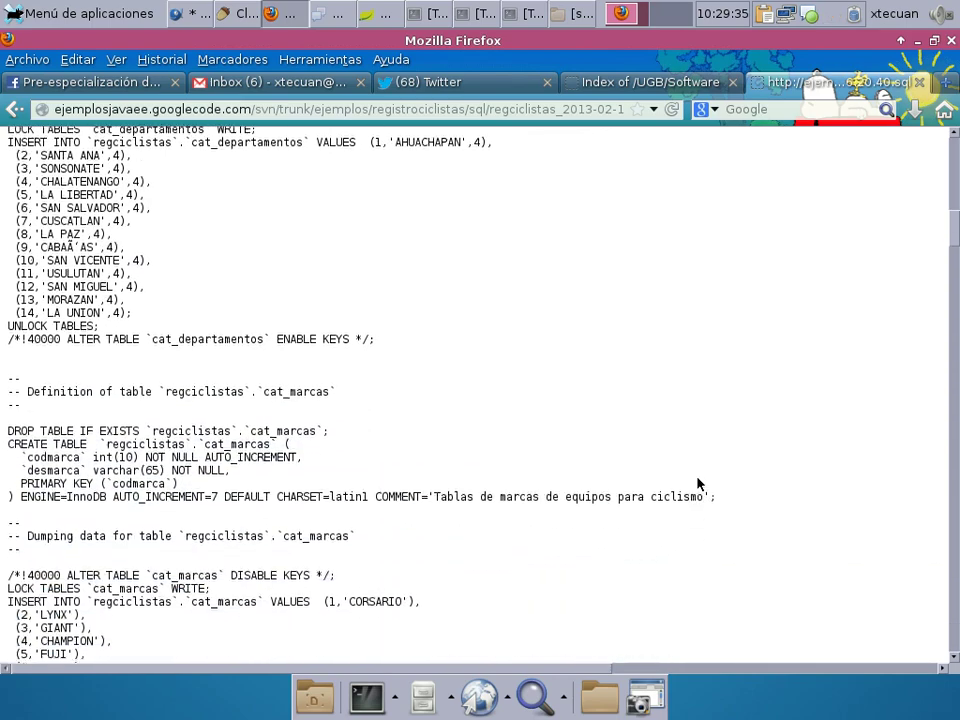
scroll(698, 484, down, 14)
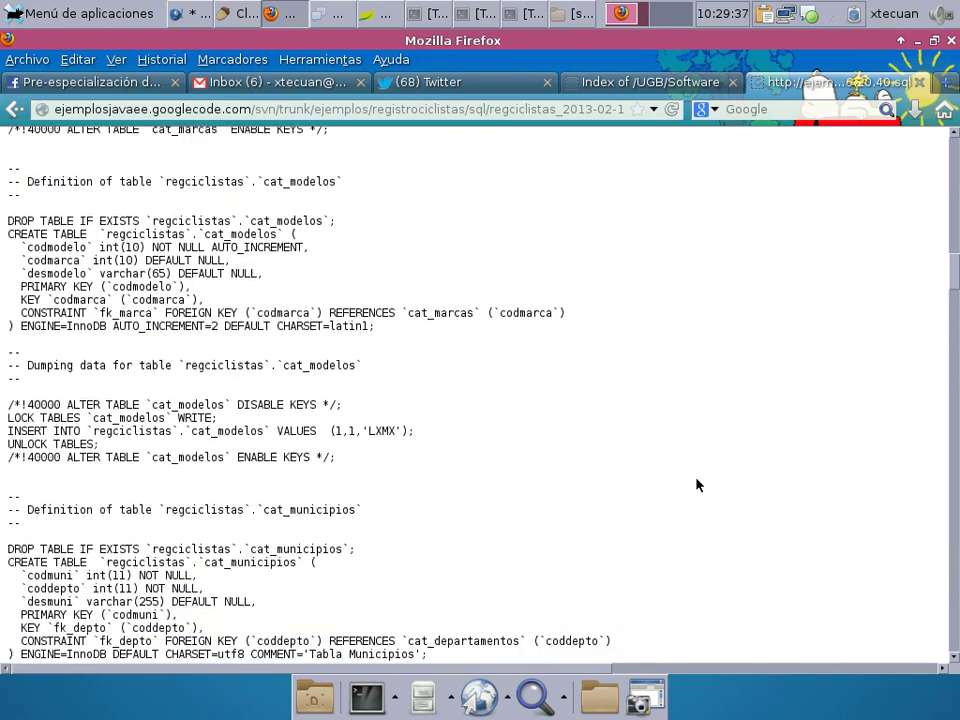
scroll(698, 485, down, 6)
scroll(698, 485, down, 20)
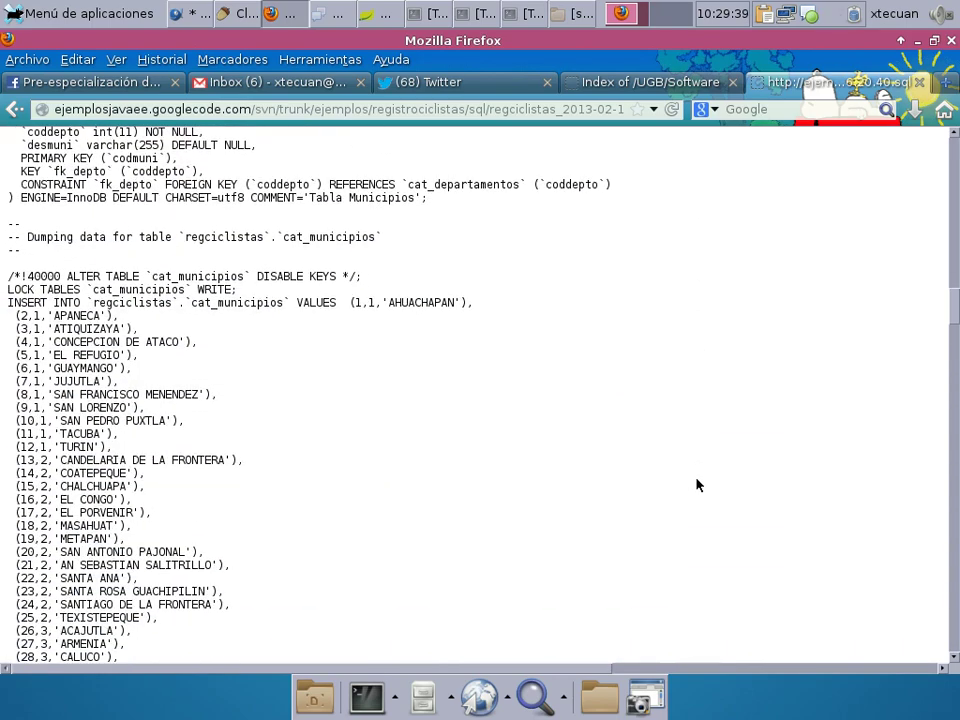
scroll(698, 485, down, 20)
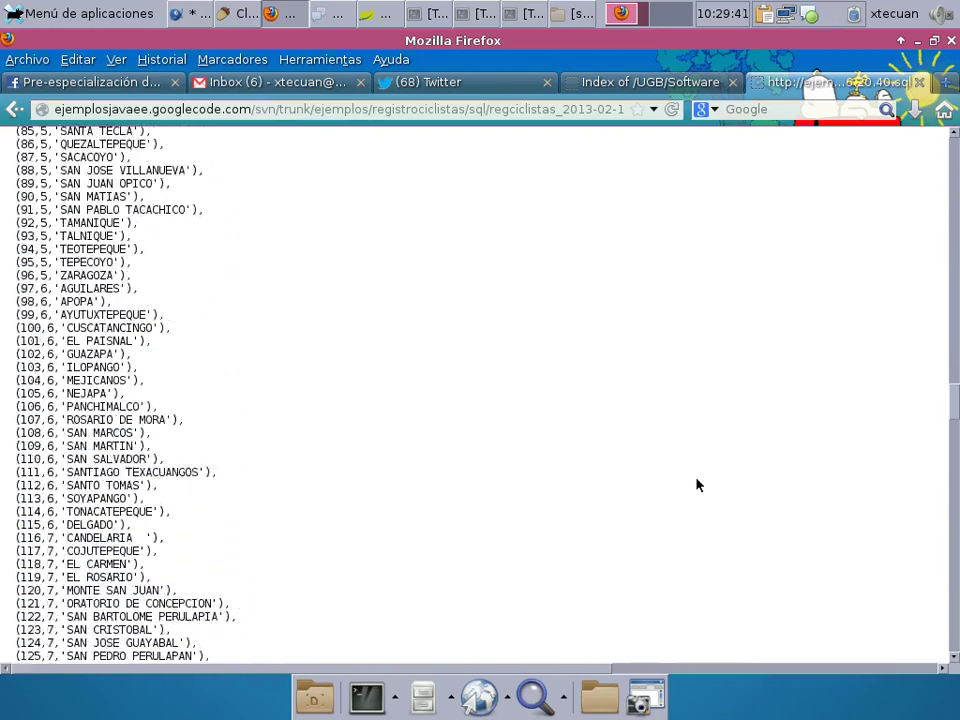
scroll(698, 485, down, 20)
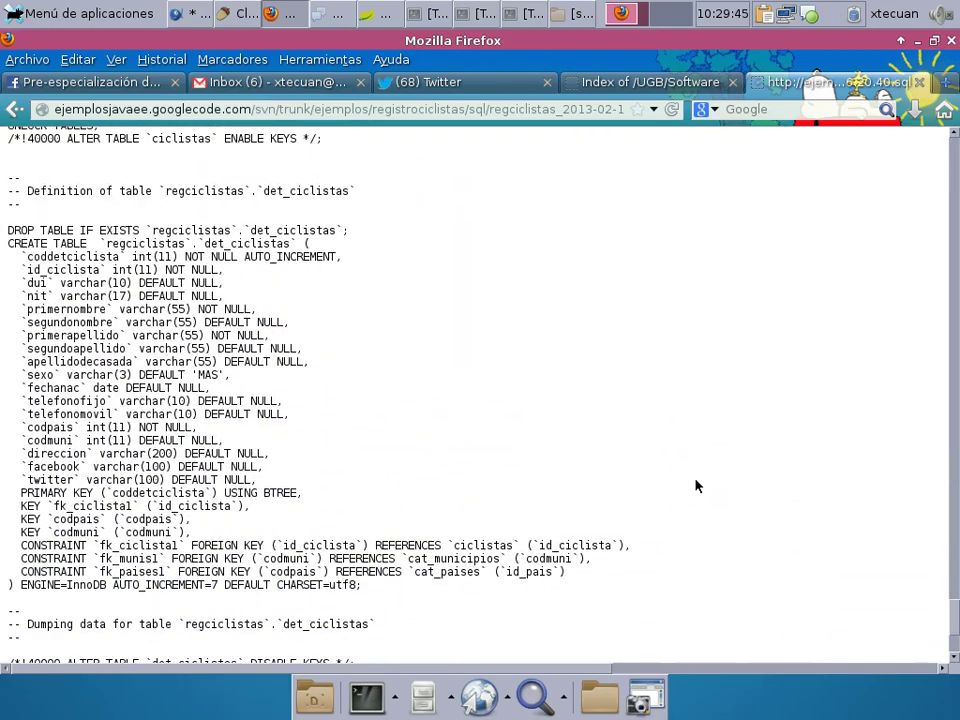
scroll(698, 485, down, 5)
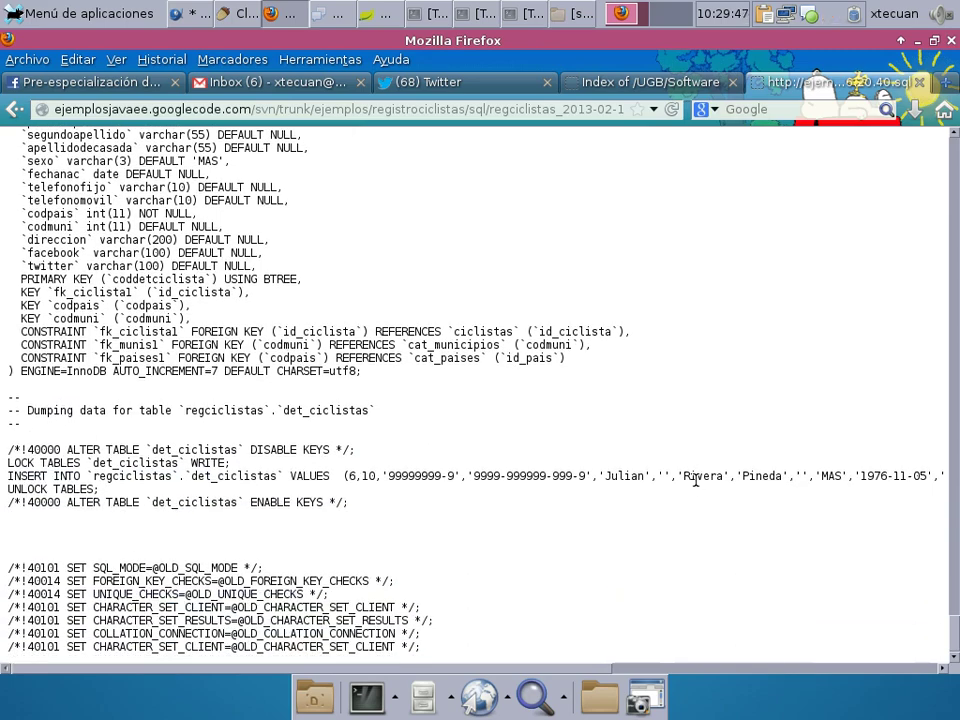
scroll(695, 480, up, 15)
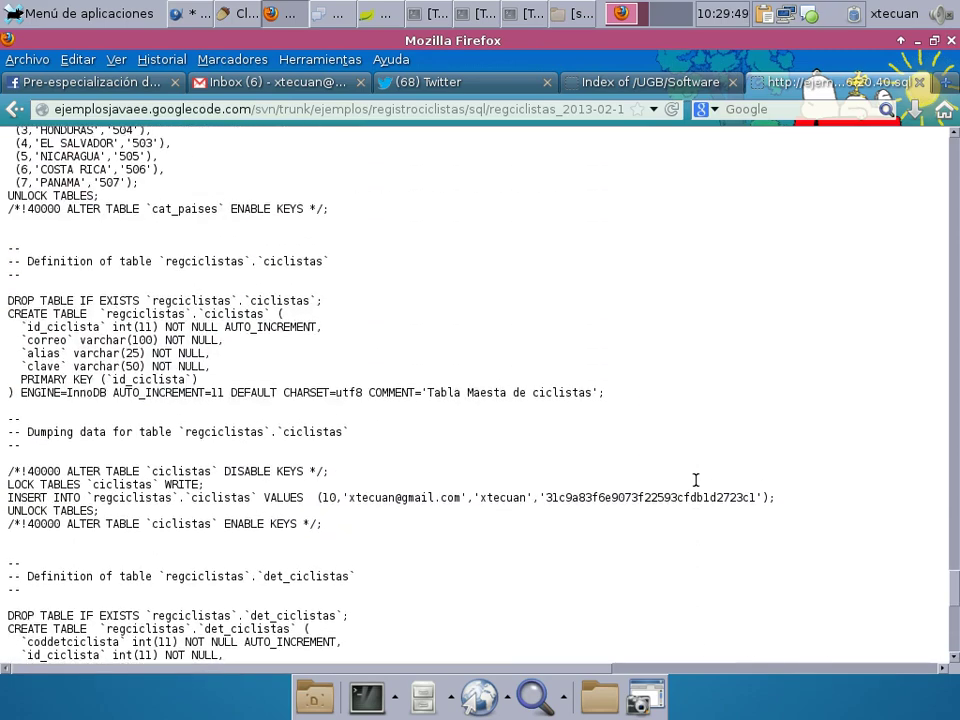
scroll(695, 480, up, 6)
click(88, 13)
Close the Applications menu and open the Java folder under Home in the file manager.
mouse_move(165, 236)
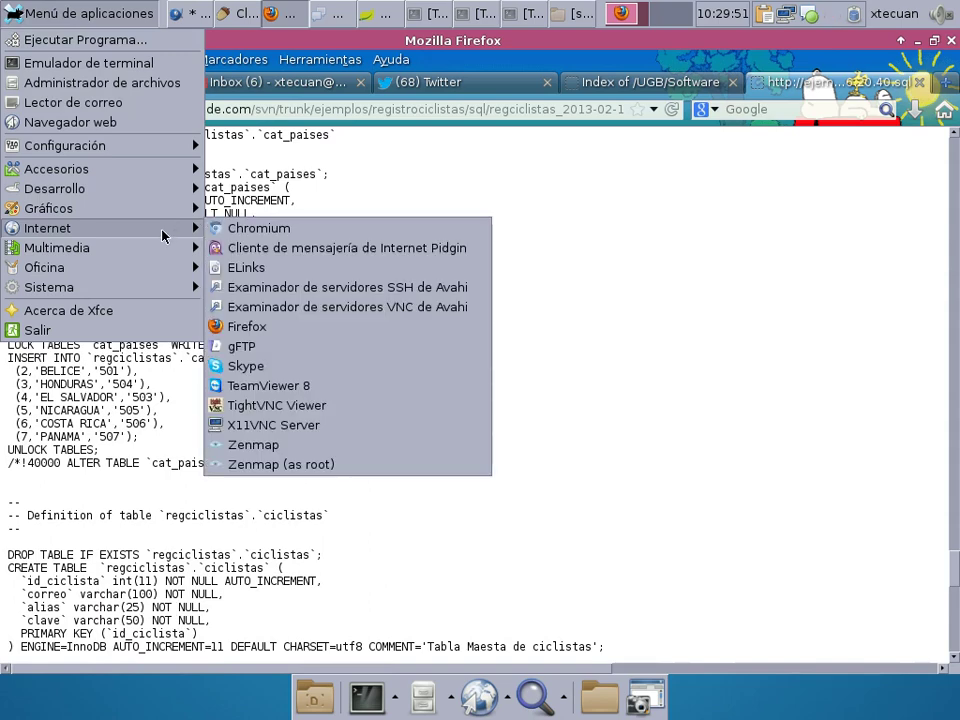
click(765, 300)
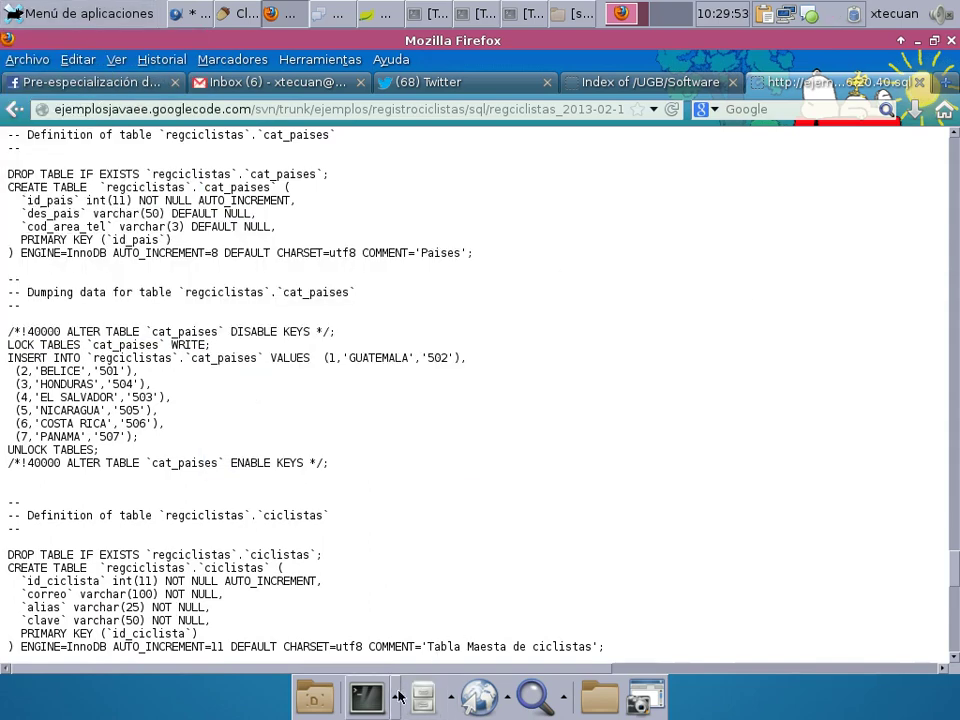
click(575, 13)
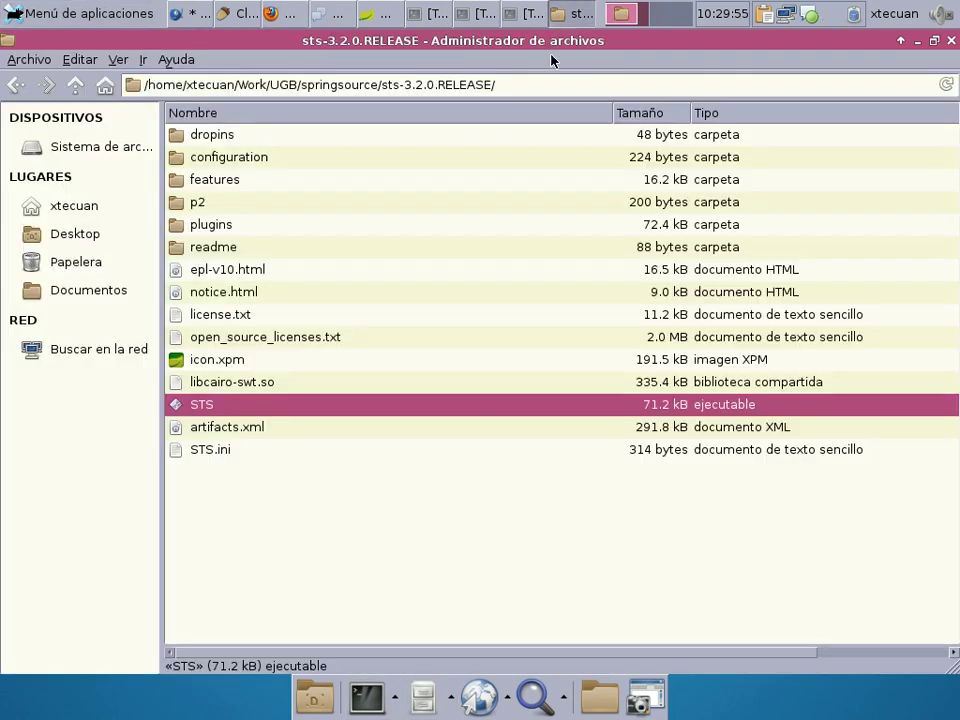
click(90, 208)
double_click(180, 202)
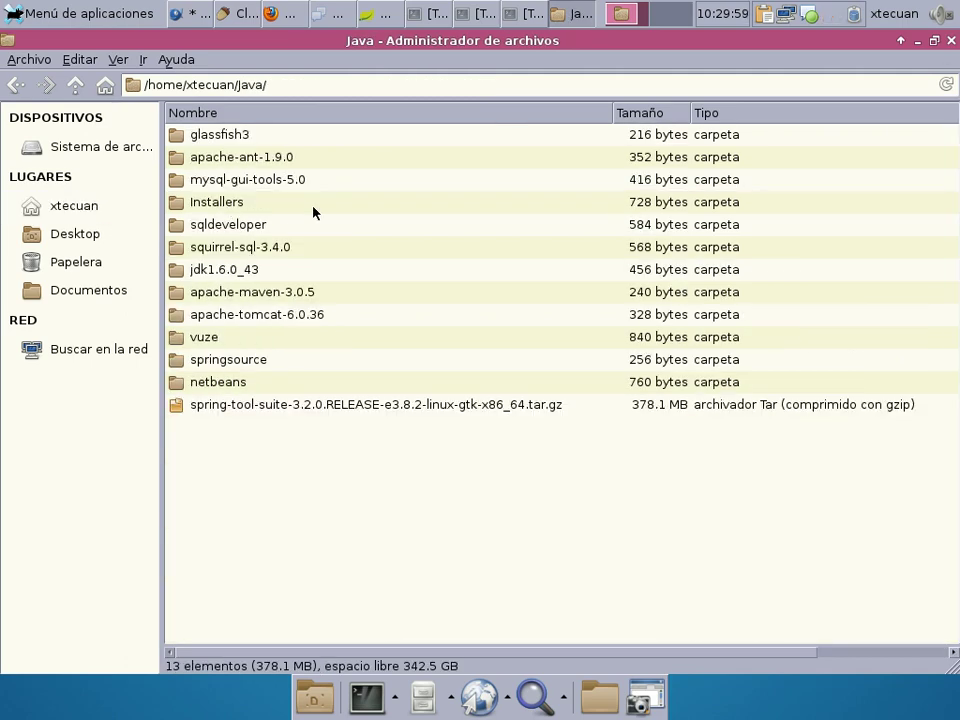
Open mysql-gui-tools-5.0 and launch mysql-query-browser, declining the Wine Mono install.
double_click(315, 180)
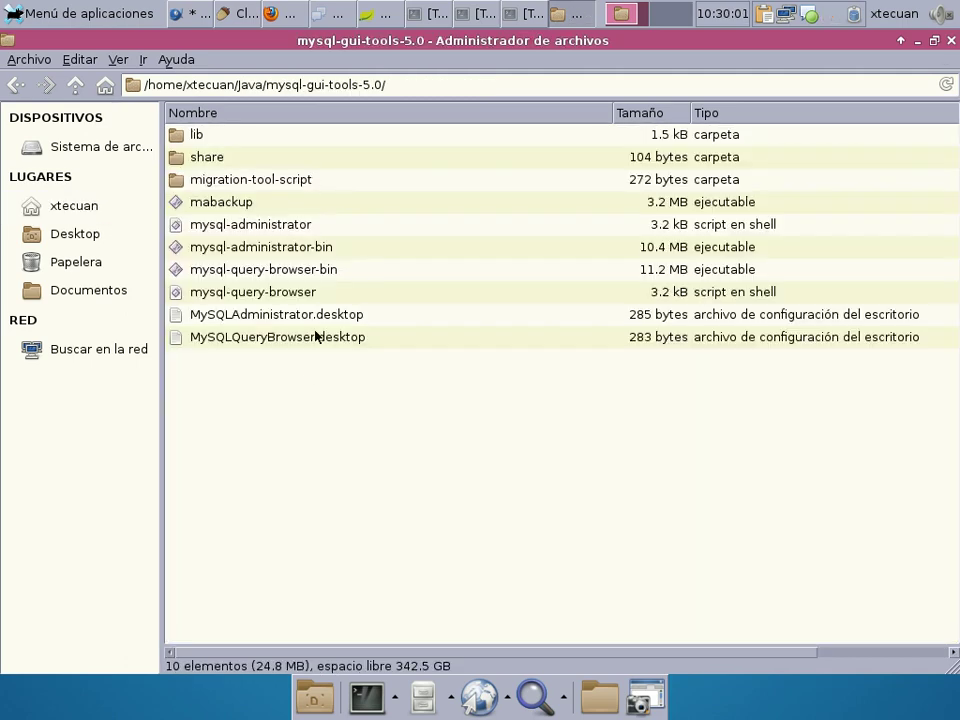
double_click(251, 294)
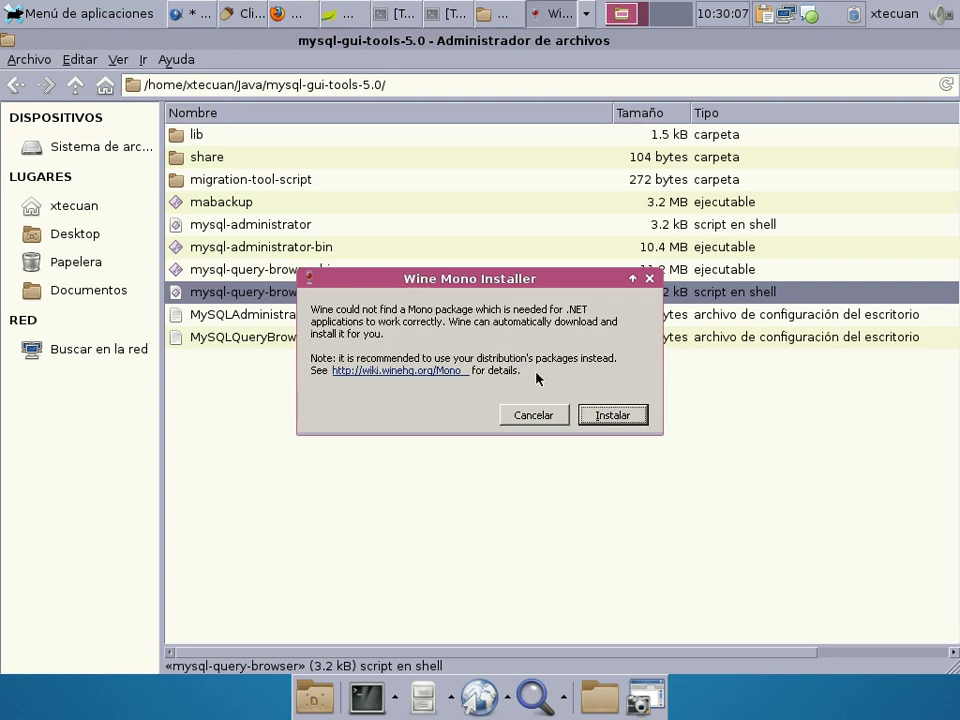
click(548, 420)
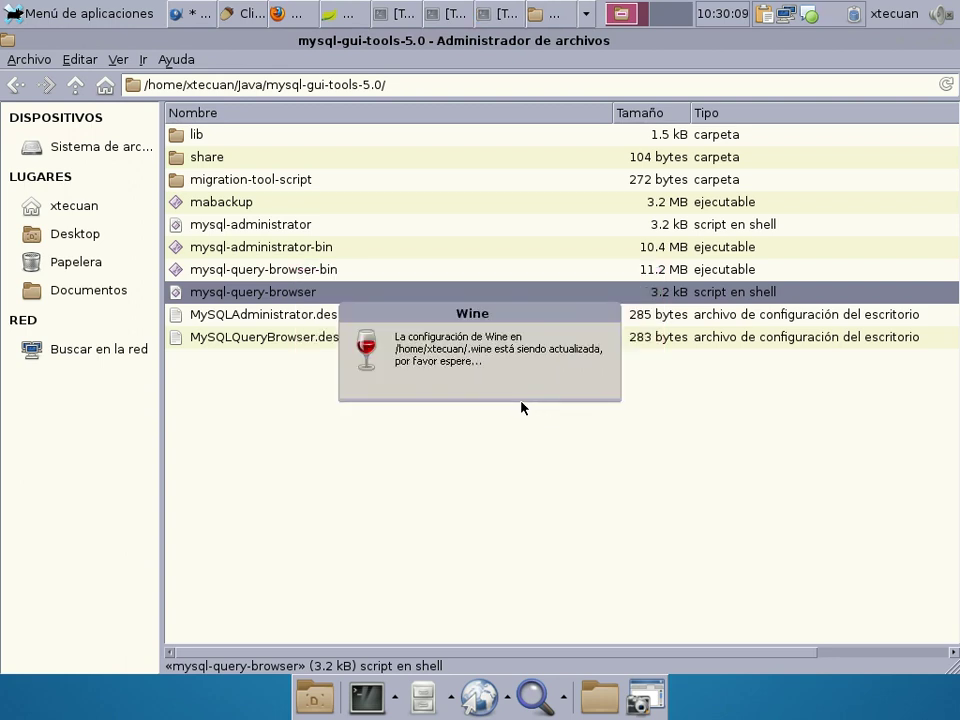
Open a terminal in the mysql-gui-tools-5.0 folder and list its files with ls.
right_click(289, 415)
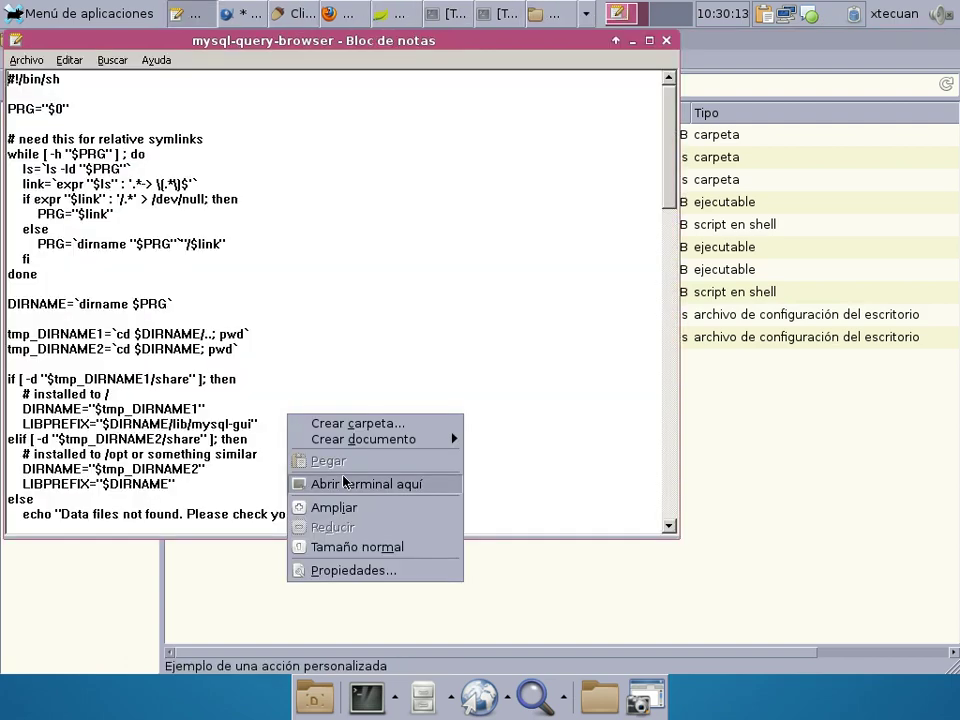
click(343, 483)
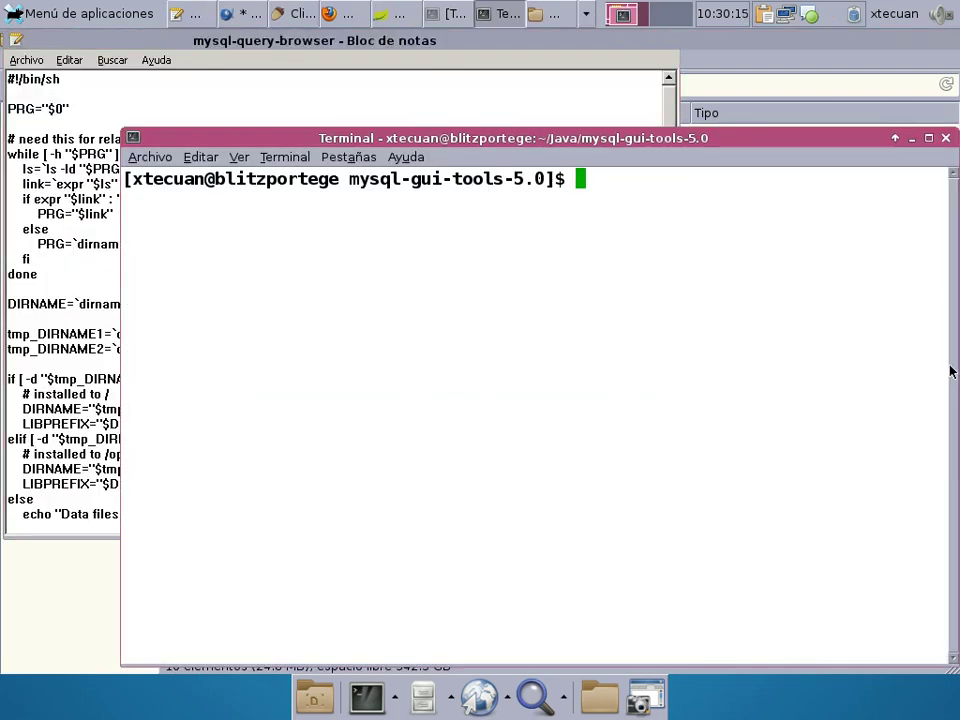
text(ls)
key(Return)
Show the bare desktop and start Oracle SQL Developer from its sqldeveloper launcher.
text(./)
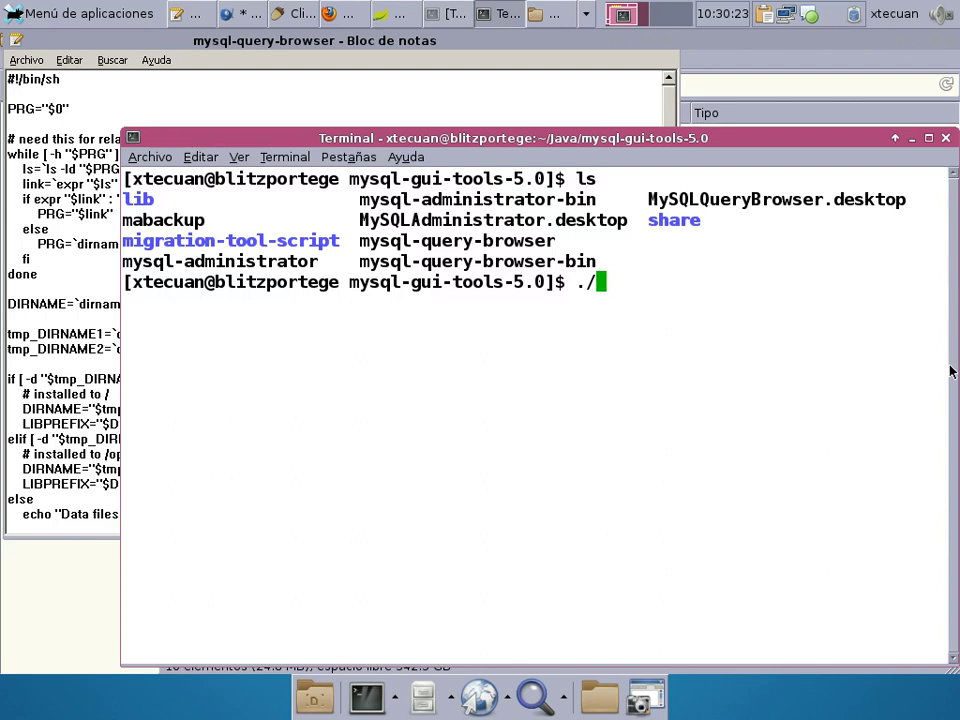
click(315, 697)
click(137, 255)
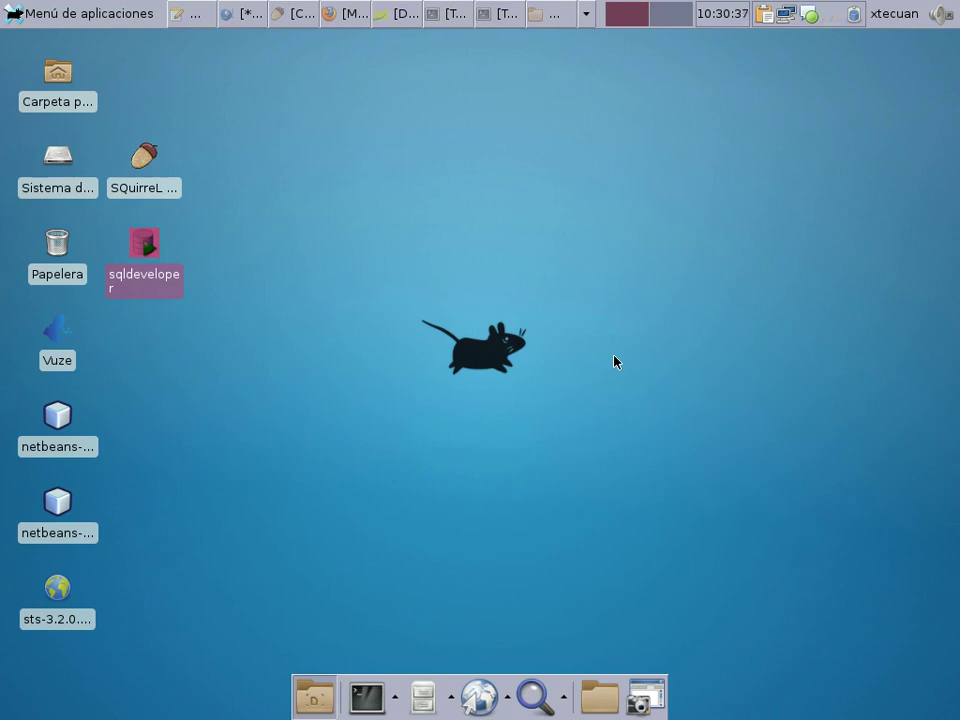
While SQL Developer loads, browse Firefox's Index of /UGB/Software up to the server root.
click(385, 6)
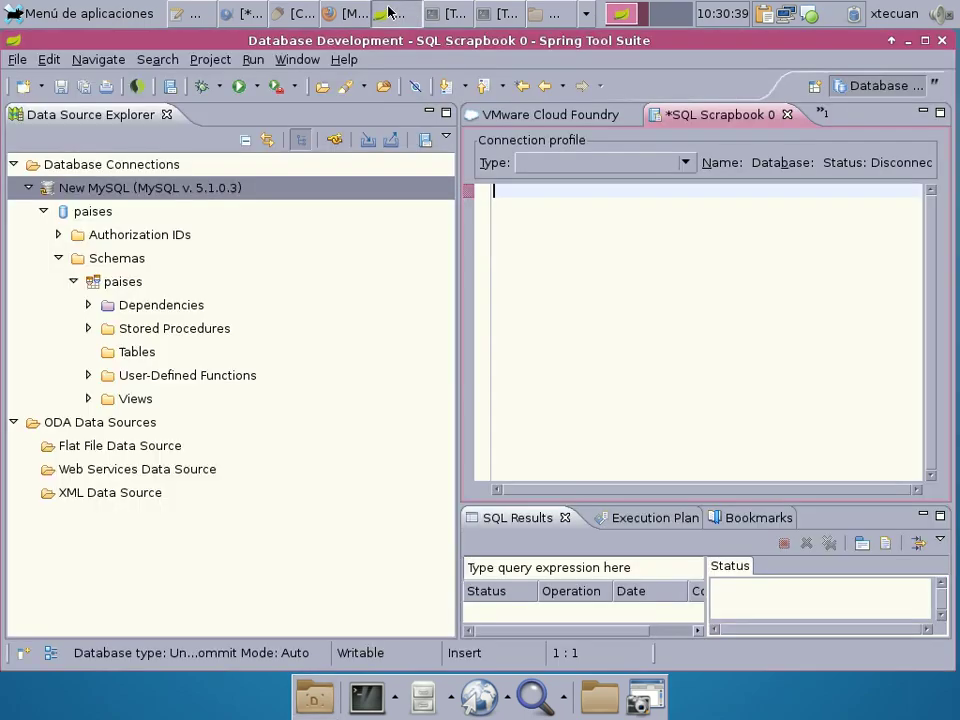
click(250, 14)
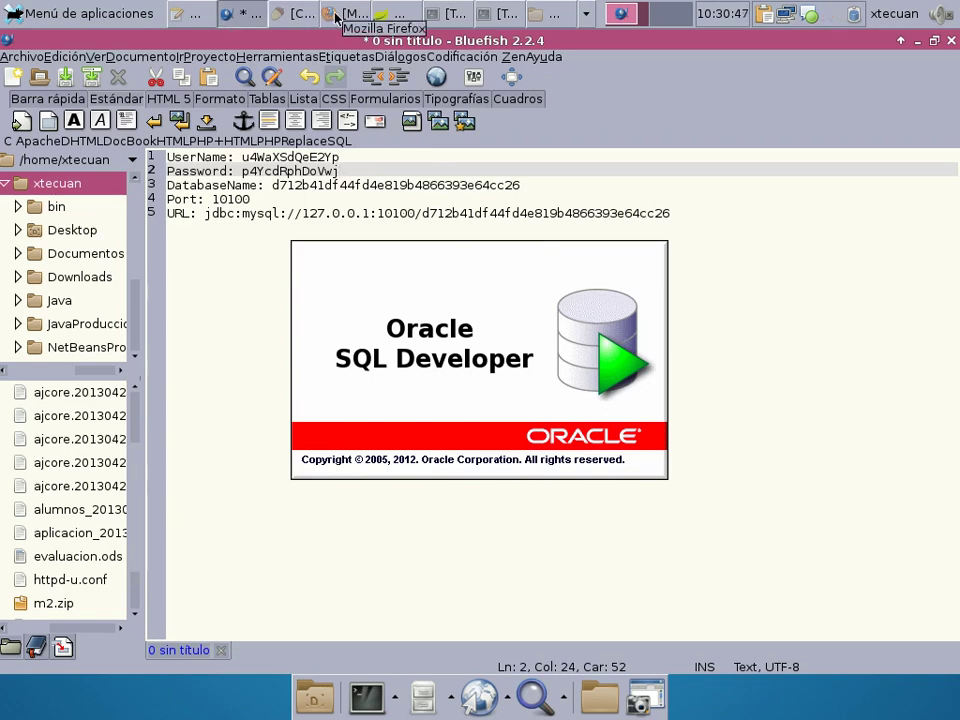
click(335, 15)
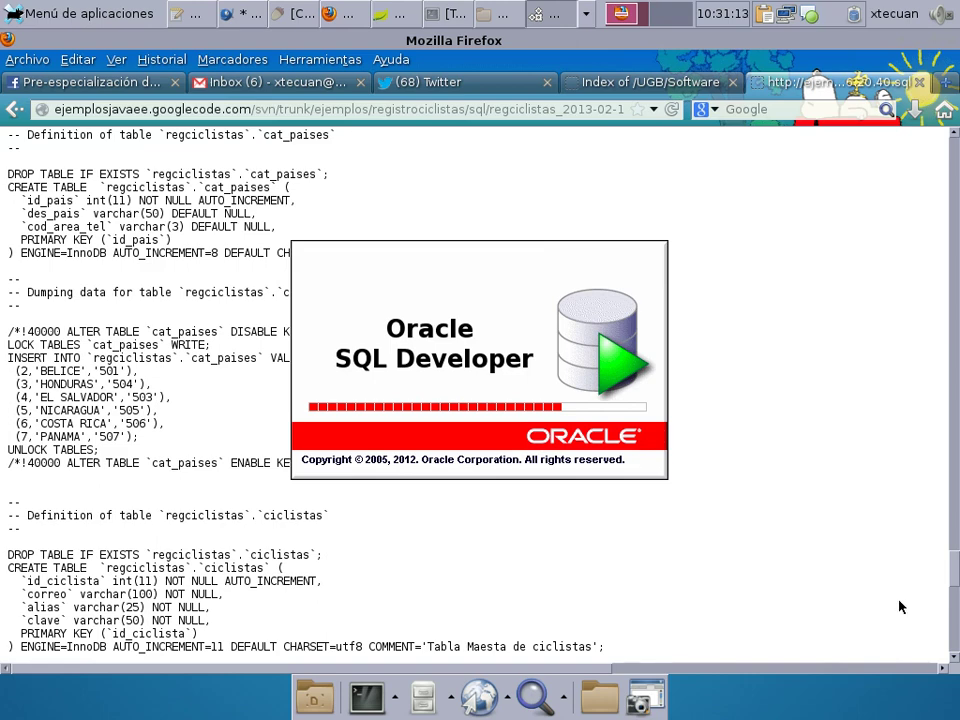
click(650, 82)
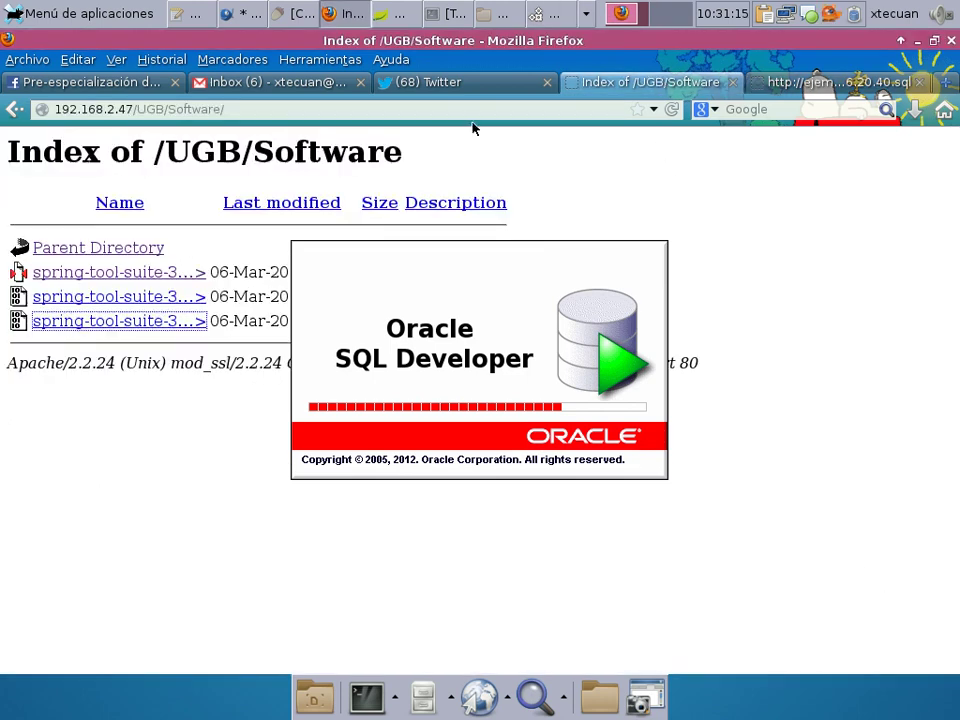
click(95, 249)
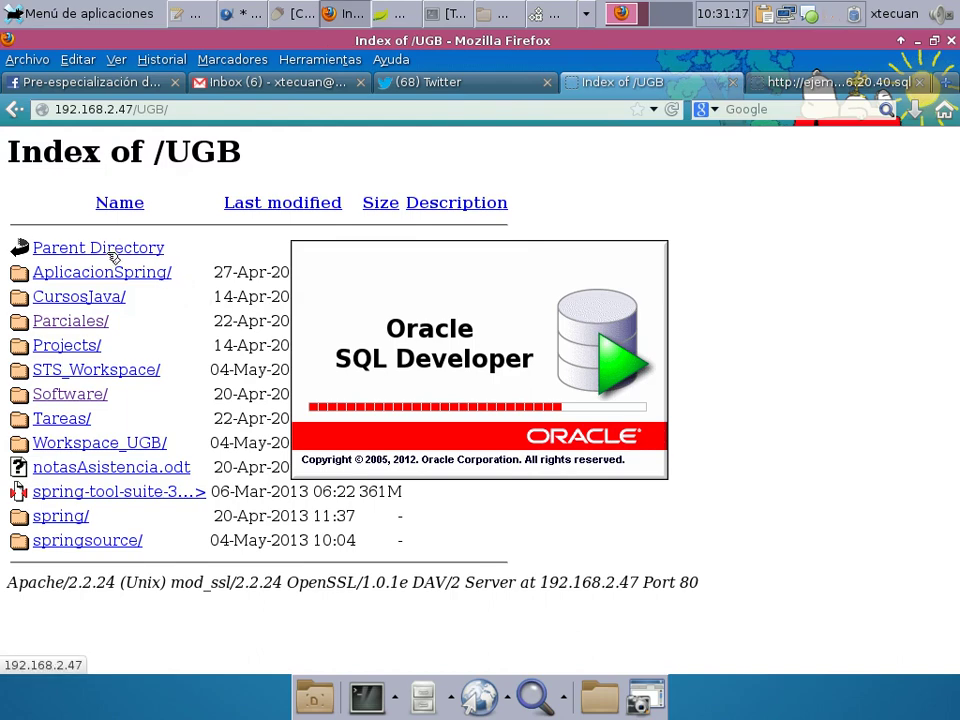
click(108, 250)
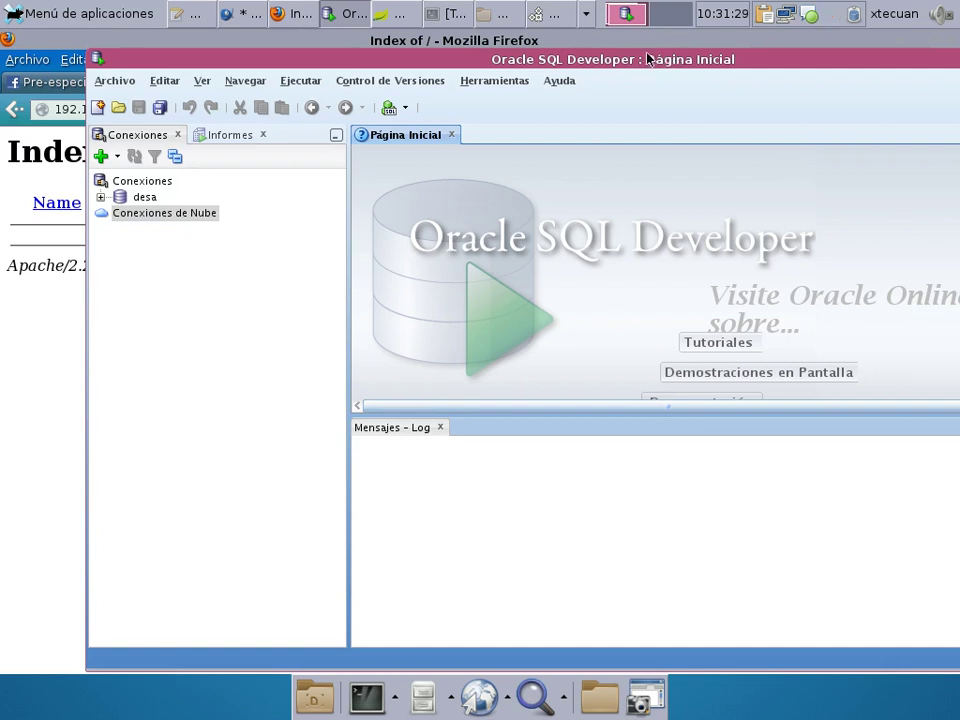
Maximize the SQL Developer window and bring up the application finder offering VirtualBox.
drag(647, 60, 388, 38)
click(926, 51)
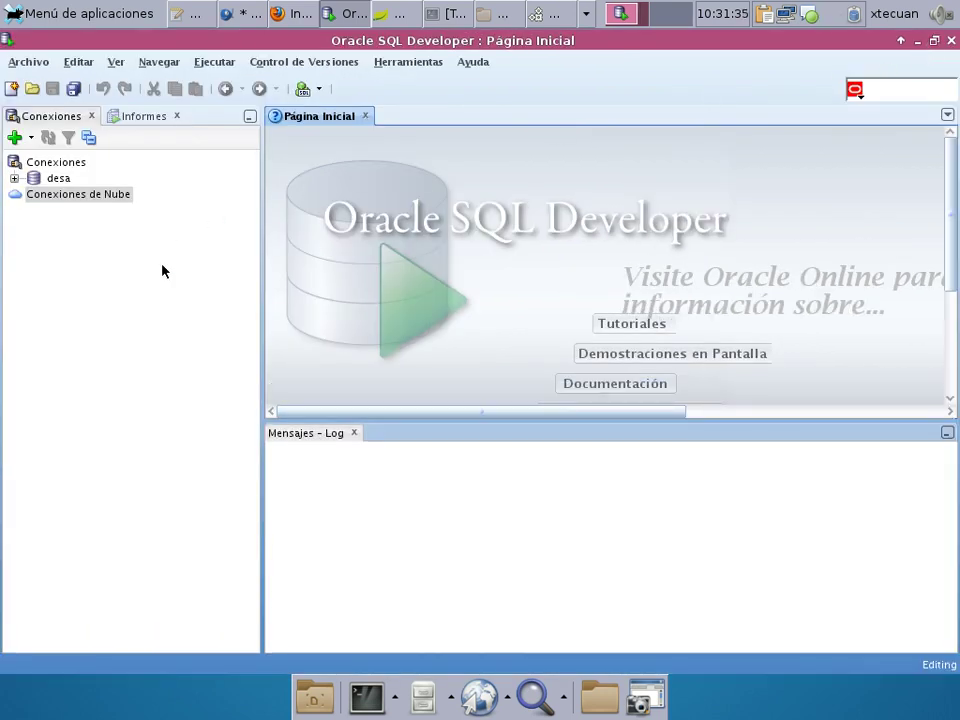
key(alt+F2)
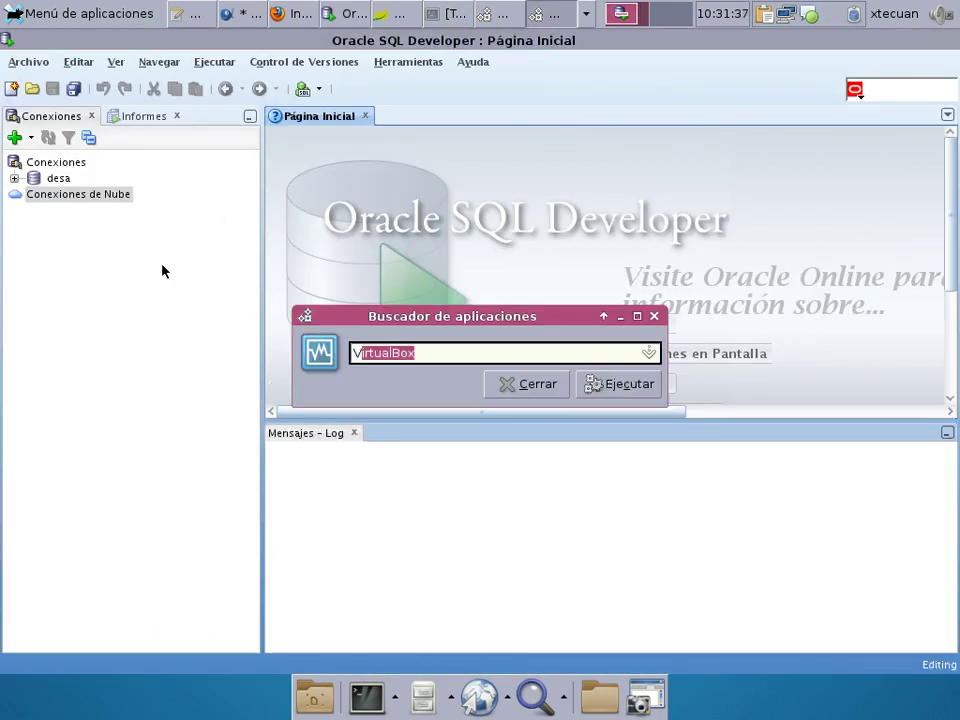
key(Escape)
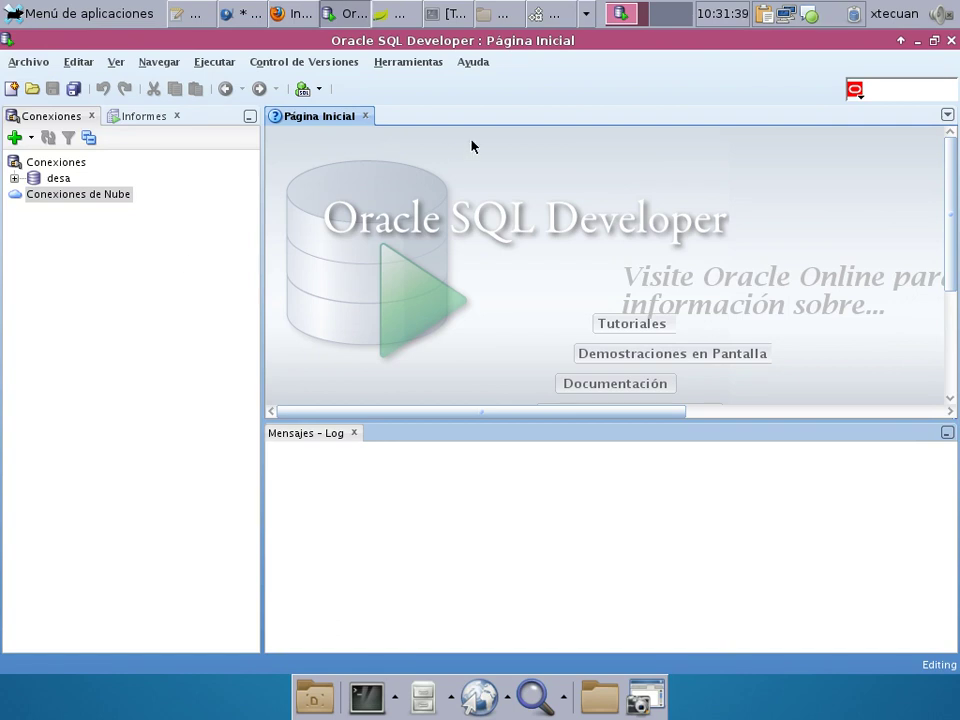
Start the WinXE machine in VirtualBox, then begin a new connection in SQL Developer's Conexiones.
key(alt+Tab)
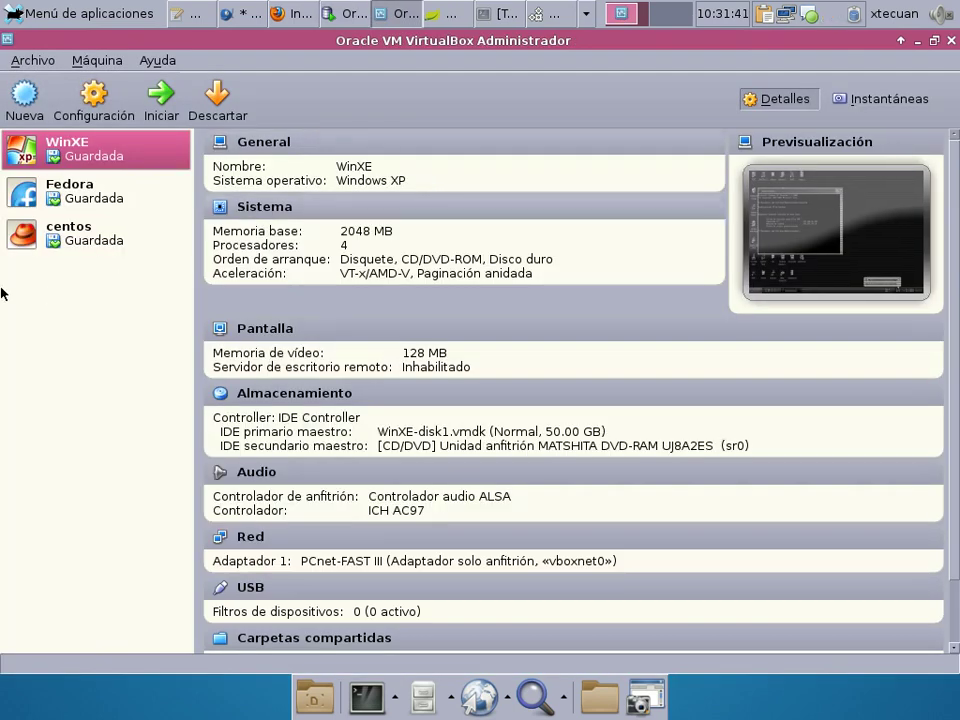
double_click(103, 160)
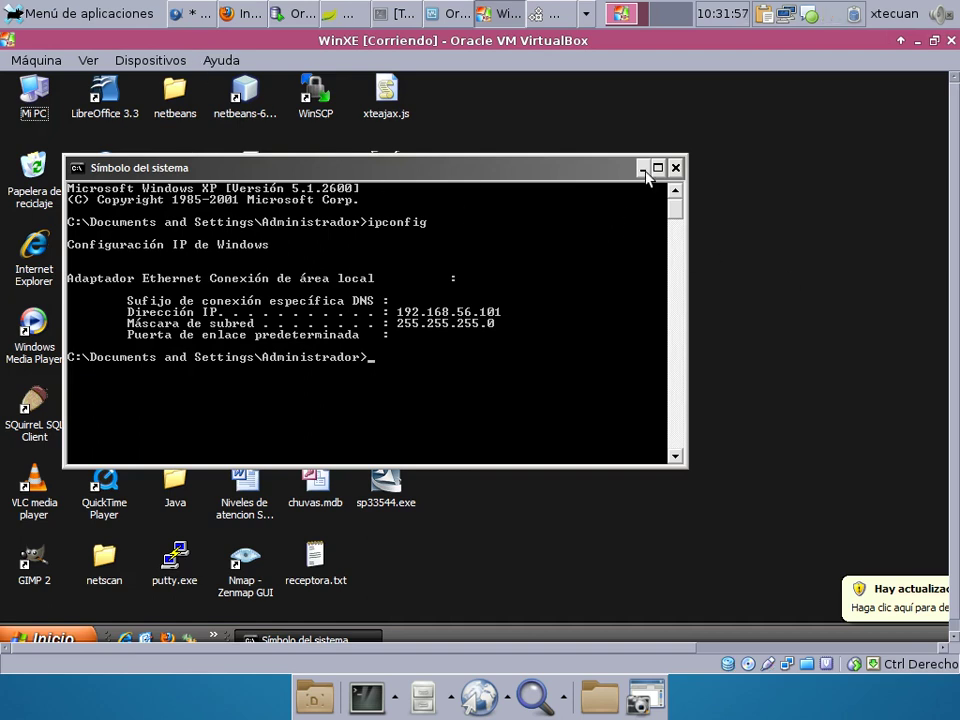
click(295, 13)
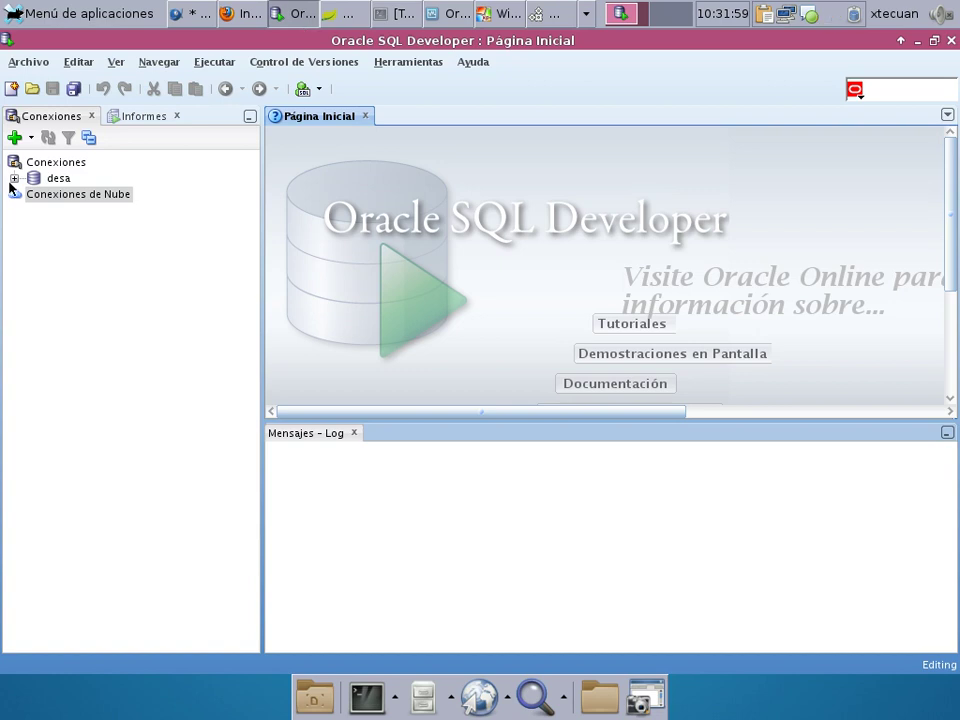
click(15, 141)
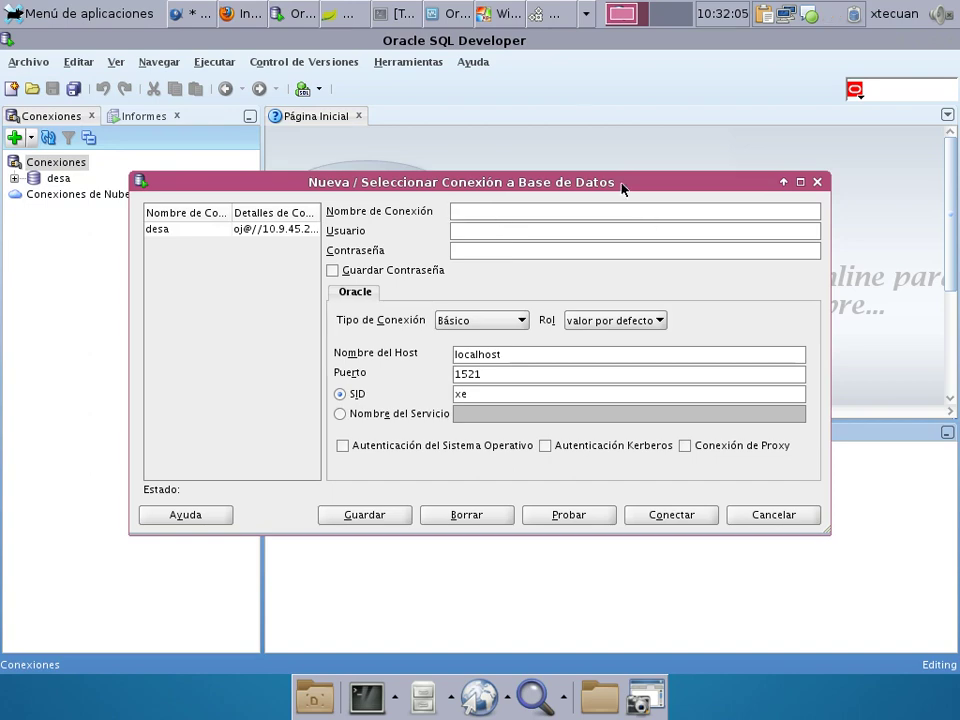
Run ipconfig in the WinXE virtual machine to find its IP address.
click(497, 13)
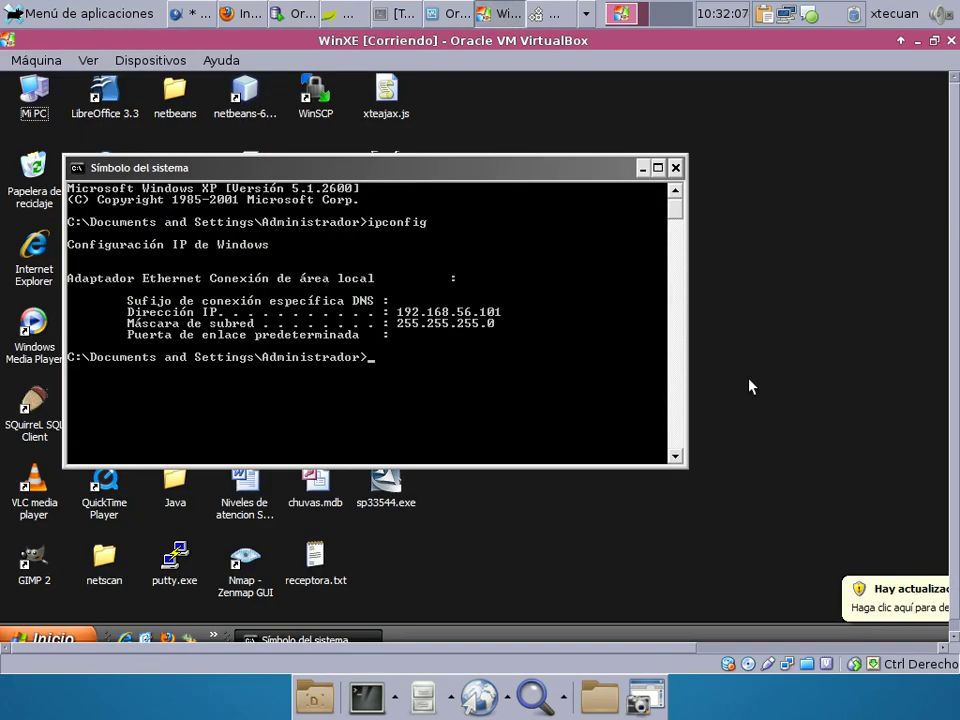
text(ipconfigig)
key(Return)
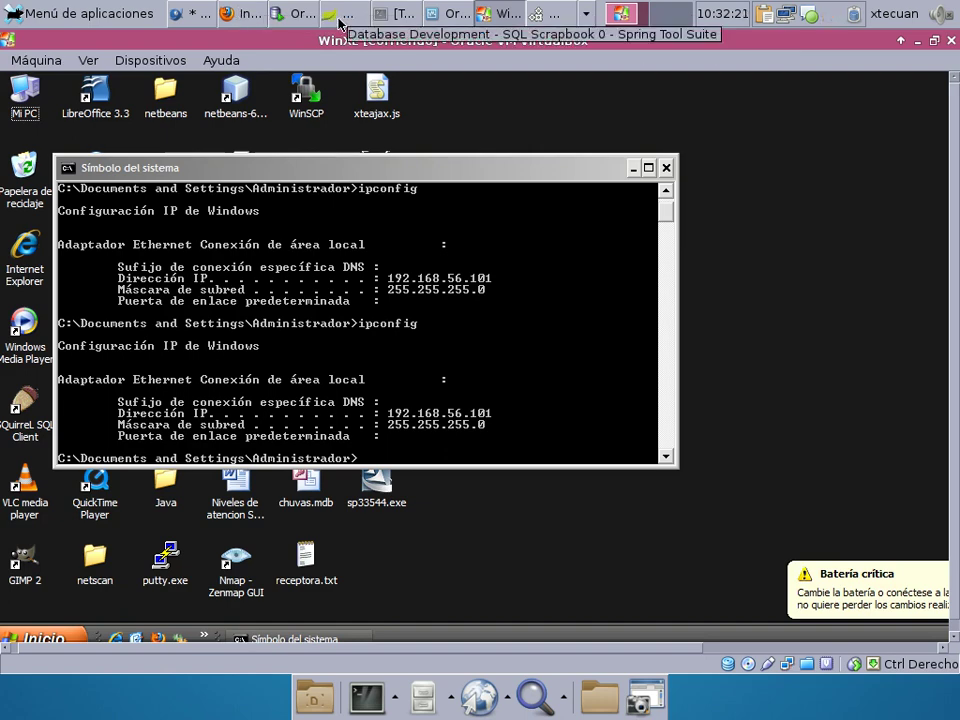
Name the connection localhost, enter the username, host 192.168.56.101 and SID CSJDB1.
click(302, 14)
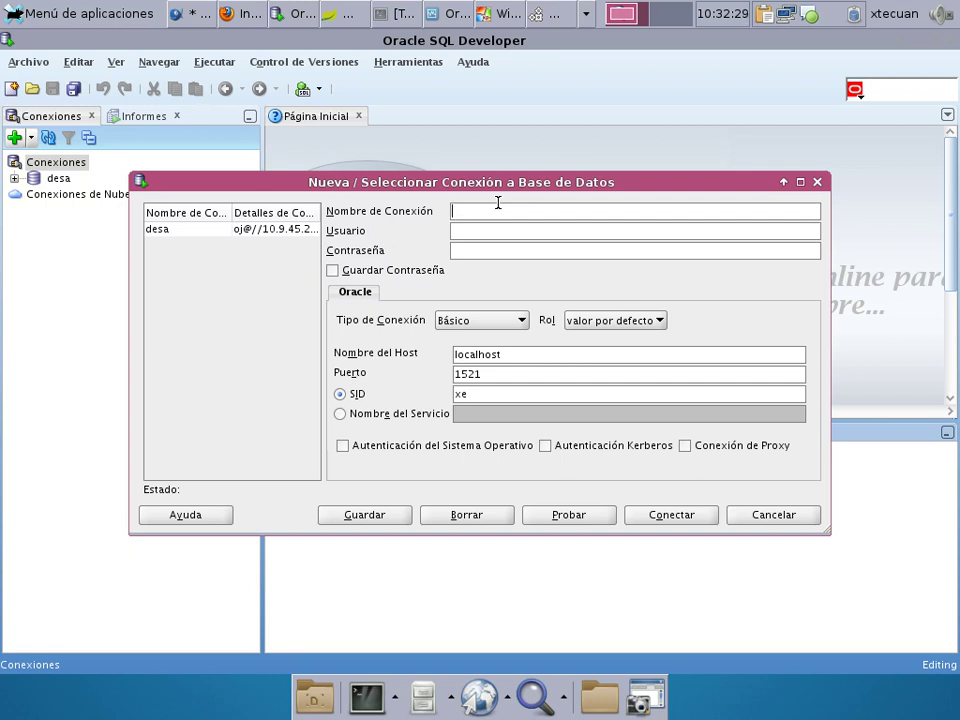
text(localhost)
click(542, 229)
text(fre)
text(freund)
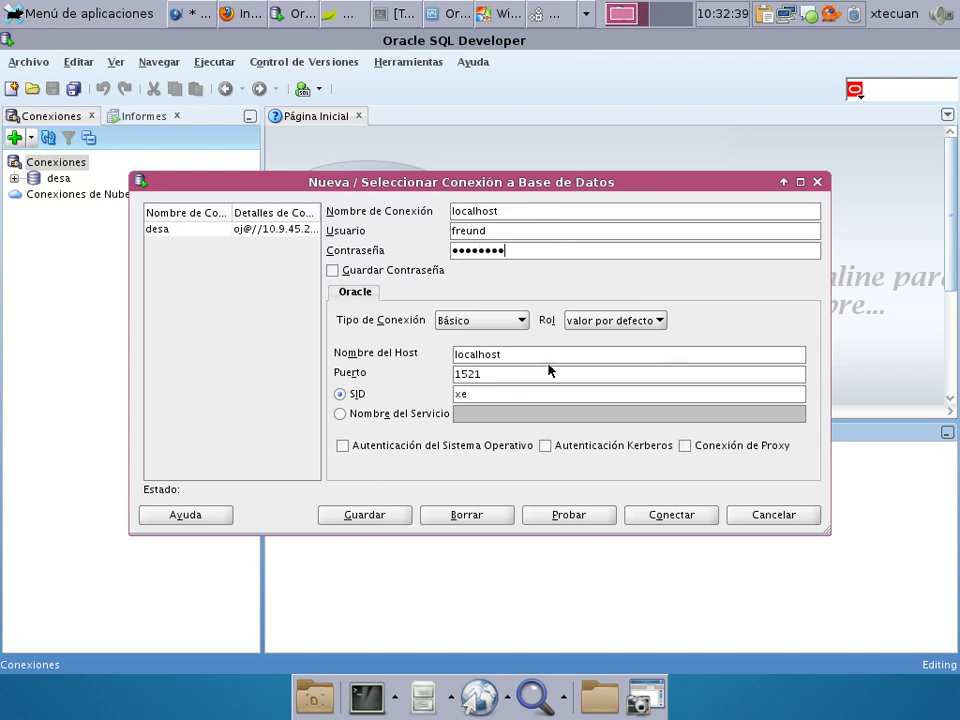
key(Tab)
key(Tab)
key(Tab)
key(Tab)
text(192.)
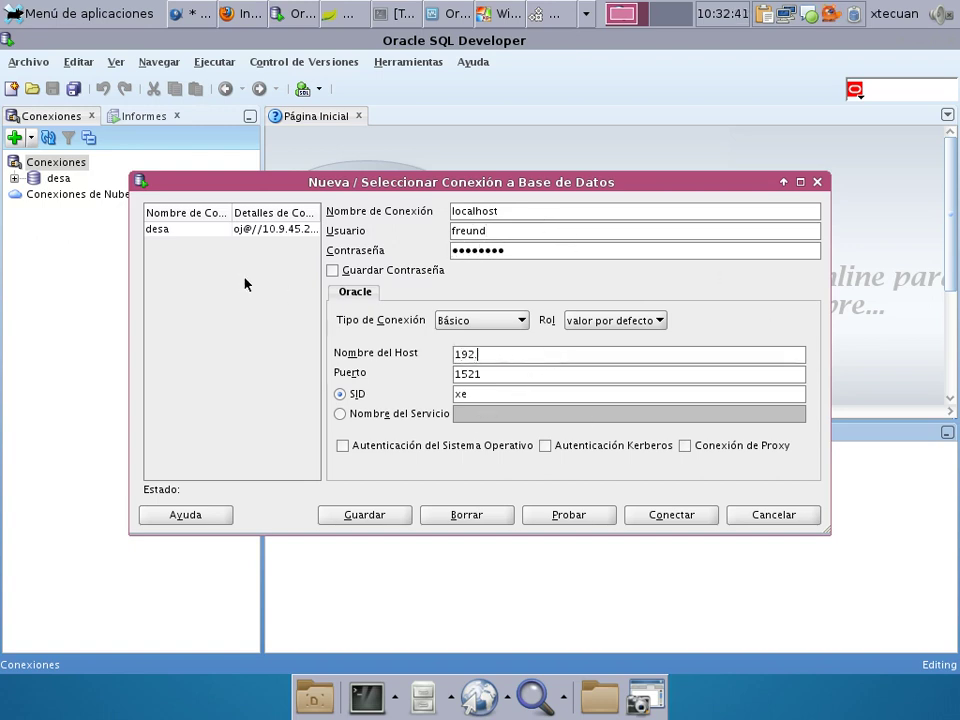
text(168.56.101)
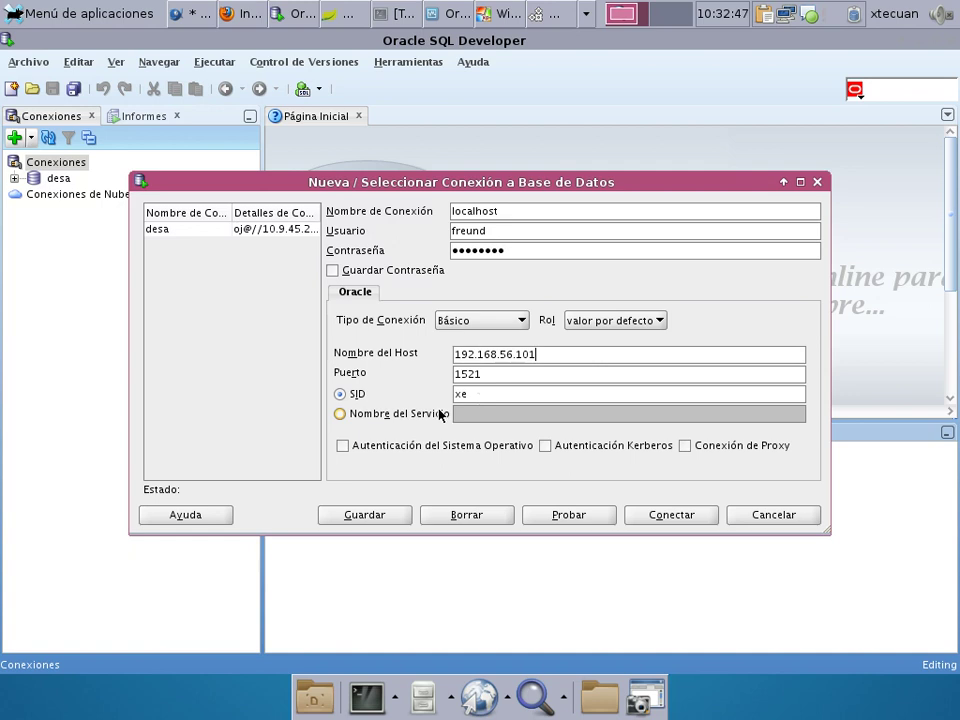
double_click(461, 394)
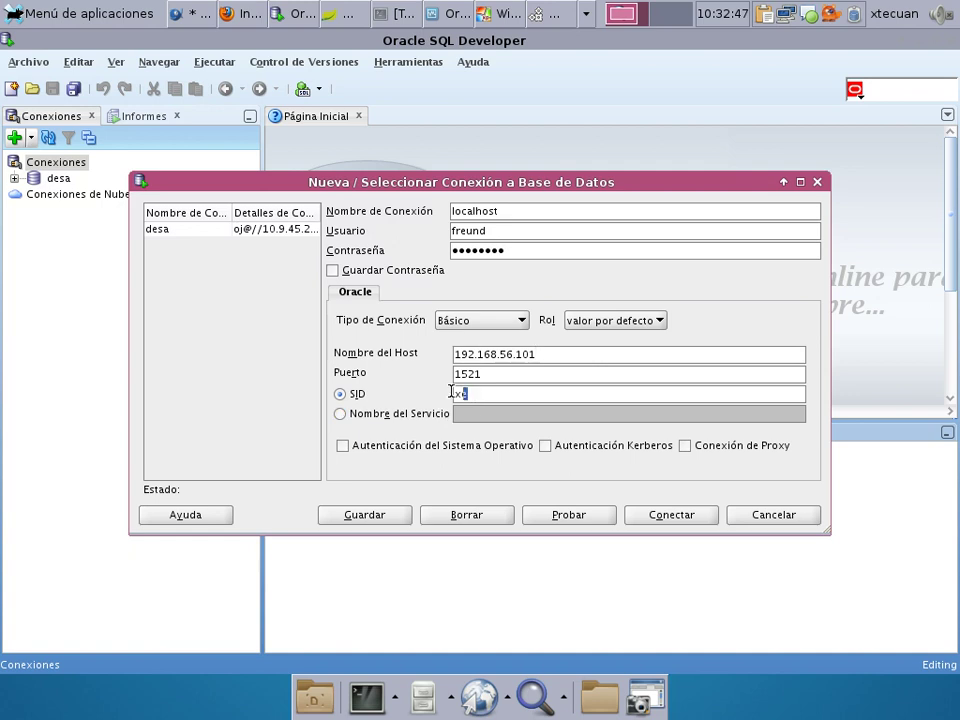
text(CSJDB1)
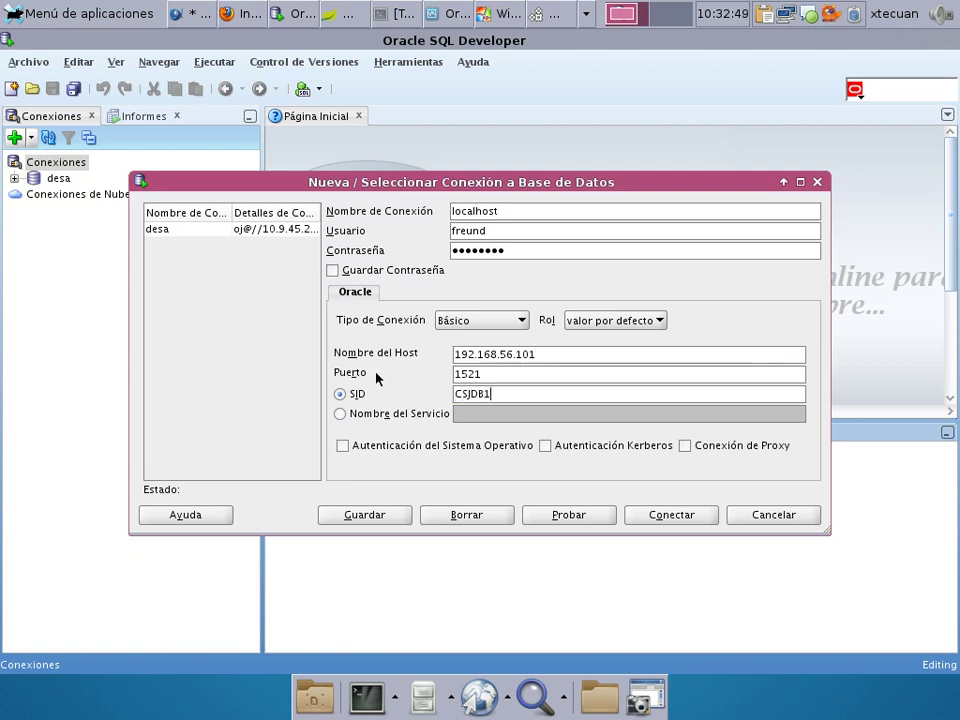
Test the connection, getting Estado: Correcto, and move the result box aside.
click(569, 519)
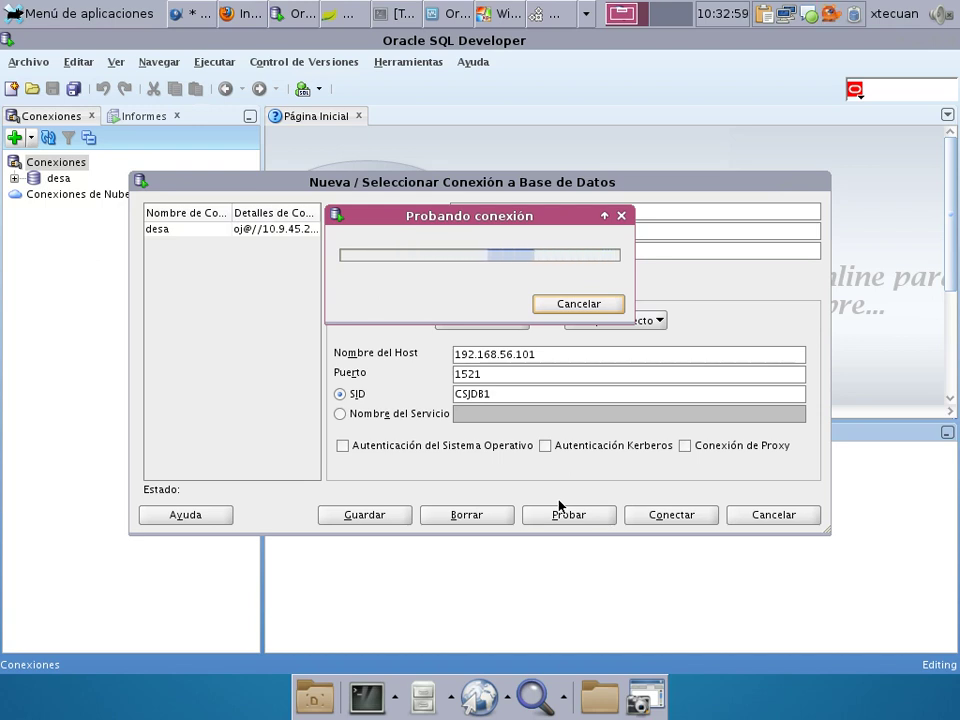
click(481, 12)
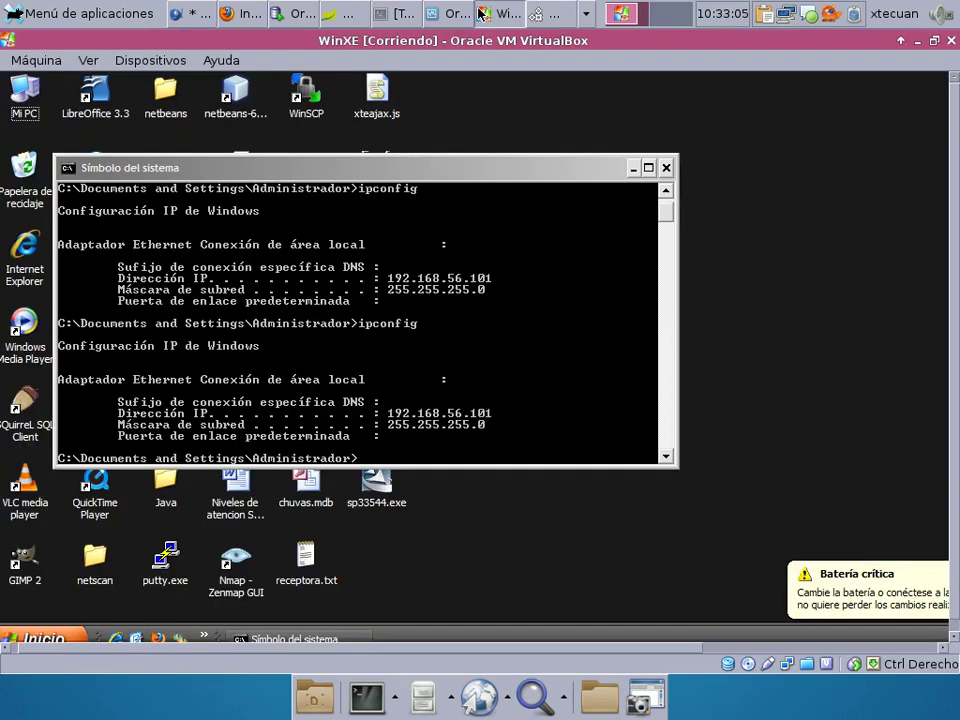
click(299, 14)
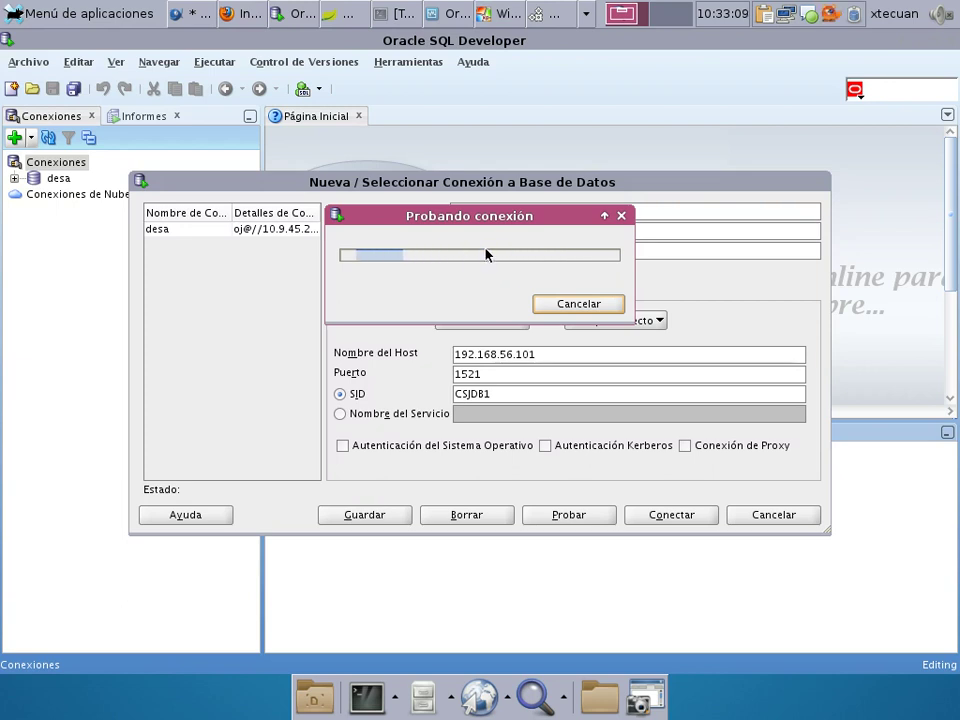
drag(490, 215, 279, 268)
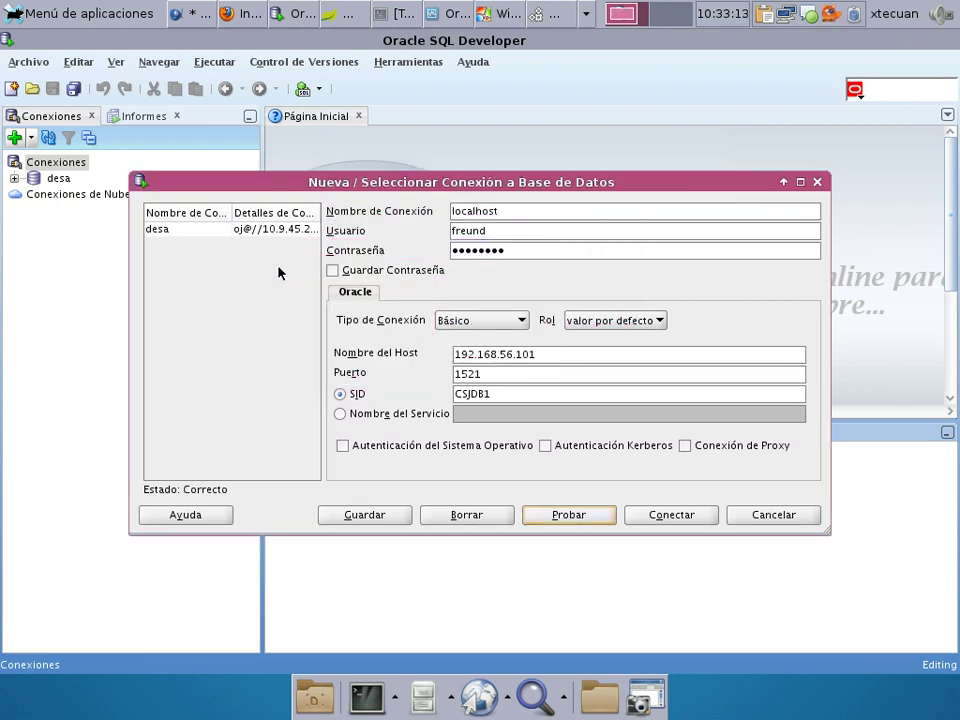
Connect with the localhost connection, saving it beside desa and opening its worksheet.
click(669, 514)
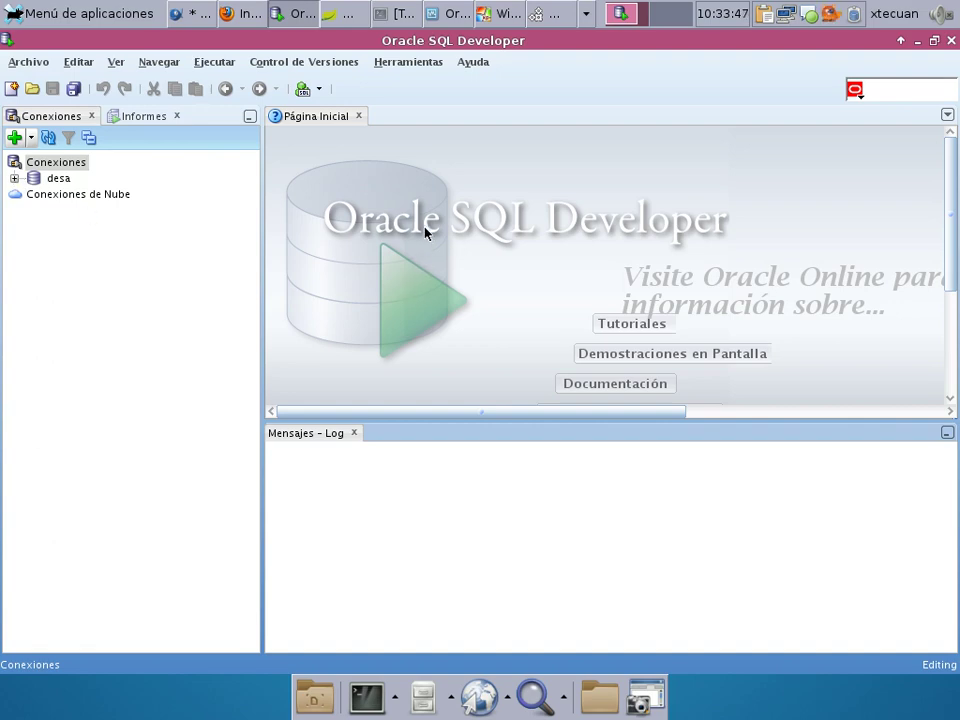
click(197, 12)
click(293, 13)
Cancel the Spring Tool Suite connection dialog for the paises database and return to SQL Developer.
click(330, 14)
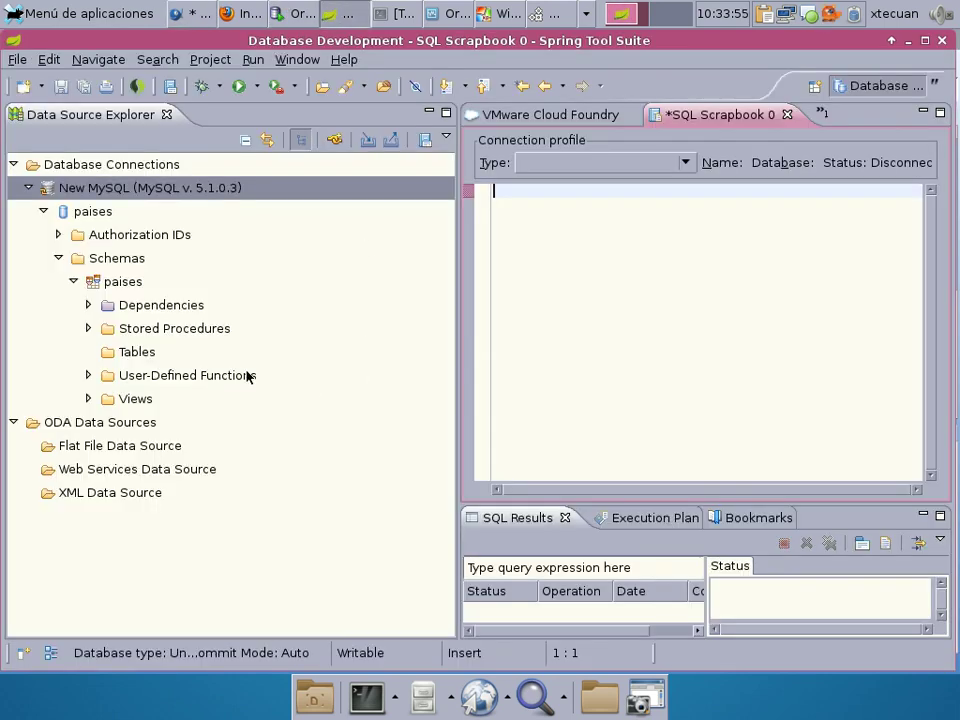
right_click(87, 218)
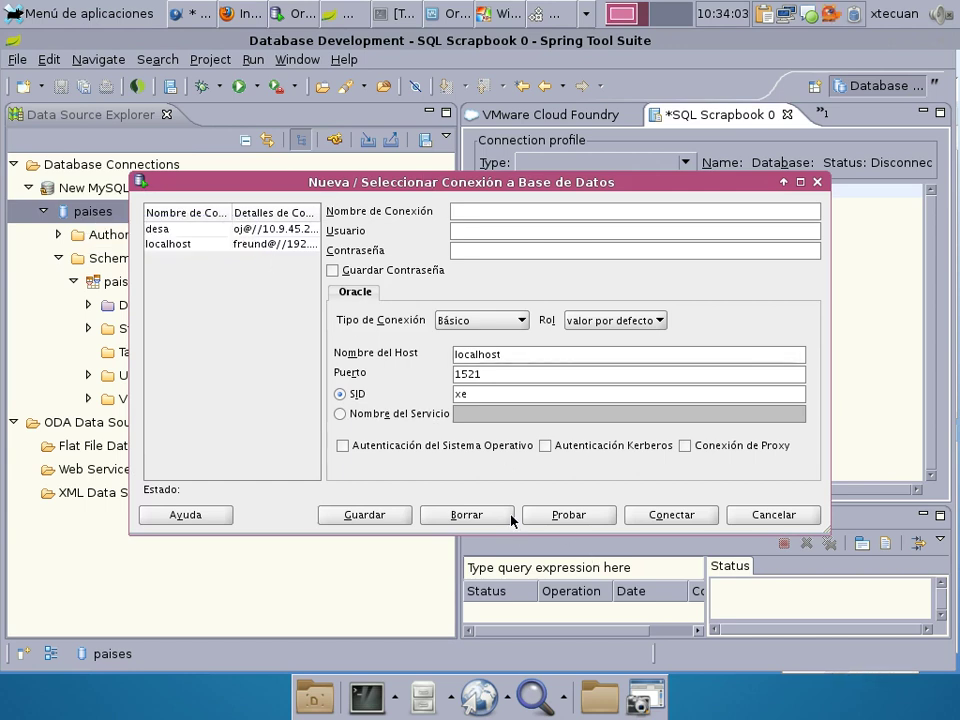
click(766, 516)
click(292, 13)
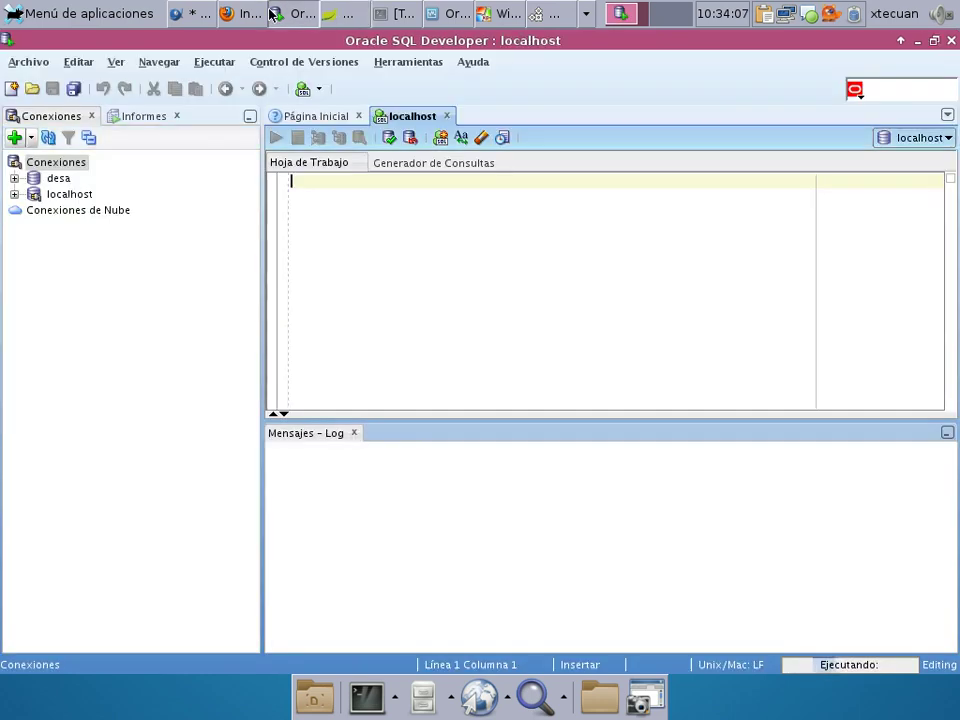
Expand localhost, dismiss the network error, and list its Tablas (Filtrado).
click(15, 195)
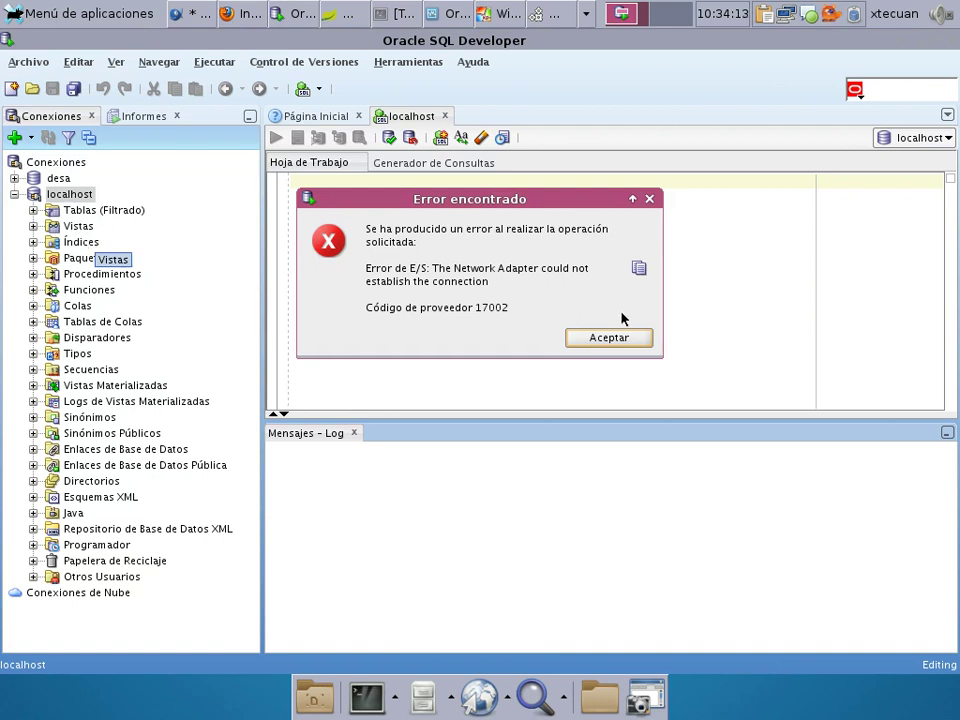
click(603, 339)
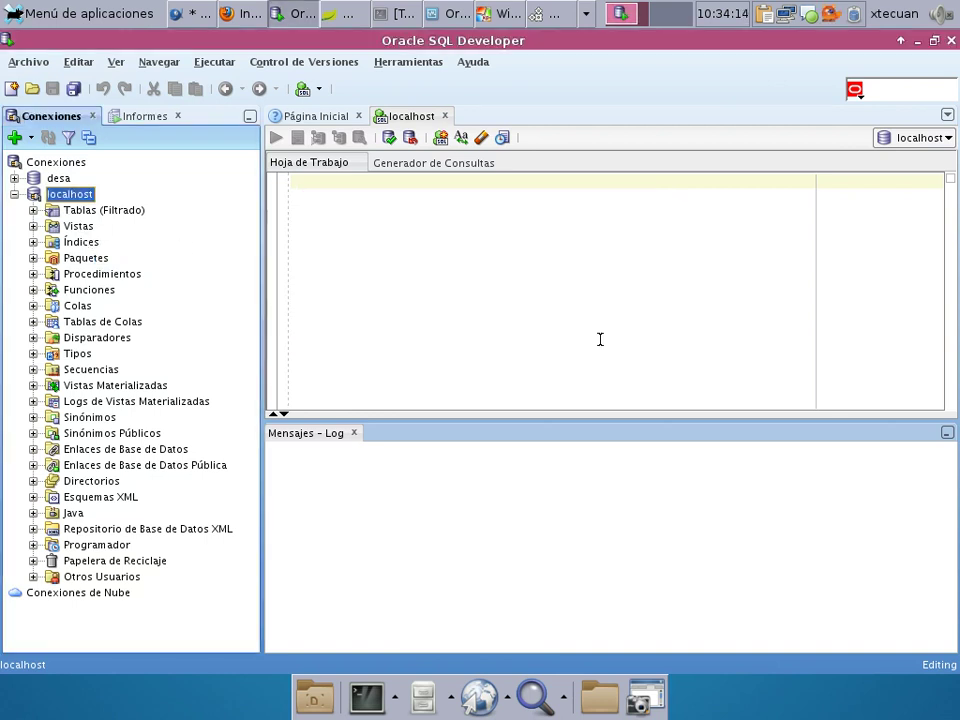
click(33, 210)
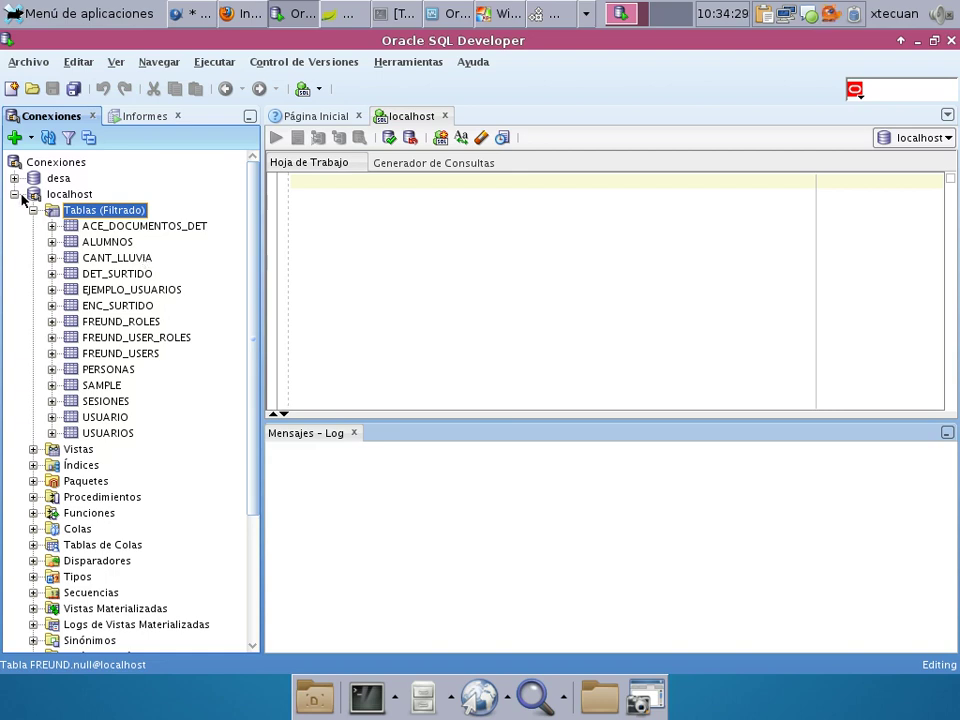
Create an hr connection to 192.168.56.101, port 1521, SID CSJDB1, test it and connect.
click(14, 137)
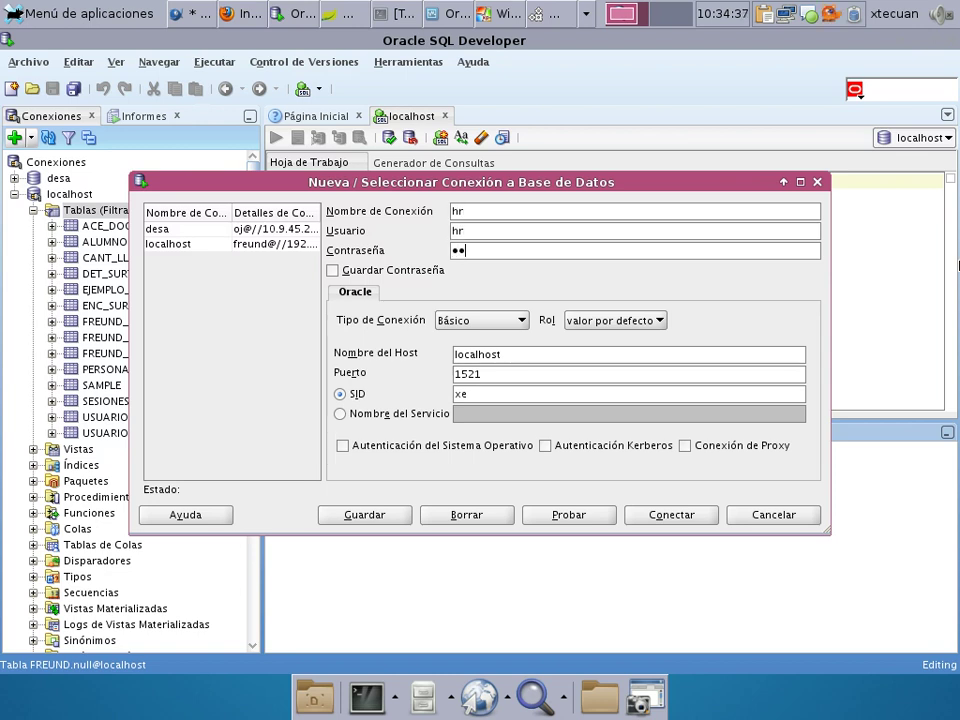
double_click(512, 356)
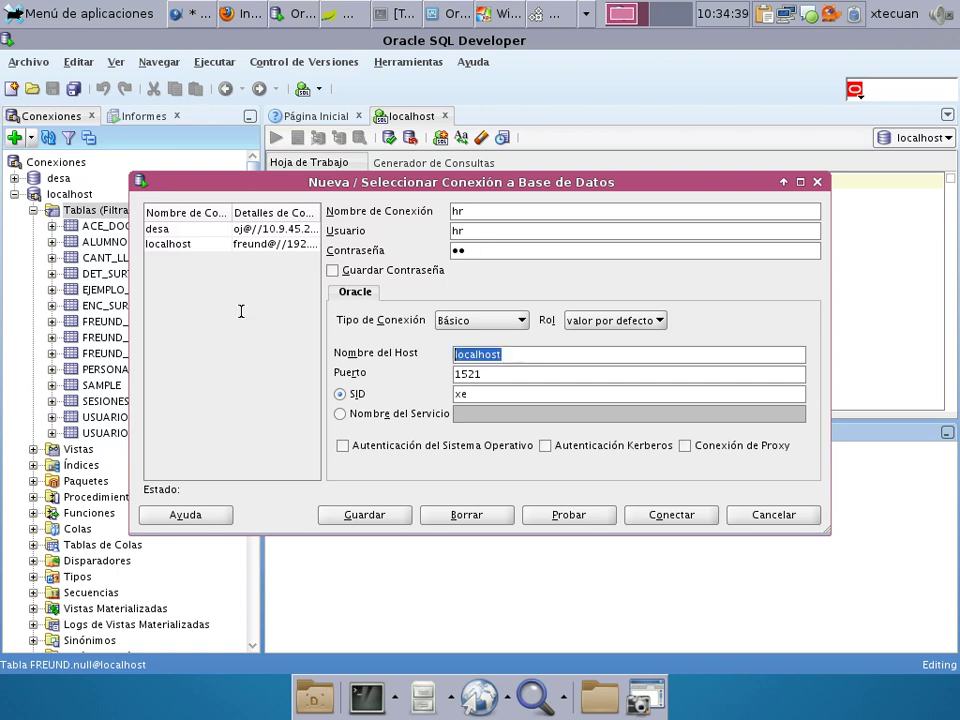
text(192.168)
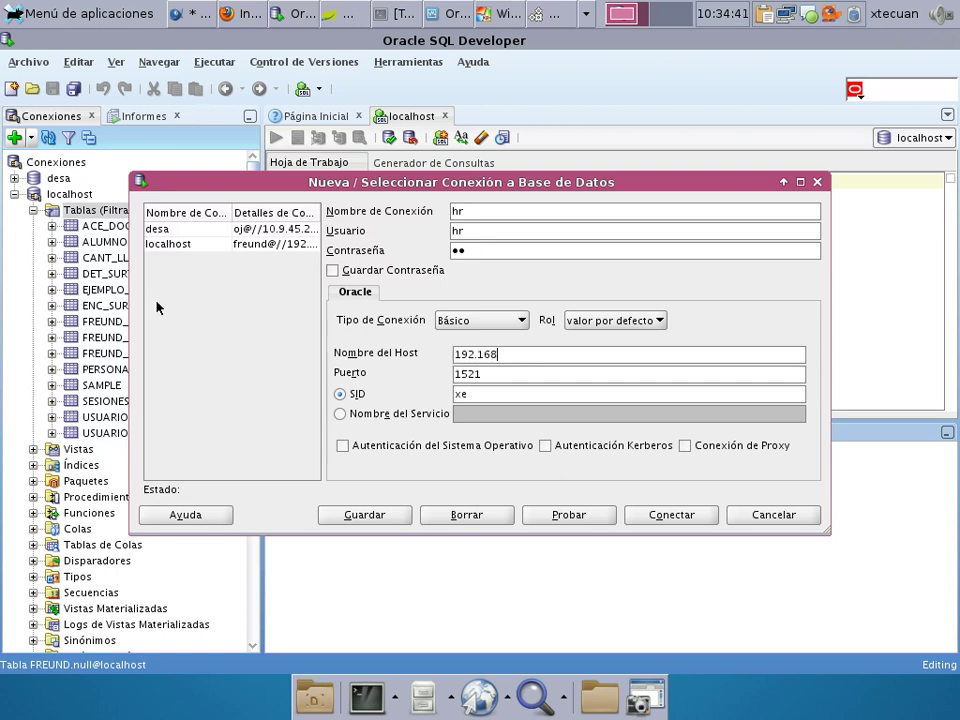
text(.56.101)
key(Tab)
key(Tab)
text(CS)
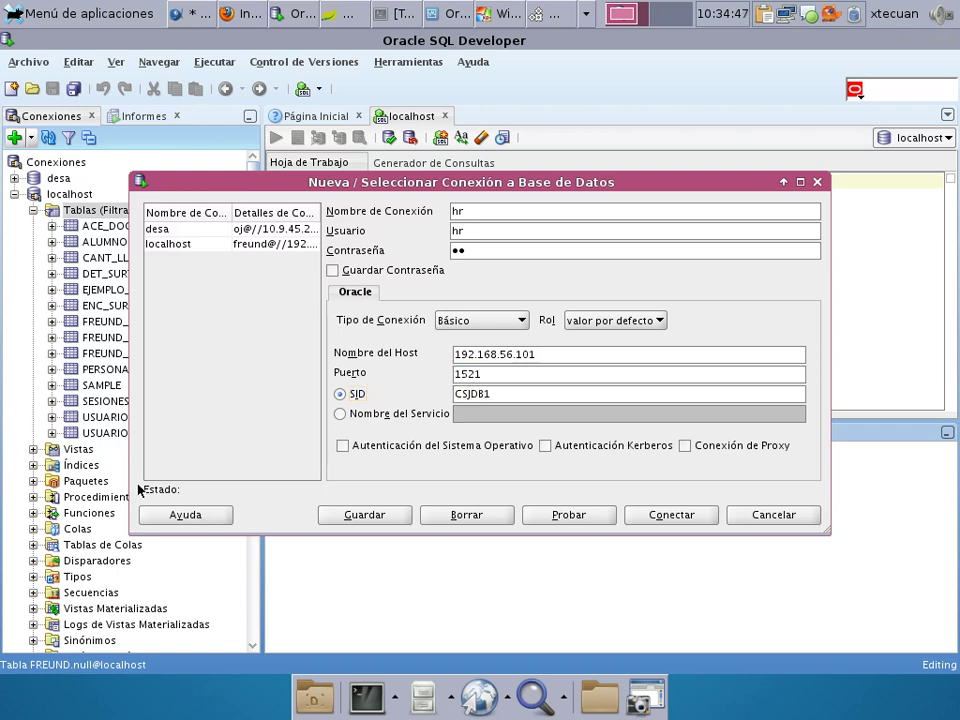
click(583, 514)
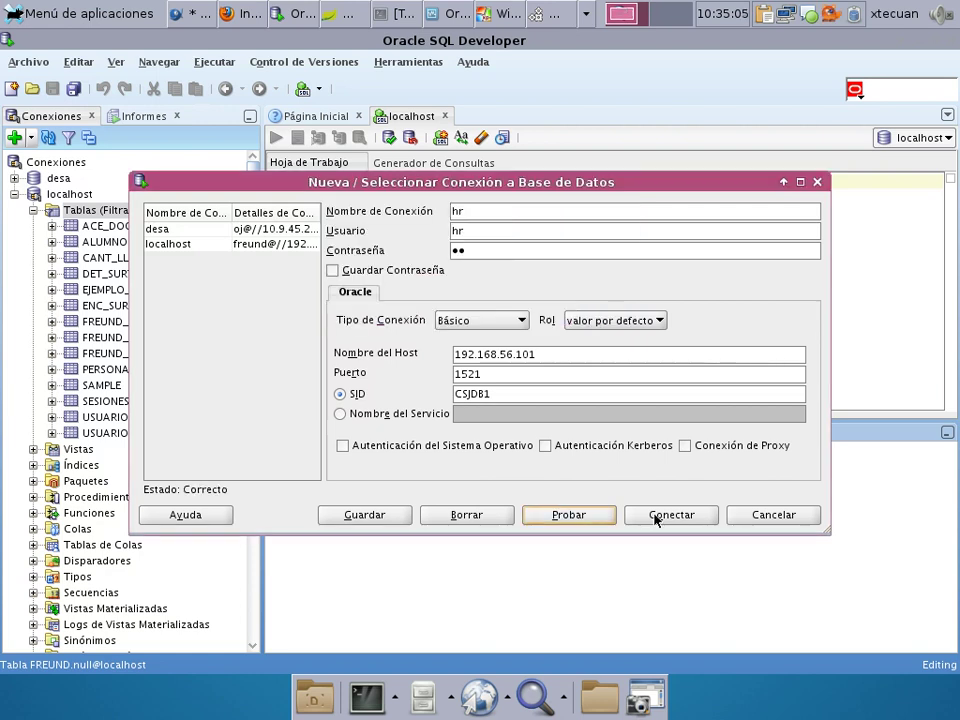
click(570, 514)
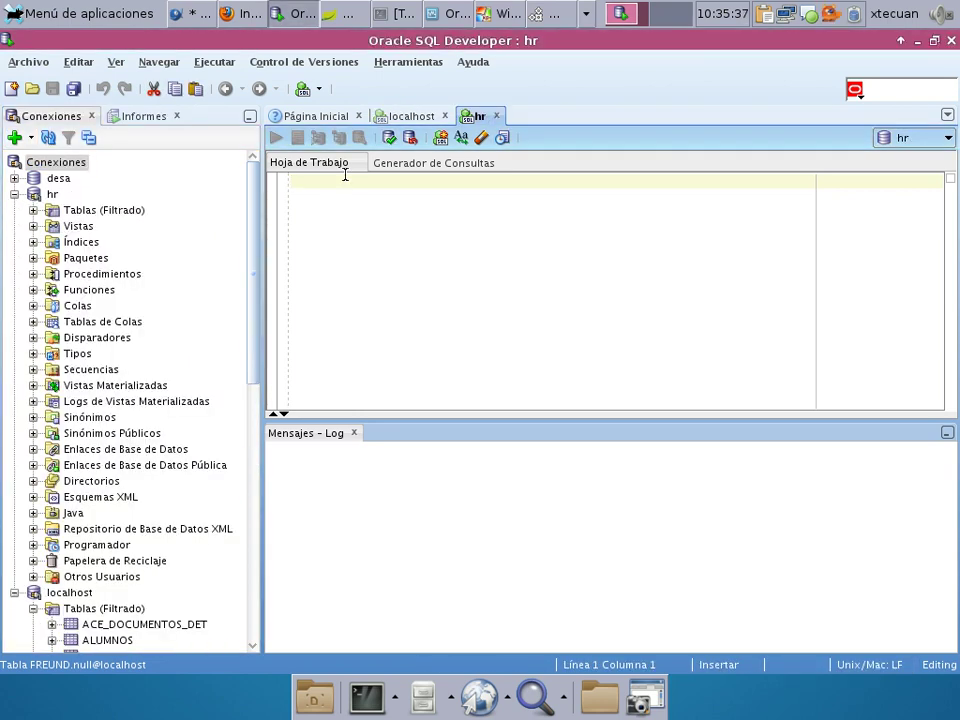
Open the hr REGIONS table and run 'describe regions' in the hr worksheet.
double_click(104, 210)
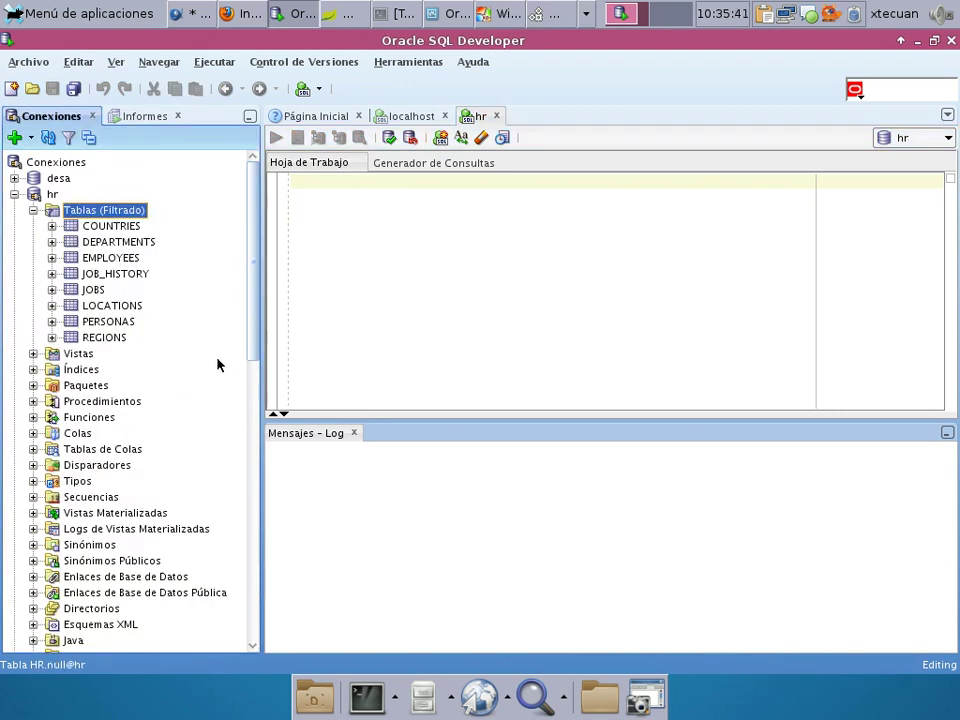
click(118, 337)
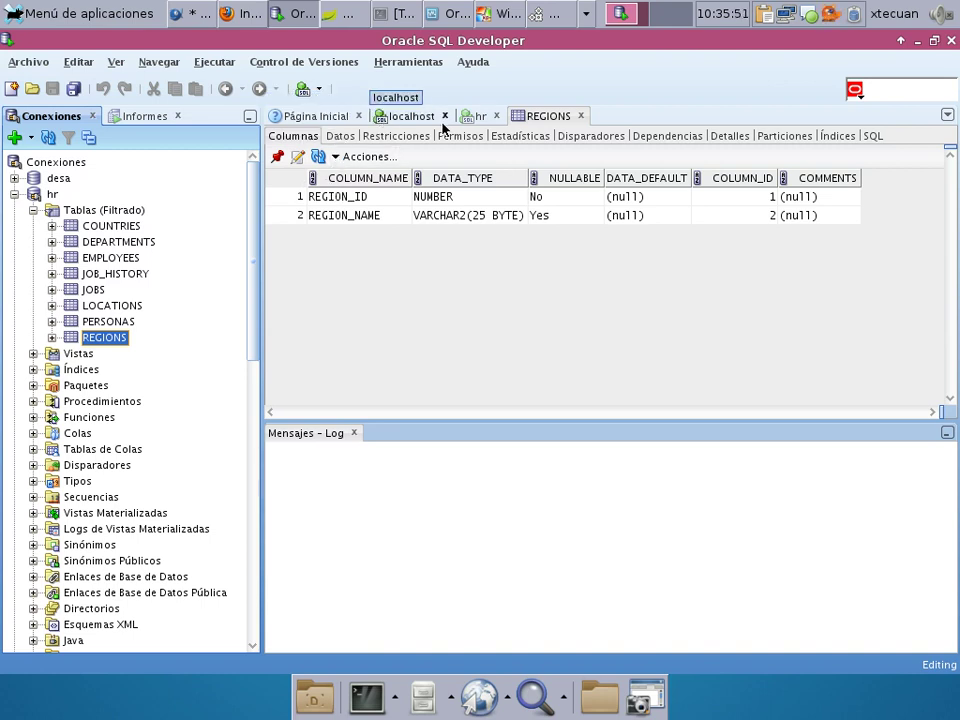
click(477, 116)
text(des)
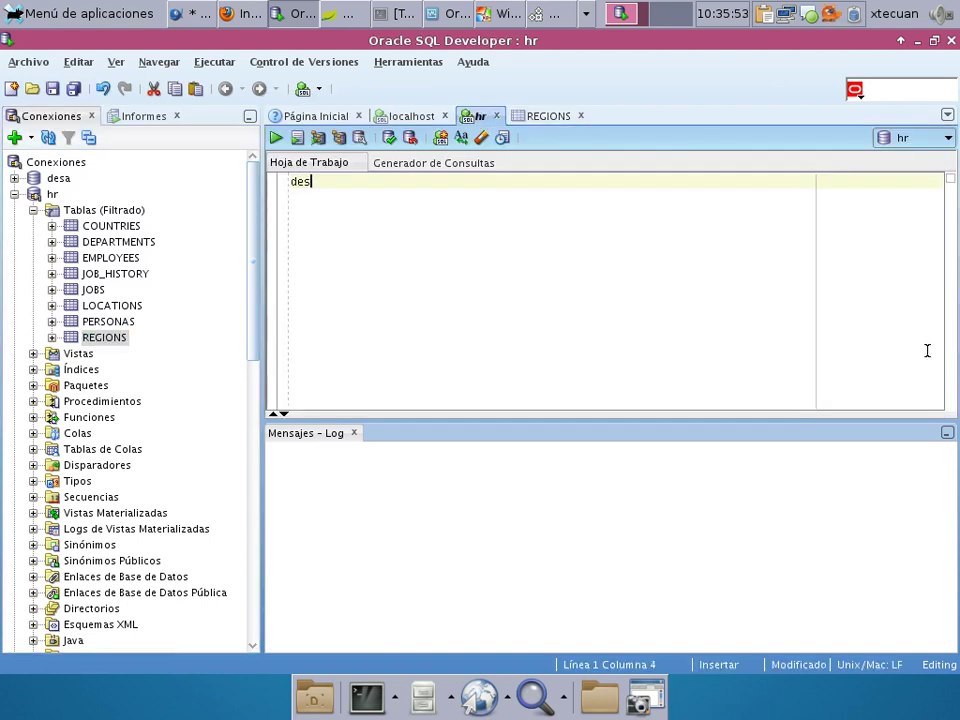
text(cribe regi)
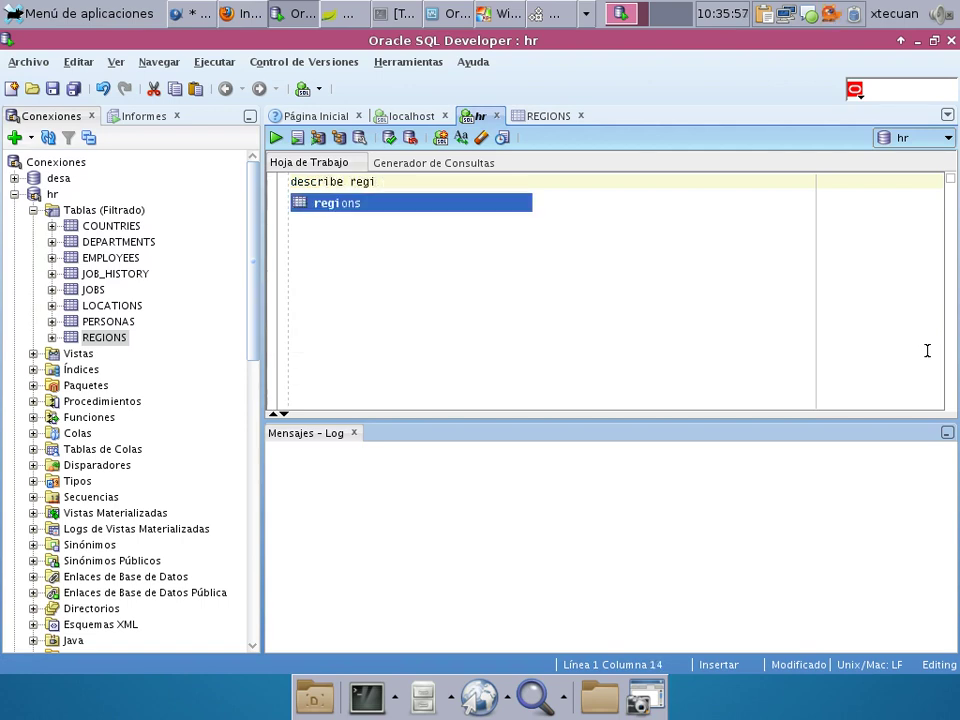
key(Return)
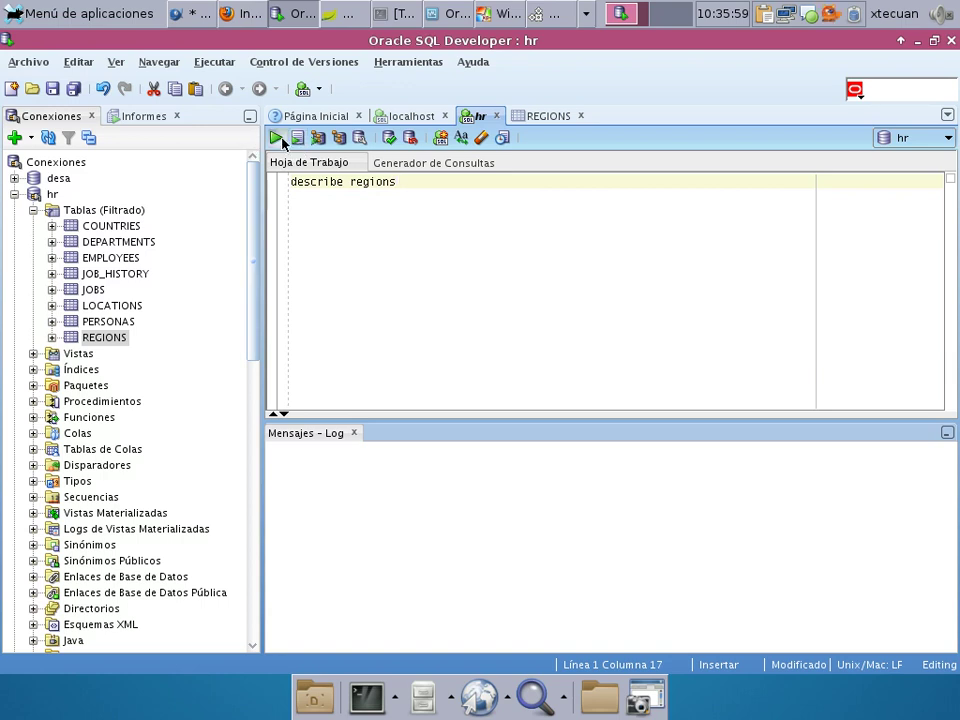
click(297, 137)
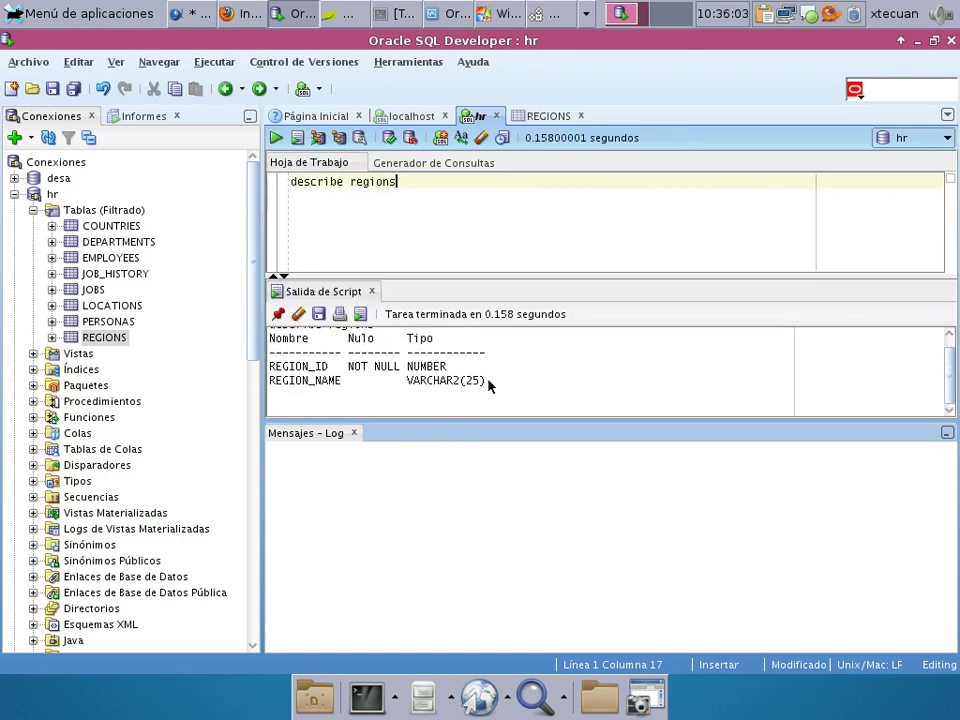
Select the REGIONS description output (REGION_ID NUMBER, REGION_NAME VARCHAR2(25)) and bring Firefox forward.
drag(497, 381, 251, 358)
click(287, 368)
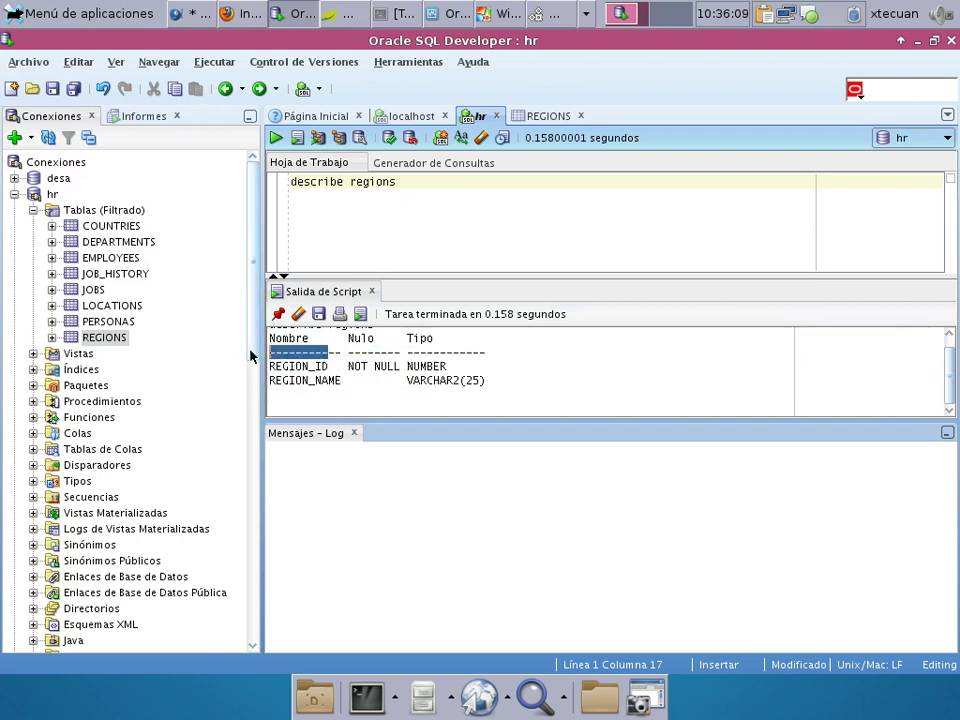
click(329, 371)
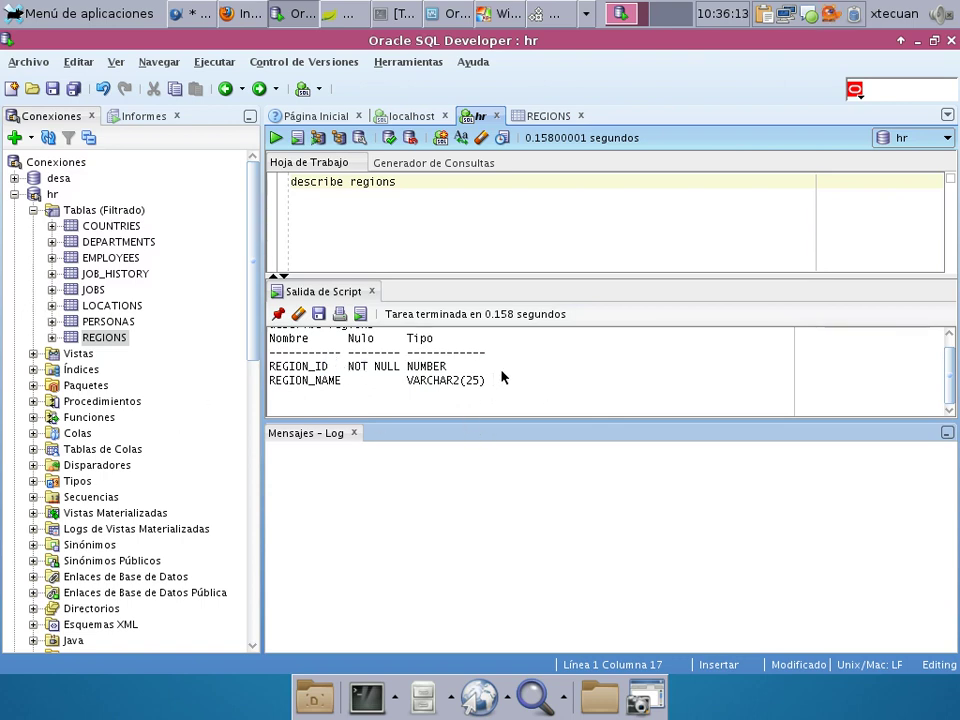
drag(500, 368, 253, 369)
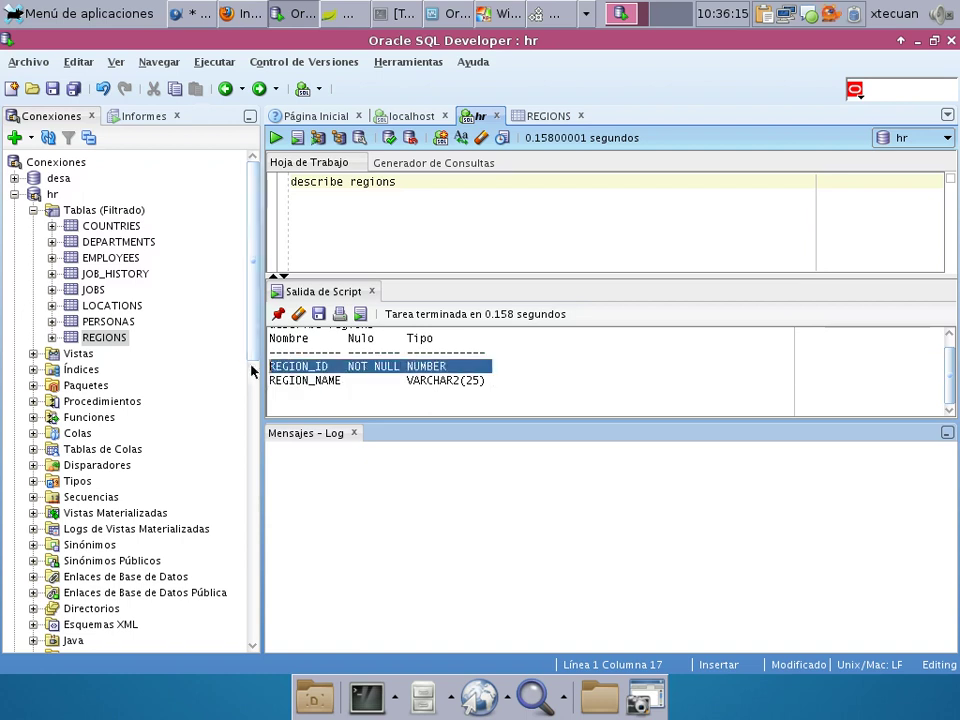
click(510, 370)
drag(514, 381, 530, 390)
key(ctrl+c)
click(316, 352)
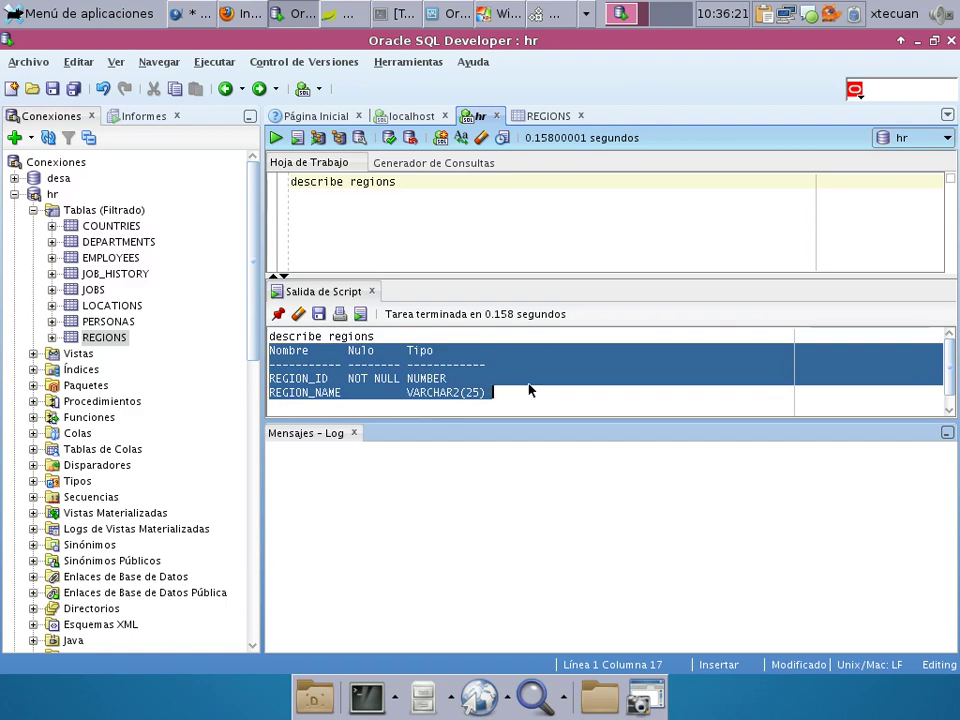
click(276, 13)
click(240, 13)
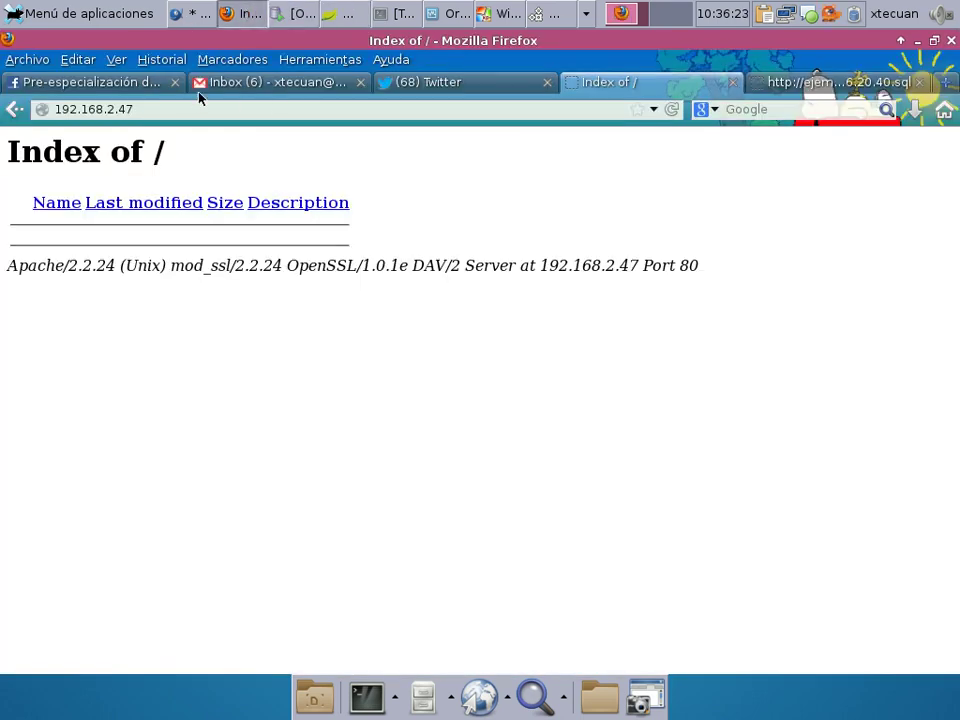
Paste the REGIONS description into the group's draft post and close the chat window.
click(80, 83)
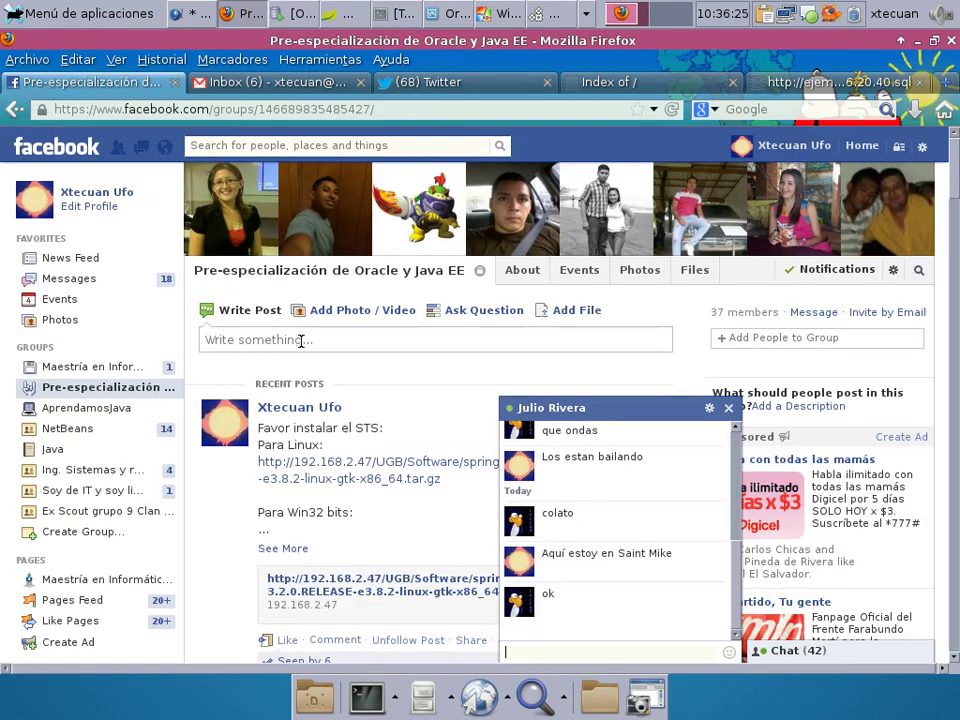
click(301, 340)
key(ctrl+v)
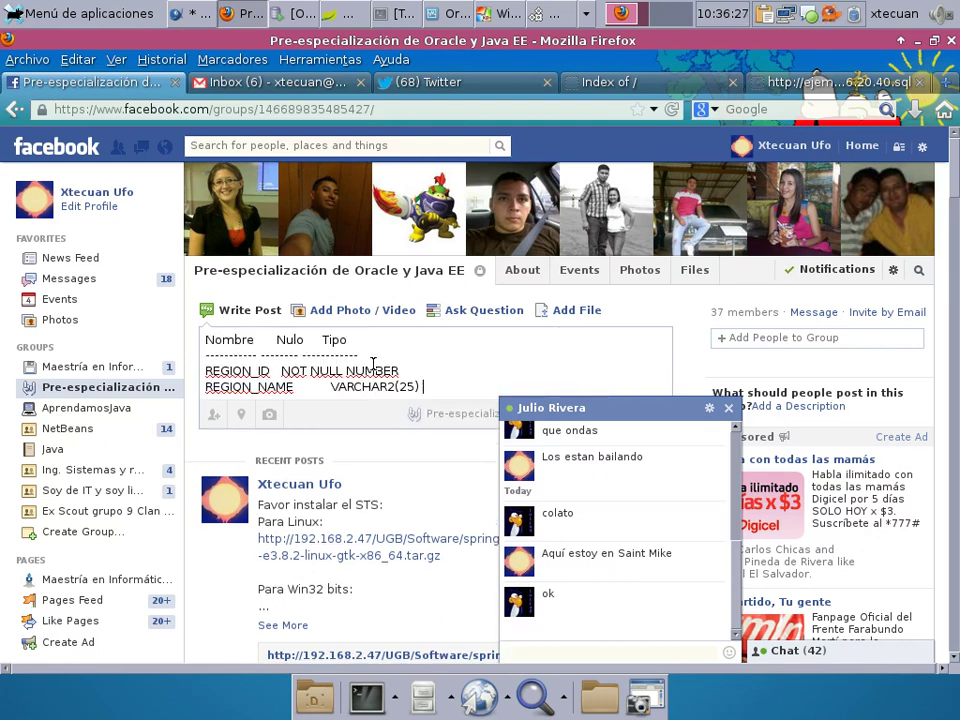
key(Return)
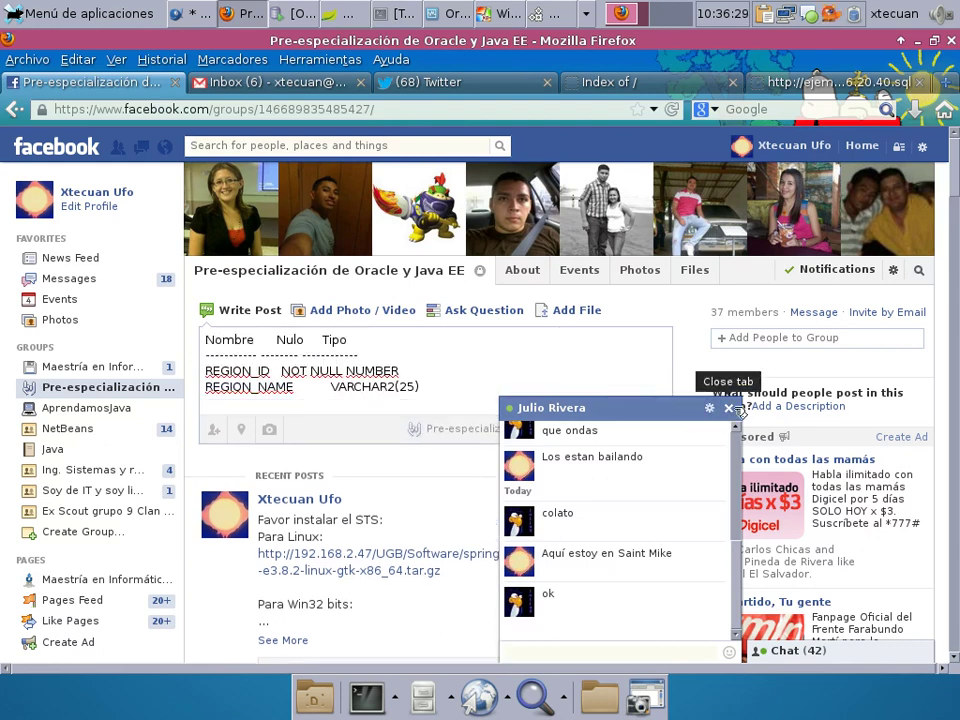
click(730, 408)
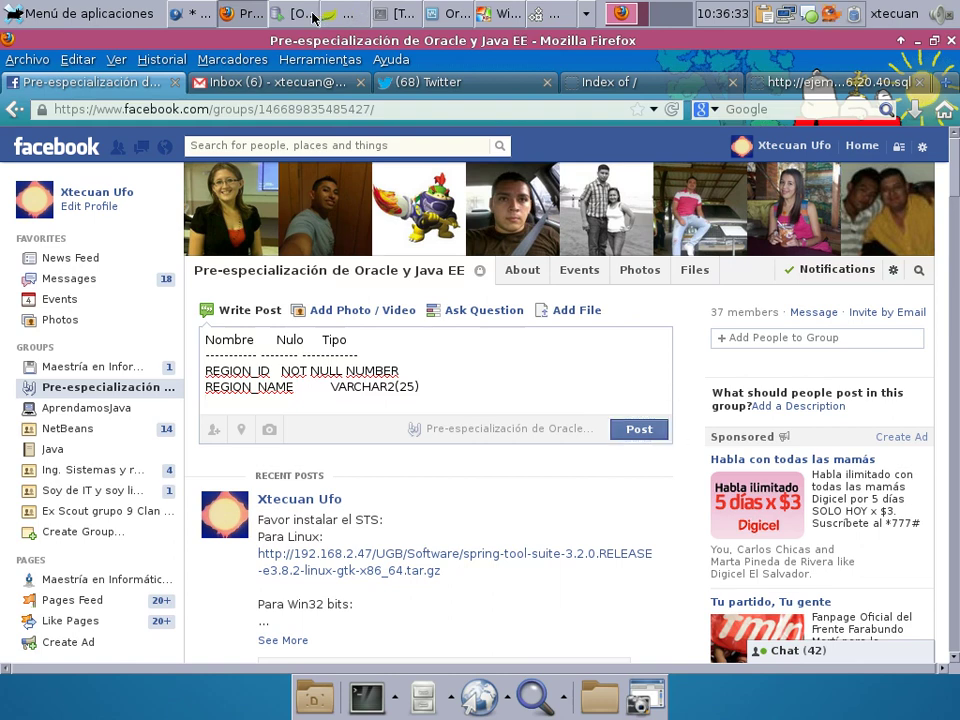
click(312, 17)
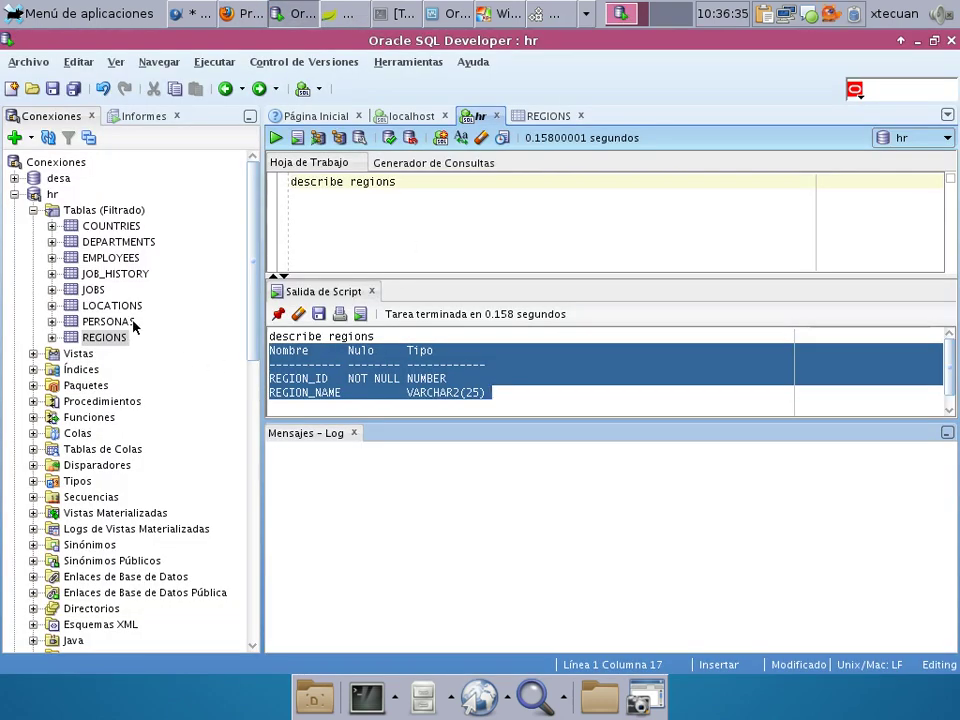
Open the COUNTRIES table and run 'describe countries' in the hr worksheet.
click(120, 227)
double_click(130, 232)
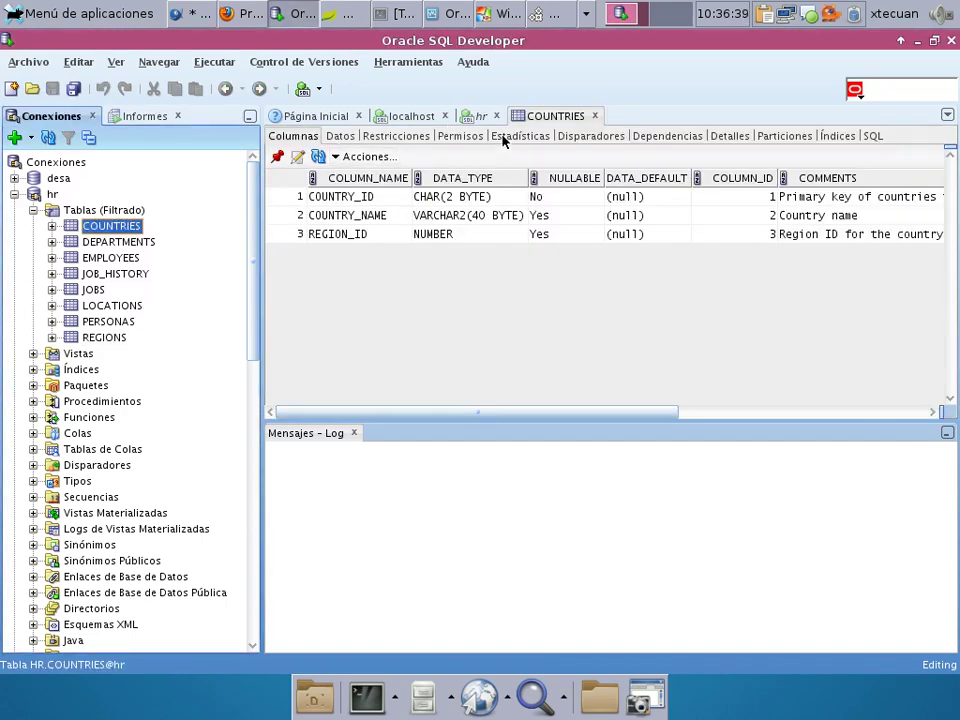
click(481, 116)
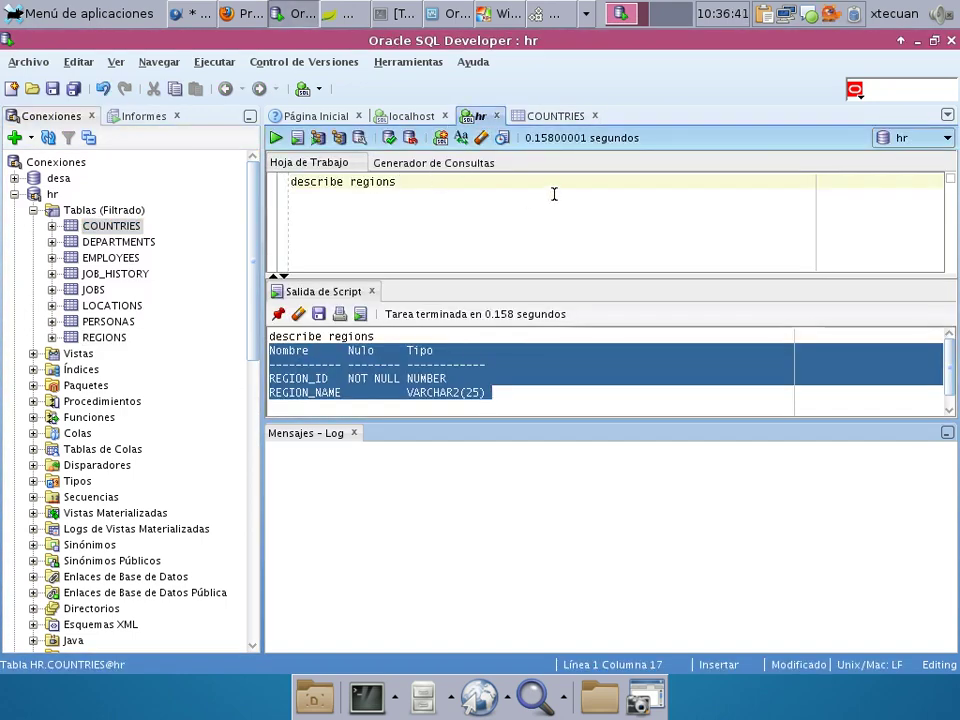
key(BackSpace)
key(BackSpace)
key(BackSpace)
key(BackSpace)
key(BackSpace)
key(BackSpace)
key(BackSpace)
text(cou)
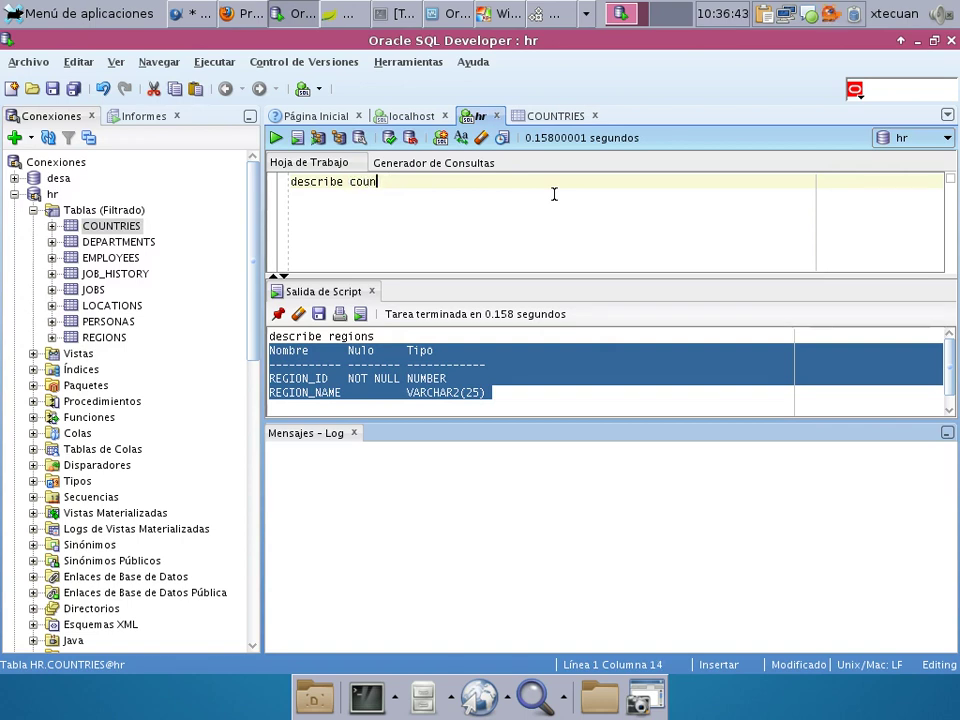
text(n)
key(Return)
key(F5)
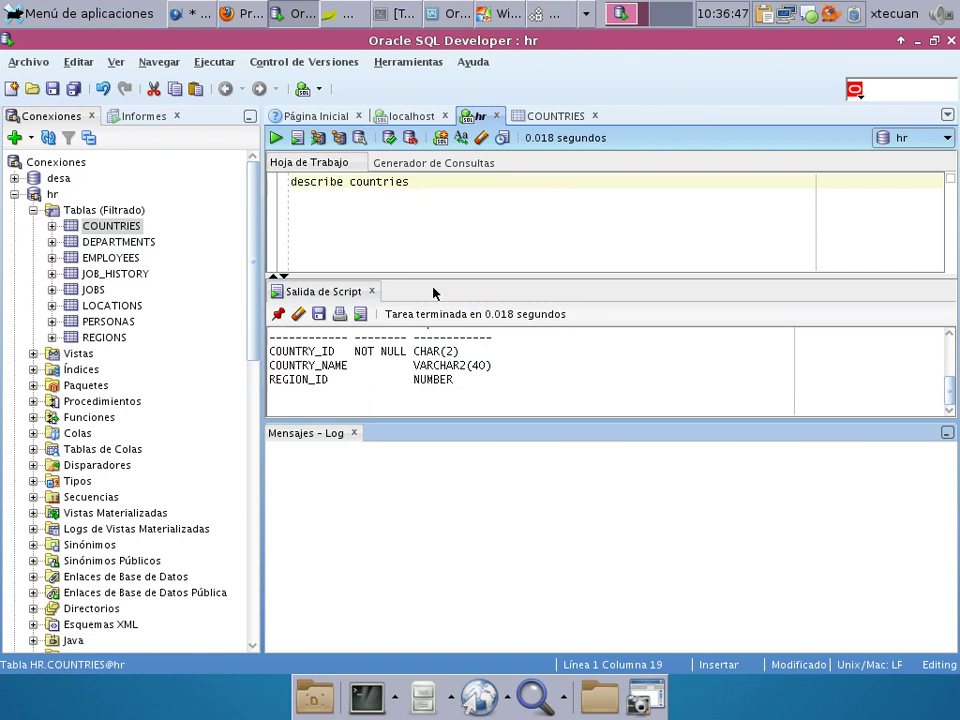
Select the COUNTRIES output (COUNTRY_ID CHAR(2), COUNTRY_NAME VARCHAR2(40), REGION_ID NUMBER).
scroll(514, 398, up, 3)
scroll(514, 398, down, 2)
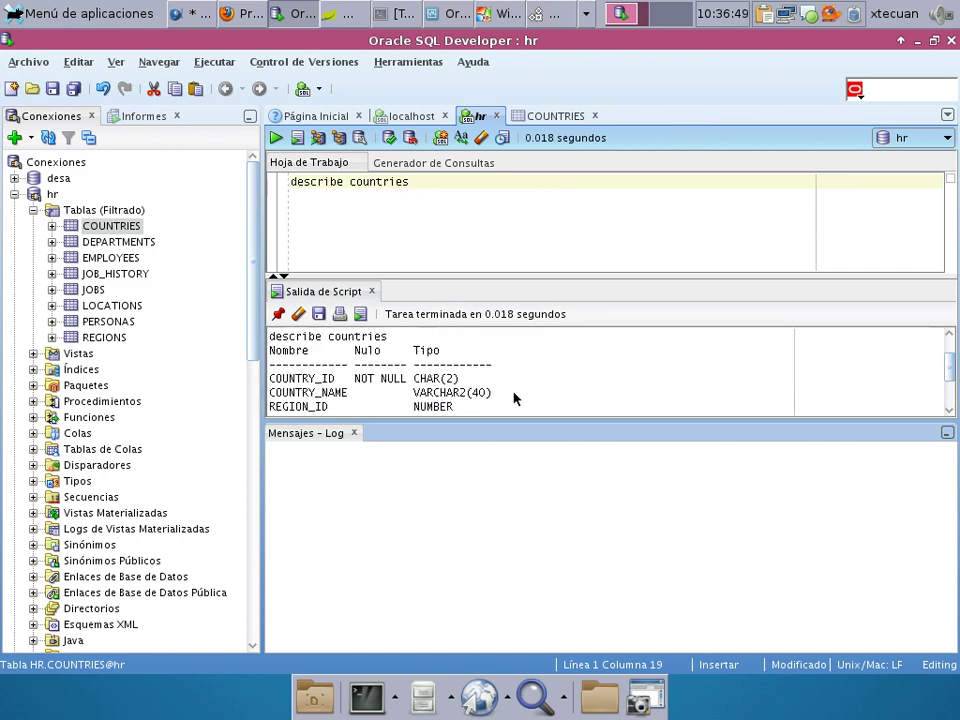
scroll(514, 398, down, 1)
scroll(514, 398, up, 2)
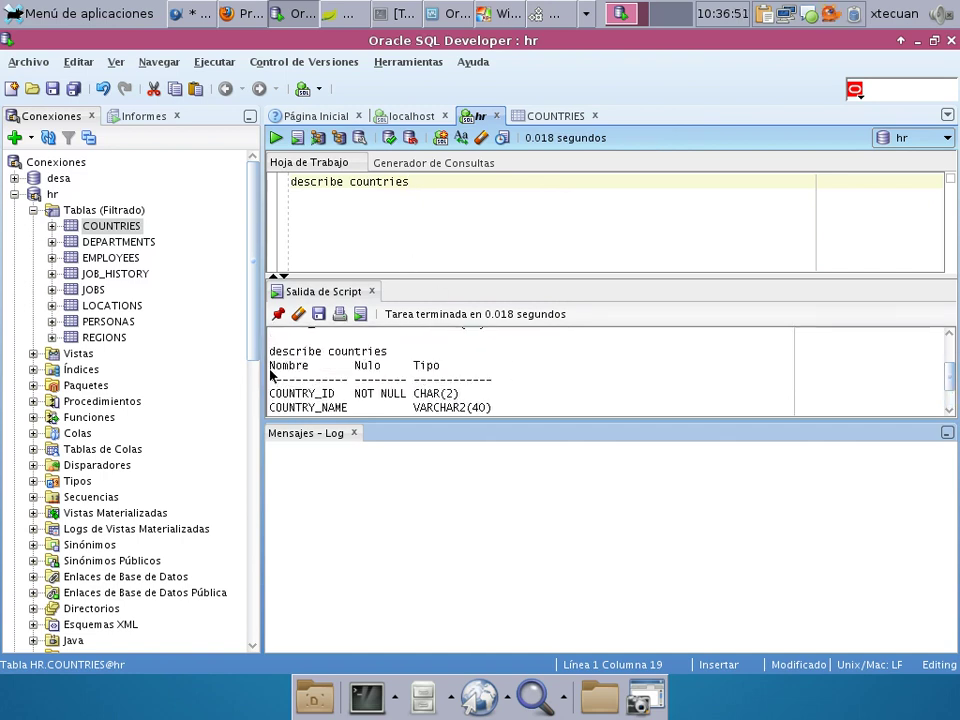
drag(271, 370, 430, 411)
key(ctrl+c)
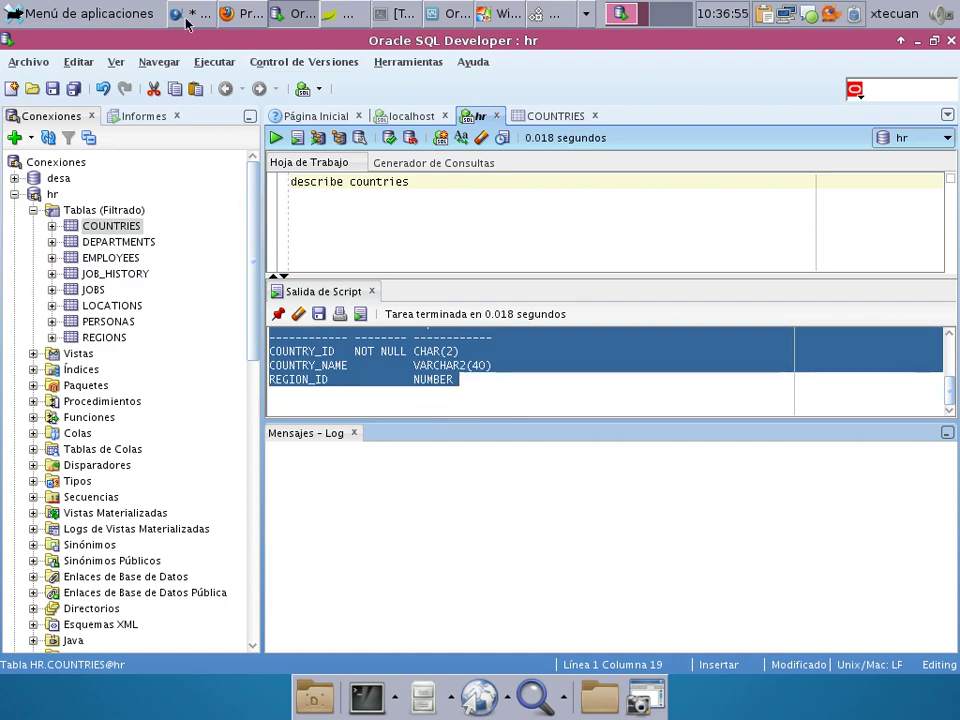
click(250, 14)
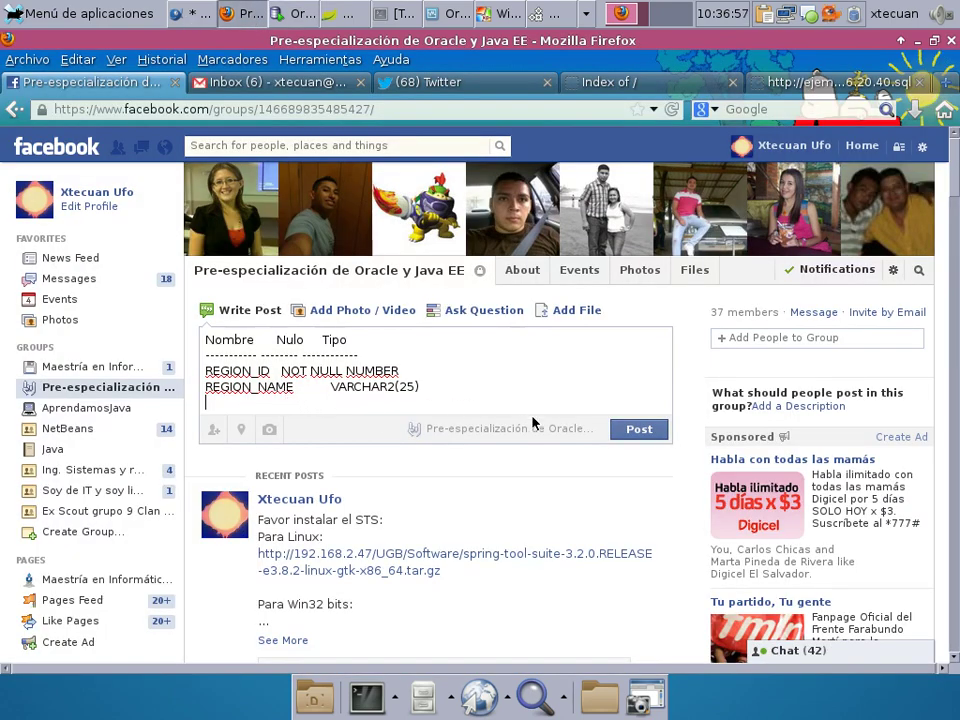
Publish the REGIONS post, then paste and publish the COUNTRIES description as a second post.
click(637, 429)
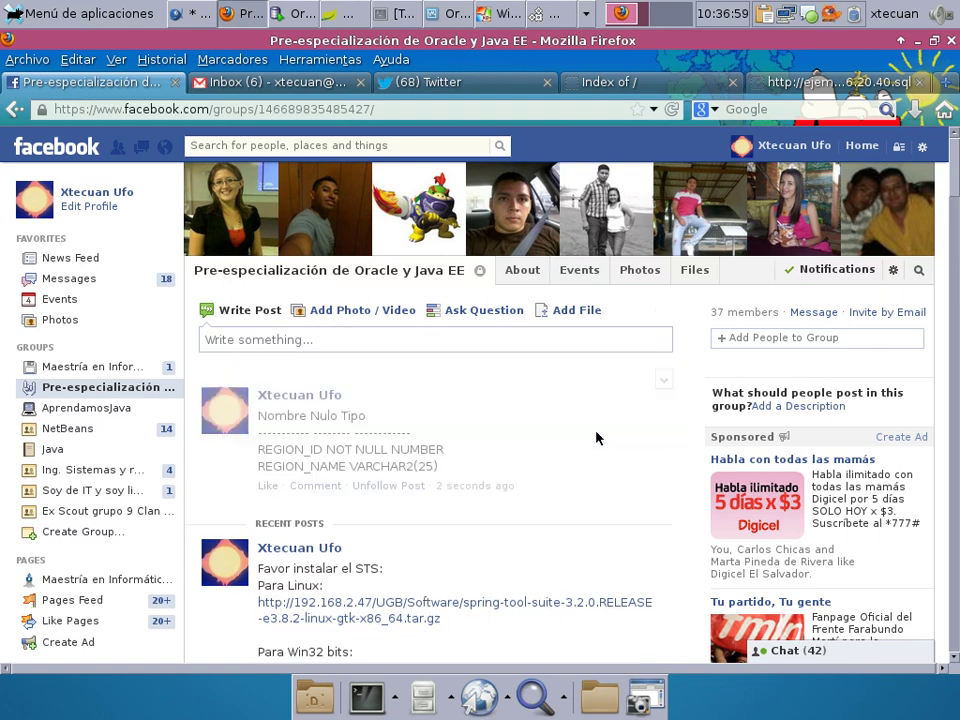
click(295, 340)
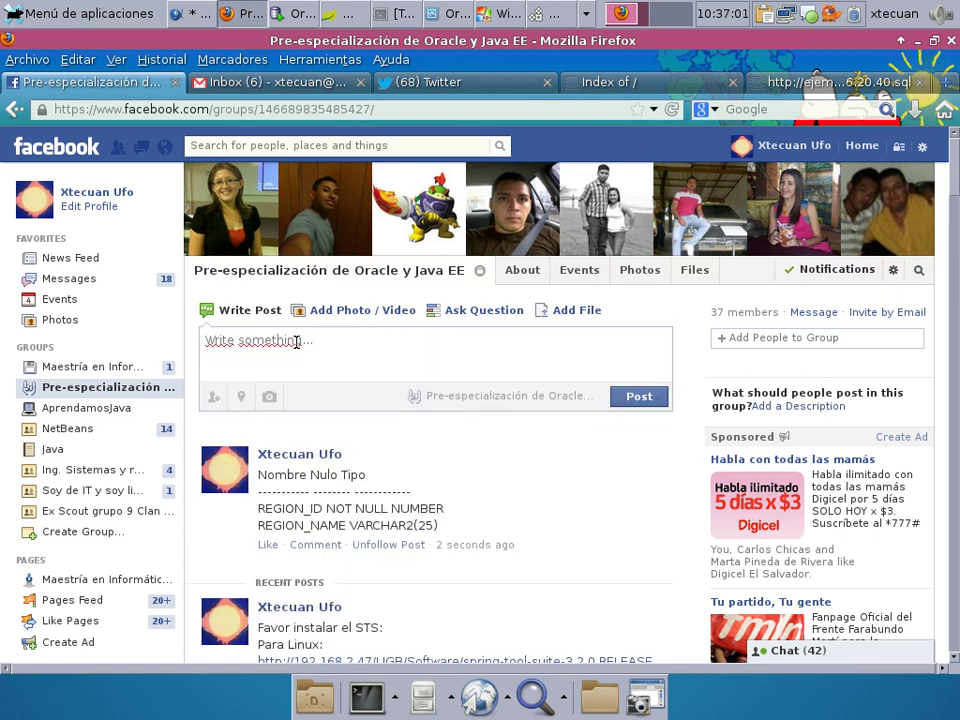
key(ctrl+v)
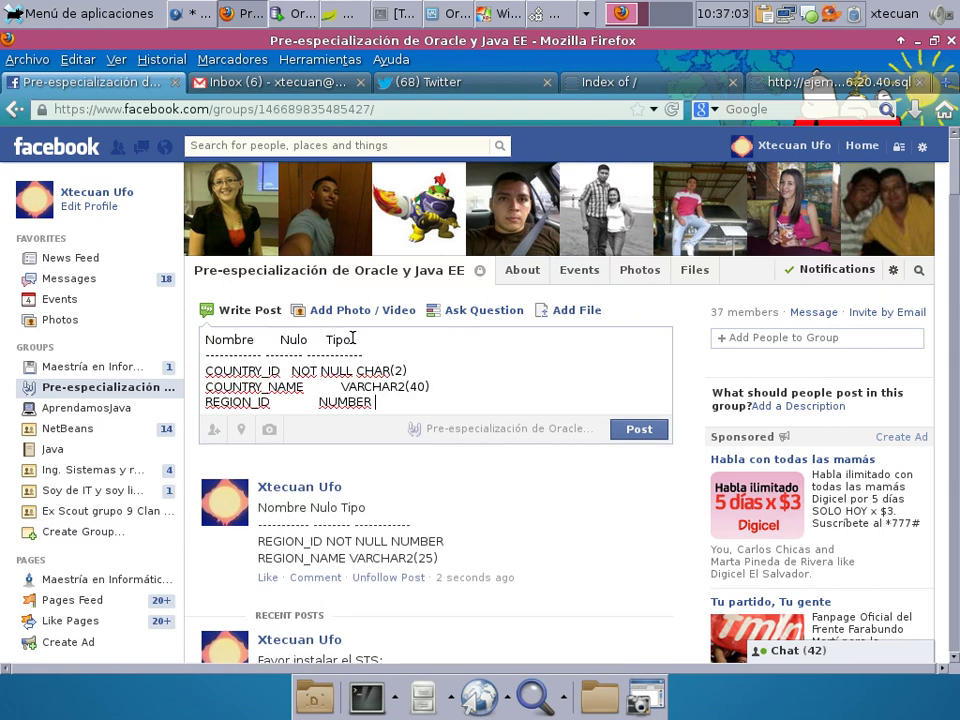
click(638, 429)
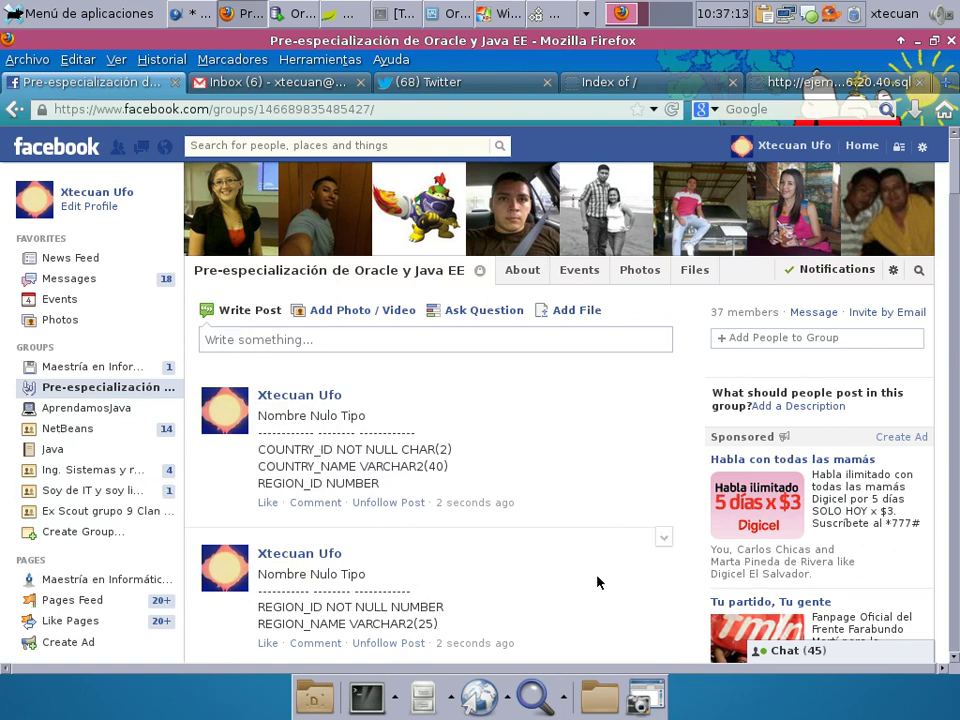
scroll(530, 434, down, 3)
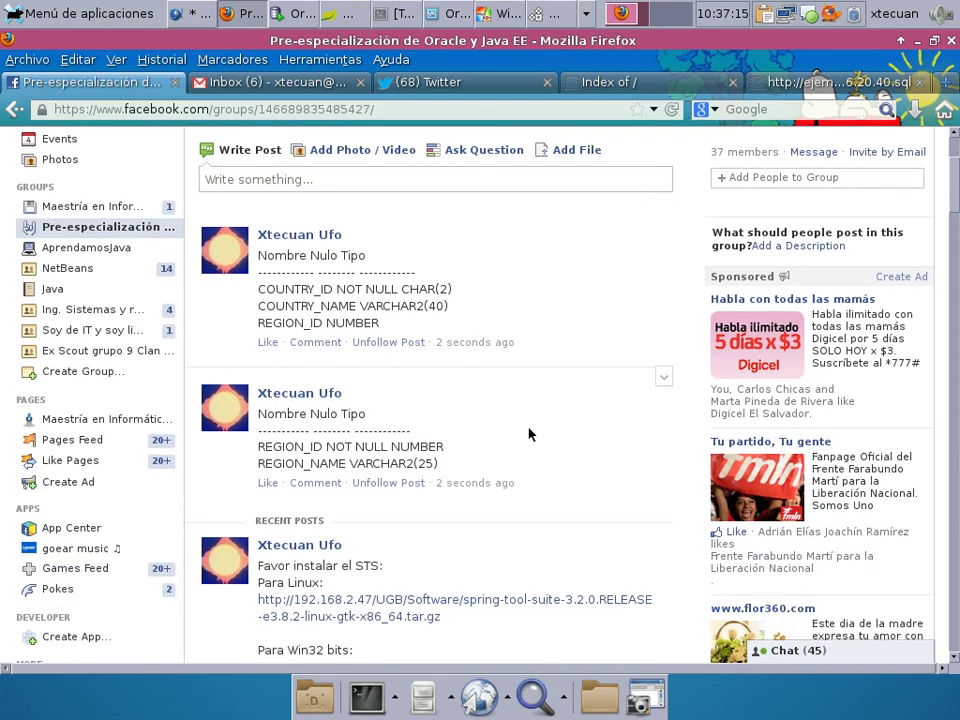
Check the empty Tables folder of the paises schema in Spring Tool Suite.
click(350, 15)
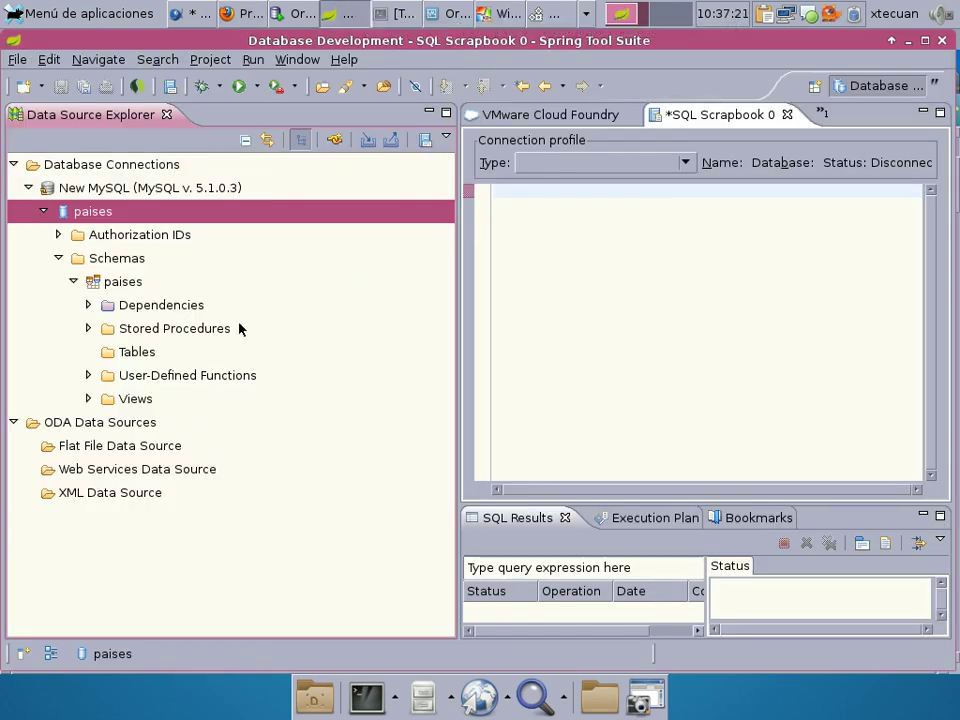
click(130, 353)
right_click(137, 351)
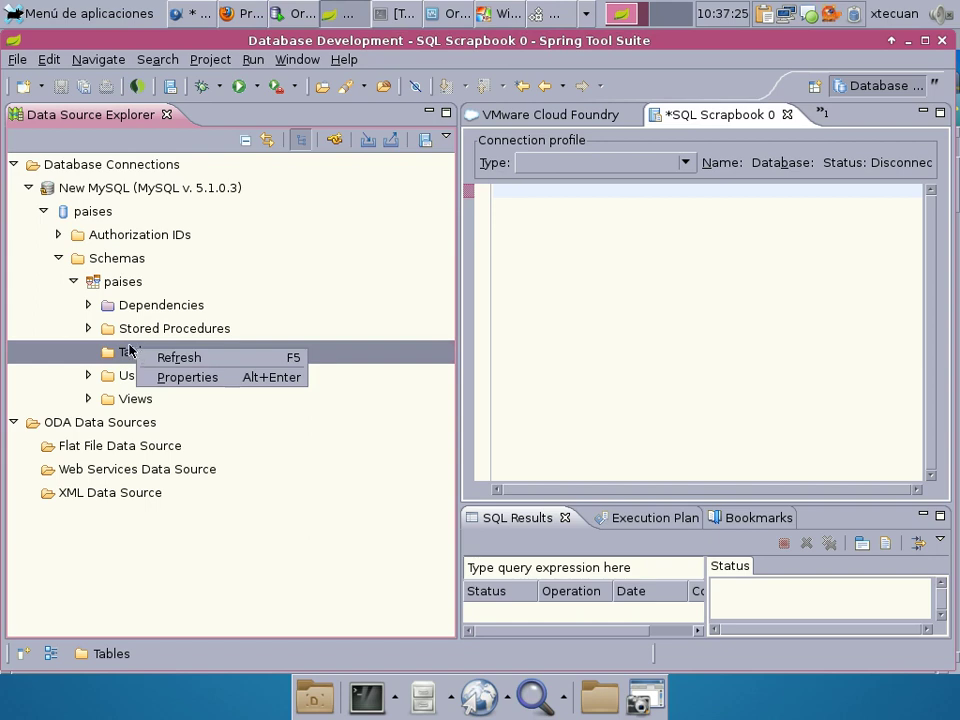
key(Escape)
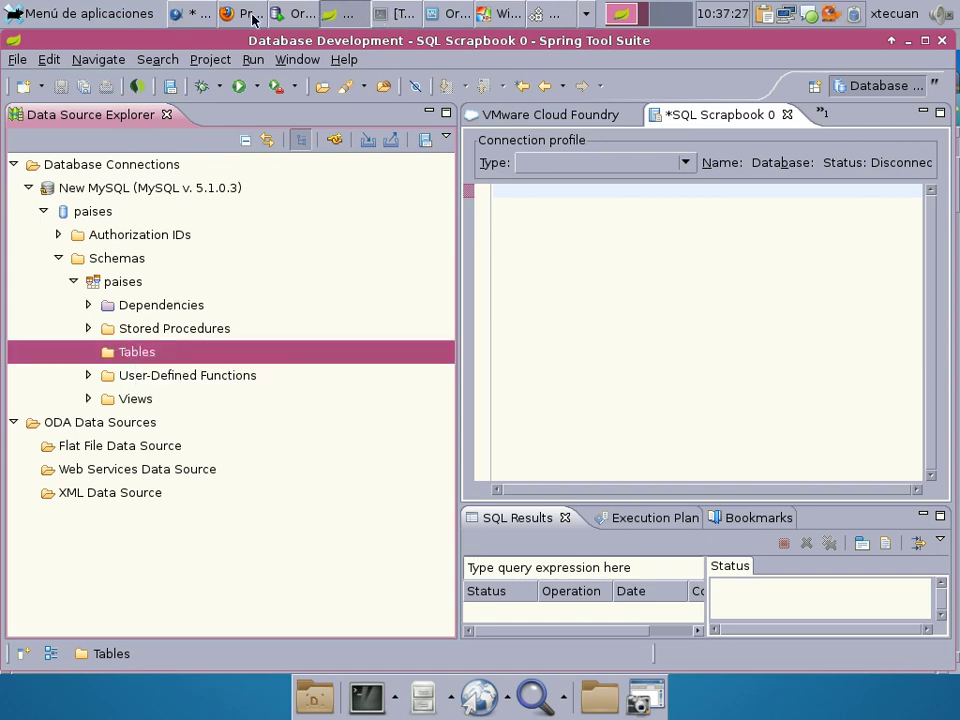
click(587, 15)
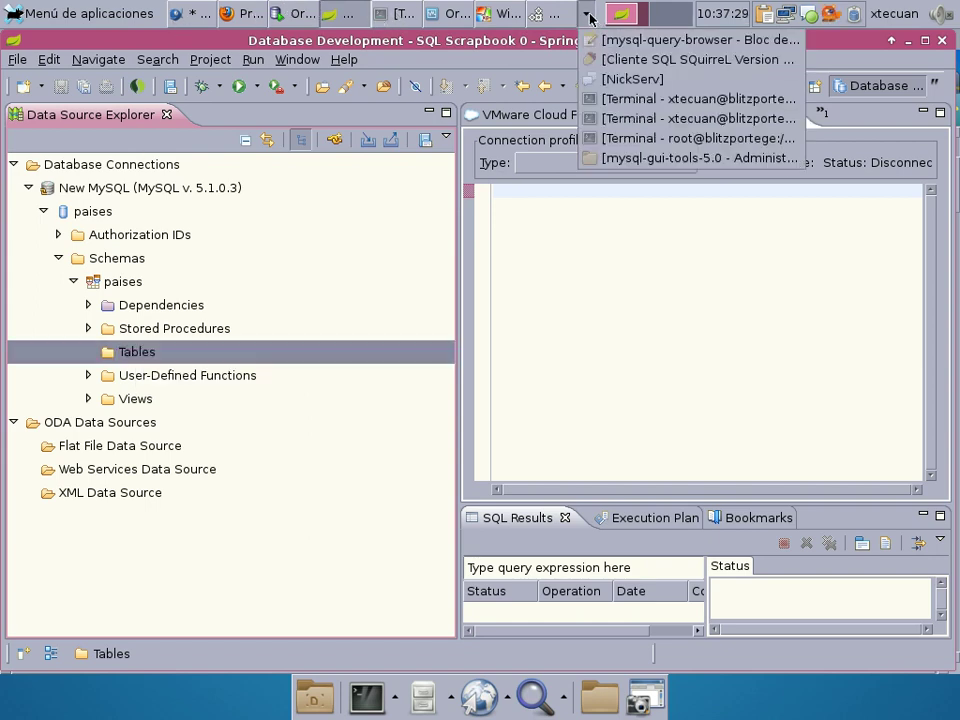
Open the SQL editor for the paises session in SQuirreL and enlarge its query pane.
click(611, 58)
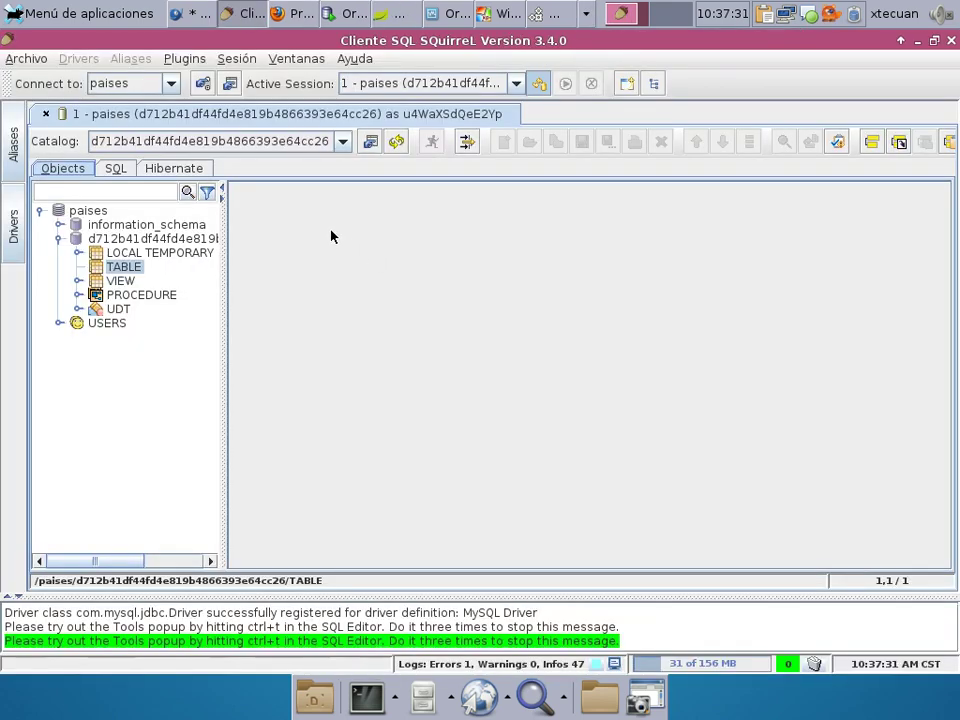
click(116, 168)
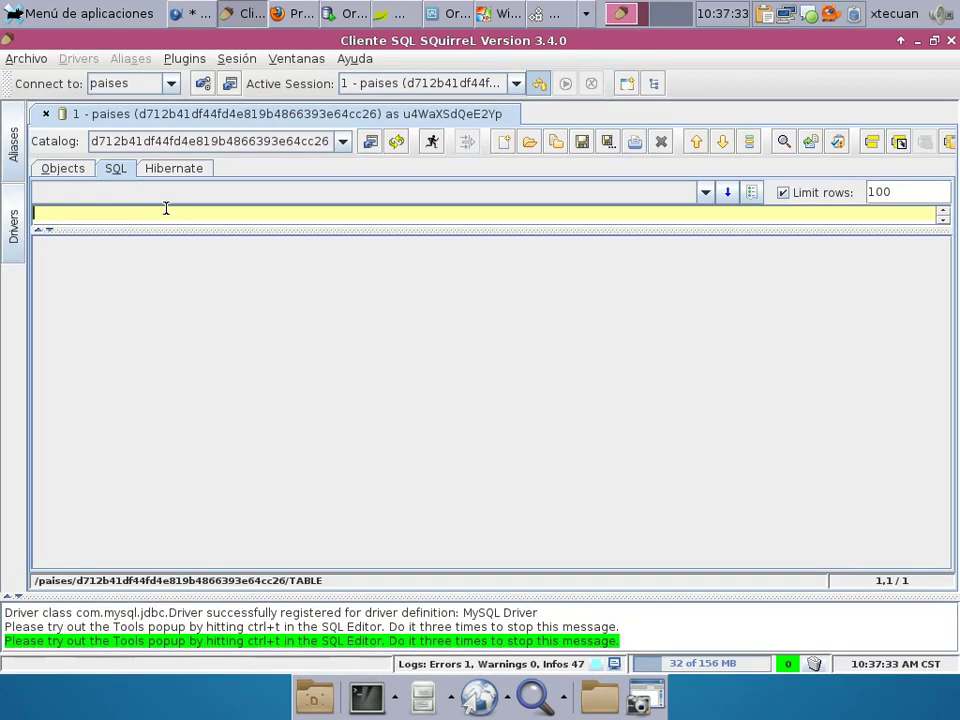
drag(138, 223, 156, 439)
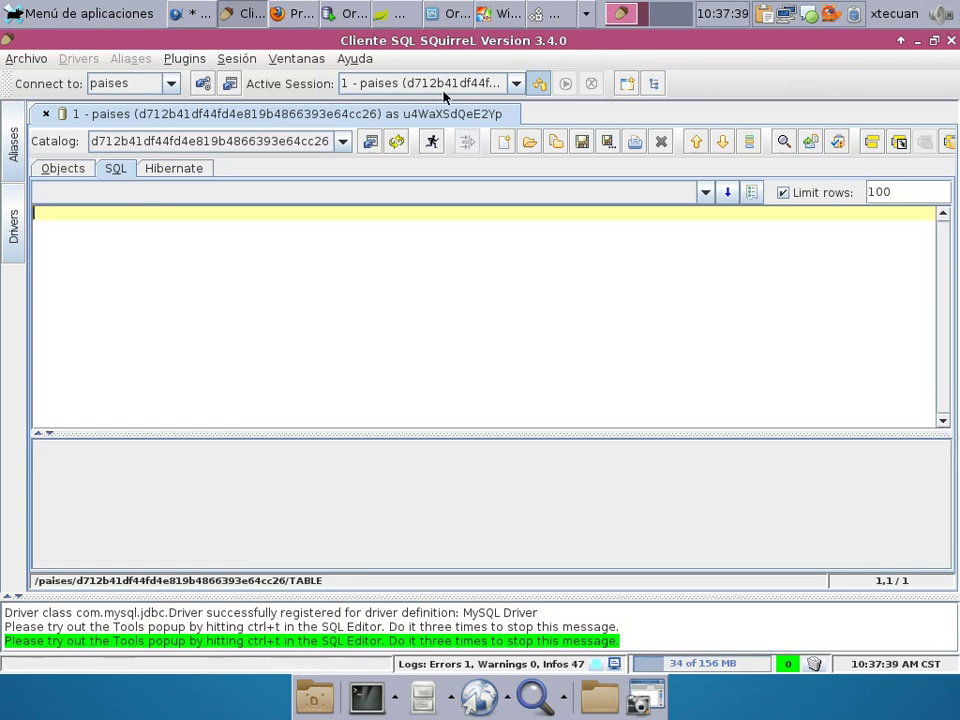
click(309, 12)
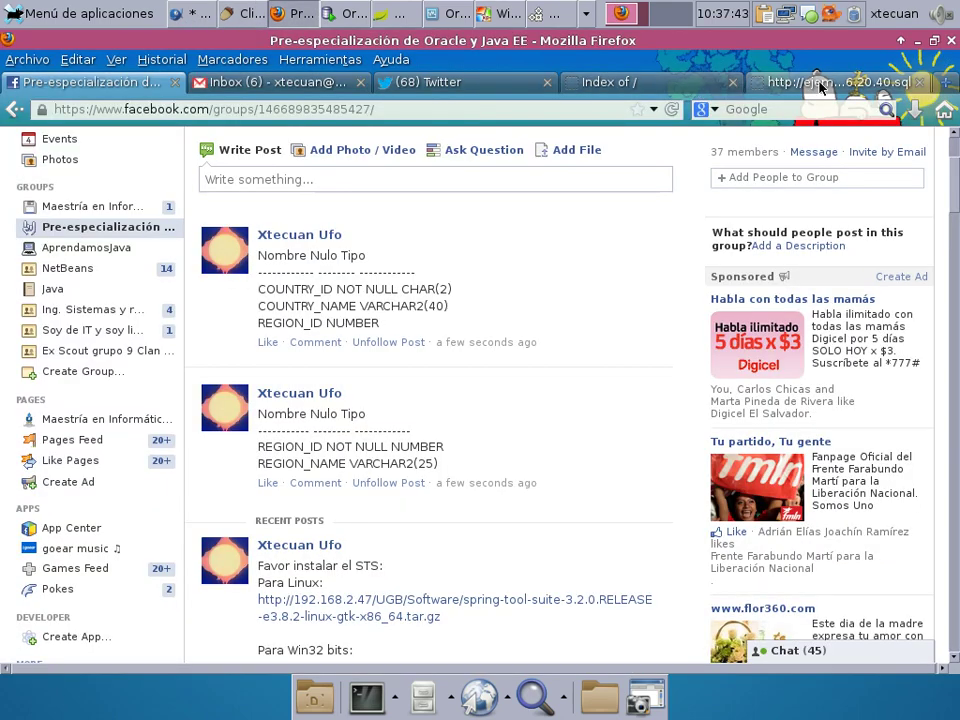
Copy the CREATE TABLE cat_paises statement, through its ENGINE line, from the regciclistas dump.
click(830, 82)
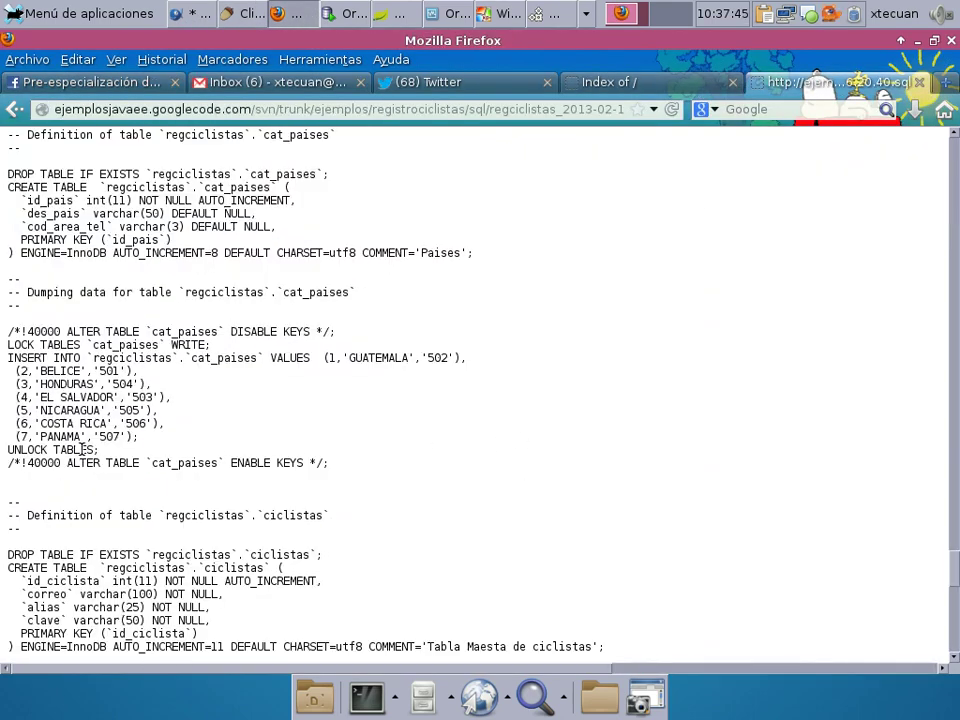
scroll(30, 378, up, 3)
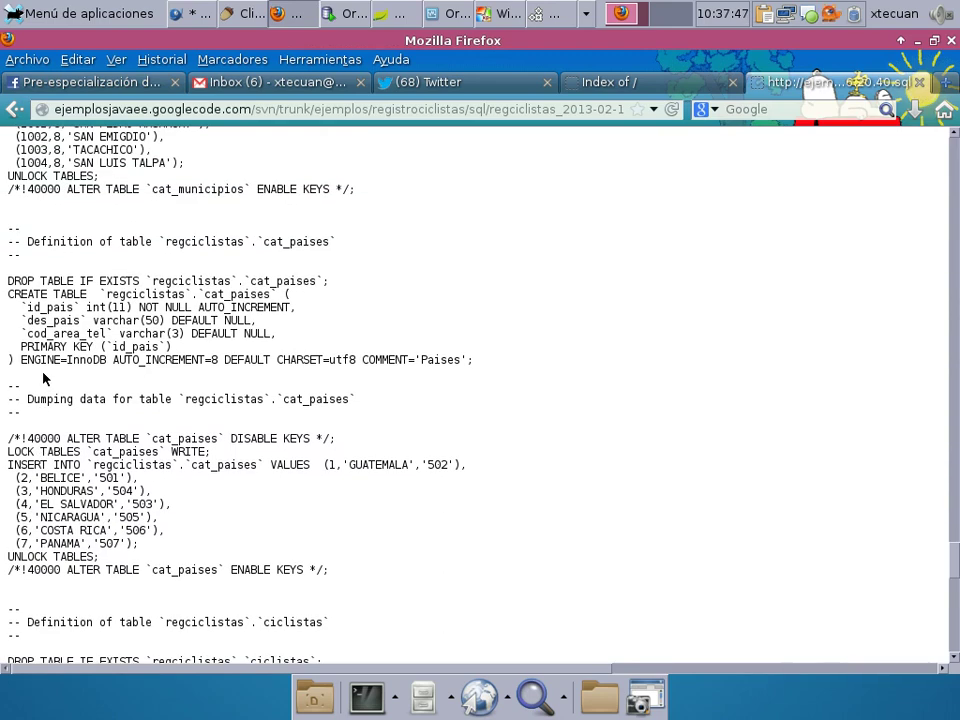
drag(9, 293, 214, 345)
drag(521, 358, 521, 358)
key(ctrl+c)
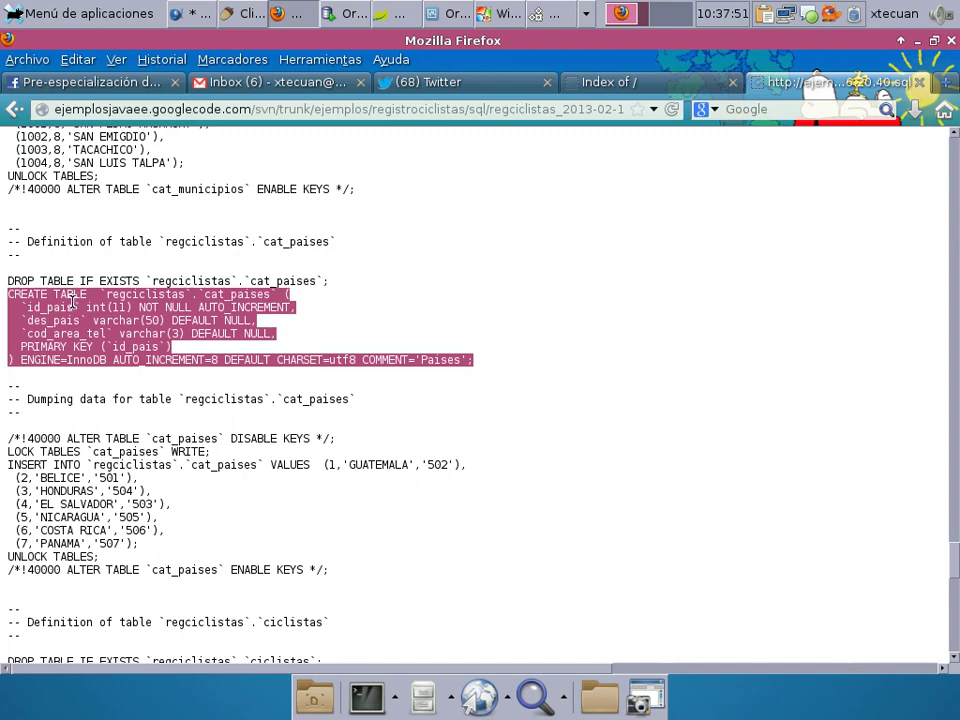
right_click(84, 313)
click(120, 318)
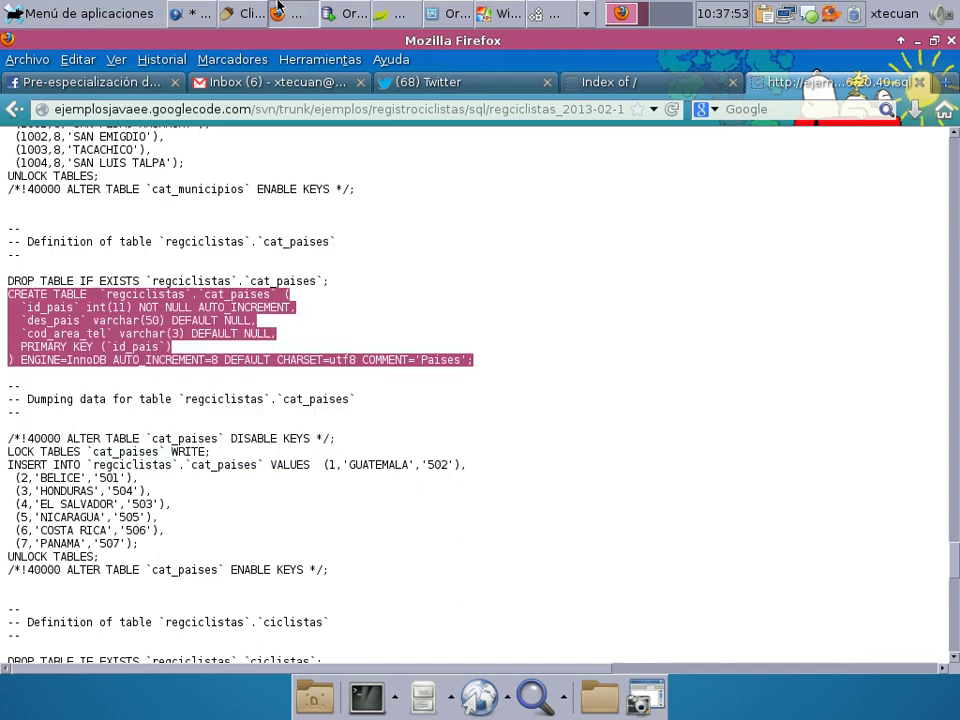
click(251, 22)
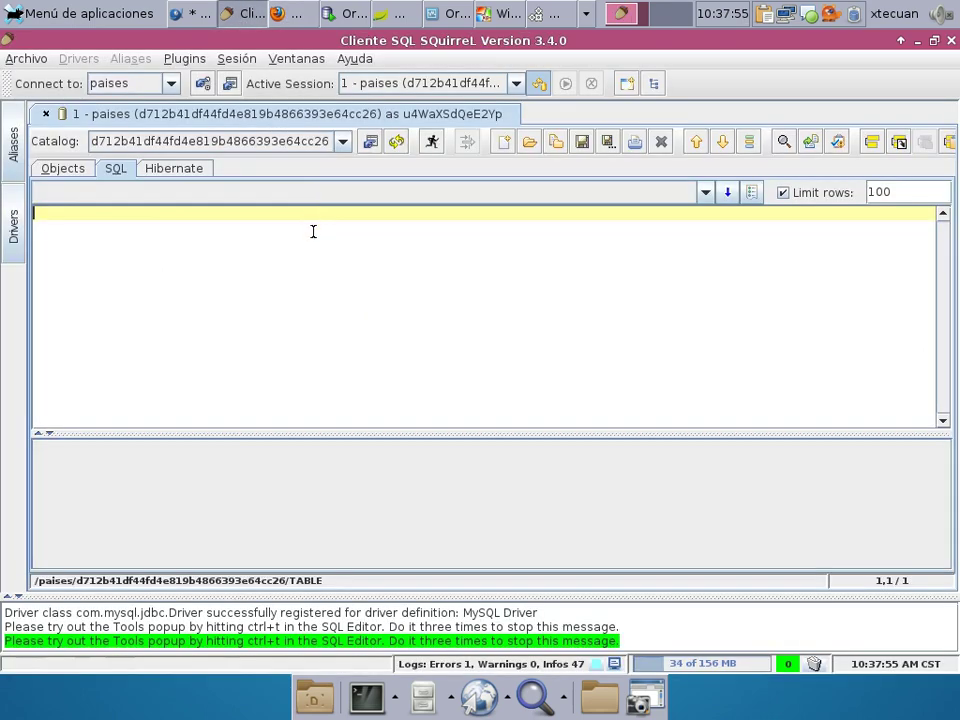
Paste the statement and replace `regciclistas`.`cat_paises` with regiones.
key(ctrl+v)
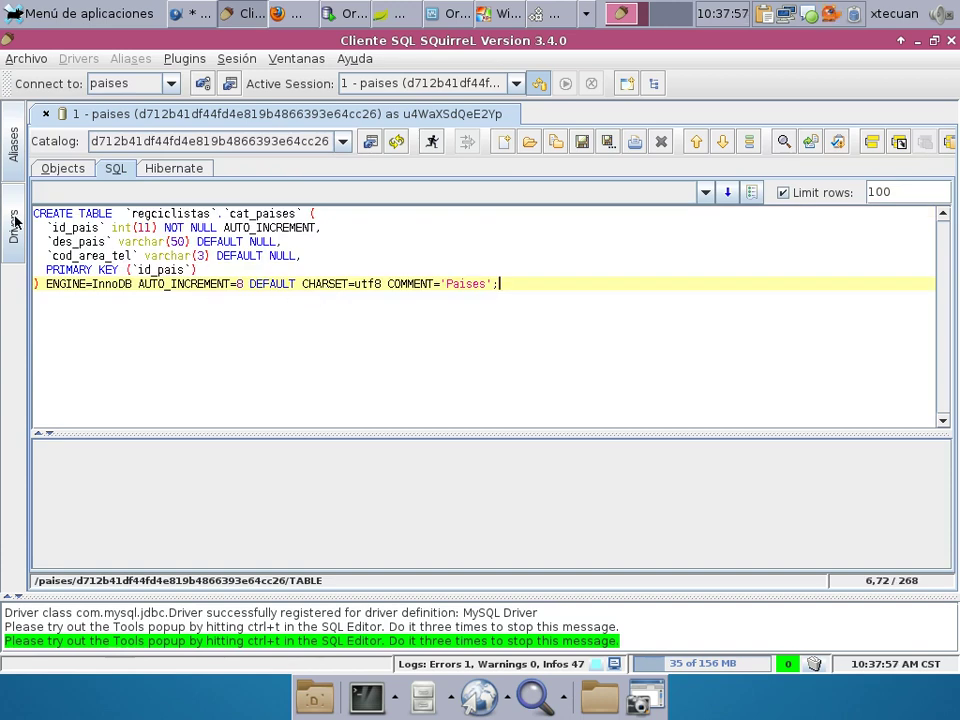
drag(130, 213, 301, 213)
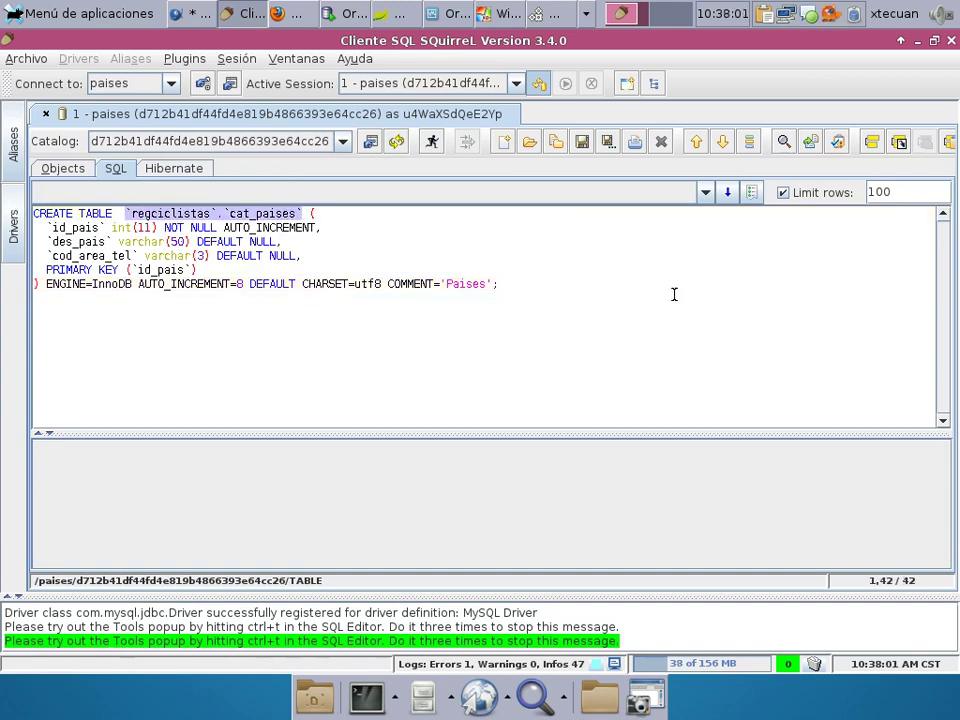
text(regiones)
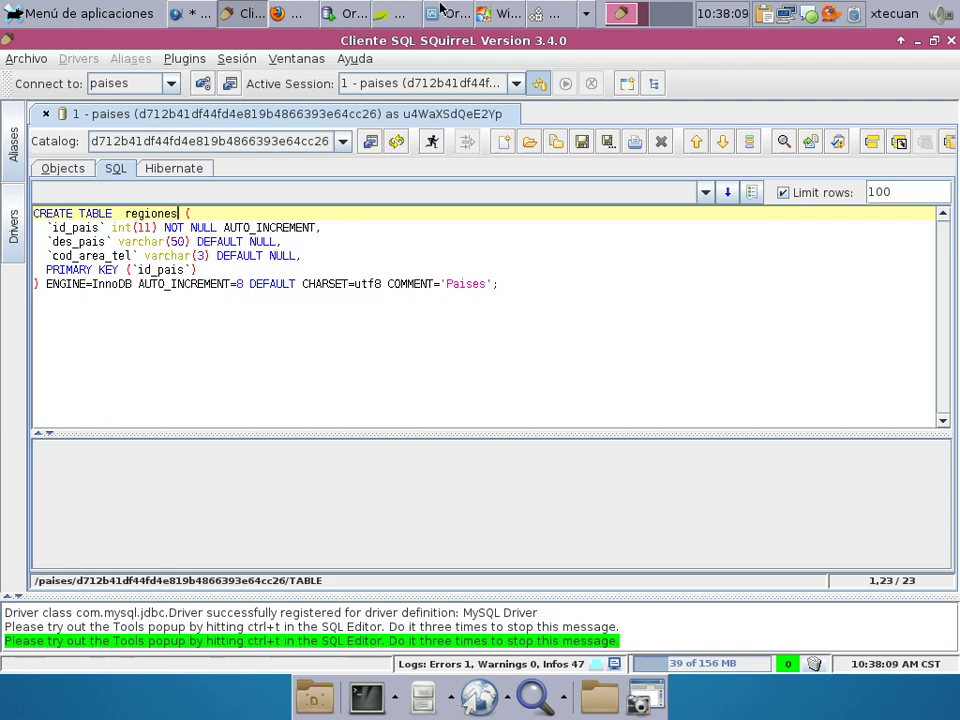
click(287, 14)
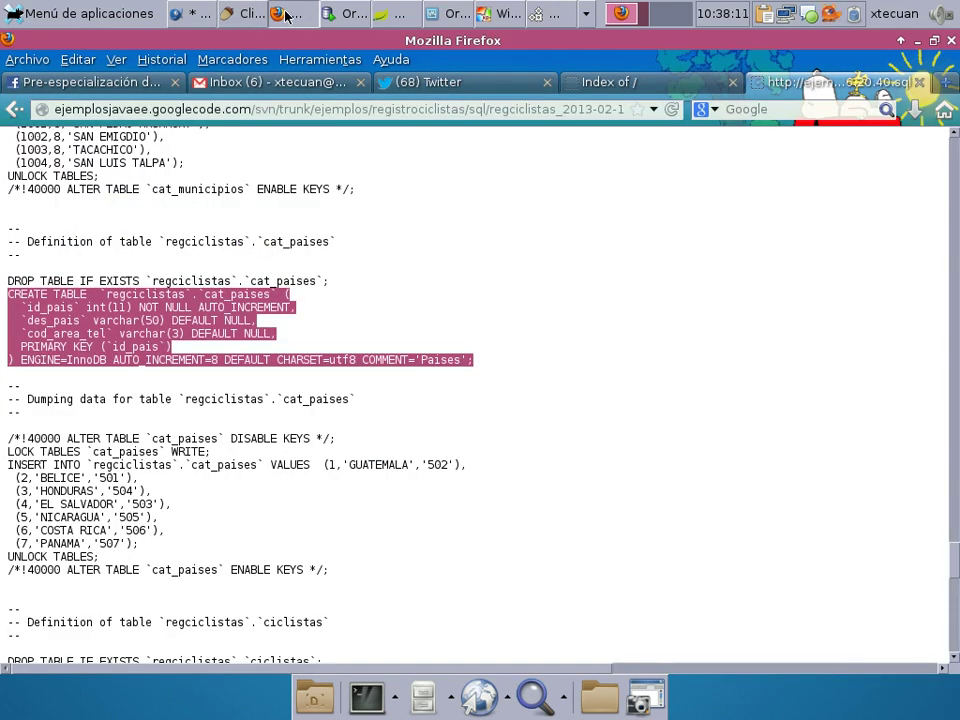